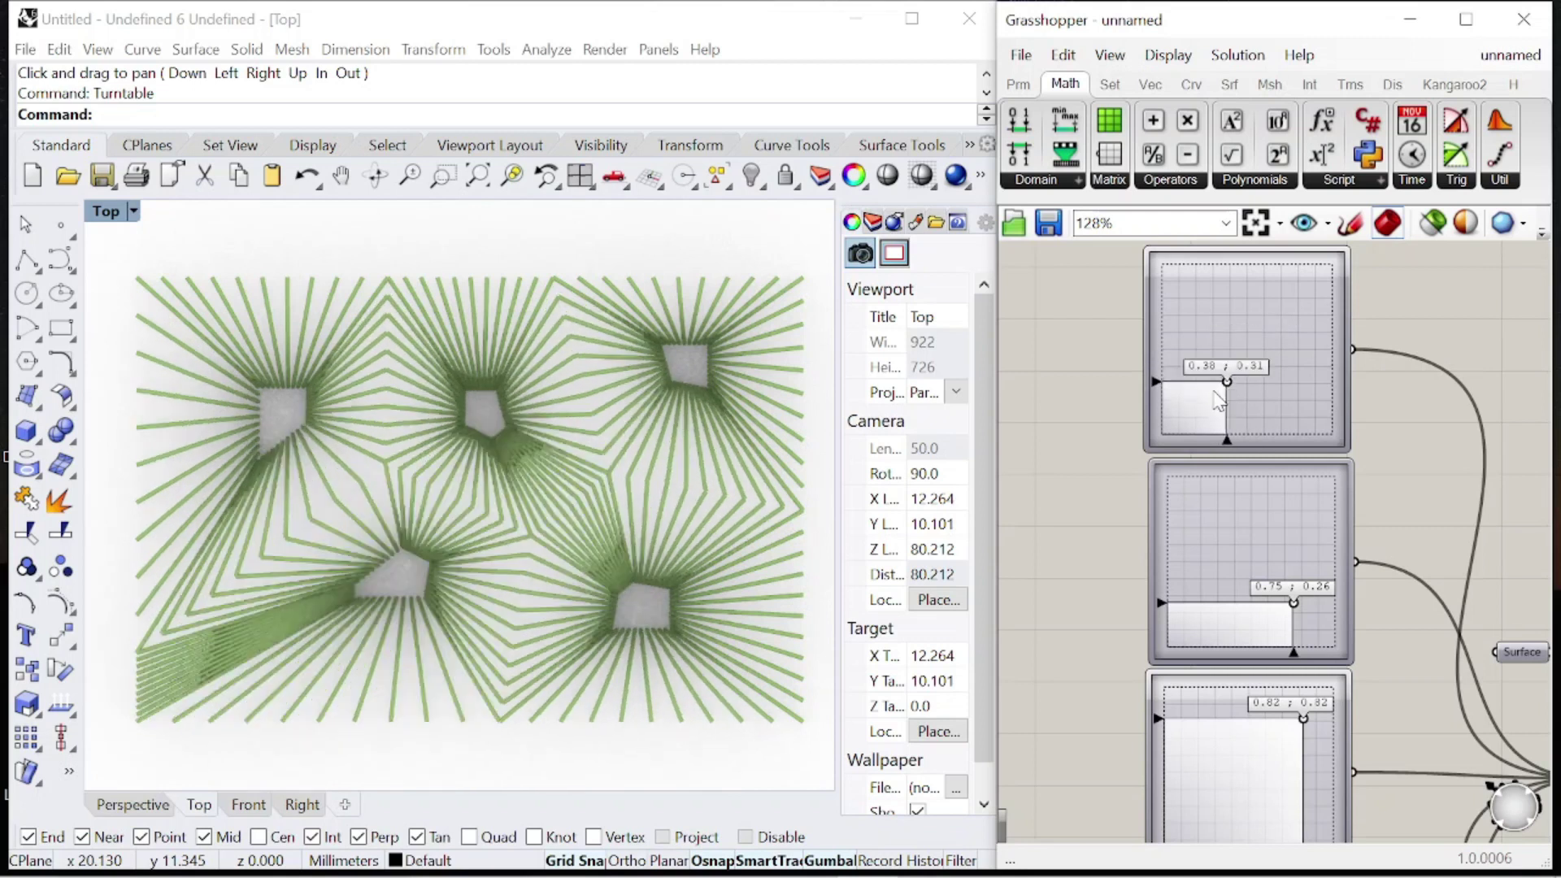
# - Vary a 2D slider's point and the Range steps slider to preview their effect on the finished structure
pyautogui.scroll(1, 1249, 375)
pyautogui.moveTo(1262, 548); pyautogui.dragTo(1155, 630)
pyautogui.scroll(-2, 1240, 561)
pyautogui.scroll(3, 1188, 702)
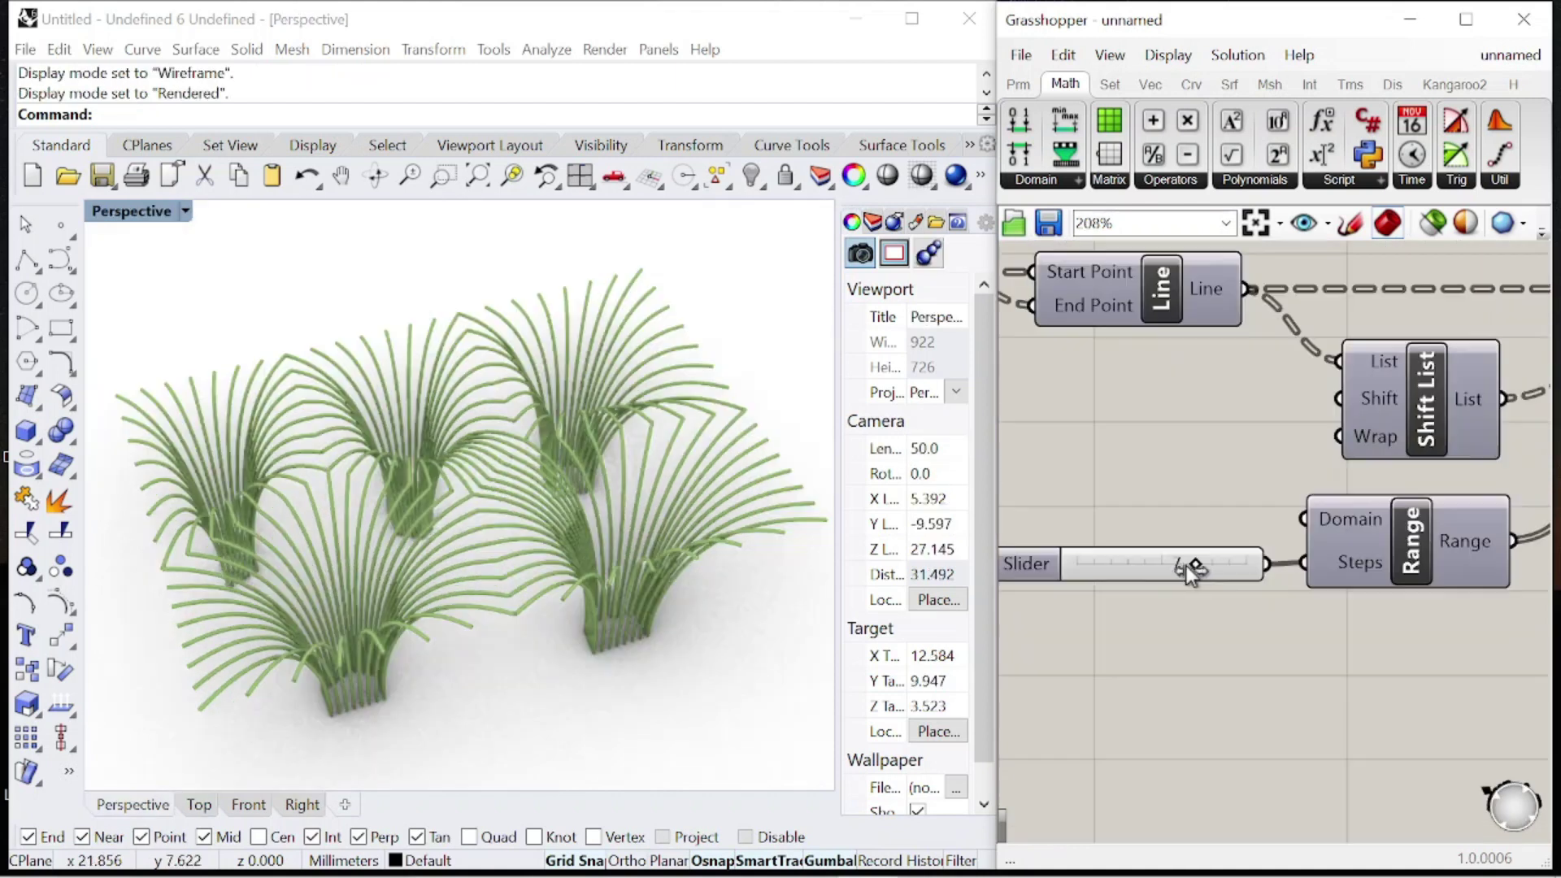
pyautogui.moveTo(1185, 566); pyautogui.dragTo(1219, 565)
pyautogui.moveTo(1220, 565); pyautogui.dragTo(1239, 561)
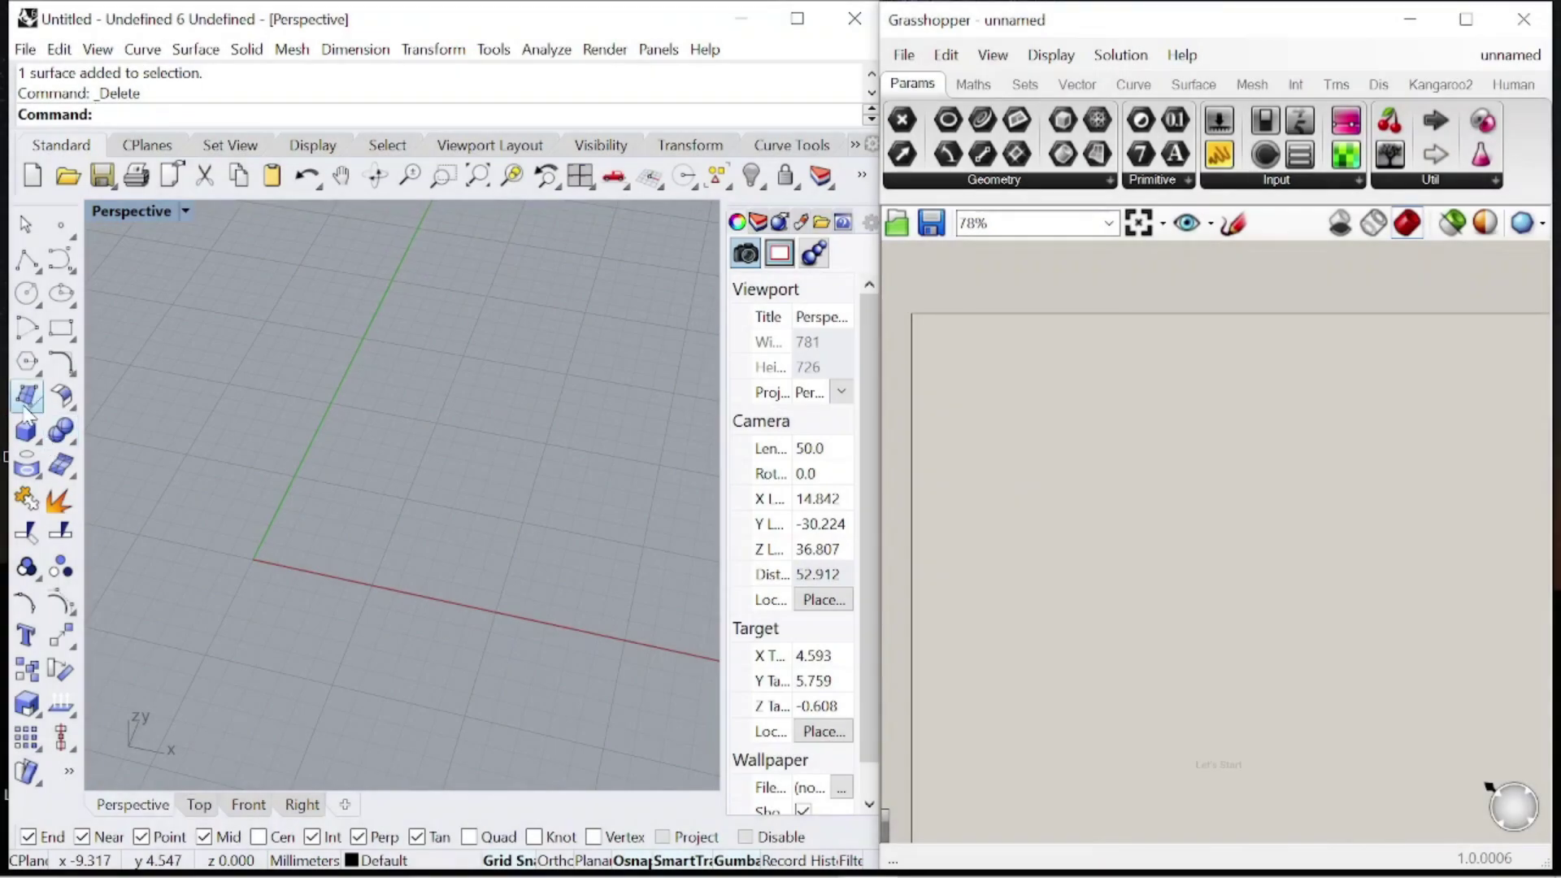
# - Draw a rectangular four-corner surface on the ground plane, spanning from about y 5 to y 15
pyautogui.click(38, 412)
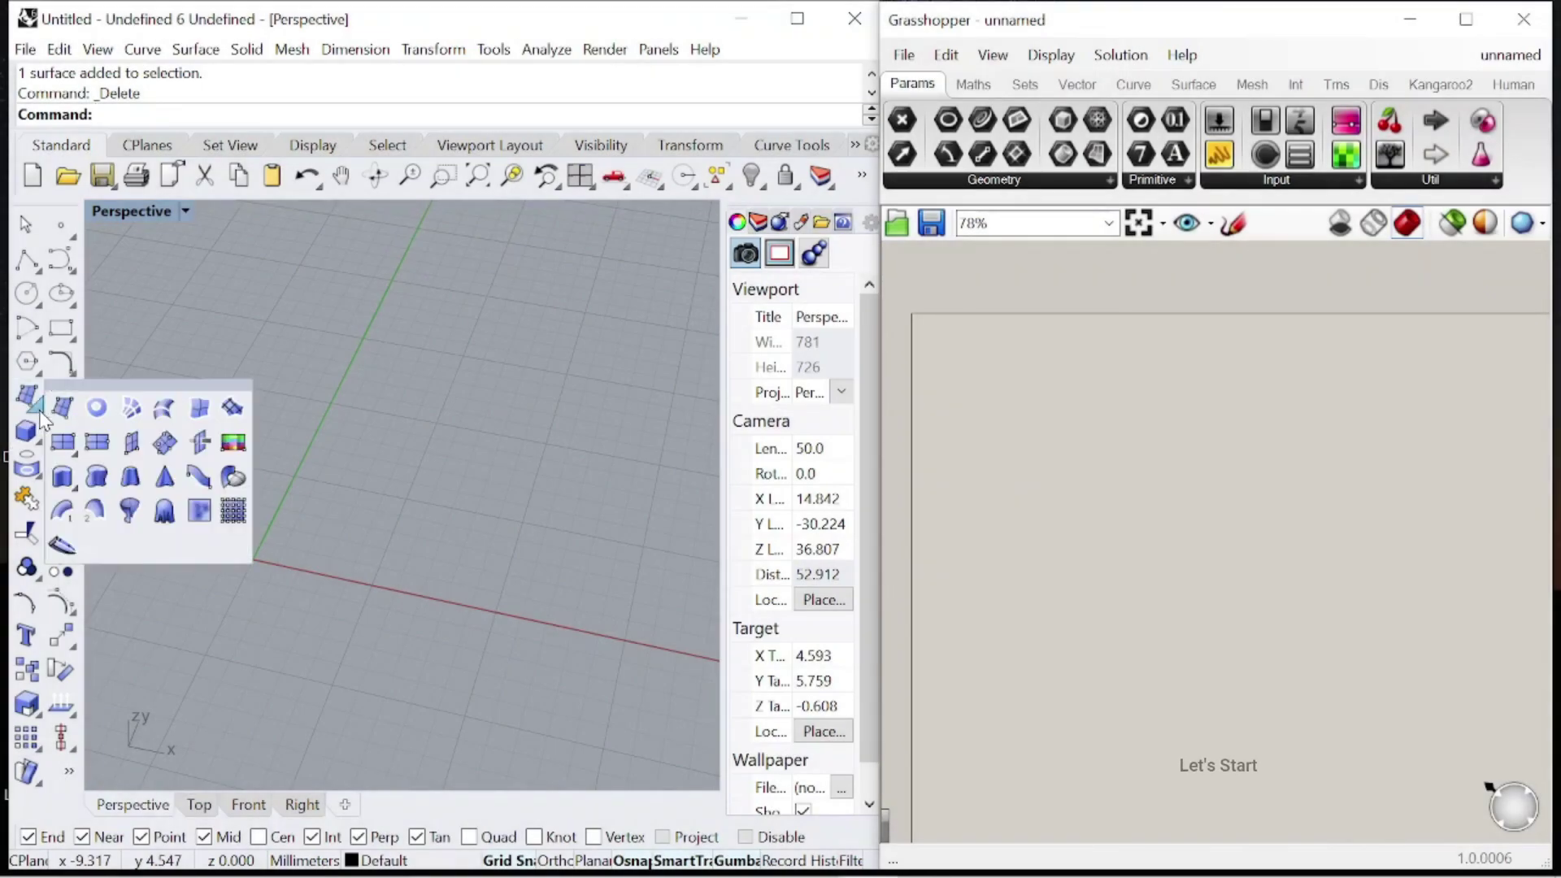
pyautogui.click(63, 406)
pyautogui.scroll(4, 358, 460)
pyautogui.click(318, 462)
pyautogui.scroll(-3, 319, 462)
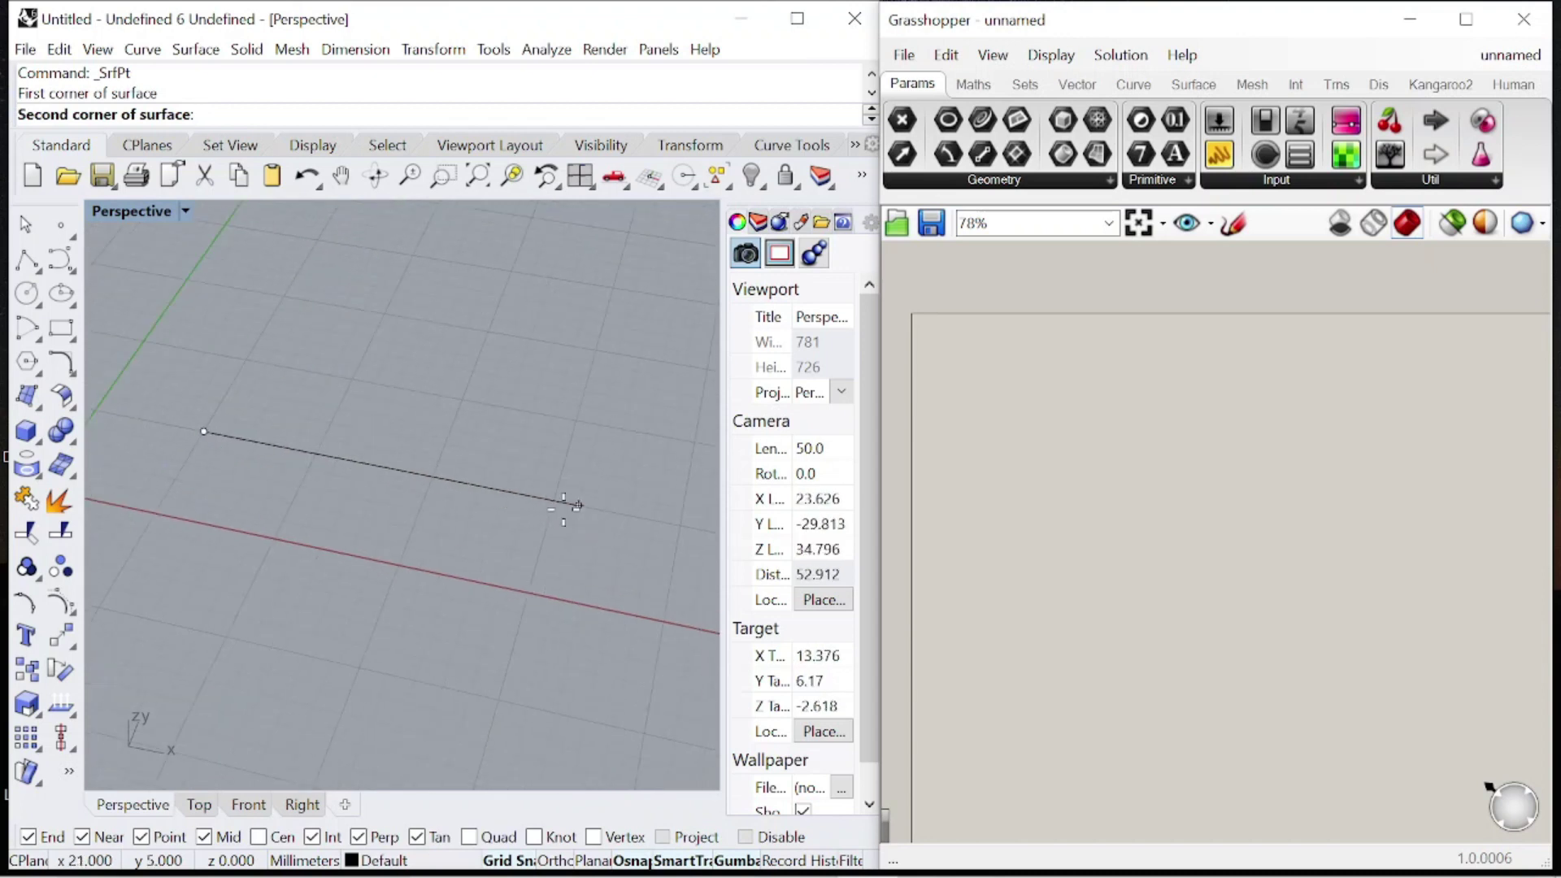
pyautogui.scroll(3, 594, 377)
pyautogui.click(600, 365)
pyautogui.scroll(-2, 600, 366)
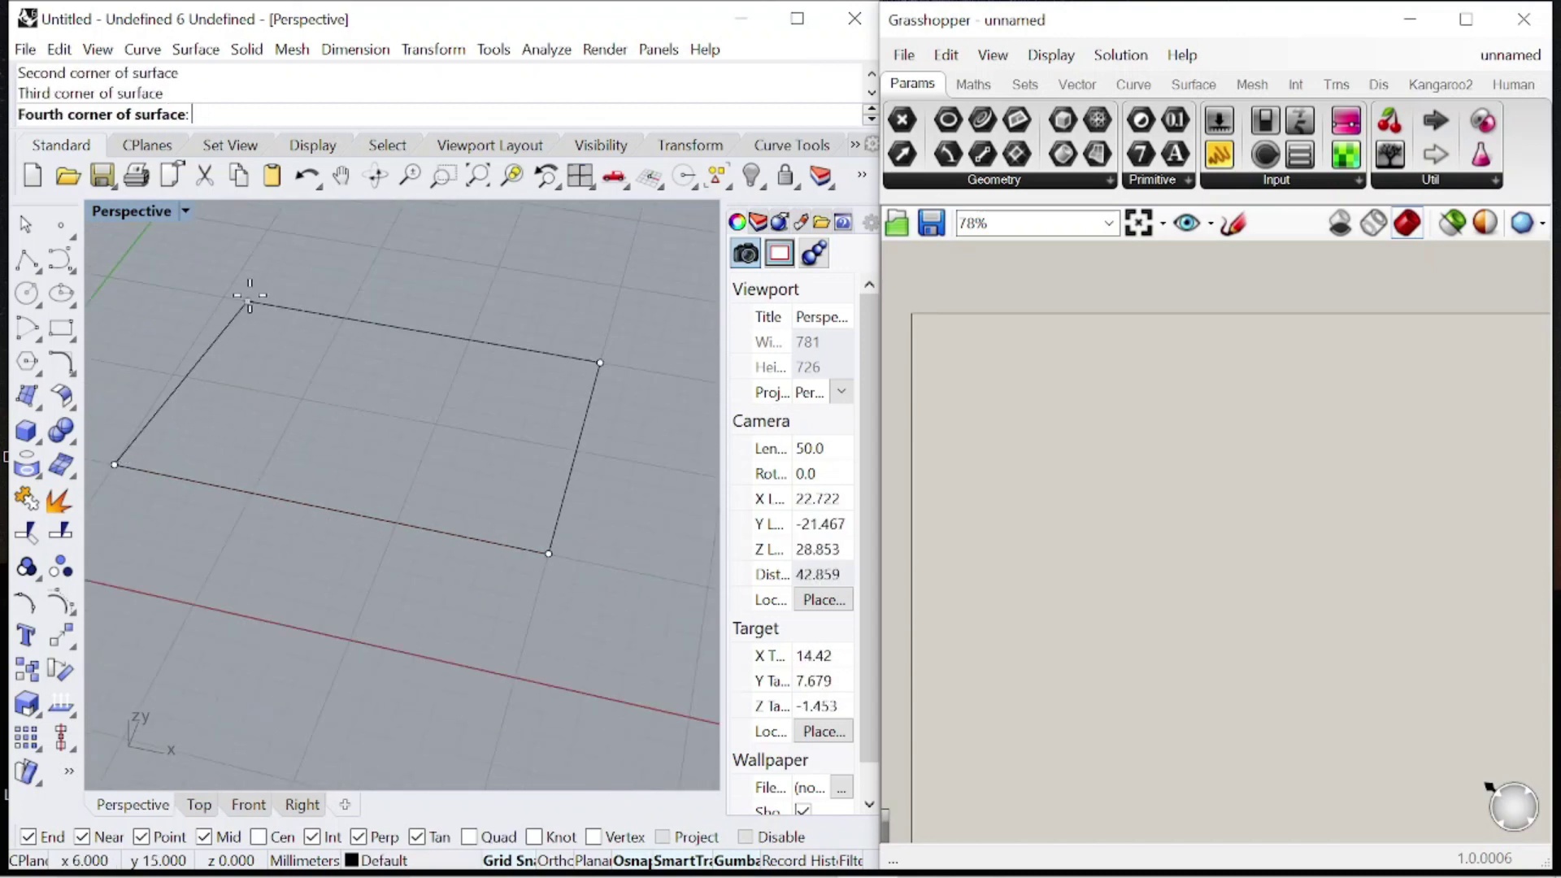
pyautogui.click(234, 300)
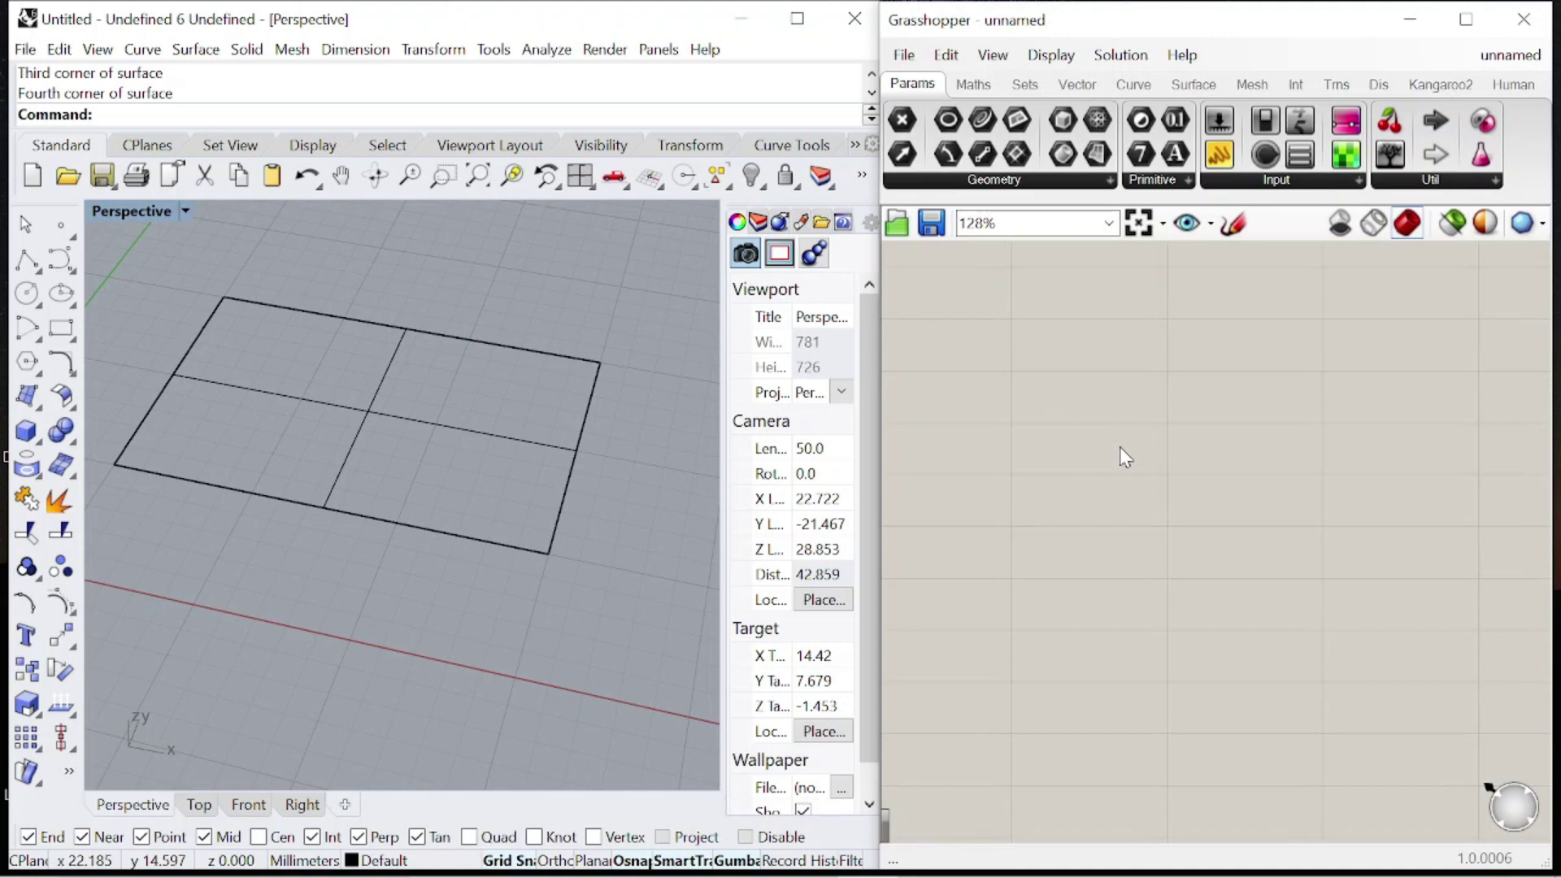
# - Add a Surface parameter to the Grasshopper canvas and reference the drawn rectangular surface in it
pyautogui.doubleClick(1099, 451)
pyautogui.write('surface')
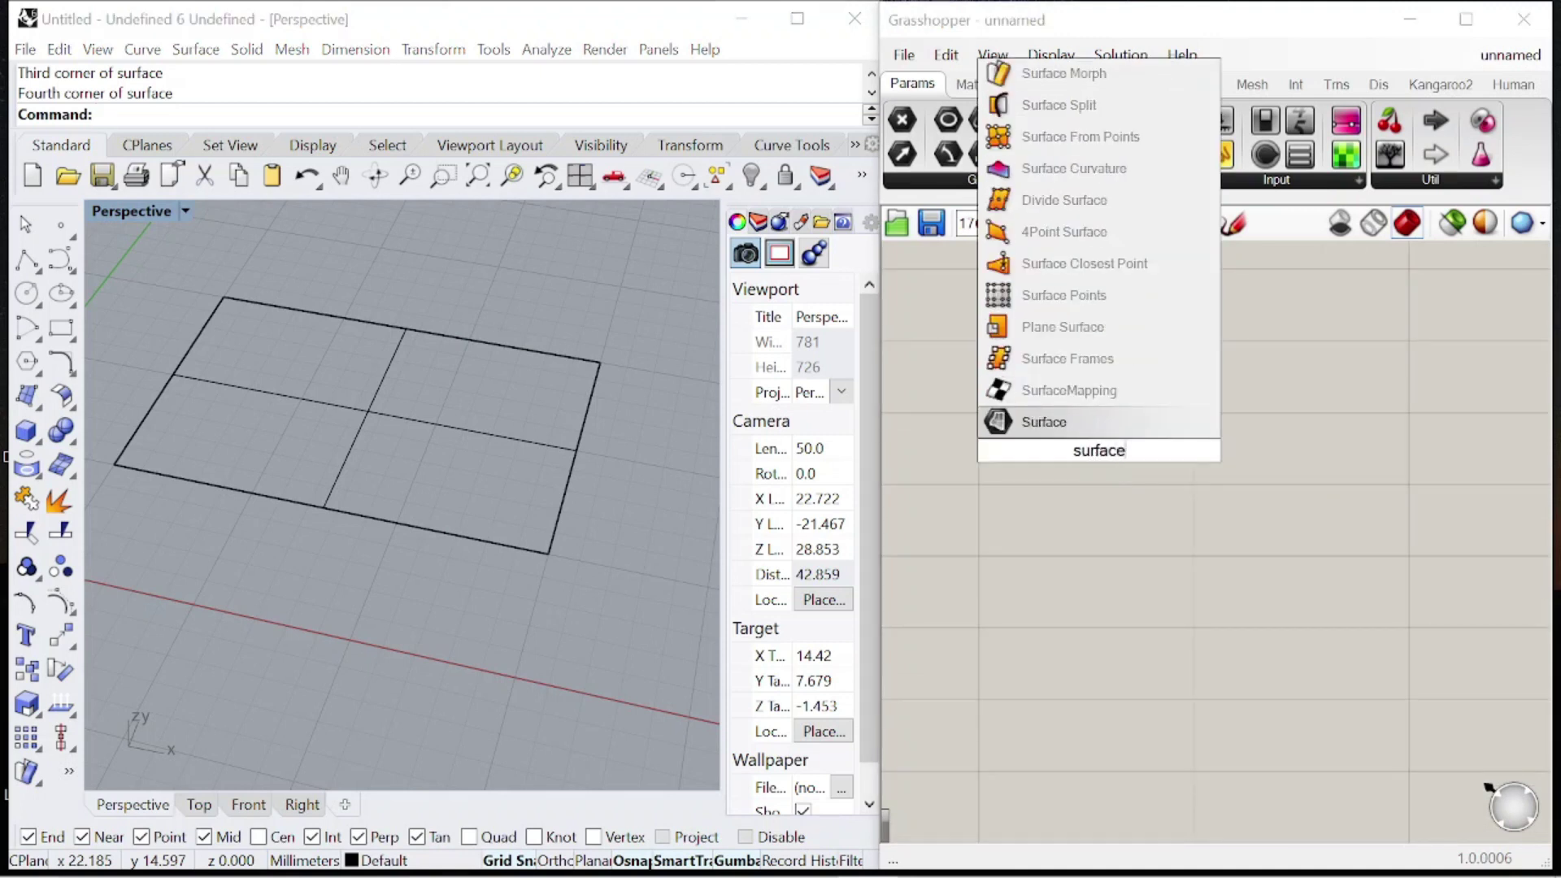
pyautogui.click(1083, 423)
pyautogui.rightClick(1114, 450)
pyautogui.click(1195, 707)
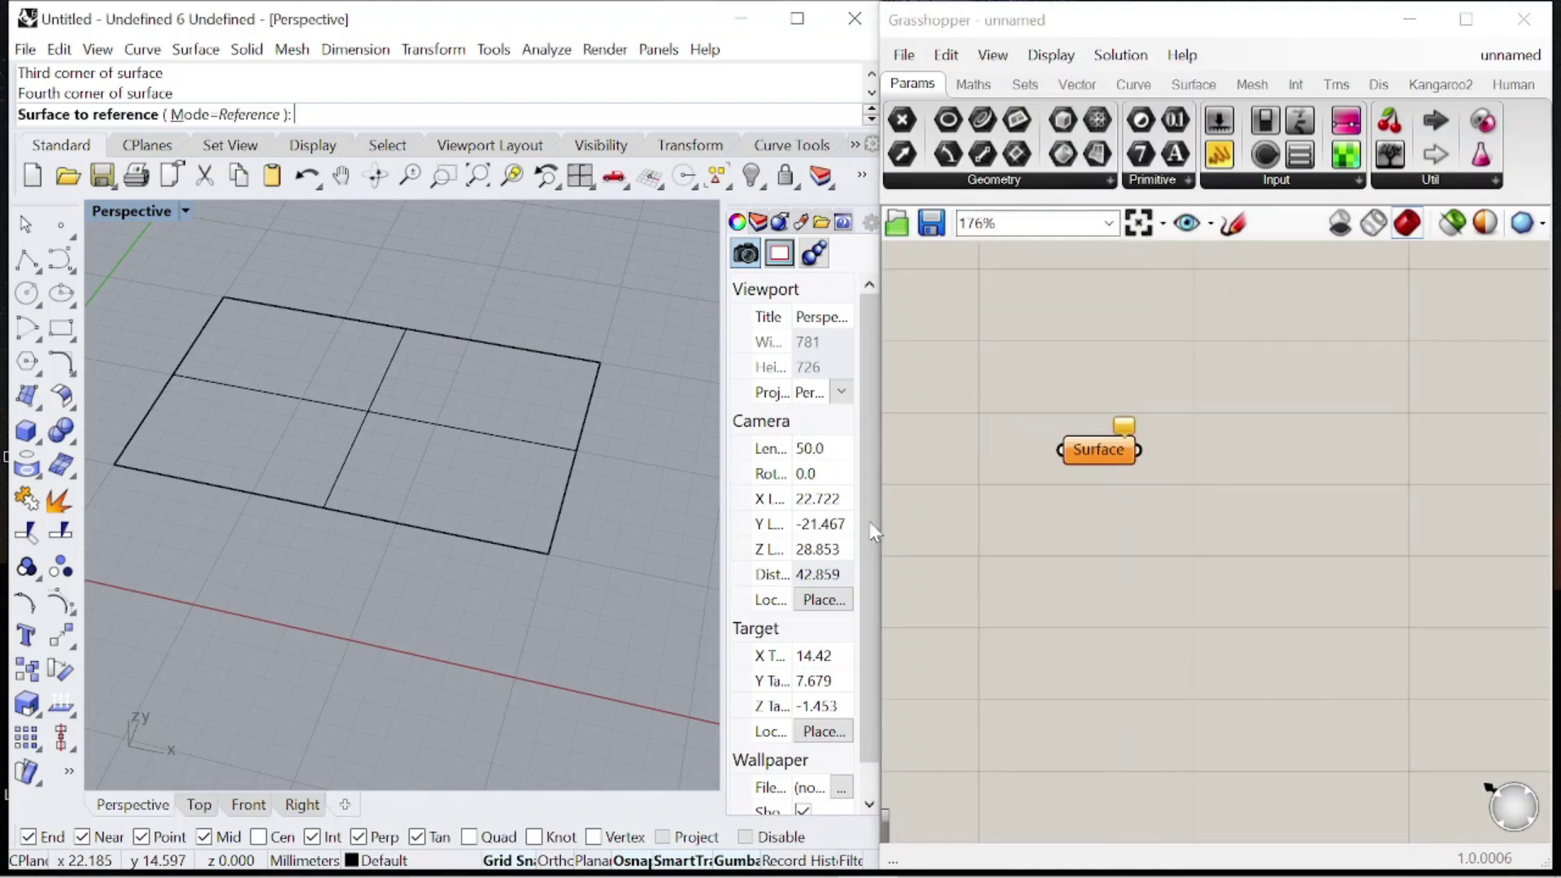
pyautogui.click(498, 439)
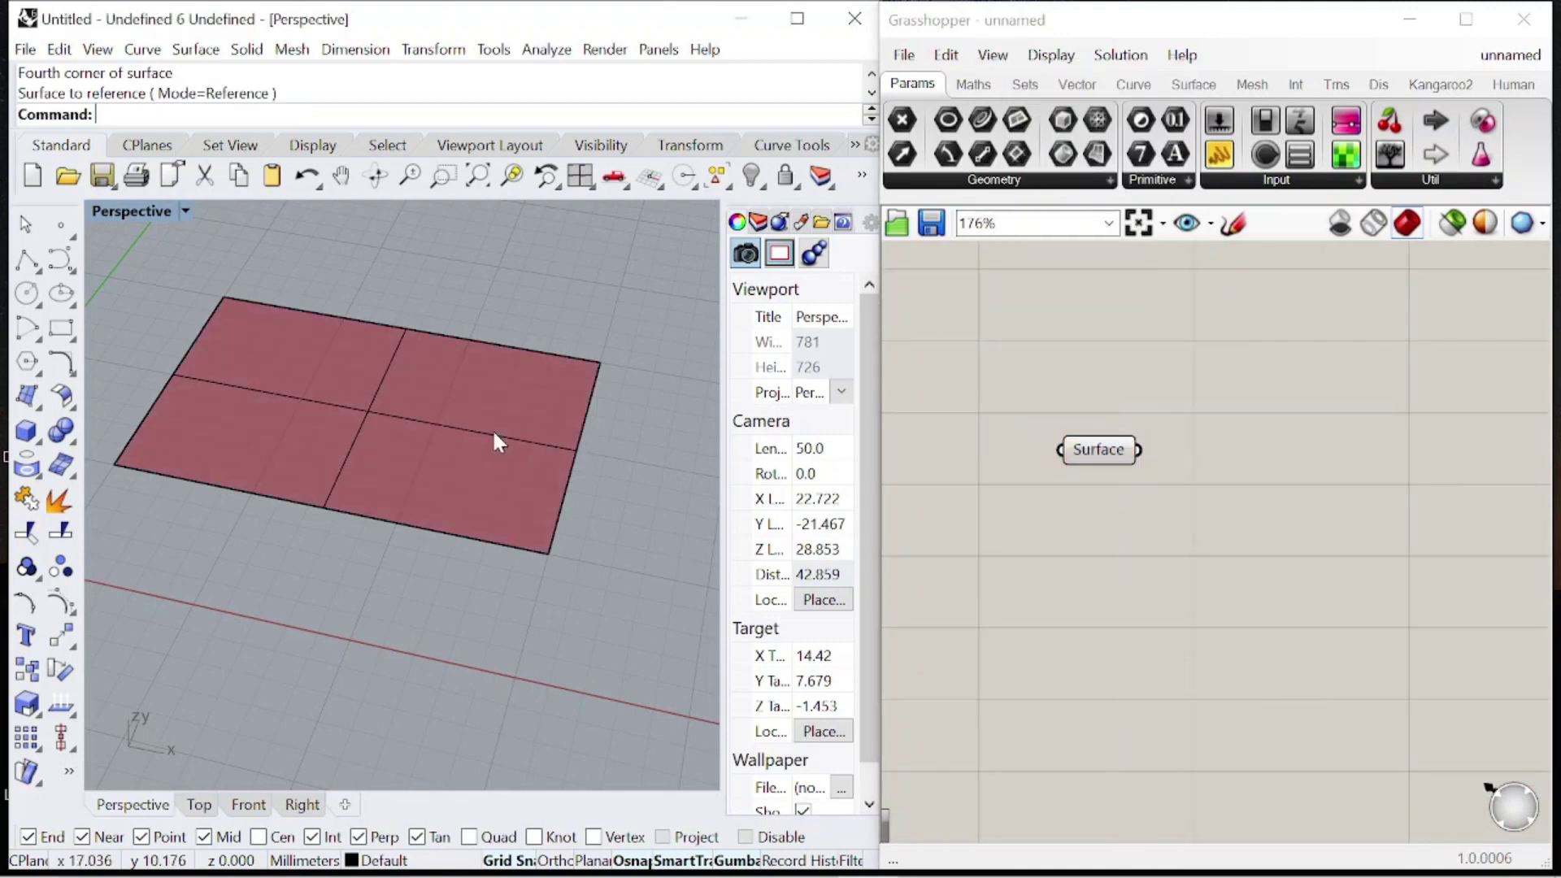
# - Add an Evaluate Surface component and connect the Surface parameter to its Surface input
pyautogui.doubleClick(1179, 451)
pyautogui.write('evaluate')
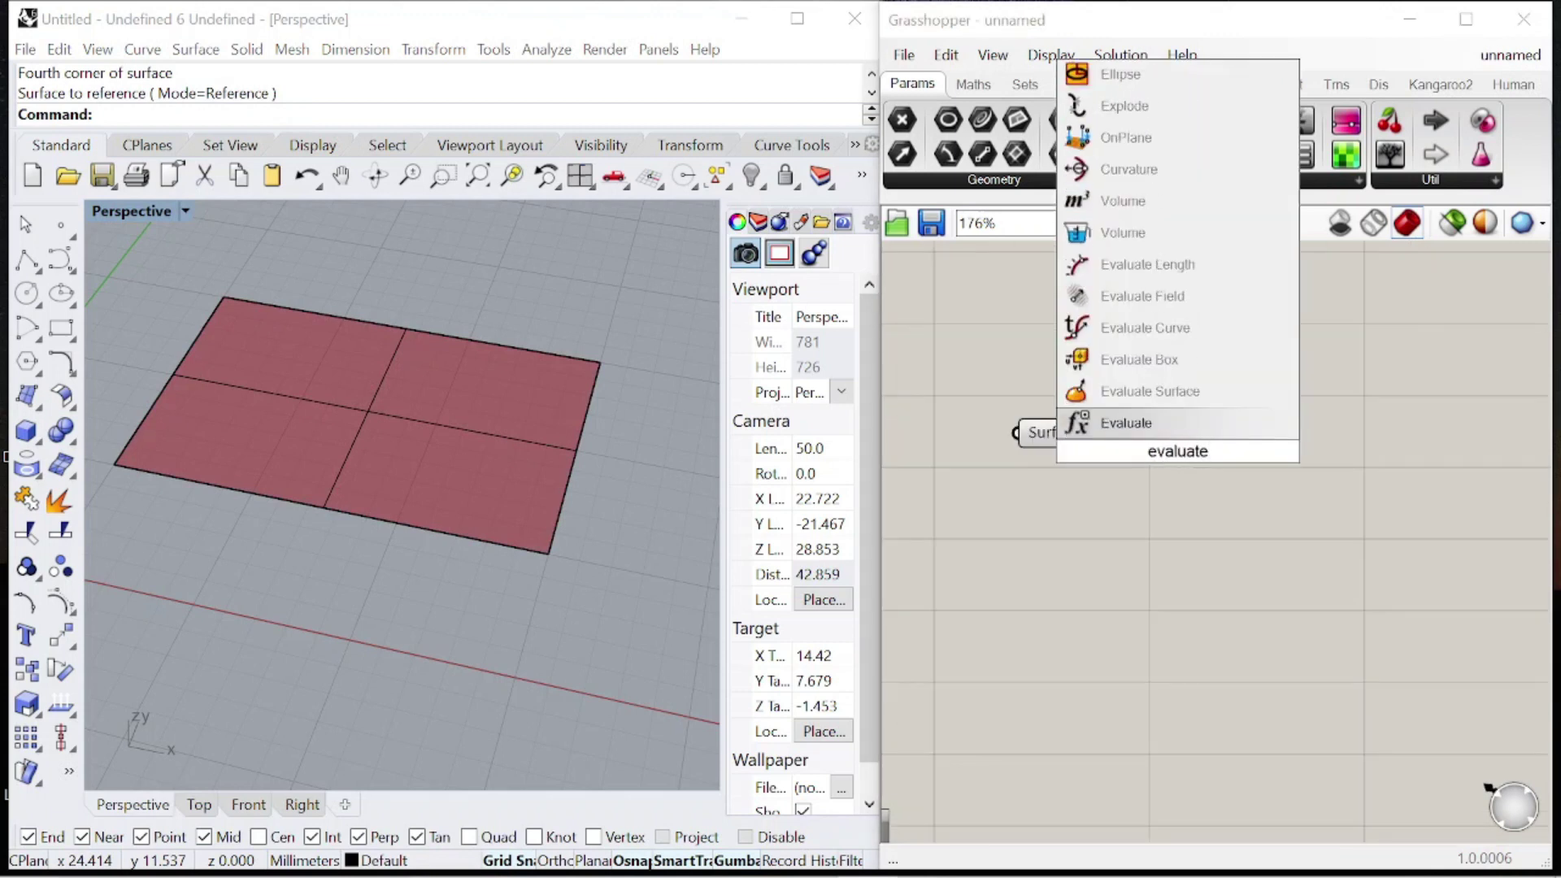
pyautogui.click(1146, 391)
pyautogui.scroll(-2, 1134, 374)
pyautogui.moveTo(1033, 337); pyautogui.dragTo(1281, 491)
pyautogui.moveTo(1264, 475); pyautogui.dragTo(1402, 494)
pyautogui.click(1284, 473)
pyautogui.scroll(3, 1232, 440)
pyautogui.moveTo(1210, 431); pyautogui.dragTo(1255, 454)
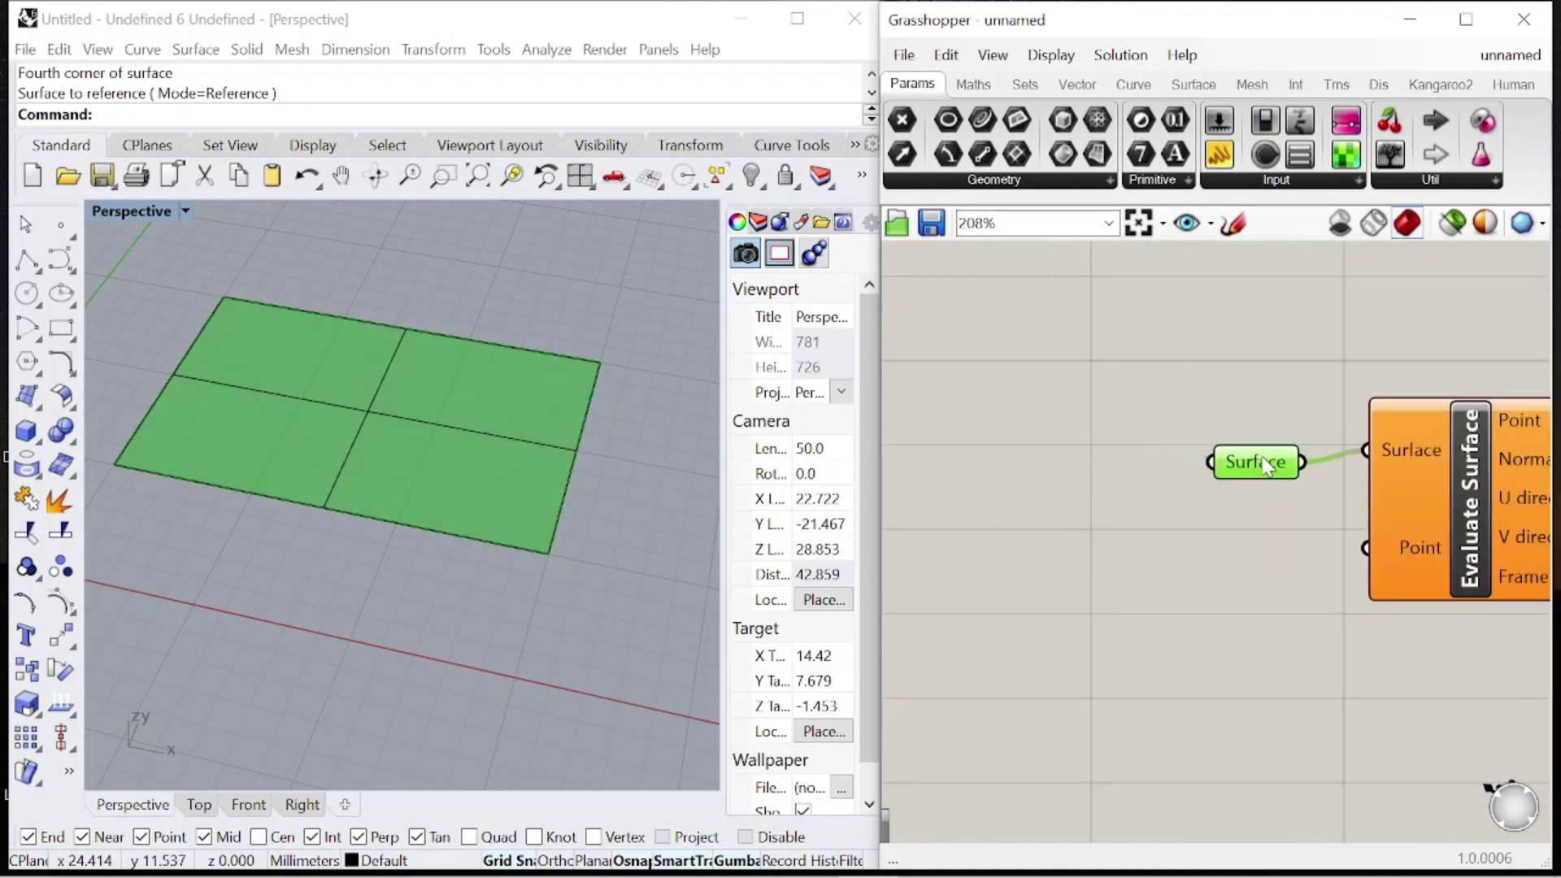
pyautogui.click(1220, 480)
pyautogui.scroll(-1, 1144, 495)
# - Add an MD Slider, place it before Evaluate Surface and connect it to the Point input
pyautogui.doubleClick(1145, 495)
pyautogui.write('md')
pyautogui.press('Return')
pyautogui.scroll(-5, 1304, 281)
pyautogui.moveTo(1275, 330); pyautogui.dragTo(1197, 321)
pyautogui.scroll(4, 1324, 351)
pyautogui.scroll(-4, 1239, 384)
pyautogui.moveTo(1429, 482); pyautogui.dragTo(1073, 318)
pyautogui.scroll(-5, 1023, 336)
pyautogui.moveTo(1165, 351); pyautogui.dragTo(1288, 421)
pyautogui.click(1256, 439)
pyautogui.scroll(5, 1226, 447)
pyautogui.moveTo(1091, 367); pyautogui.dragTo(1027, 281)
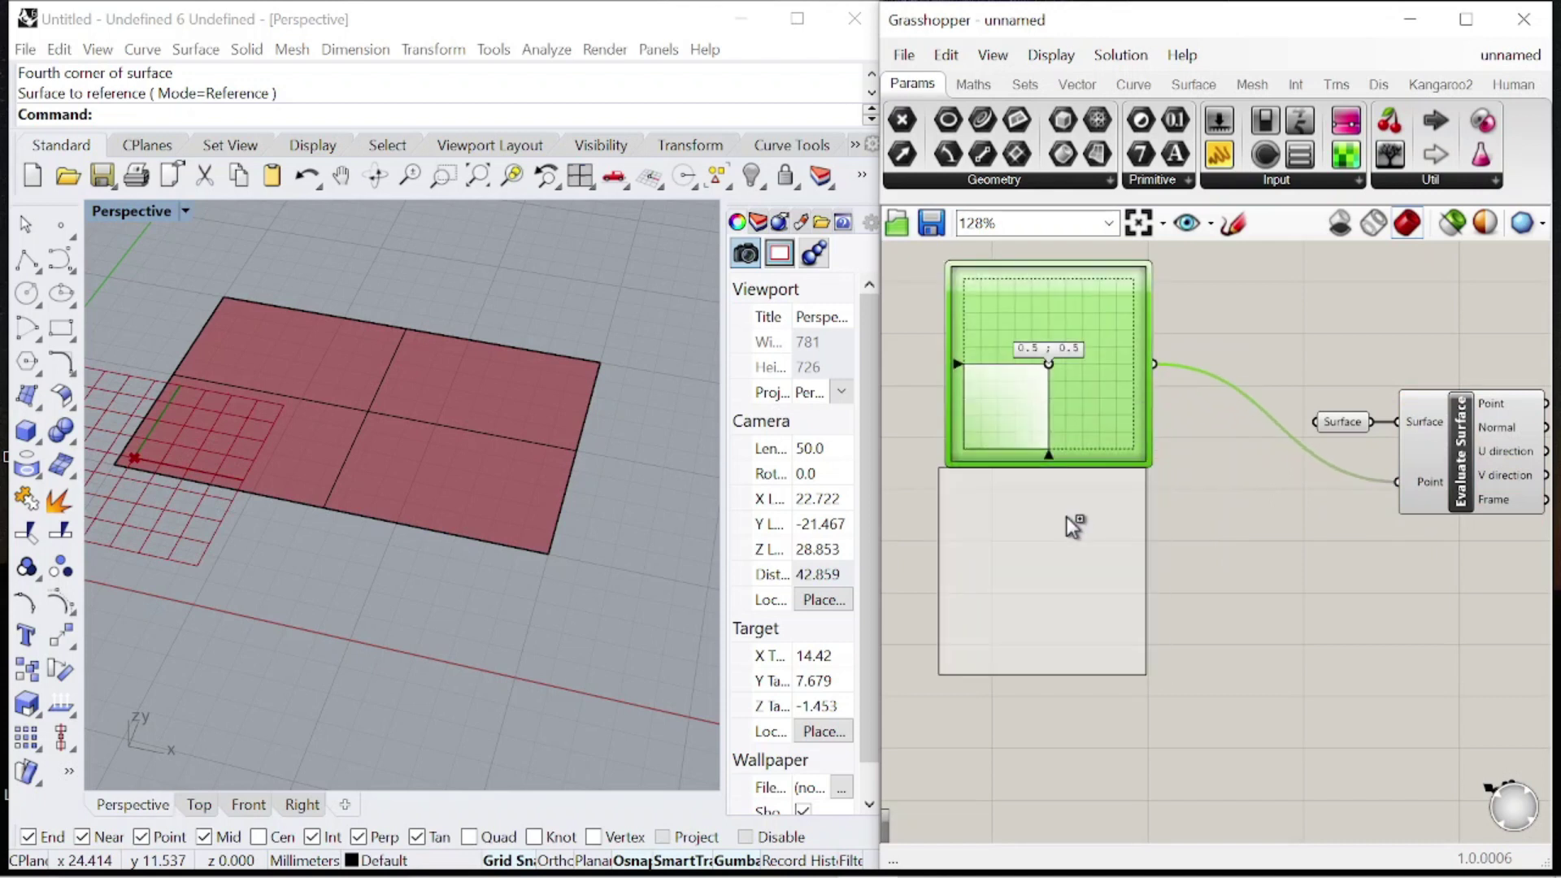
# - Duplicate the MD Slider directly below the original and add the copy to Evaluate Surface's Point input
pyautogui.keyDown('alt'); pyautogui.moveTo(1071, 521); pyautogui.dragTo(1072, 520); pyautogui.keyUp('alt')
pyautogui.moveTo(1146, 575)
pyautogui.mouseDown()
pyautogui.moveTo(1226, 575)
pyautogui.moveTo(1147, 575)
pyautogui.mouseUp()
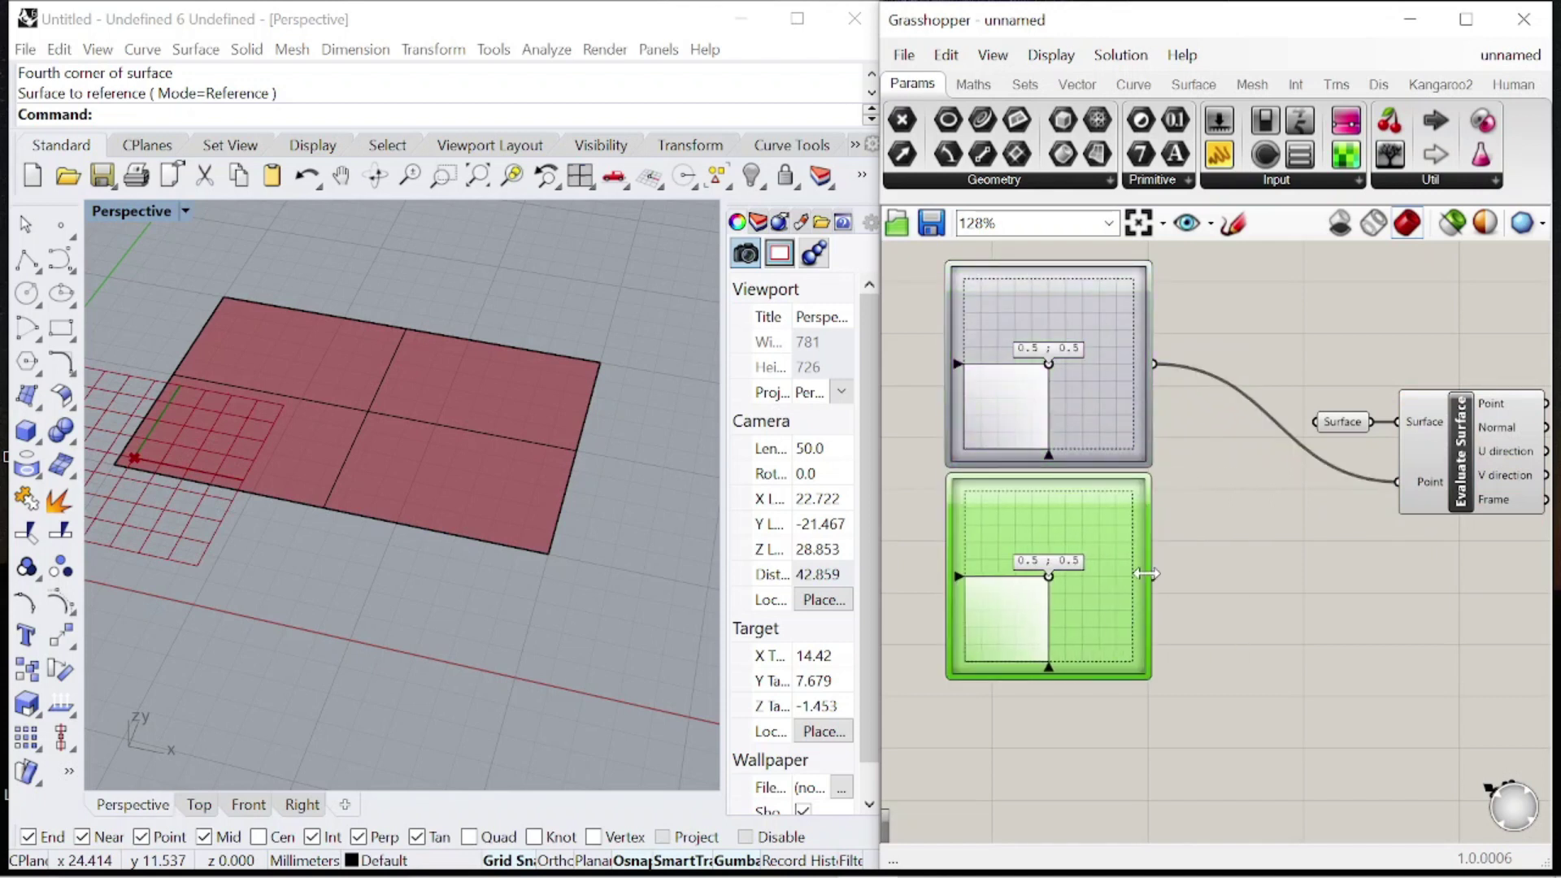
pyautogui.keyDown('shift'); pyautogui.moveTo(1400, 492); pyautogui.dragTo(1400, 492); pyautogui.keyUp('shift')
pyautogui.moveTo(1252, 528); pyautogui.dragTo(1238, 445, button='right')
# - Make three more copies of the MD Slider and stack them in a column of five
pyautogui.moveTo(1069, 421); pyautogui.dragTo(1072, 623)
pyautogui.scroll(-3, 1106, 415)
pyautogui.scroll(4, 1104, 557)
pyautogui.keyDown('alt'); pyautogui.moveTo(1085, 536); pyautogui.dragTo(1116, 707); pyautogui.keyUp('alt')
pyautogui.scroll(-3, 1132, 569)
pyautogui.scroll(-3, 1138, 602)
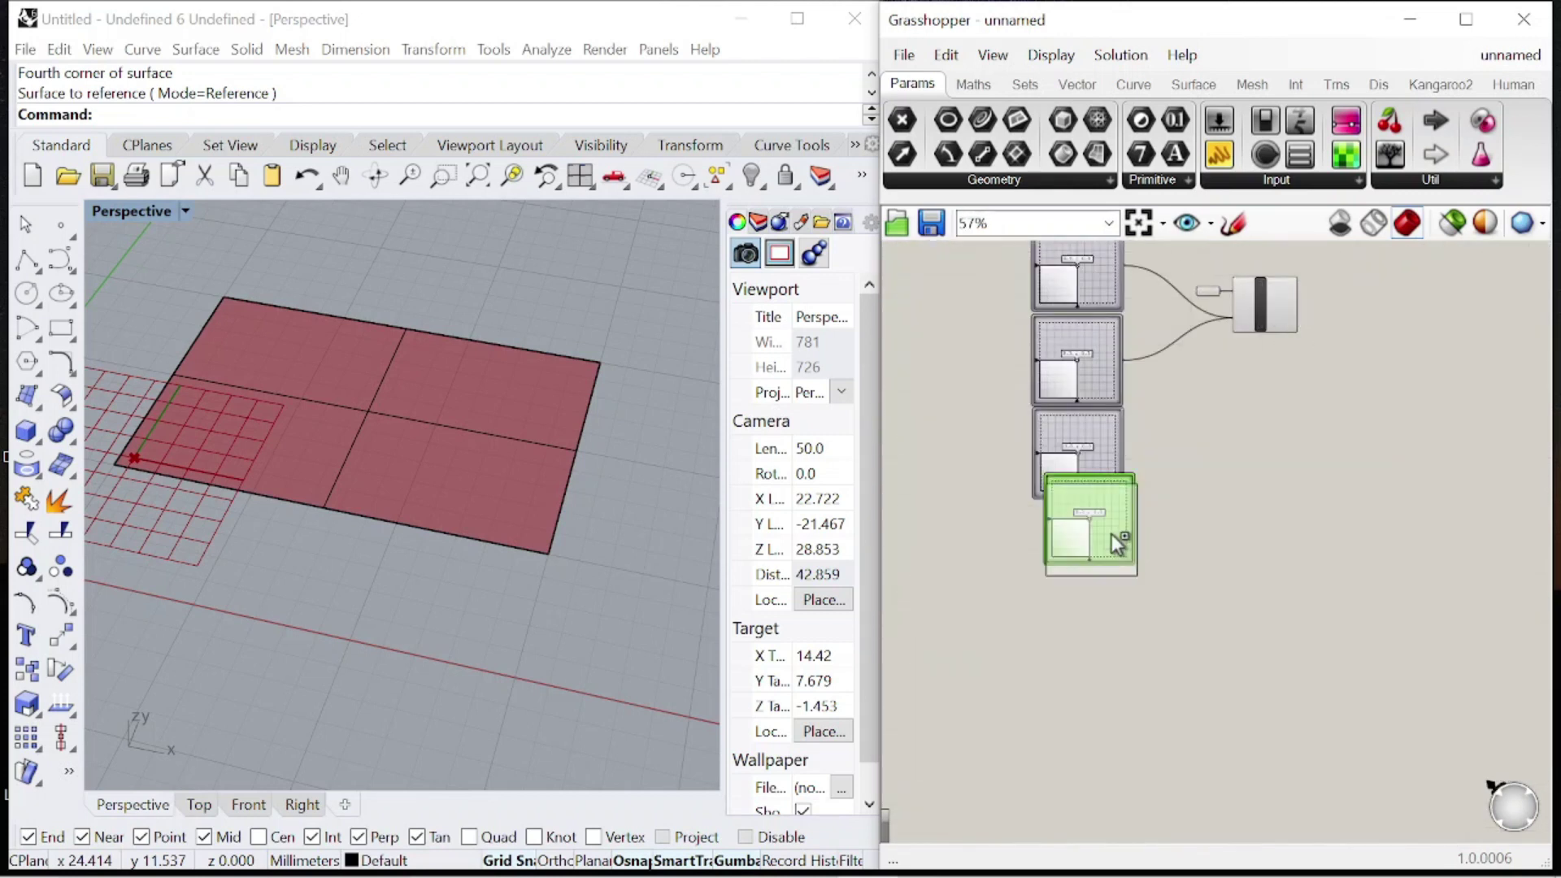
pyautogui.scroll(3, 1091, 502)
pyautogui.moveTo(1095, 523); pyautogui.dragTo(1071, 575)
pyautogui.moveTo(1076, 675); pyautogui.dragTo(1059, 709)
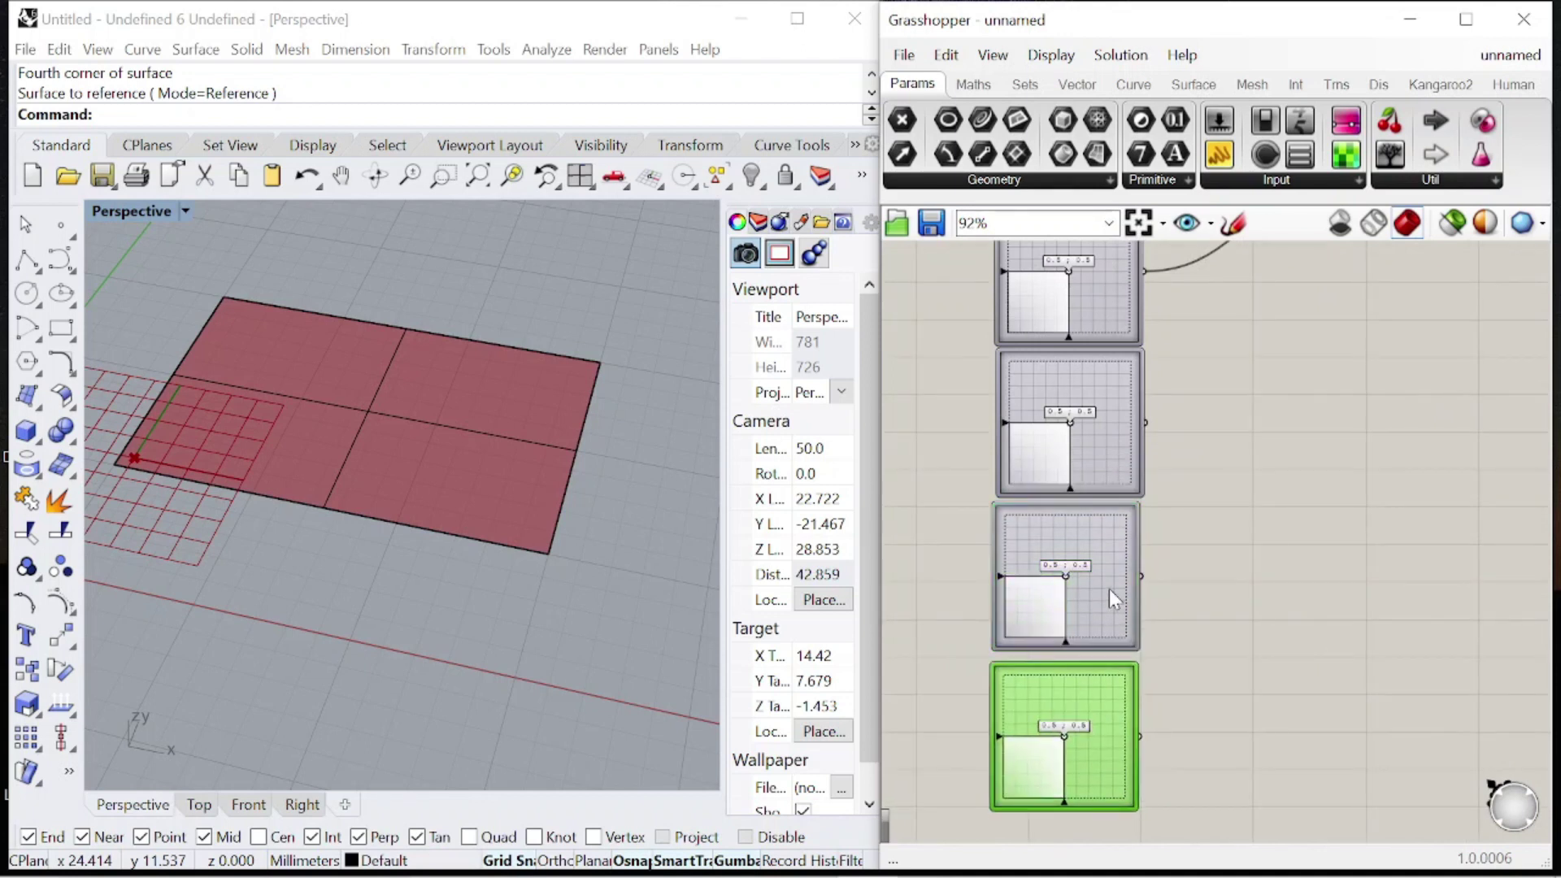
pyautogui.moveTo(1109, 589); pyautogui.dragTo(1120, 591)
# - Connect the third, fourth and fifth MD Sliders to Evaluate Surface's Point input, keeping the existing connections
pyautogui.scroll(-4, 1114, 508)
pyautogui.scroll(4, 1114, 499)
pyautogui.moveTo(1045, 543); pyautogui.dragTo(1256, 294)
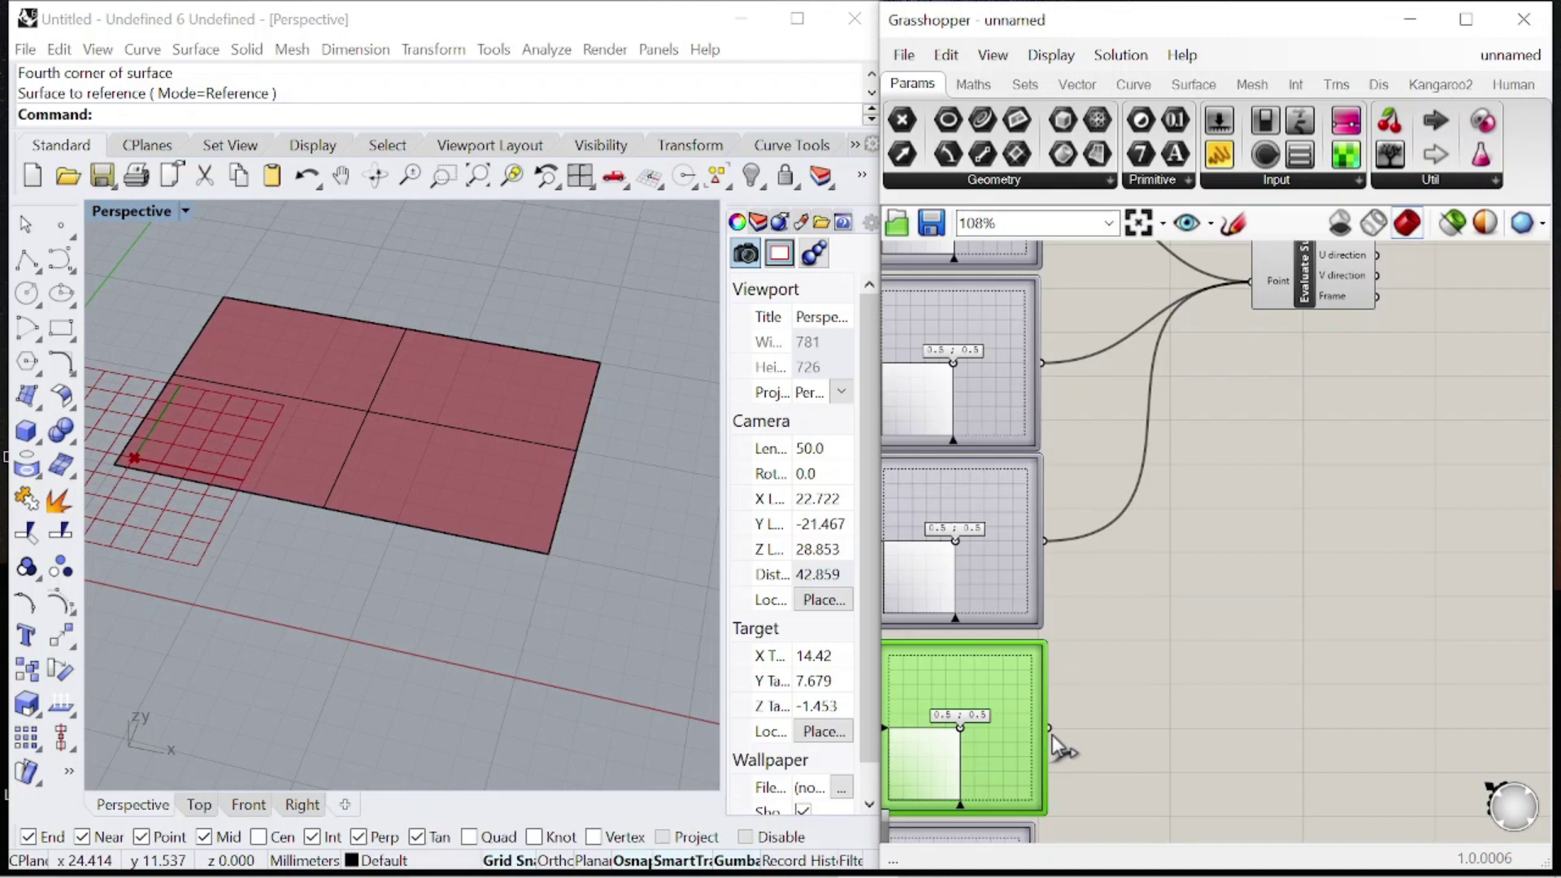
pyautogui.scroll(-2, 1243, 296)
pyautogui.scroll(2, 1116, 722)
pyautogui.moveTo(1076, 764); pyautogui.dragTo(1079, 690)
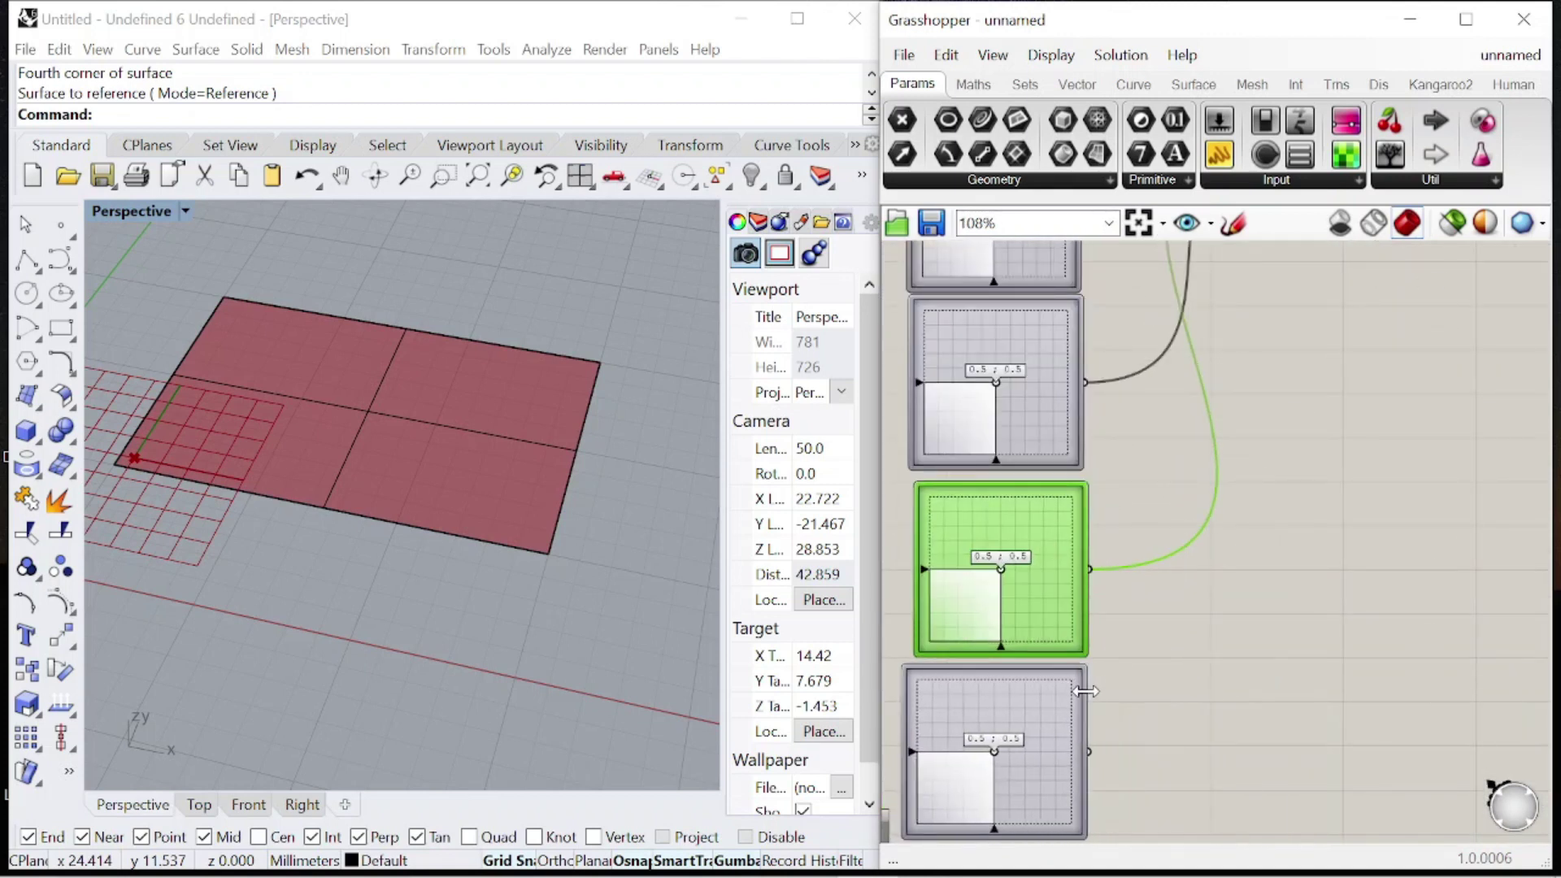
pyautogui.moveTo(1090, 752); pyautogui.dragTo(1378, 352)
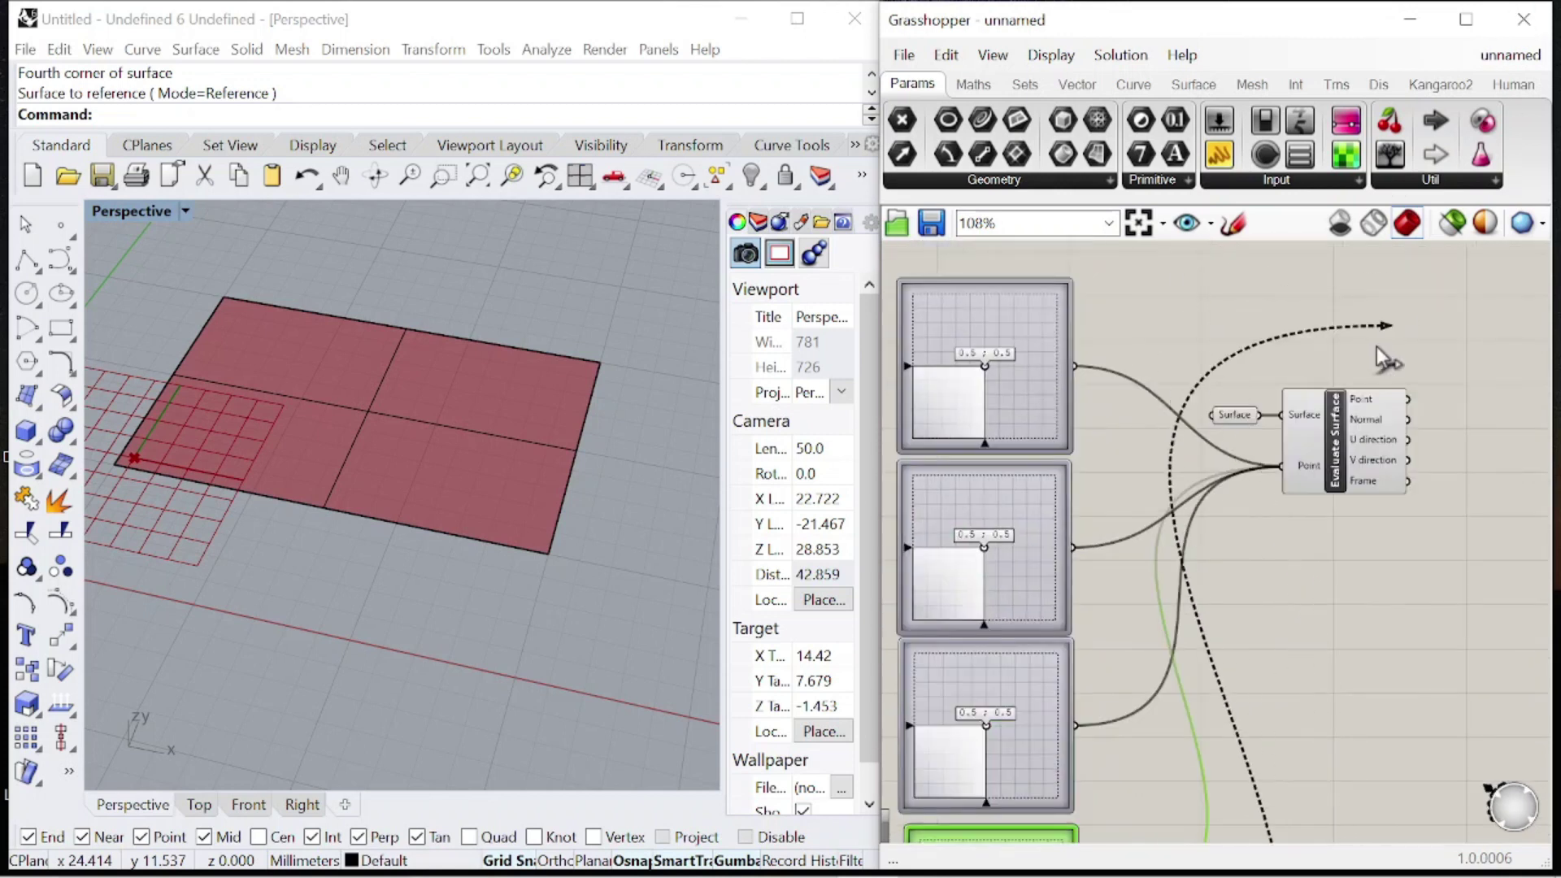
# - Move the Surface parameter and Evaluate Surface together to the middle of the slider column's height
pyautogui.scroll(-2, 1265, 439)
pyautogui.moveTo(1202, 349); pyautogui.dragTo(1344, 486)
pyautogui.moveTo(1313, 430); pyautogui.dragTo(1313, 617)
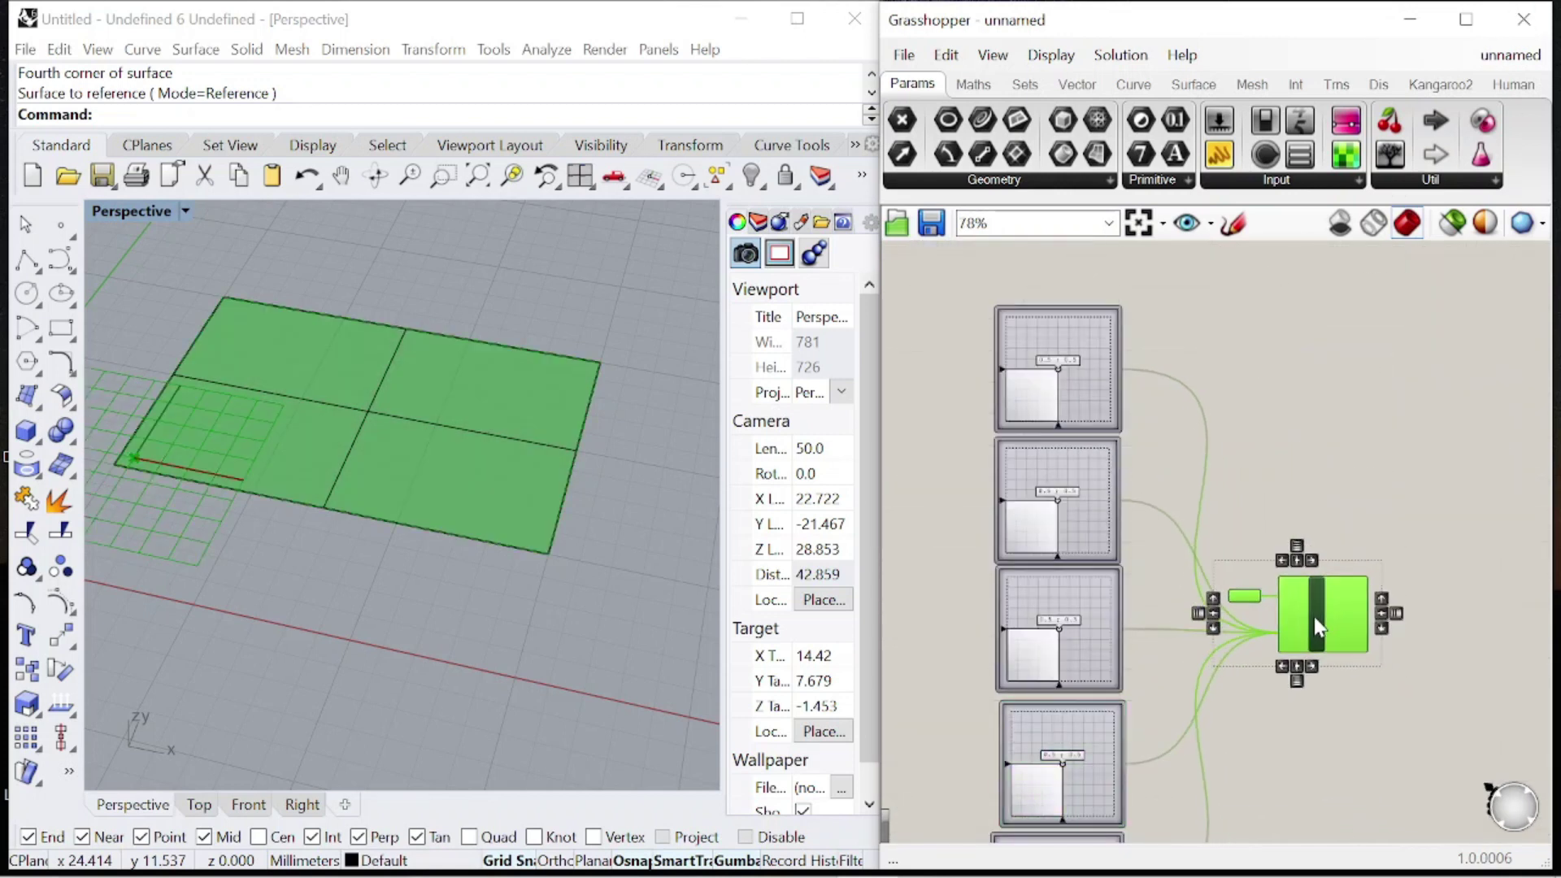
pyautogui.click(1291, 454)
pyautogui.scroll(-2, 1291, 454)
pyautogui.scroll(5, 1246, 387)
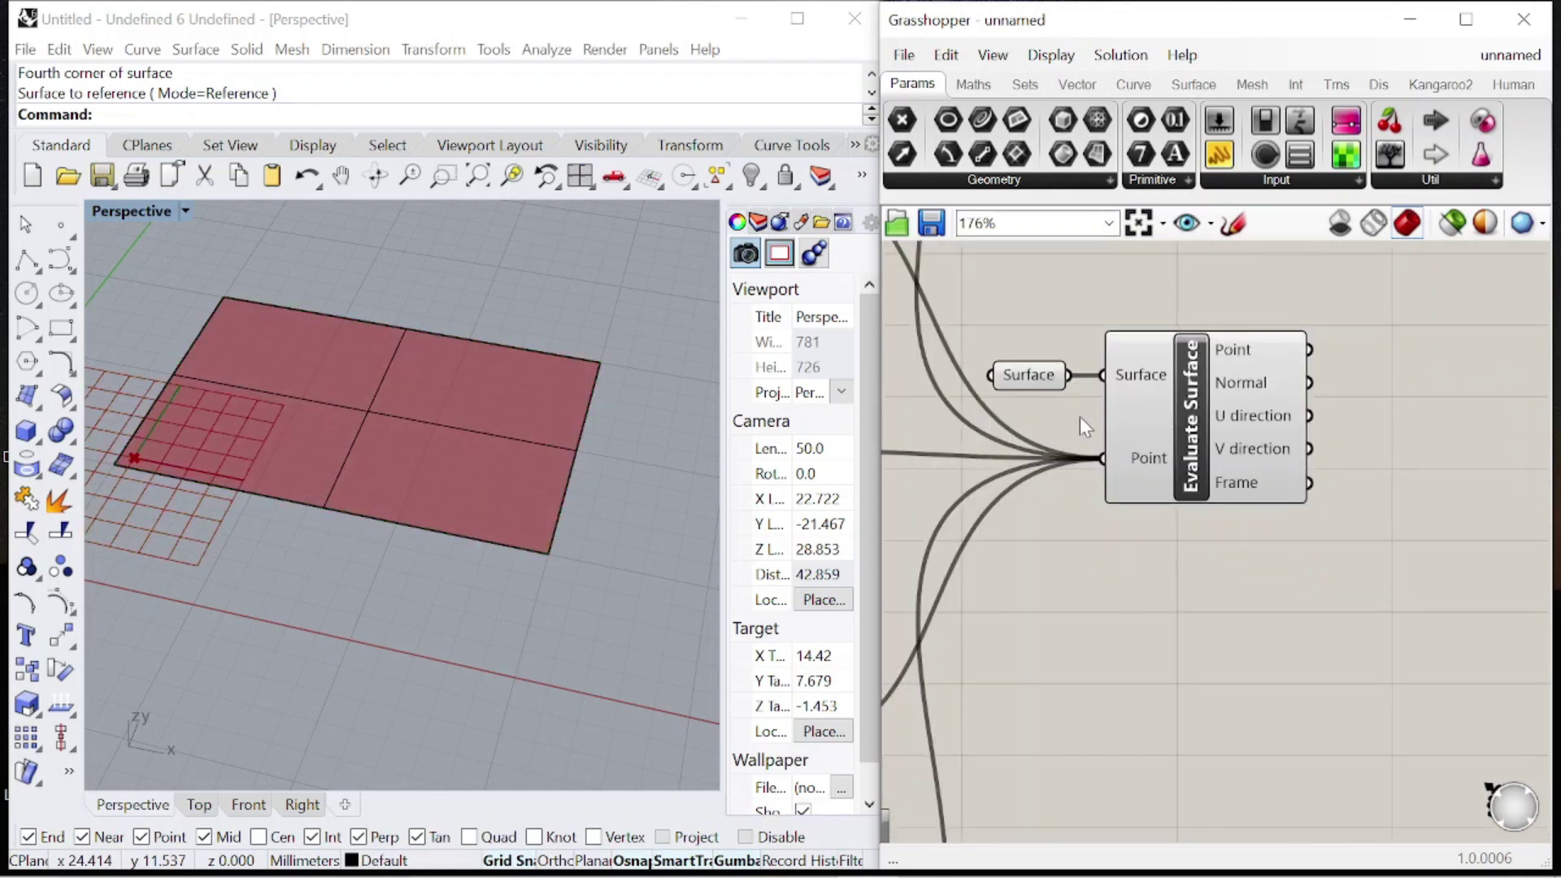
# - Reparameterize the Surface input of the Evaluate Surface component
pyautogui.rightClick(1130, 377)
pyautogui.press('Escape')
pyautogui.scroll(3, 1136, 397)
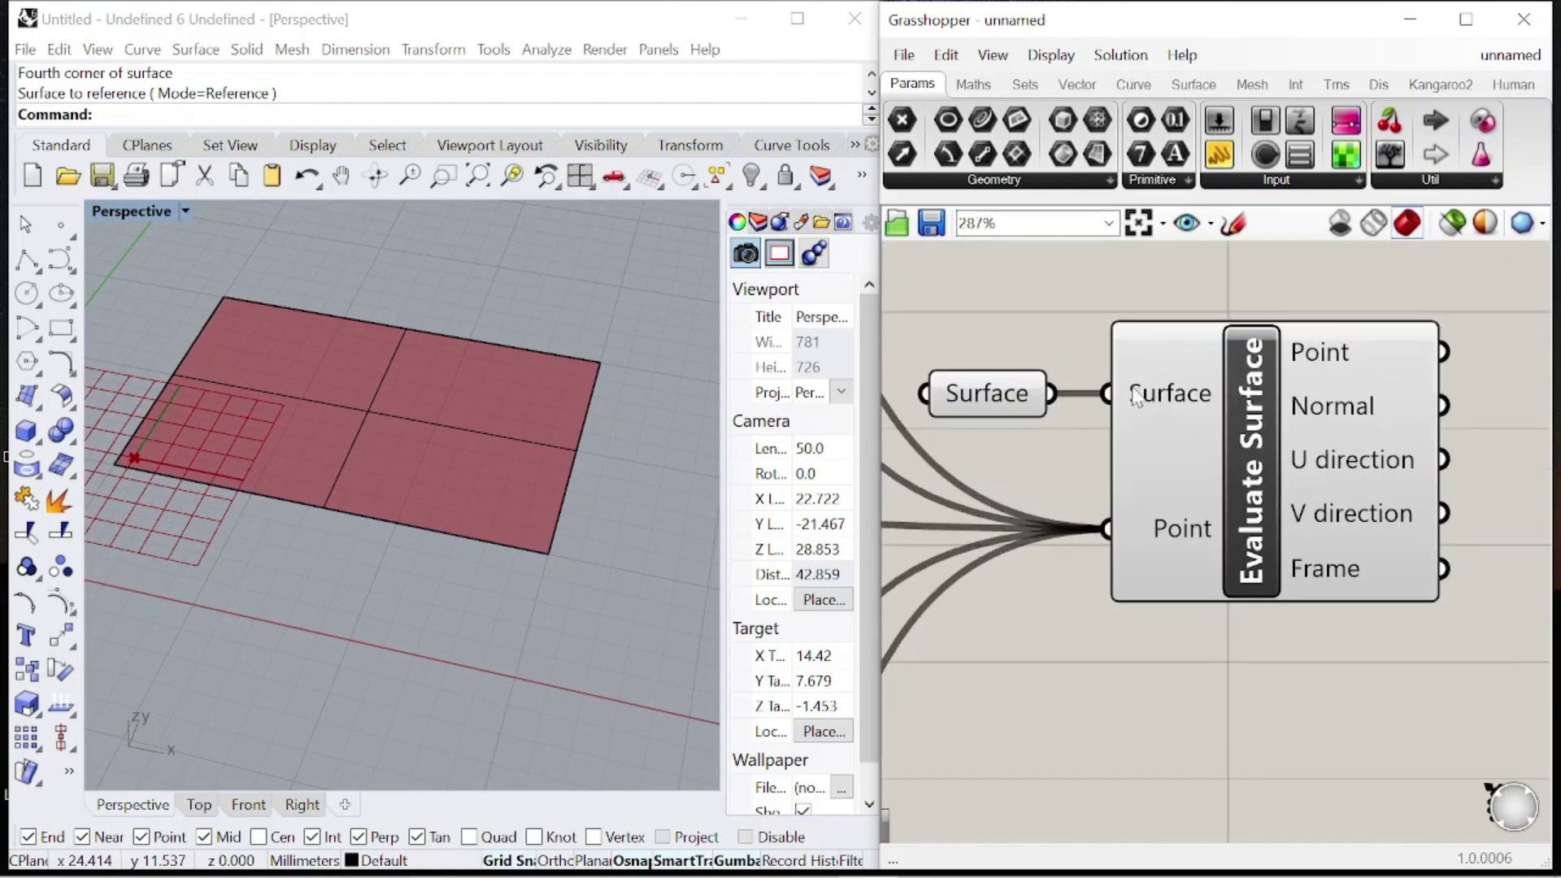
pyautogui.rightClick(1158, 393)
pyautogui.click(1242, 633)
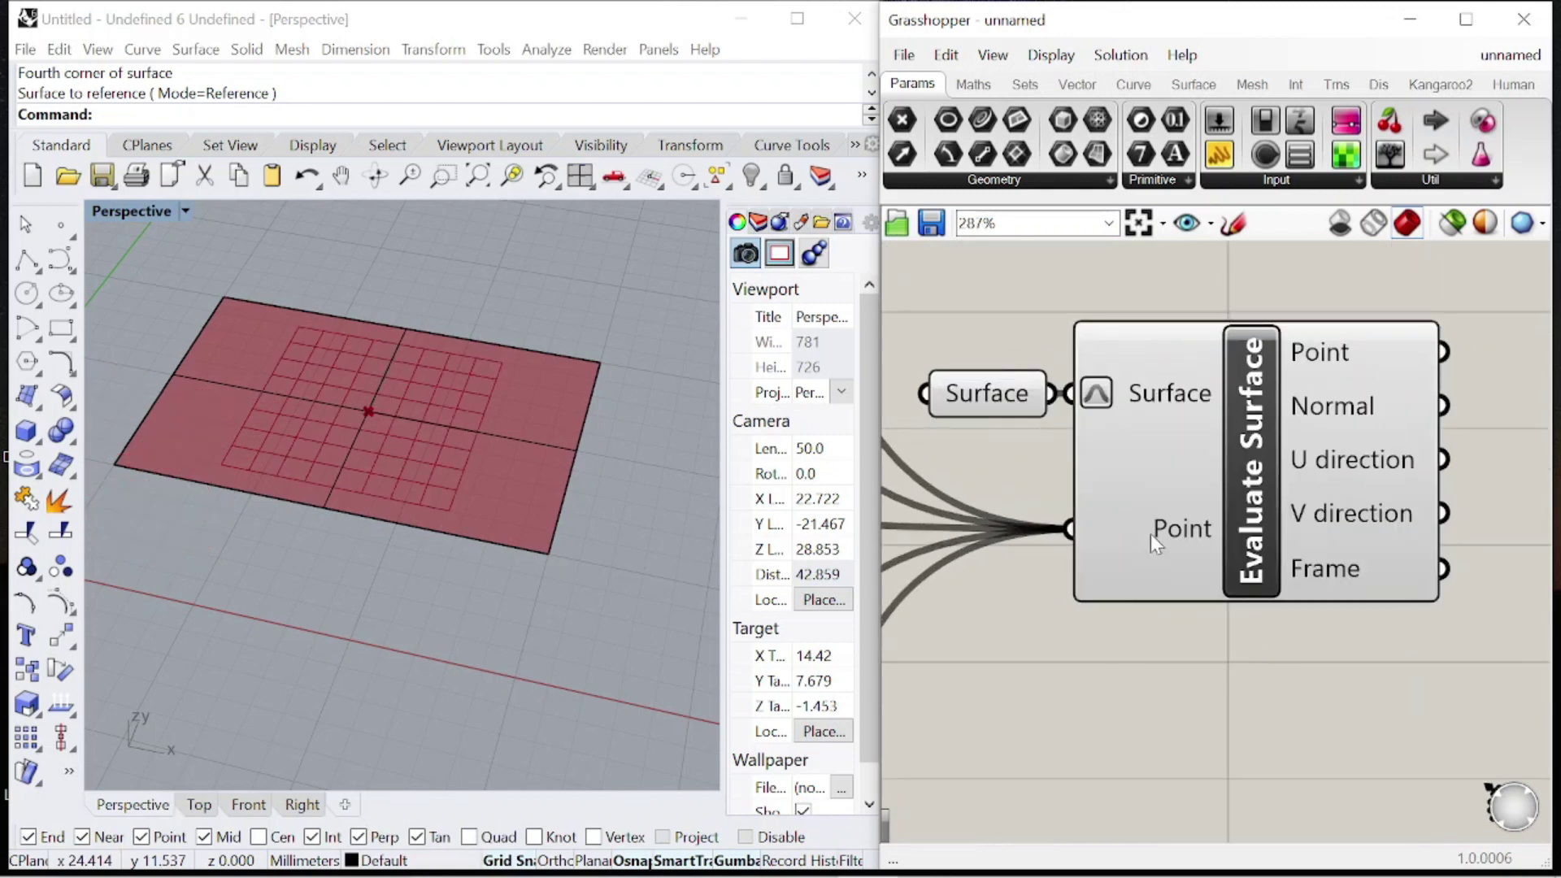
# - Spread the first three MD Sliders' points, setting the second to about 0.83 ; 0.14 and the third to about 0.91 ; 0.83
pyautogui.scroll(-9, 1343, 502)
pyautogui.scroll(6, 1178, 317)
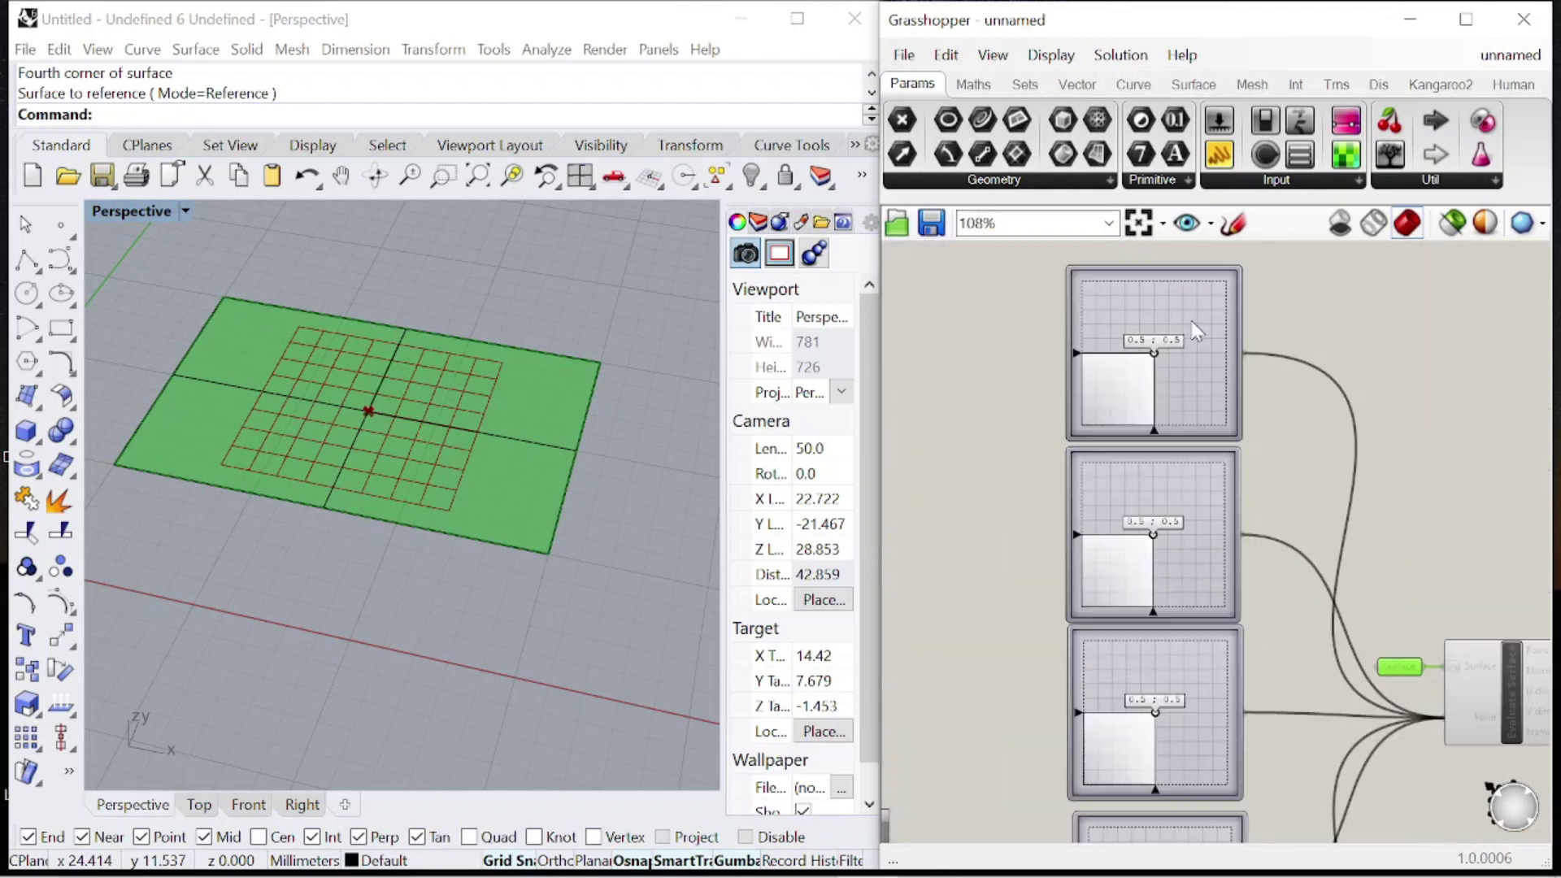
pyautogui.moveTo(1140, 367); pyautogui.dragTo(1164, 530)
pyautogui.scroll(-3, 1098, 421)
pyautogui.scroll(4, 1186, 648)
pyautogui.scroll(2, 1136, 642)
pyautogui.moveTo(1059, 591); pyautogui.dragTo(1172, 494)
pyautogui.scroll(-3, 1161, 636)
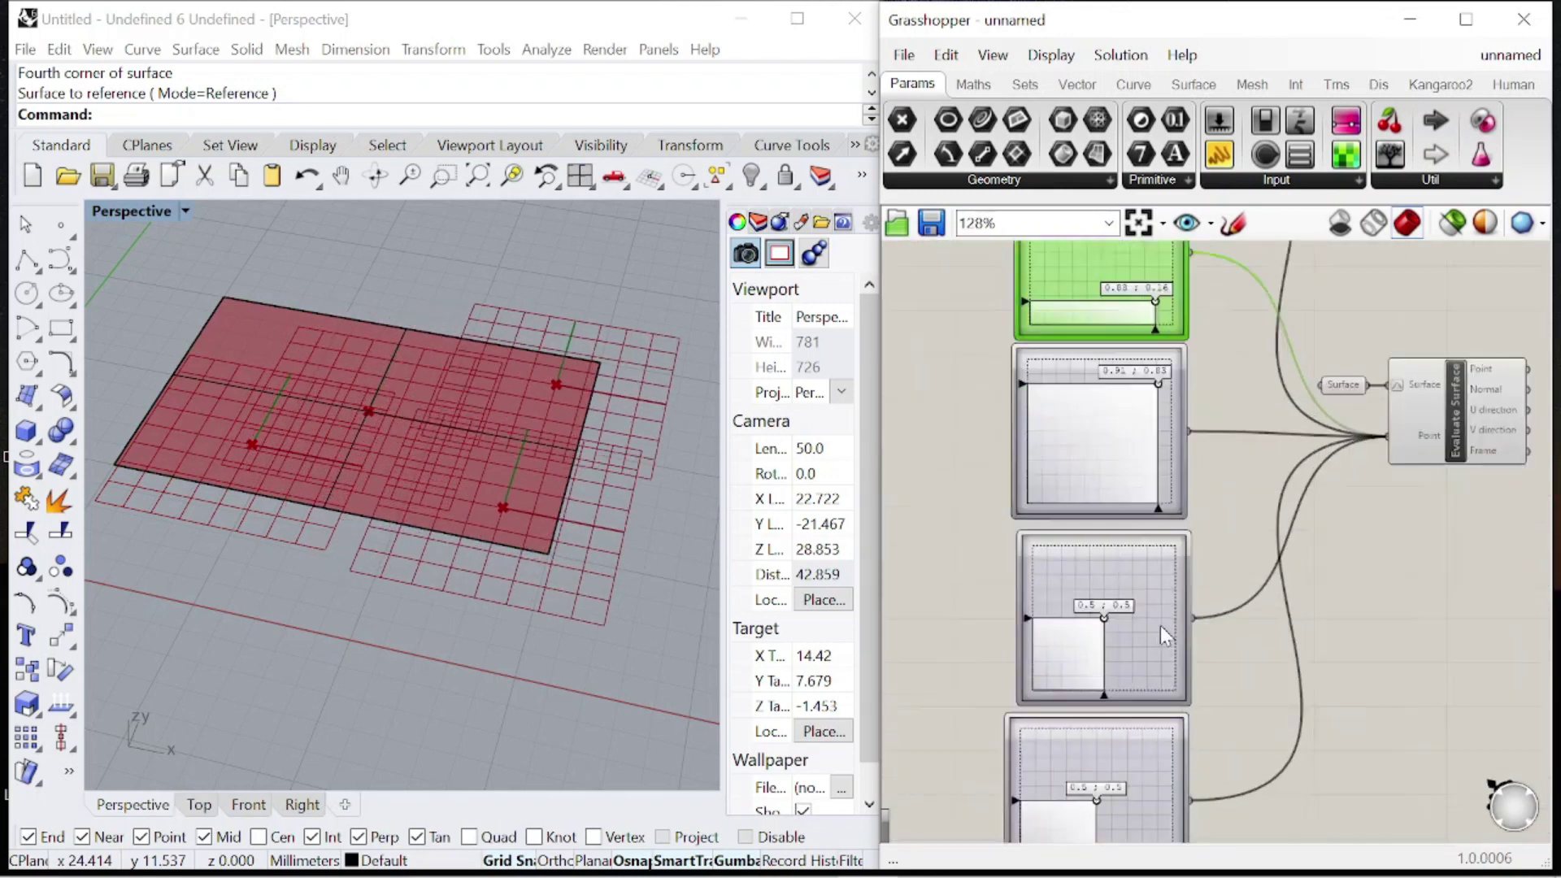
# - Set the fourth MD Slider's point slightly off-centre and the fifth one's near the upper-left corner of its range
pyautogui.scroll(3, 1161, 635)
pyautogui.moveTo(1052, 597); pyautogui.dragTo(1066, 590)
pyautogui.scroll(-3, 1077, 675)
pyautogui.scroll(2, 1076, 675)
pyautogui.moveTo(1040, 650); pyautogui.dragTo(969, 588)
pyautogui.scroll(-6, 1256, 527)
pyautogui.scroll(3, 1317, 427)
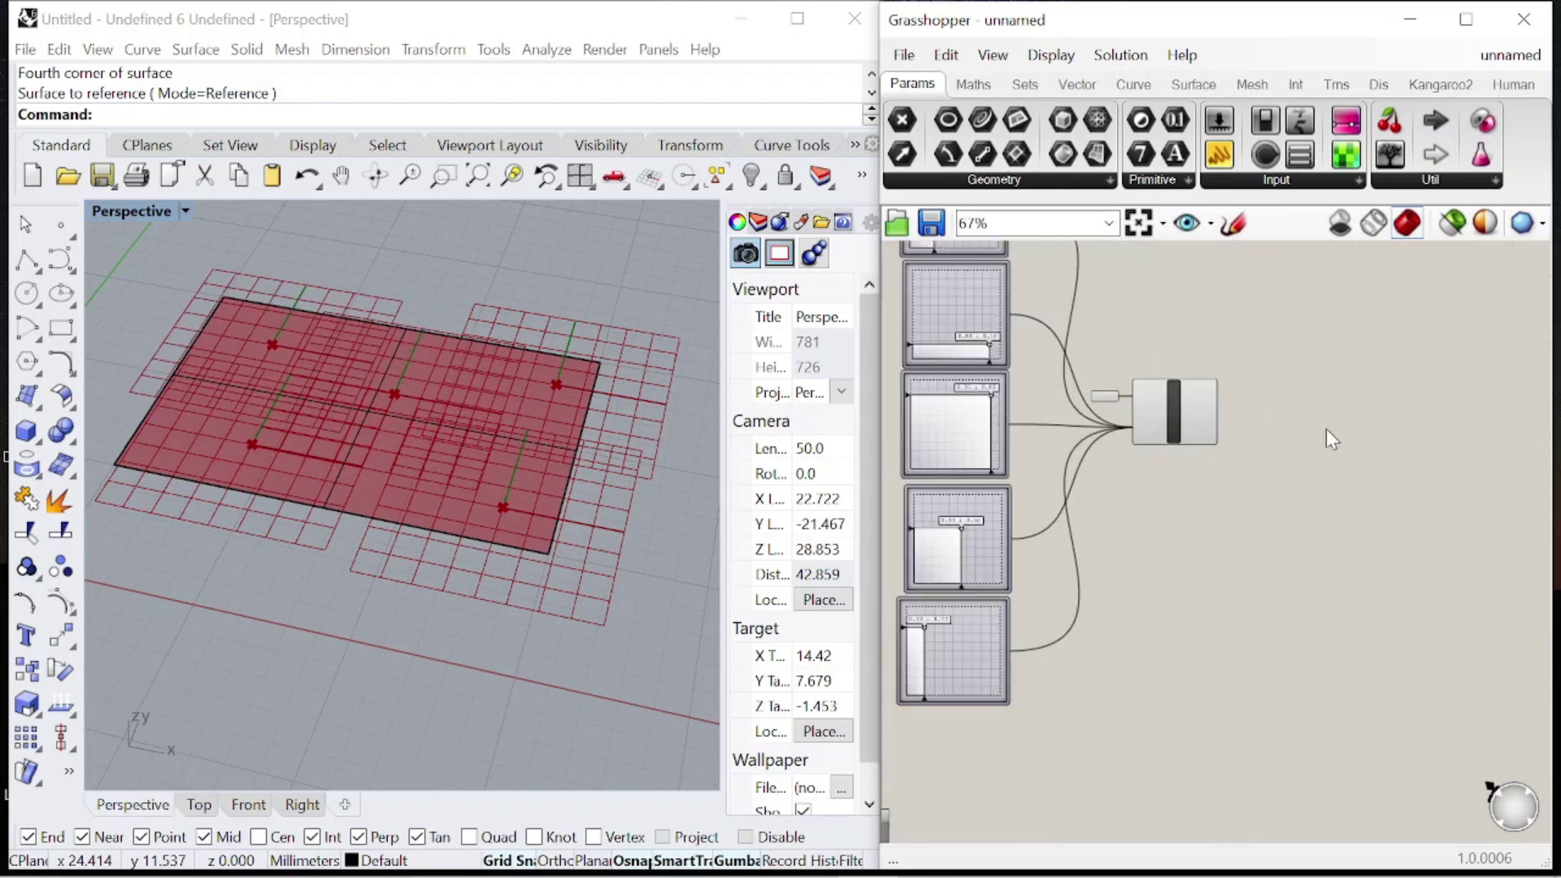
# - Add a planar Voronoi component and connect Evaluate Surface's Point output to its Points input
pyautogui.scroll(3, 1307, 446)
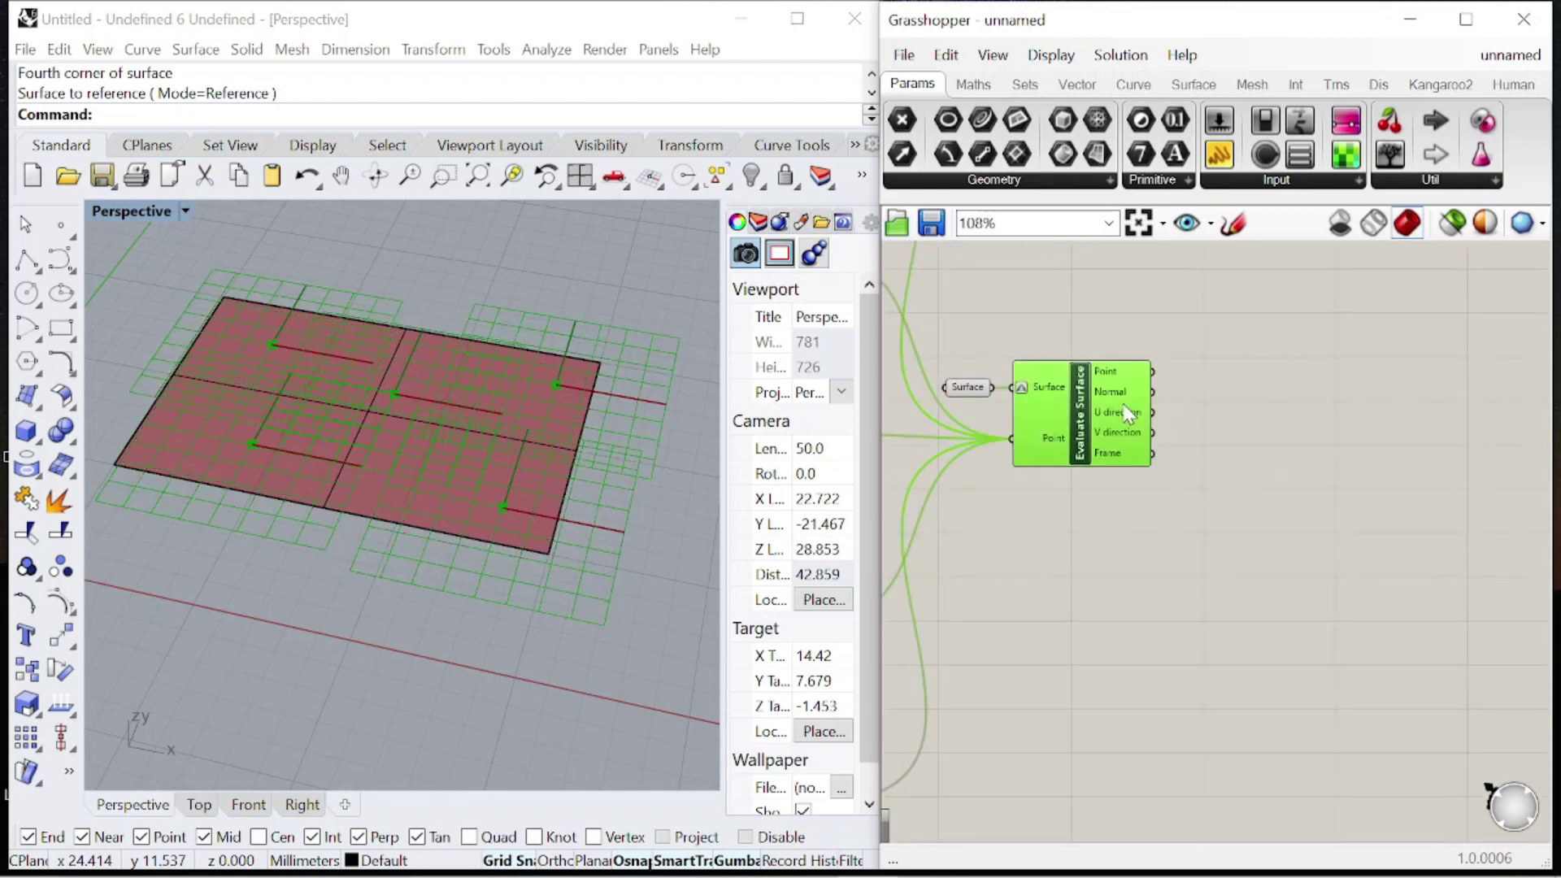
pyautogui.doubleClick(1258, 411)
pyautogui.write('voro')
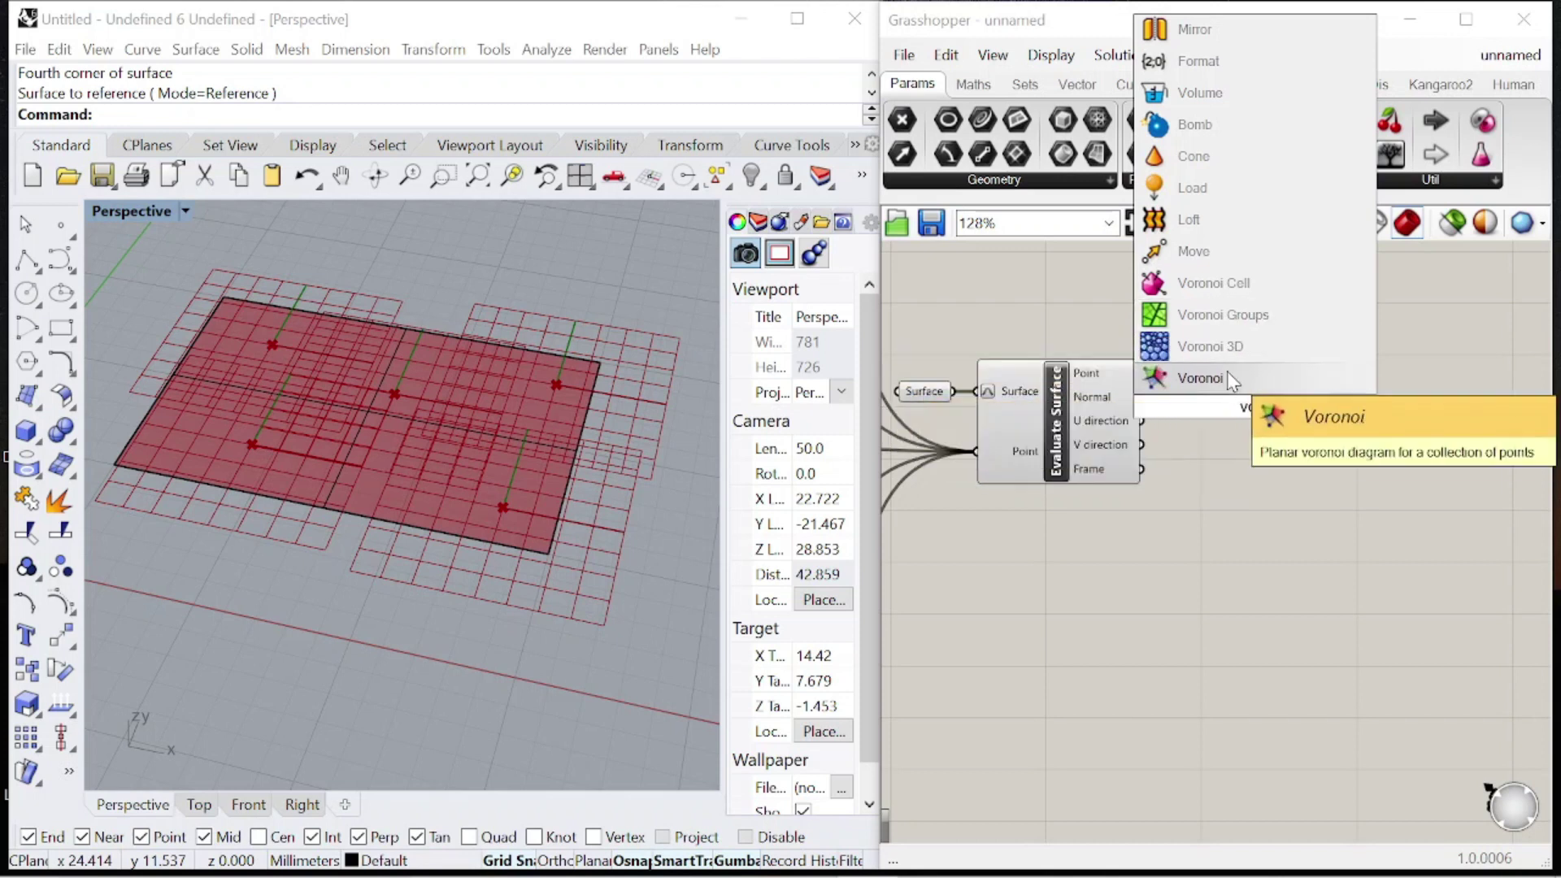
pyautogui.click(1200, 378)
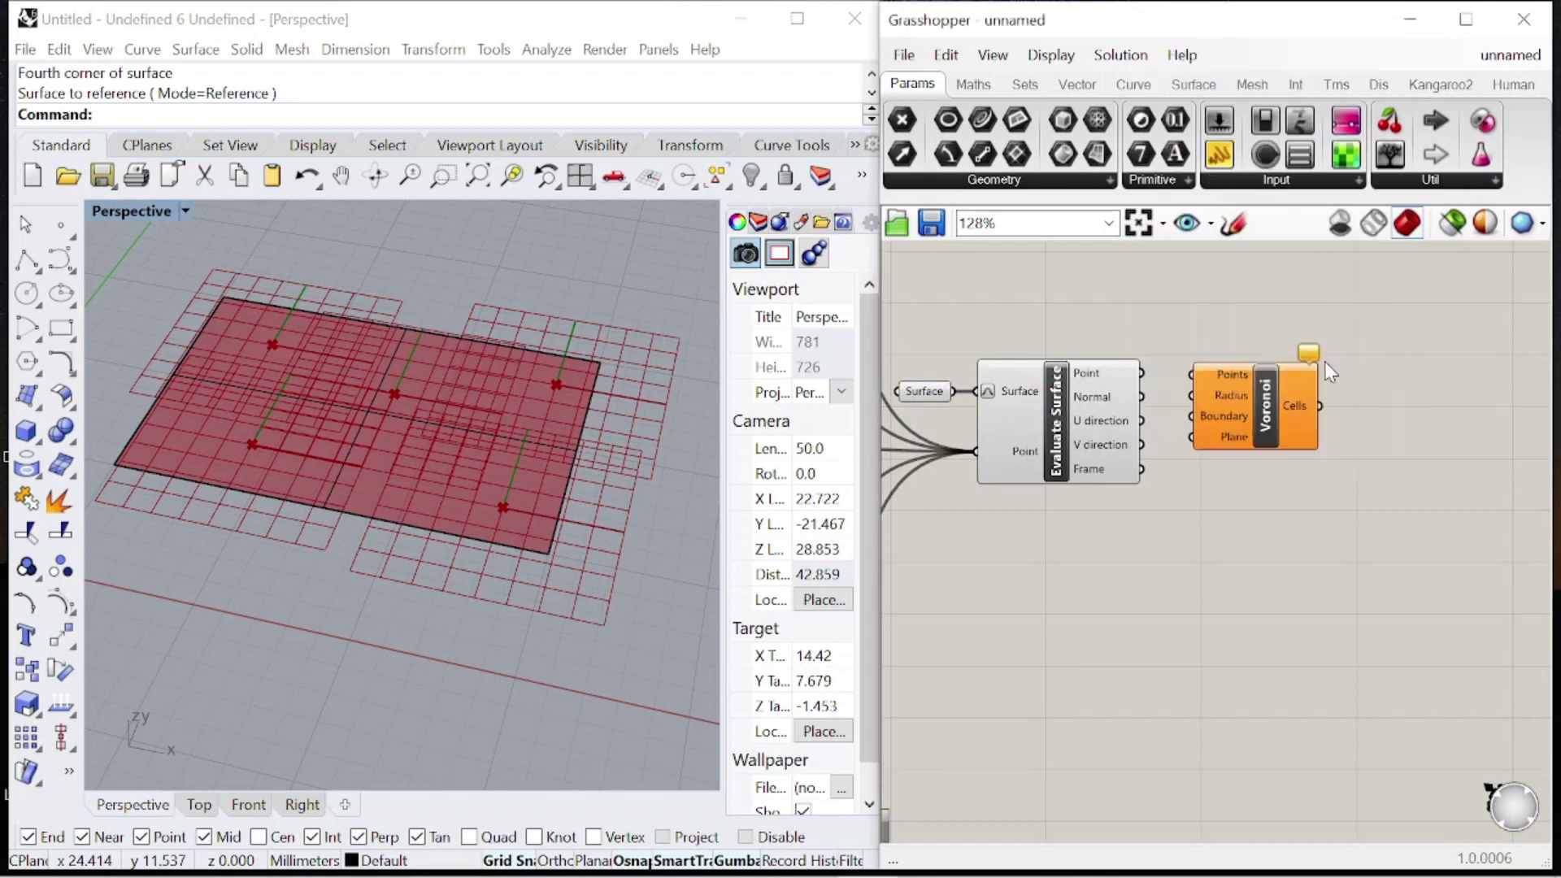
pyautogui.moveTo(1271, 389); pyautogui.dragTo(1283, 355)
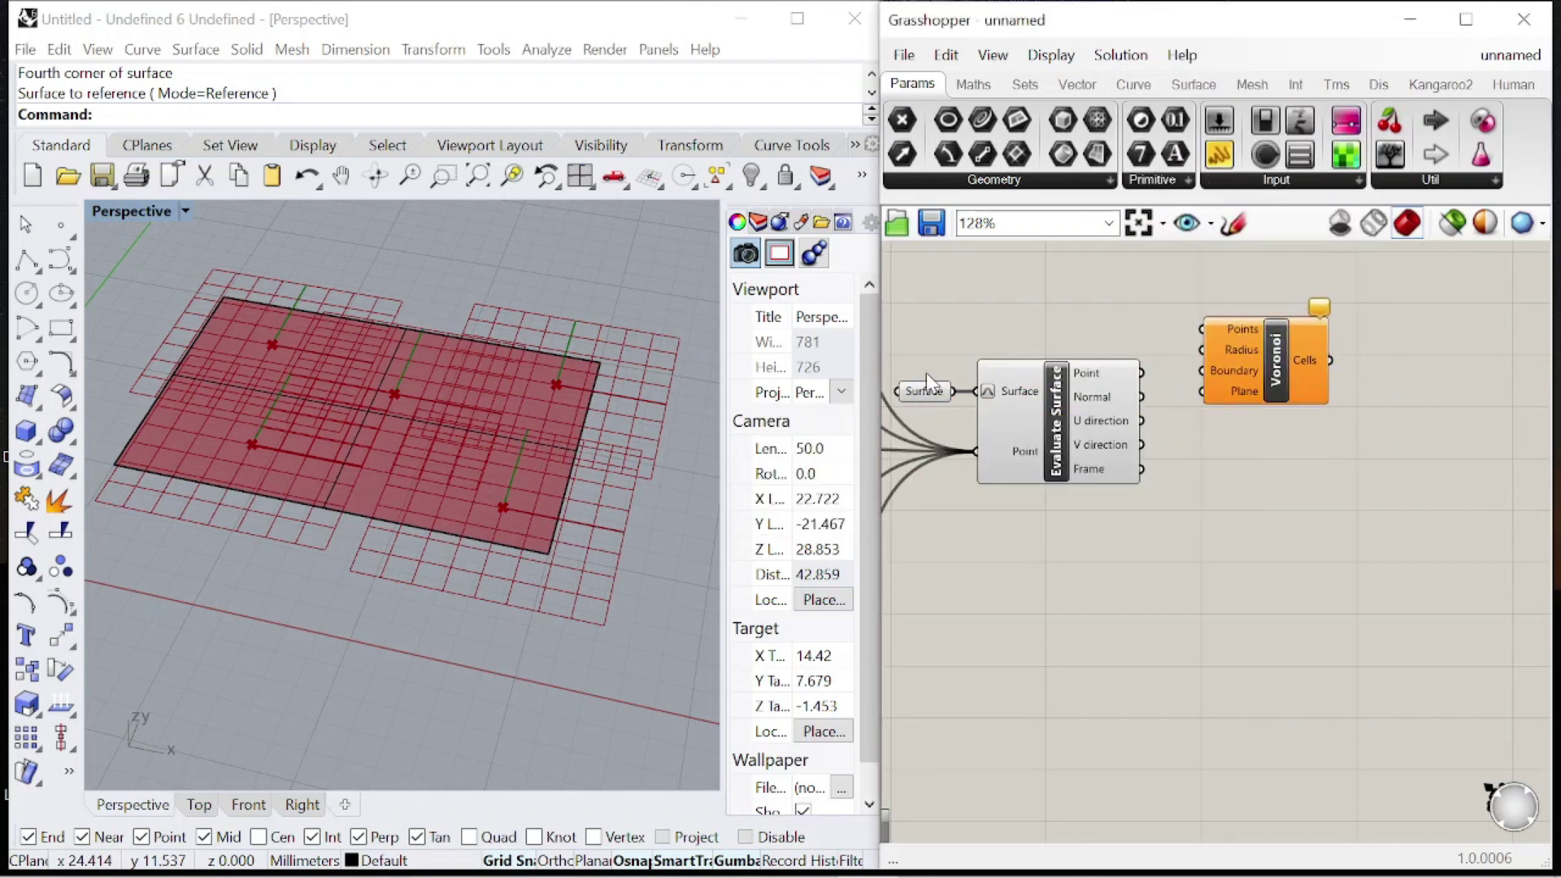
pyautogui.moveTo(1145, 370); pyautogui.dragTo(1201, 330)
# - Move the Surface parameter above Evaluate Surface and connect it to the Voronoi component's Boundary input
pyautogui.click(926, 347)
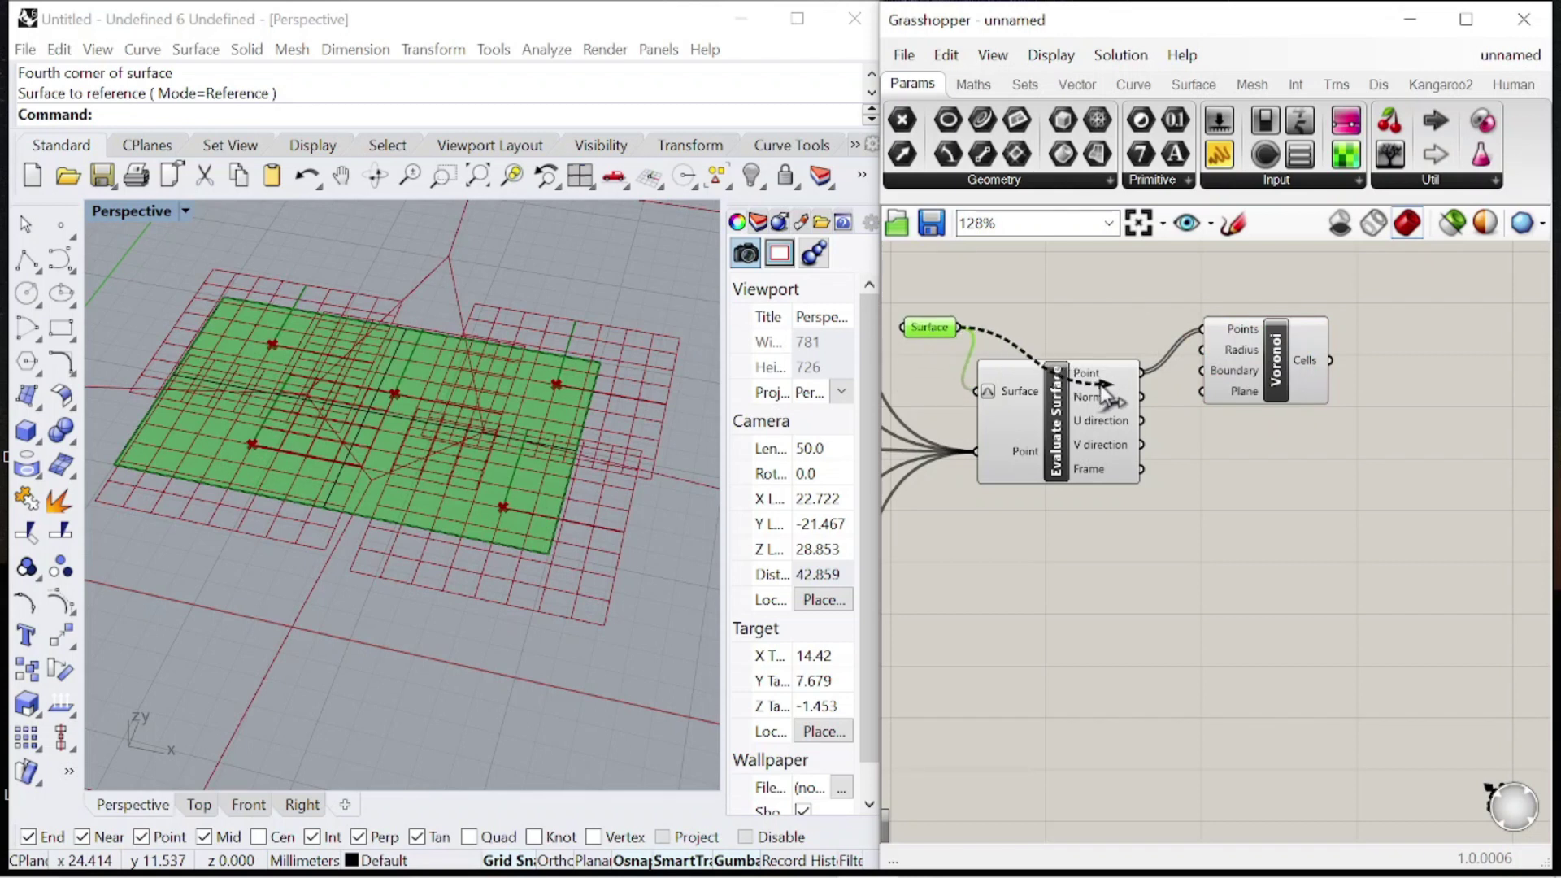
pyautogui.moveTo(1156, 385); pyautogui.dragTo(1201, 370)
pyautogui.moveTo(1270, 370); pyautogui.dragTo(1294, 330)
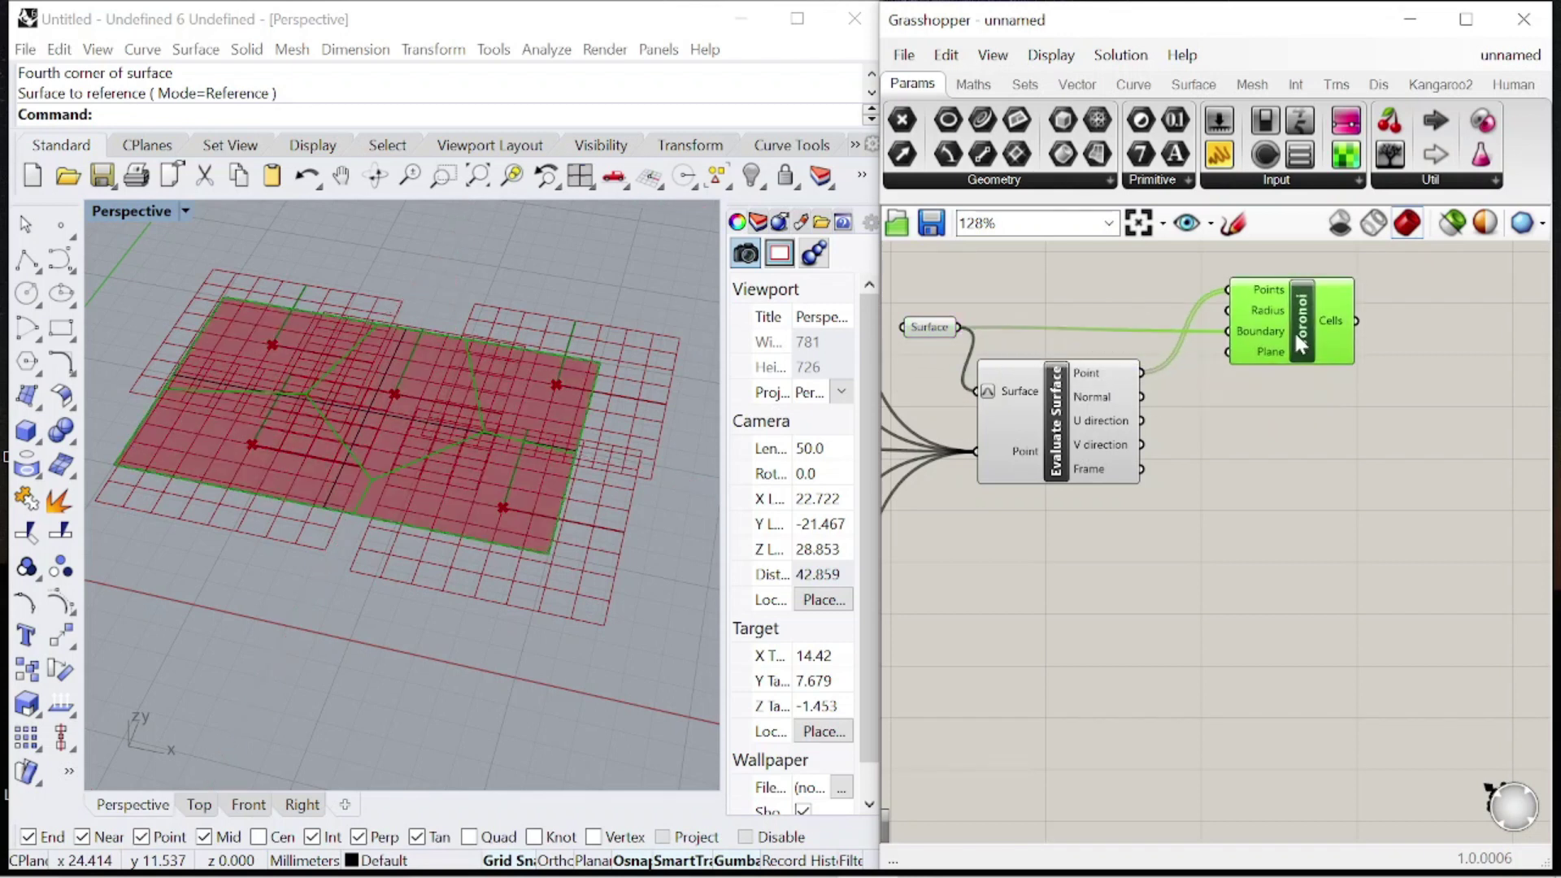
# - Turn off the preview of the Surface parameter and the Evaluate Surface component
pyautogui.click(929, 326)
pyautogui.scroll(-3, 1237, 446)
pyautogui.moveTo(1184, 515); pyautogui.dragTo(1126, 350)
pyautogui.moveTo(1147, 294); pyautogui.dragTo(1061, 462)
pyautogui.moveTo(1165, 309); pyautogui.dragTo(1071, 461)
pyautogui.rightClick(1167, 278)
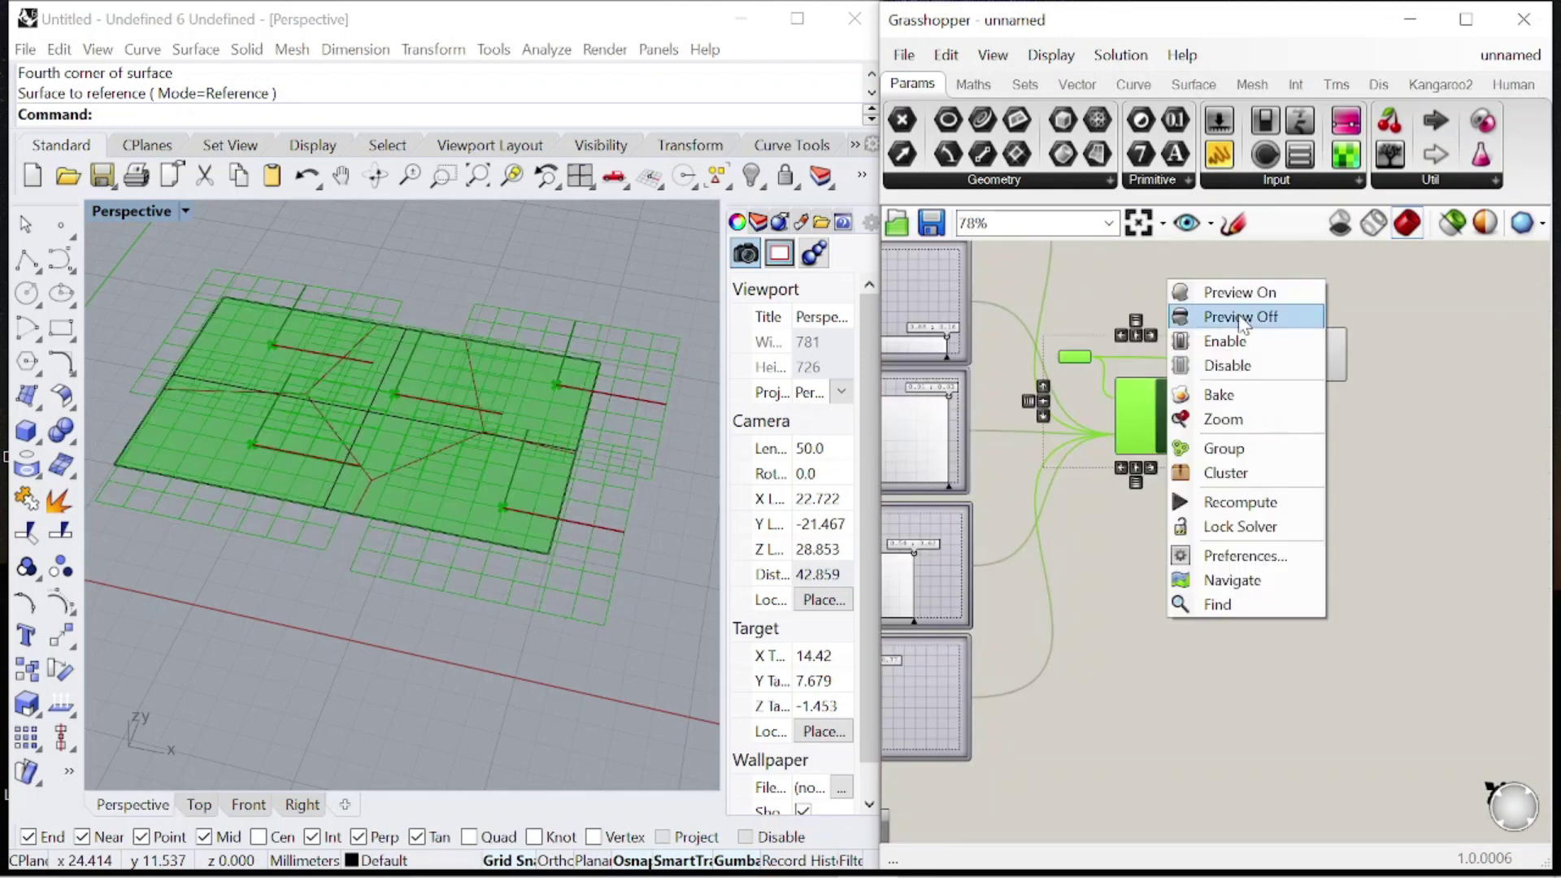
pyautogui.click(1242, 320)
pyautogui.moveTo(436, 404); pyautogui.dragTo(471, 432, button='right')
# - Examine the Voronoi component's Cells output and the cell outlines in the viewport
pyautogui.click(1315, 357)
pyautogui.click(1409, 413)
pyautogui.scroll(4, 1322, 387)
pyautogui.moveTo(1291, 411)
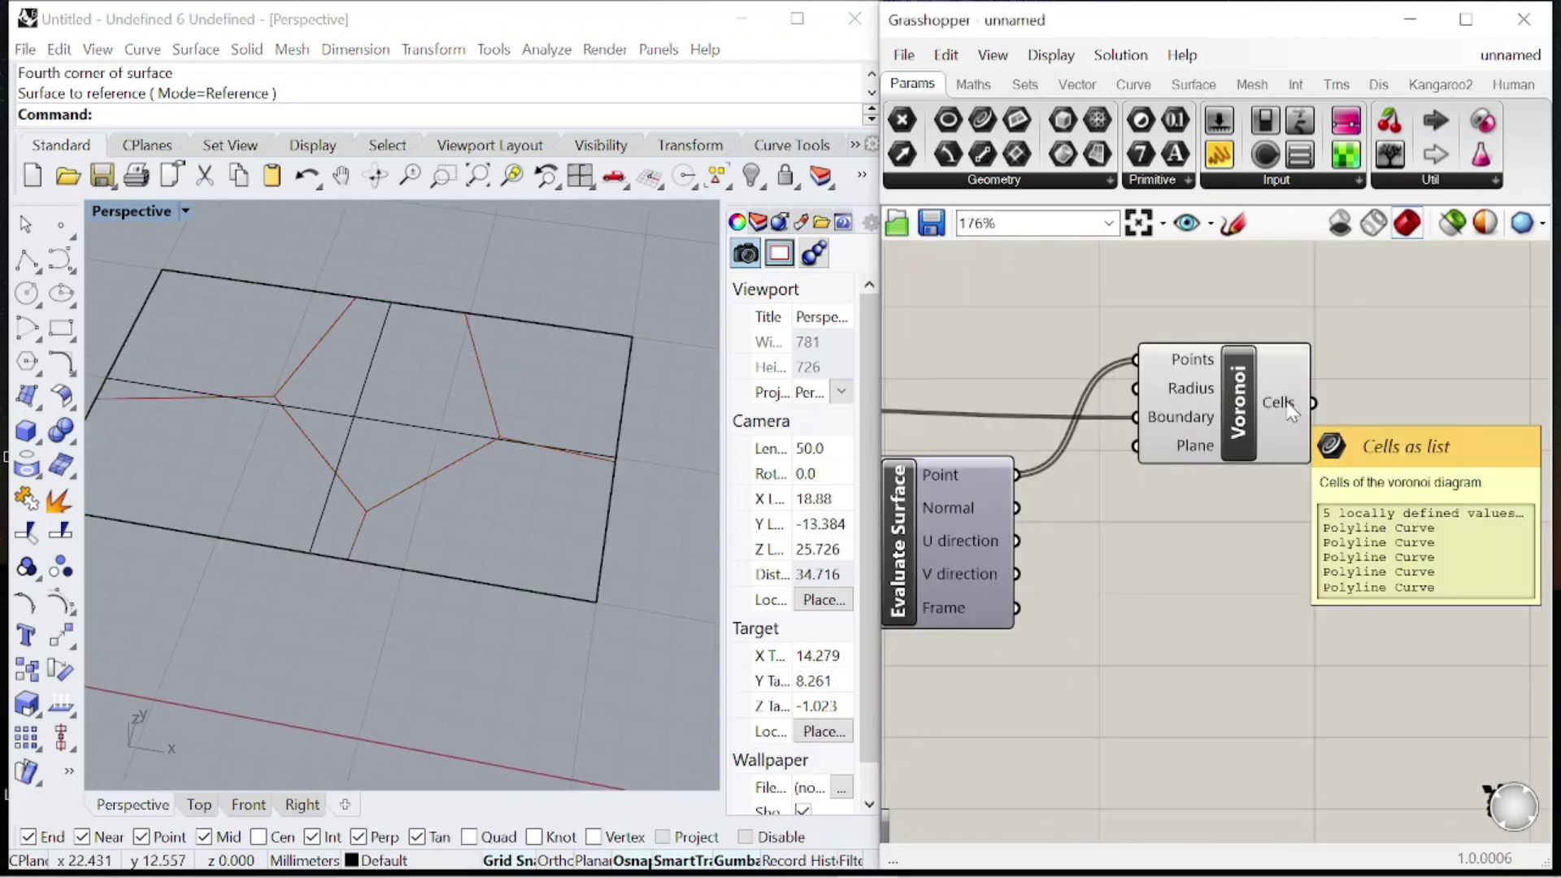
pyautogui.scroll(2, 1252, 398)
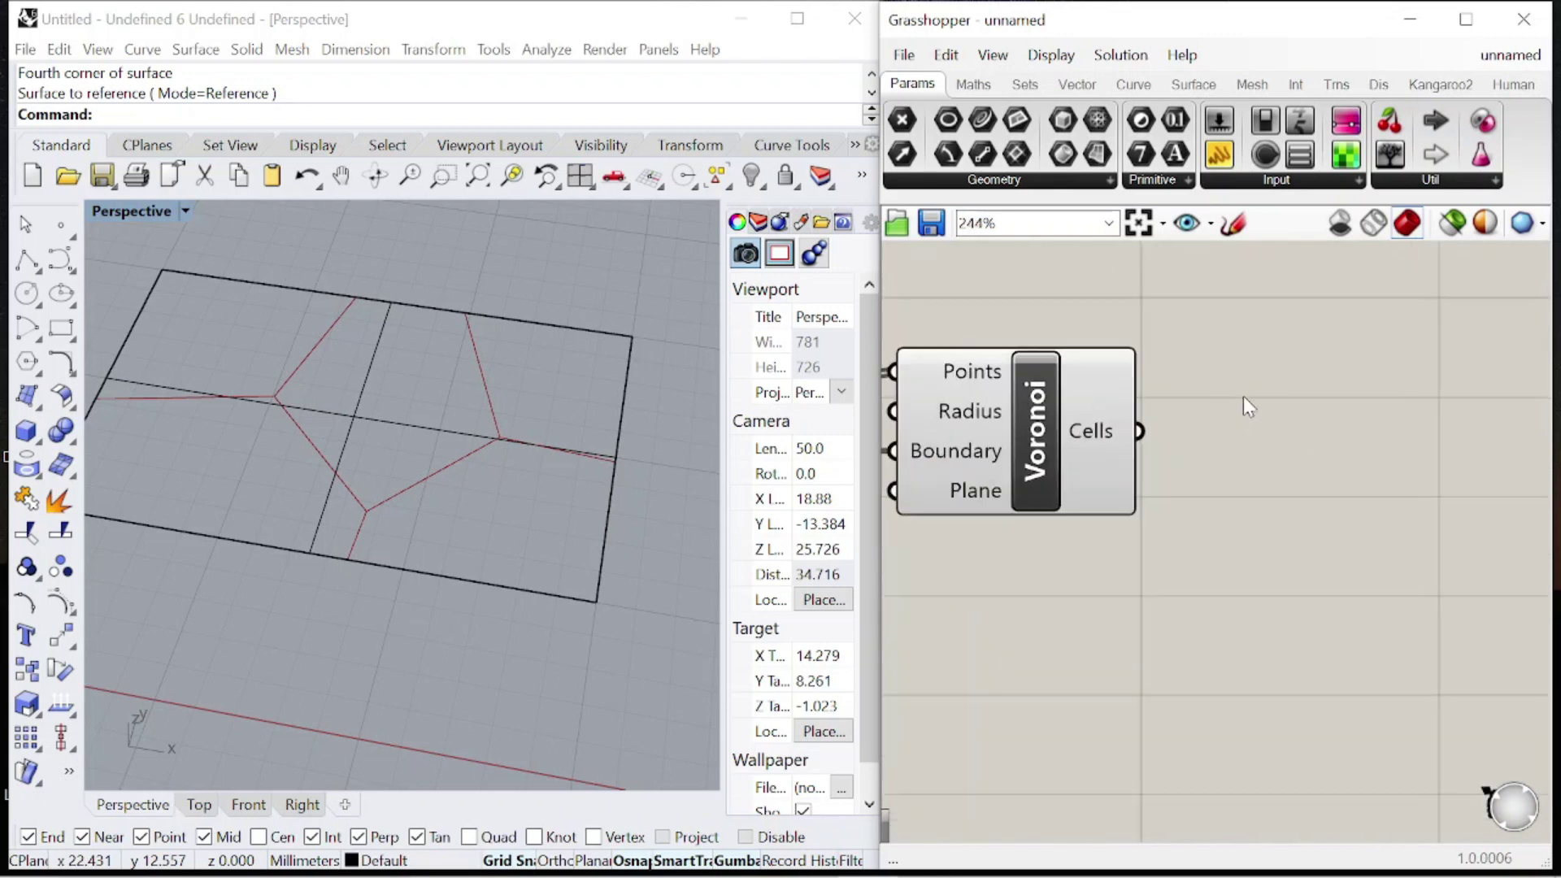
pyautogui.click(1087, 400)
pyautogui.click(1231, 378)
# - Add a Deconstruct Brep component beside Voronoi and connect the Cells output to its Brep input
pyautogui.scroll(-1, 1241, 393)
pyautogui.doubleClick(1310, 406)
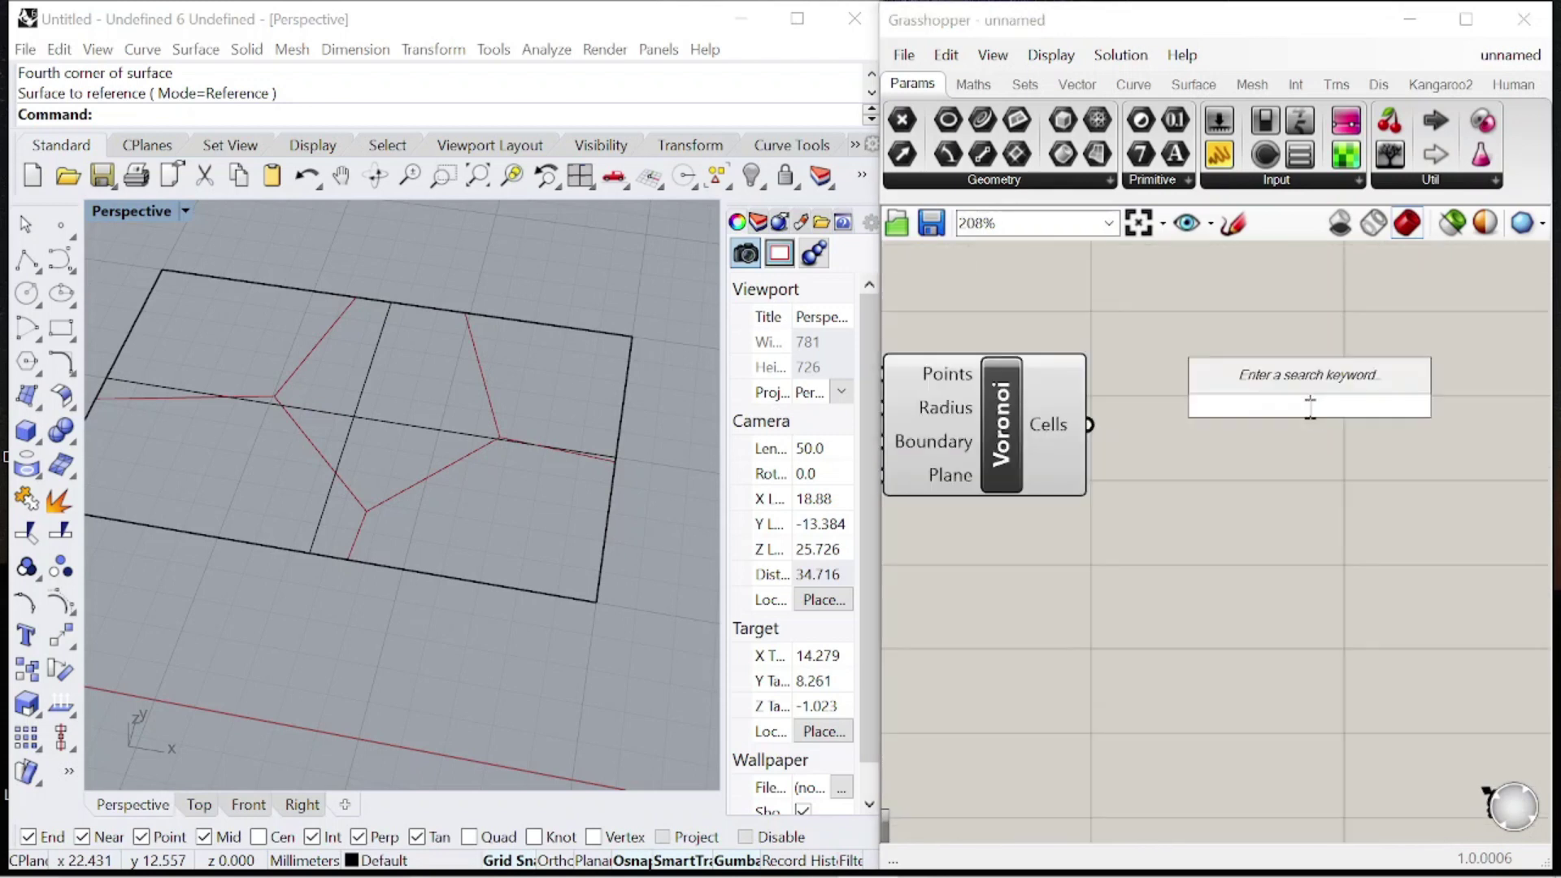
pyautogui.write('deconstruct brep')
pyautogui.press('Up')
pyautogui.press('Return')
pyautogui.click(1083, 447)
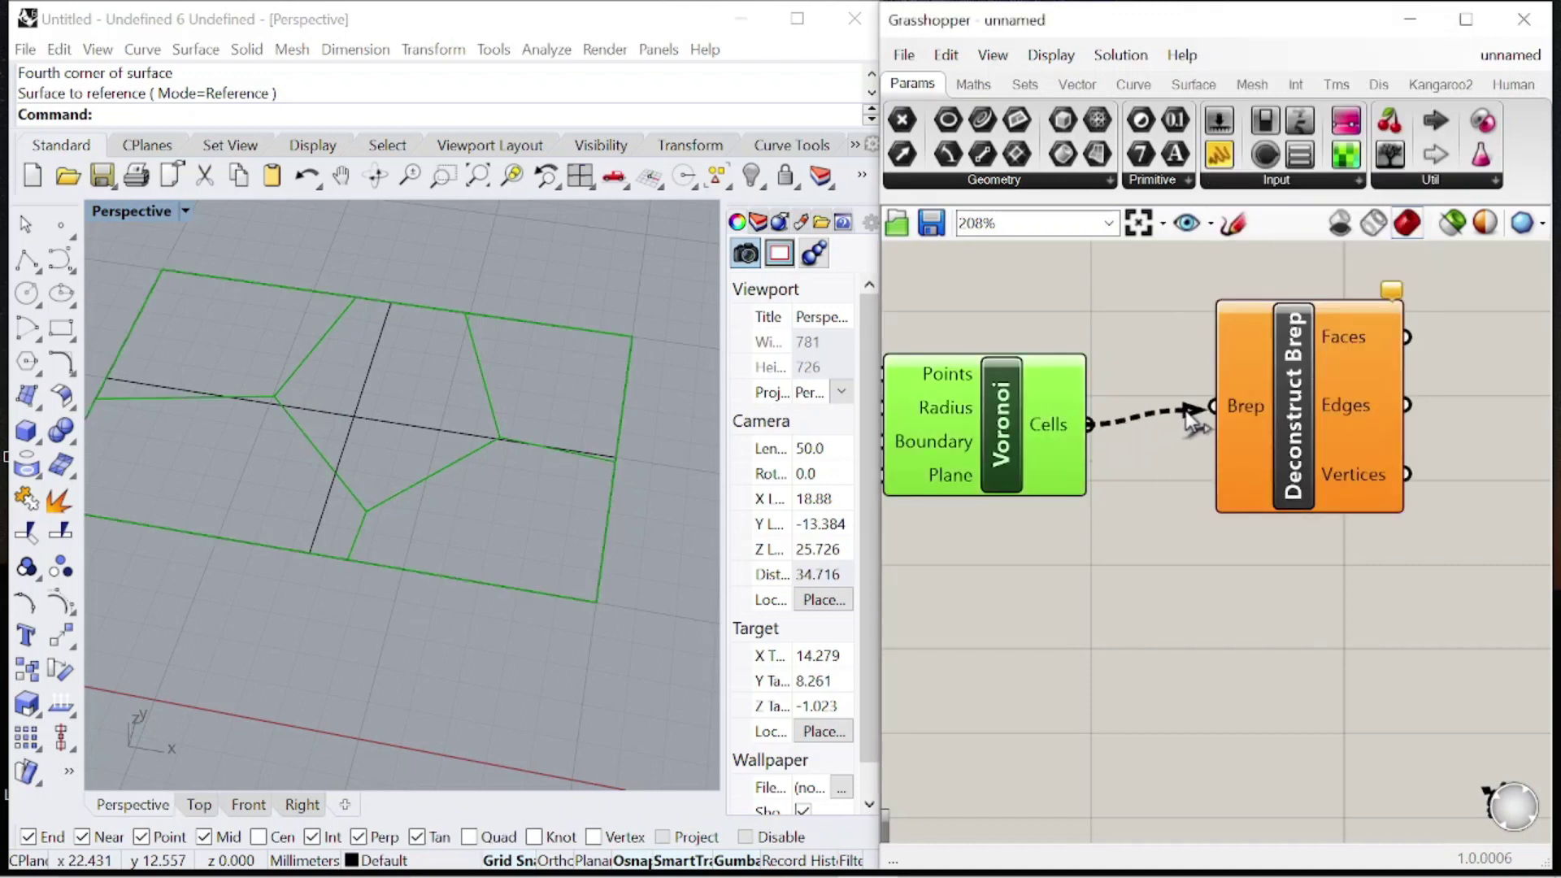
pyautogui.moveTo(1177, 413); pyautogui.dragTo(1212, 406)
pyautogui.moveTo(1293, 457); pyautogui.dragTo(1273, 465)
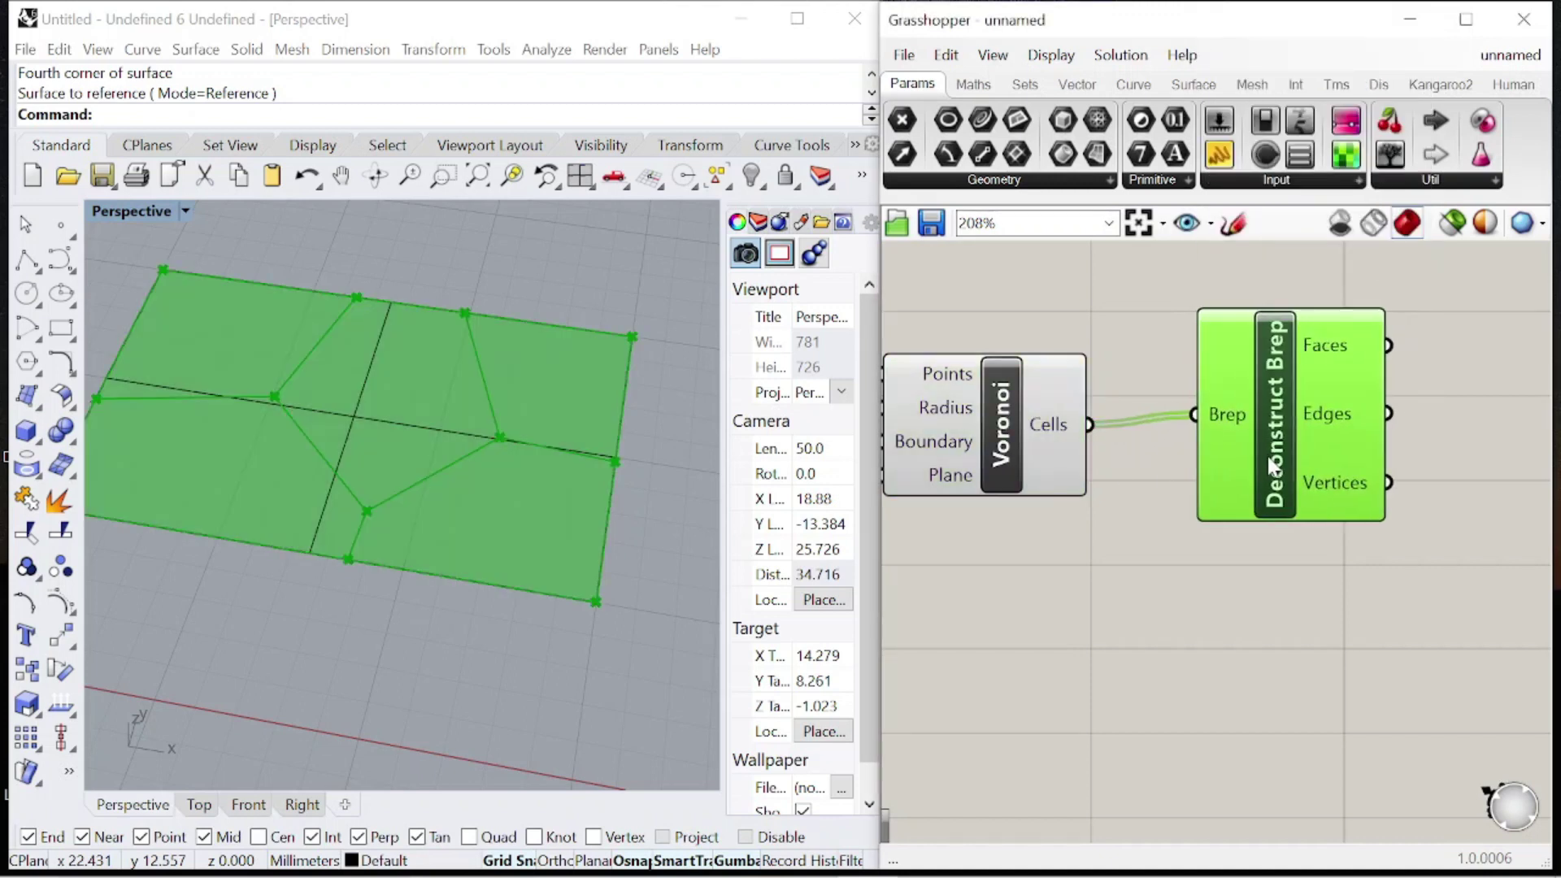
pyautogui.click(1156, 603)
# - Add a Point parameter below Deconstruct Brep and connect Evaluate Surface's Point output to it
pyautogui.scroll(-2, 1187, 431)
pyautogui.scroll(2, 1310, 485)
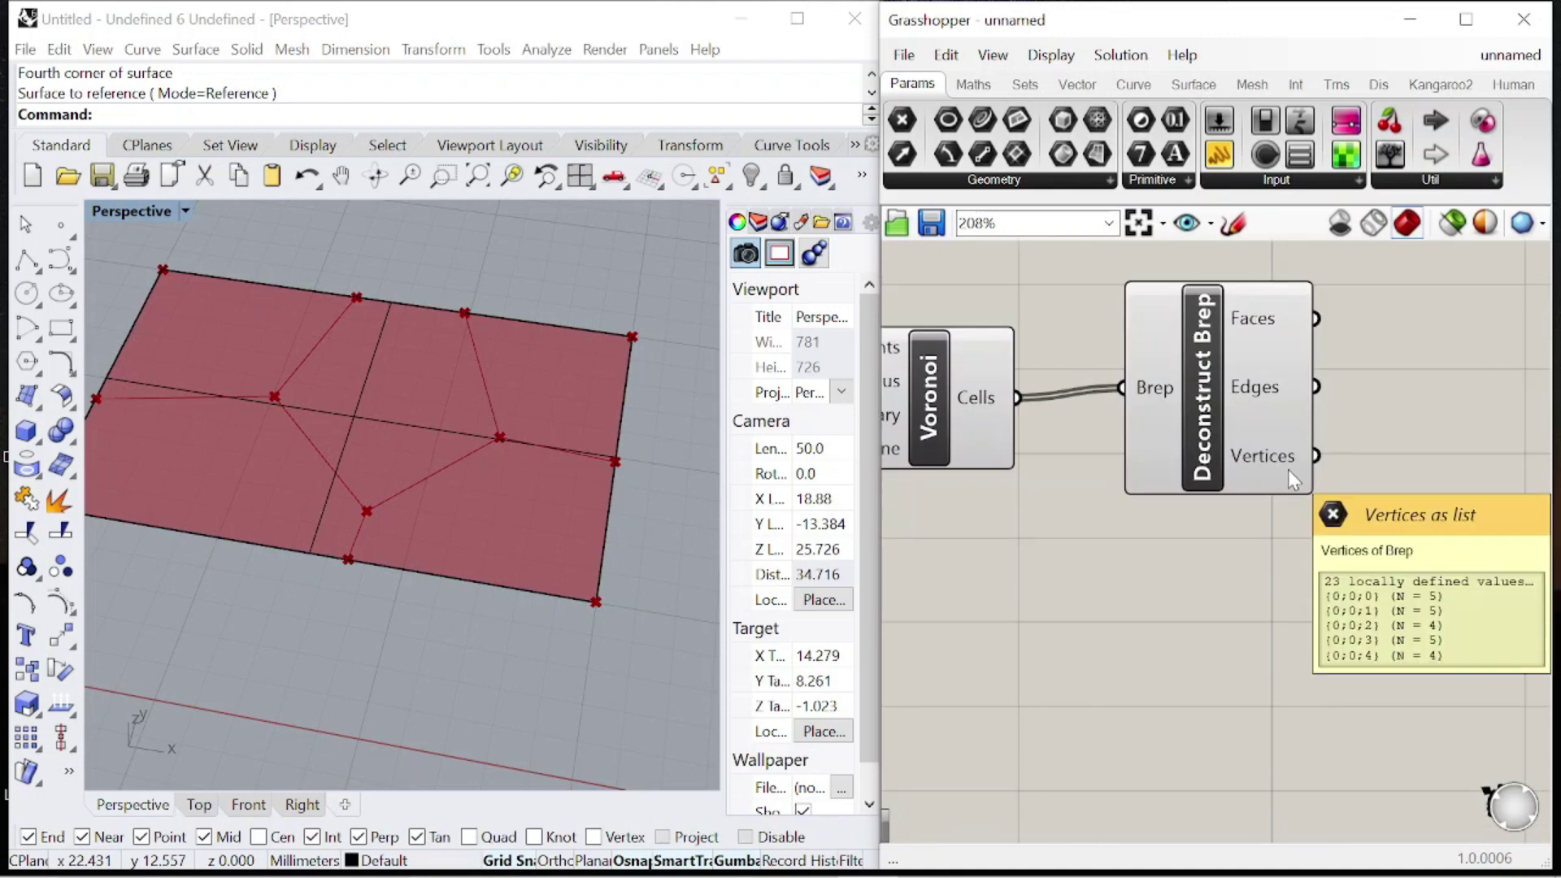
pyautogui.moveTo(1506, 641); pyautogui.dragTo(1356, 522, button='right')
pyautogui.scroll(-2, 1270, 489)
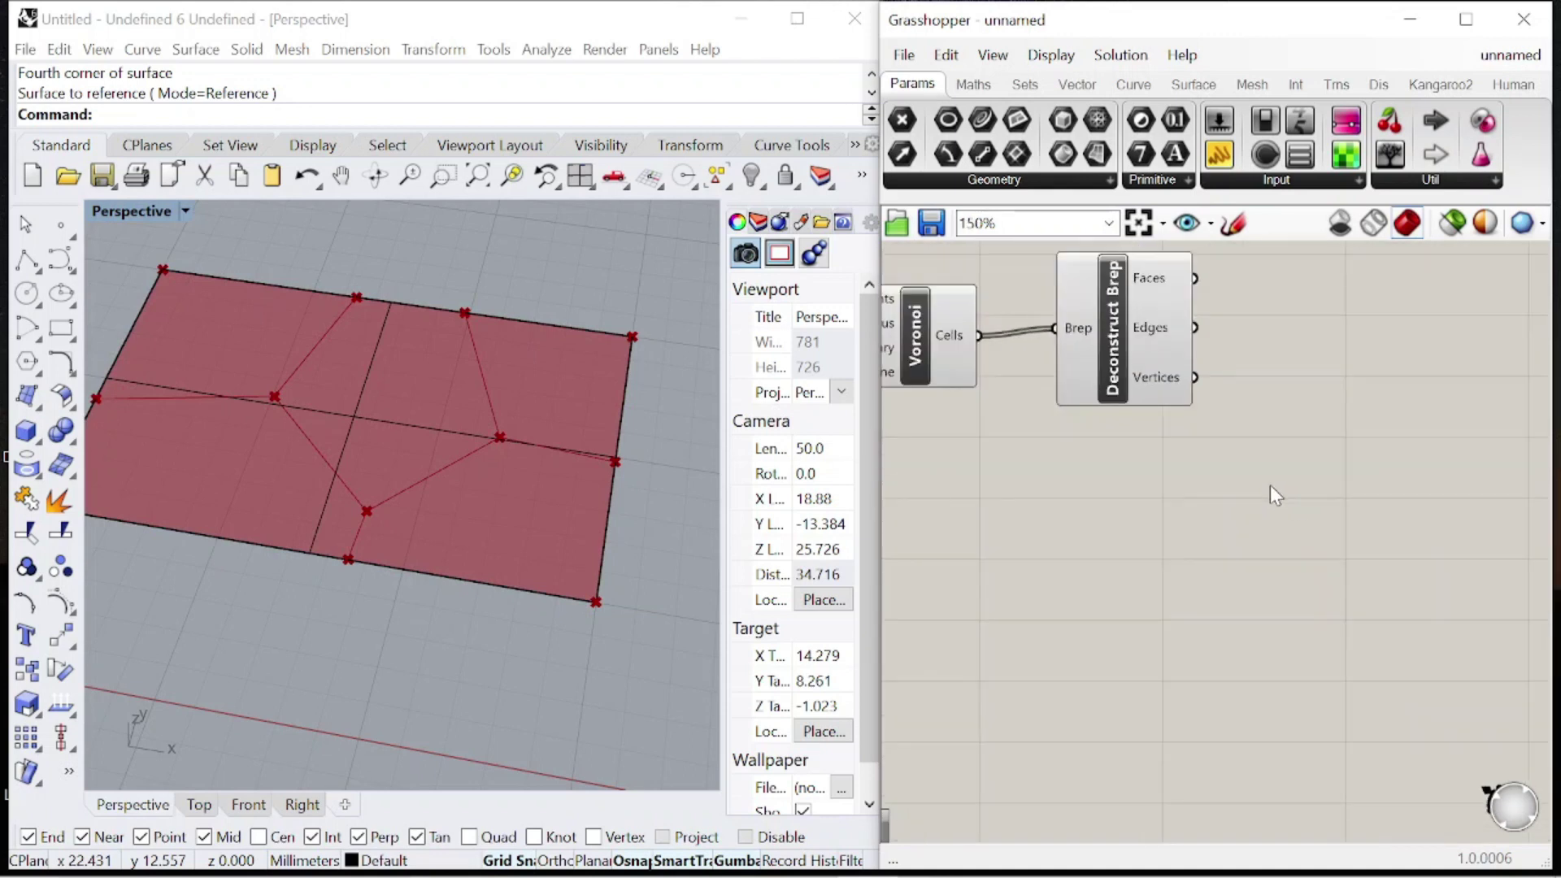
pyautogui.scroll(2, 1266, 348)
pyautogui.scroll(-2, 1265, 347)
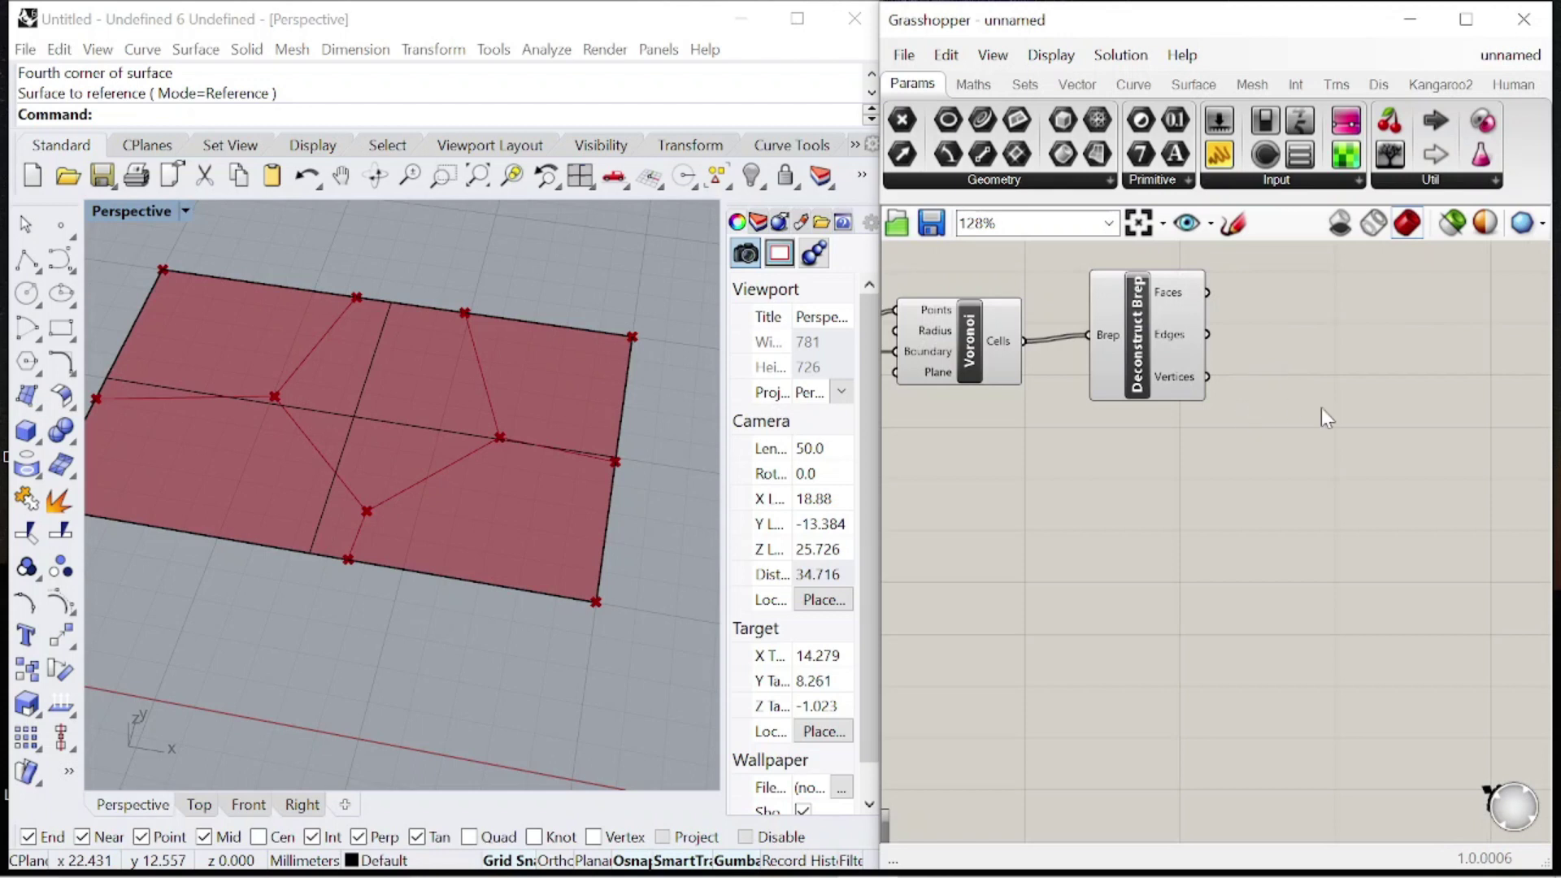
pyautogui.scroll(-2, 1288, 400)
pyautogui.scroll(2, 994, 358)
pyautogui.scroll(-1, 1047, 422)
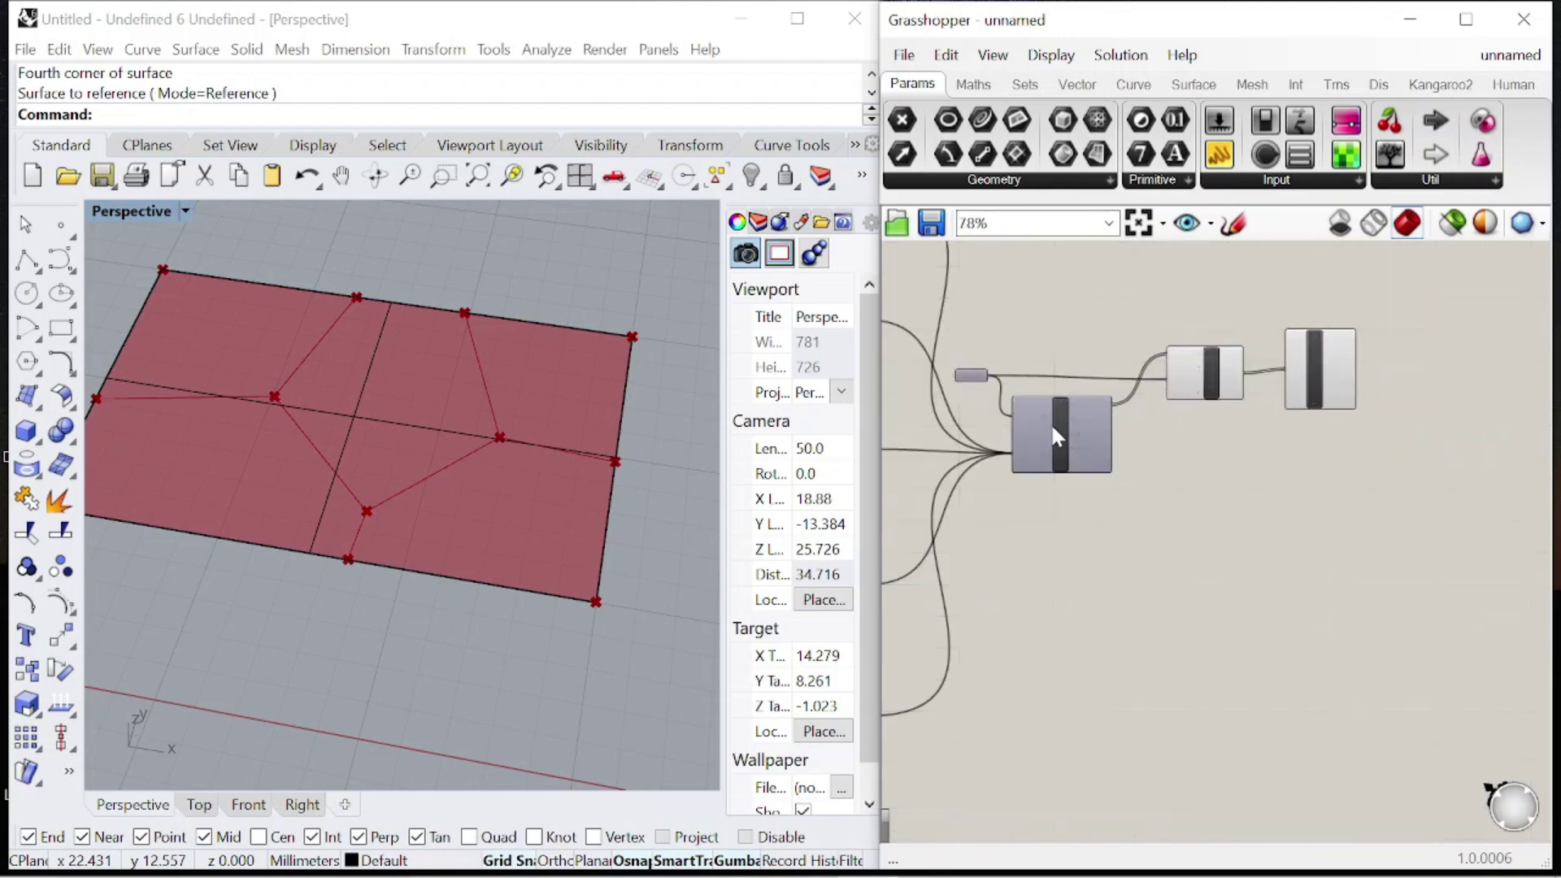
pyautogui.scroll(2, 1140, 436)
pyautogui.doubleClick(1261, 532)
pyautogui.write('point')
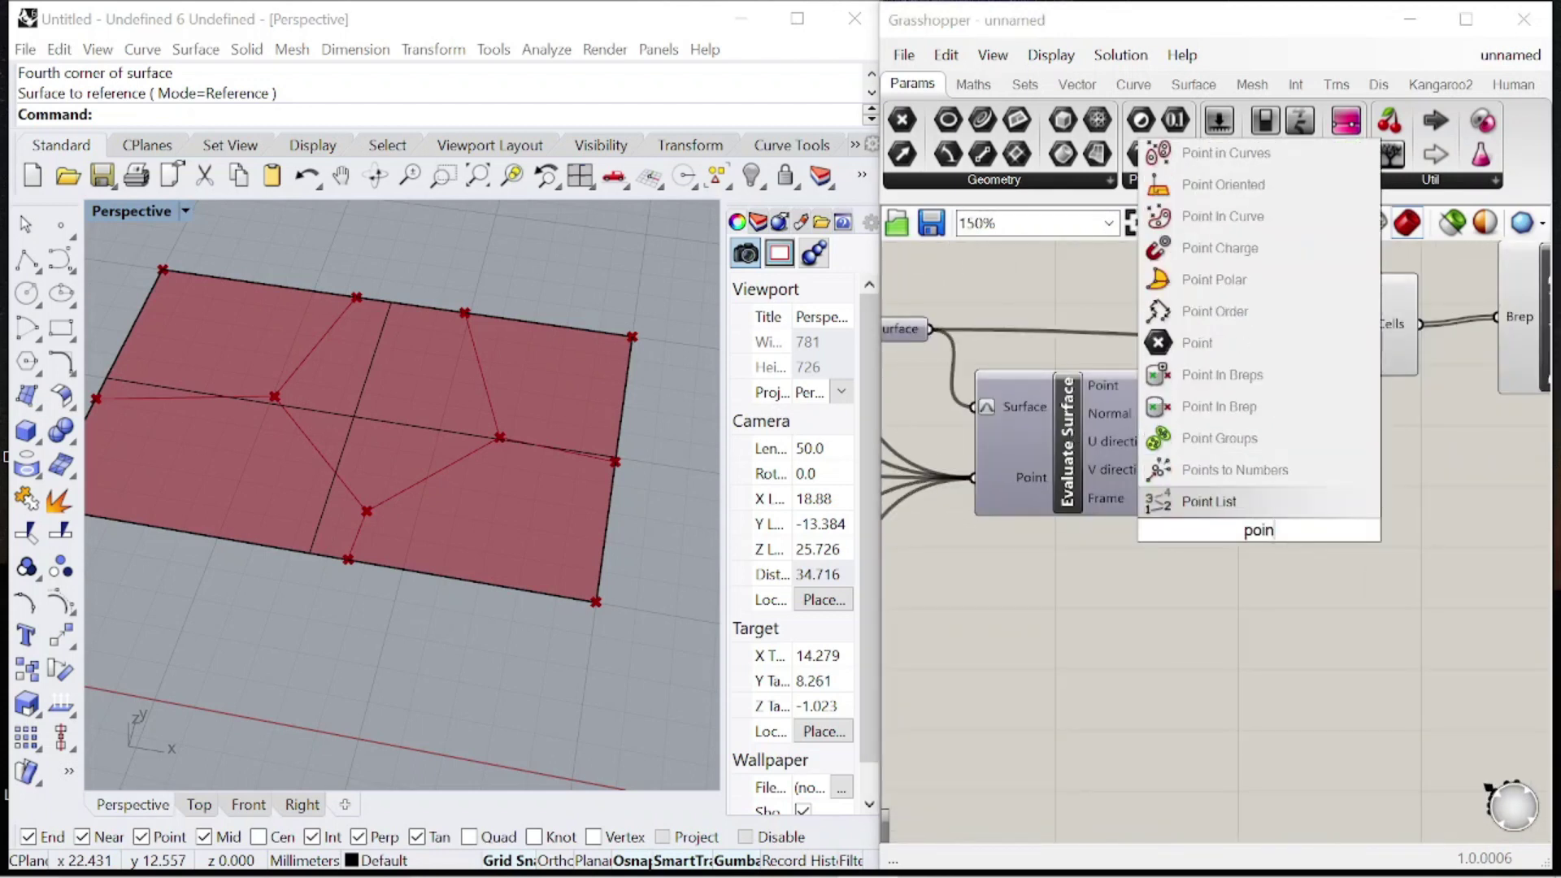
pyautogui.press('Return')
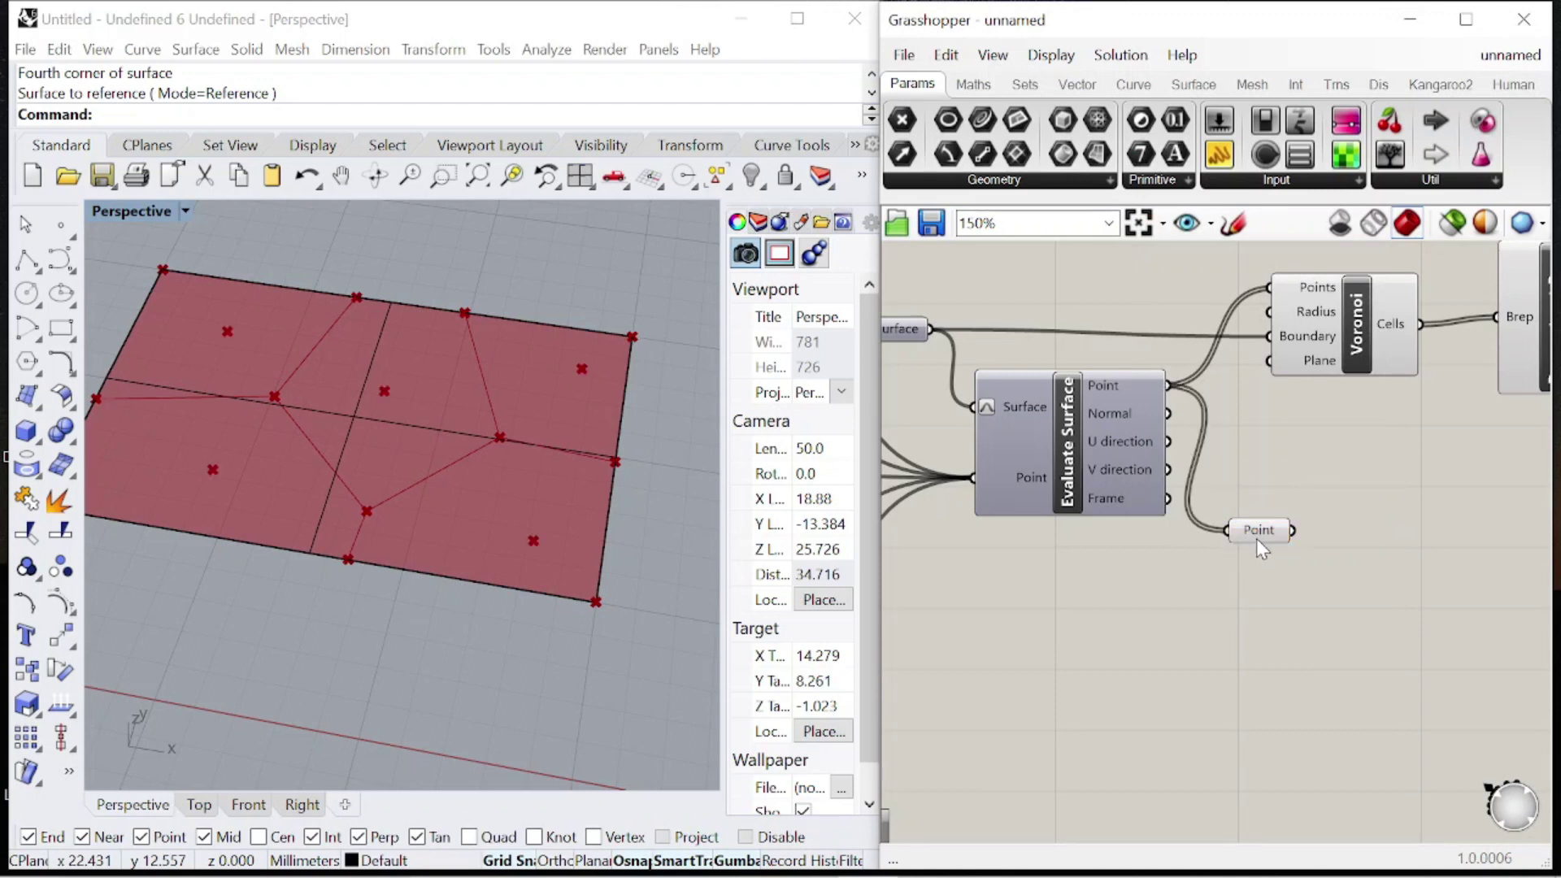
pyautogui.click(1258, 529)
pyautogui.scroll(-2, 1192, 477)
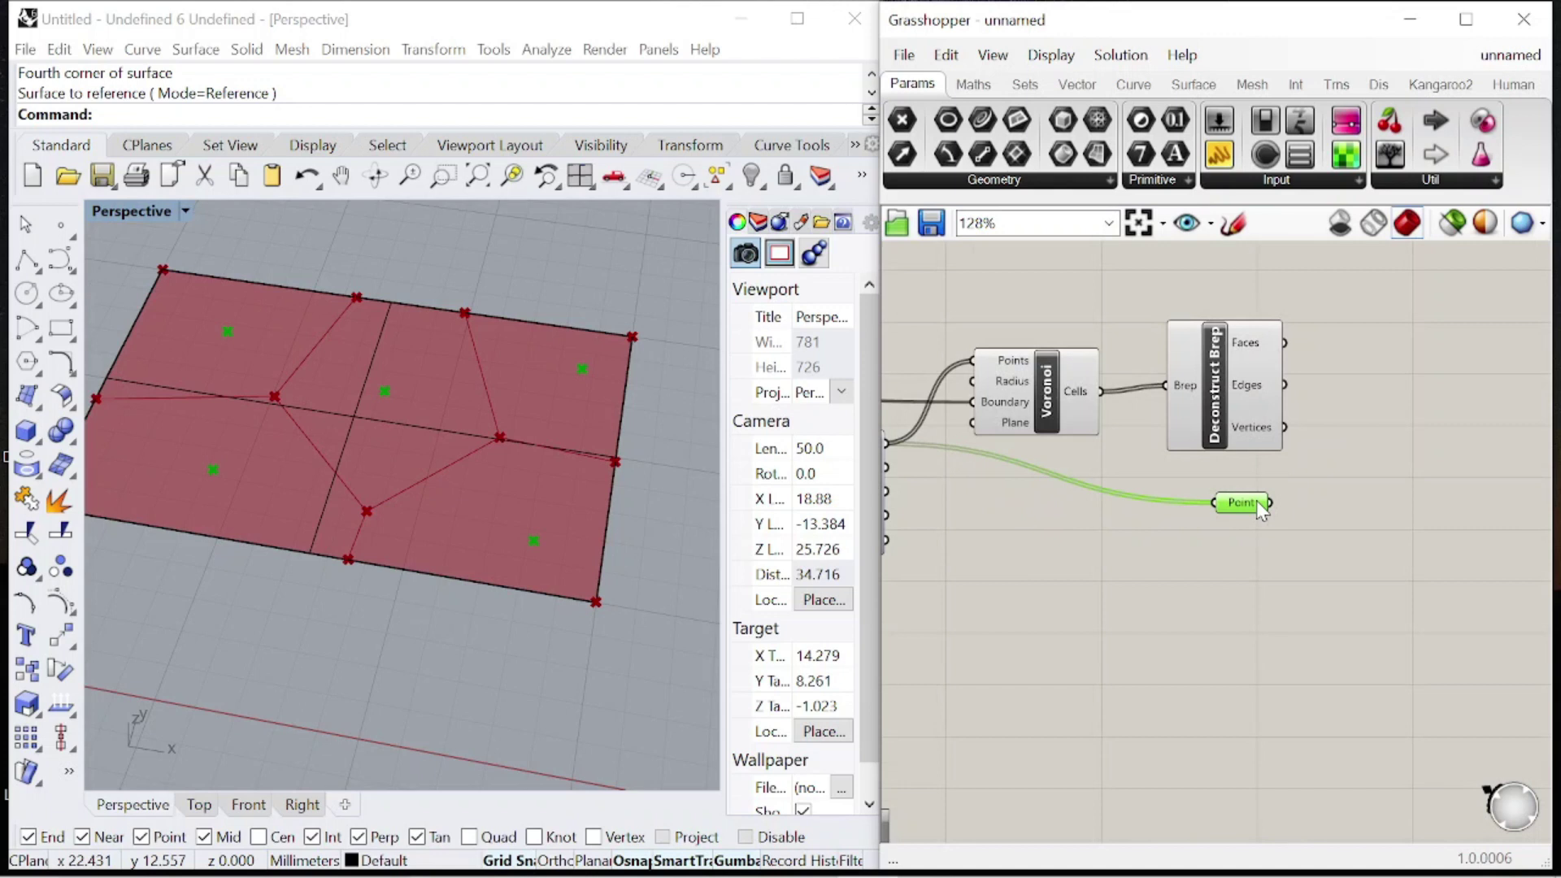
pyautogui.scroll(3, 1256, 500)
pyautogui.doubleClick(1346, 481)
pyautogui.write('line')
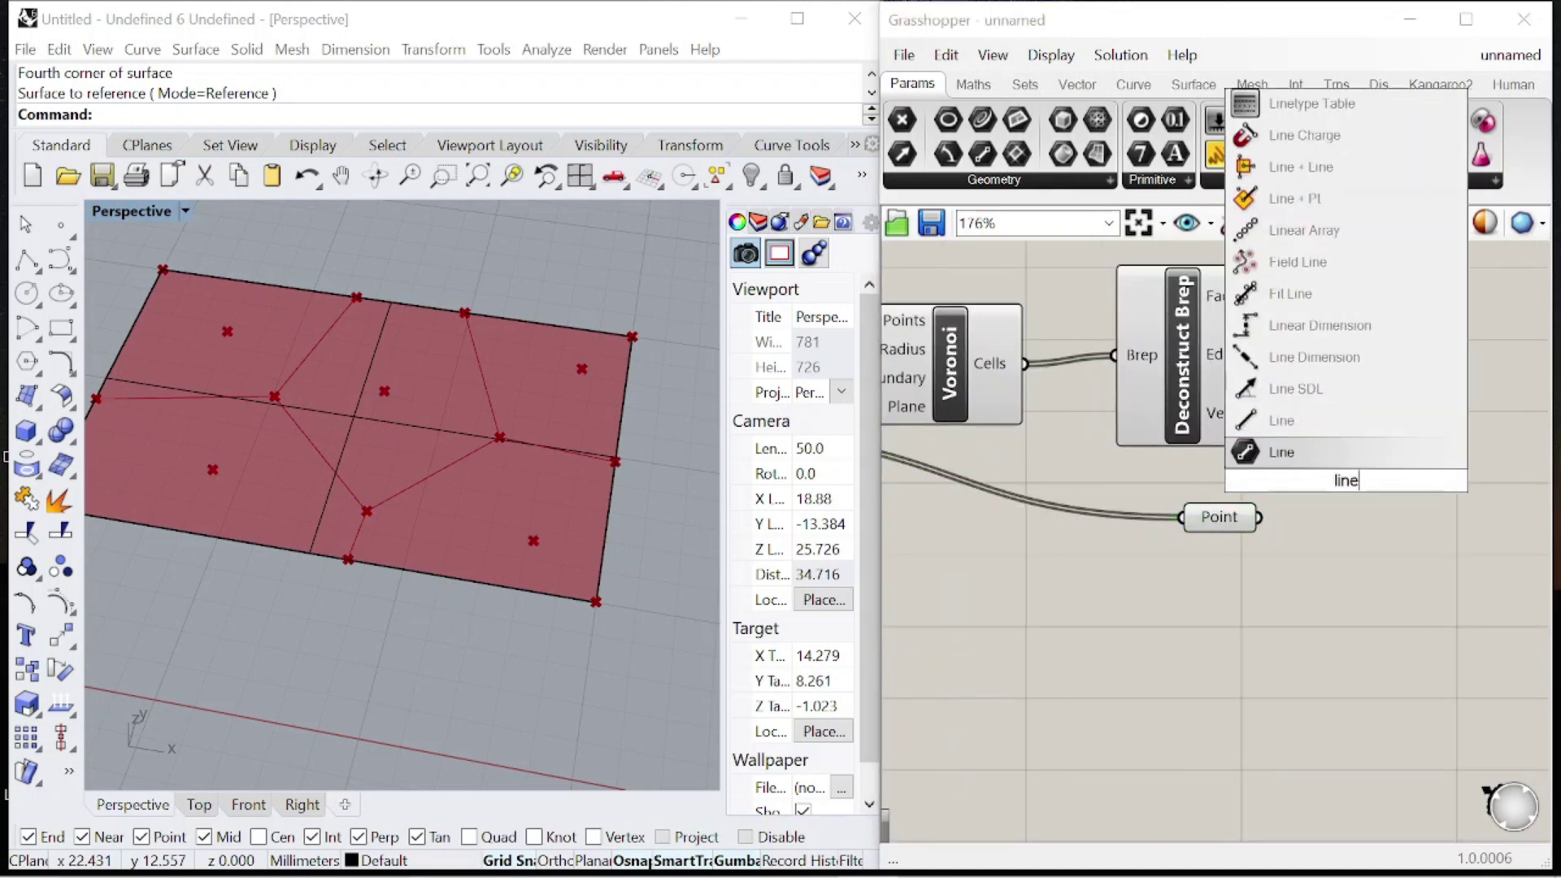
pyautogui.press('Return')
pyautogui.scroll(3, 1341, 488)
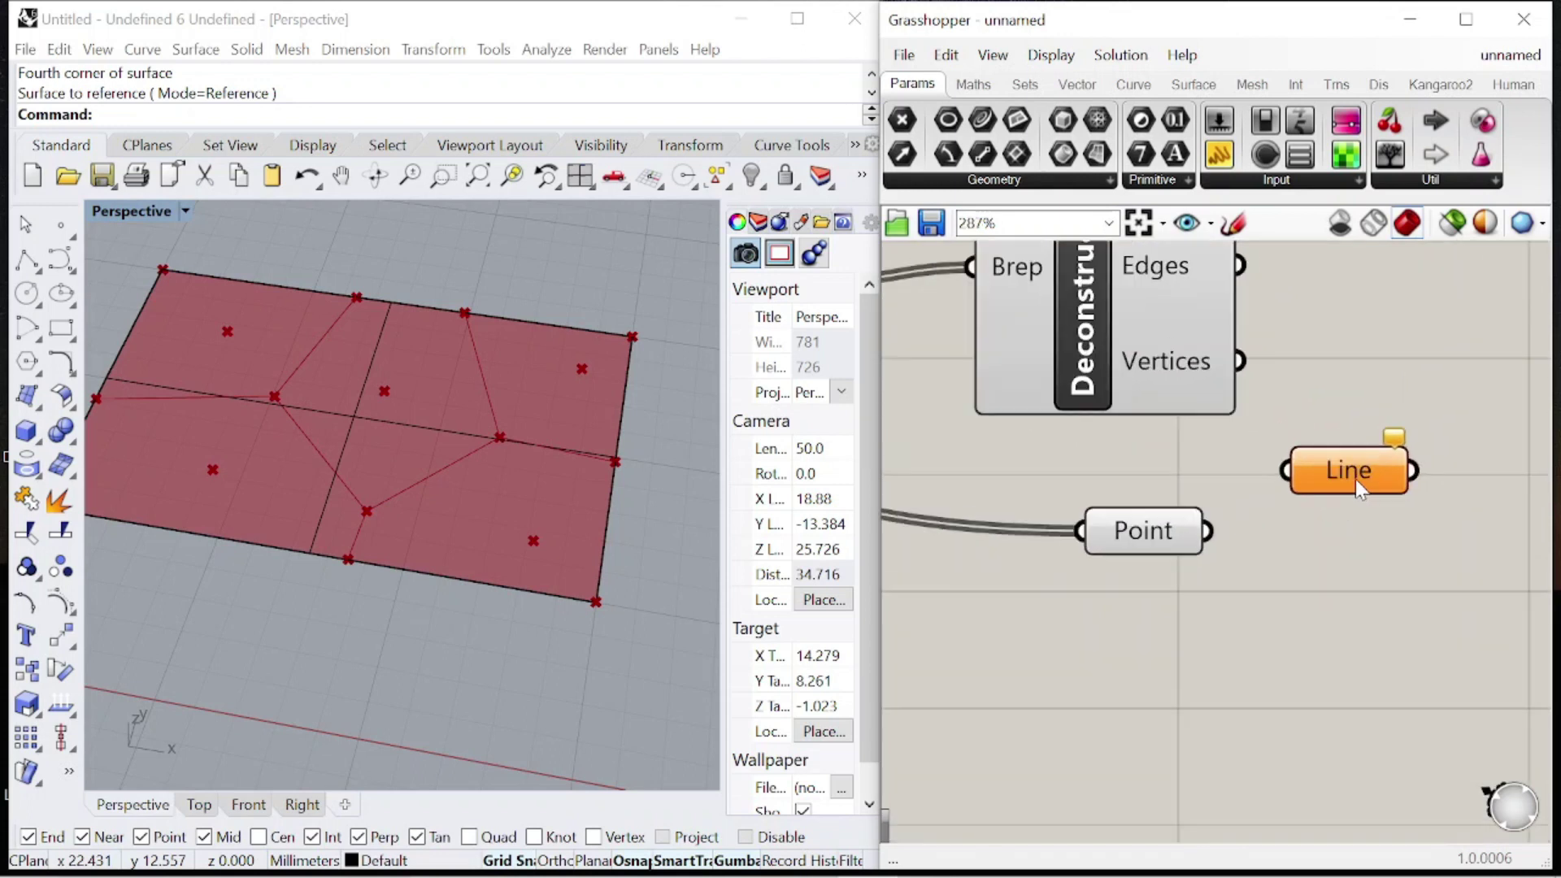
pyautogui.click(1354, 480)
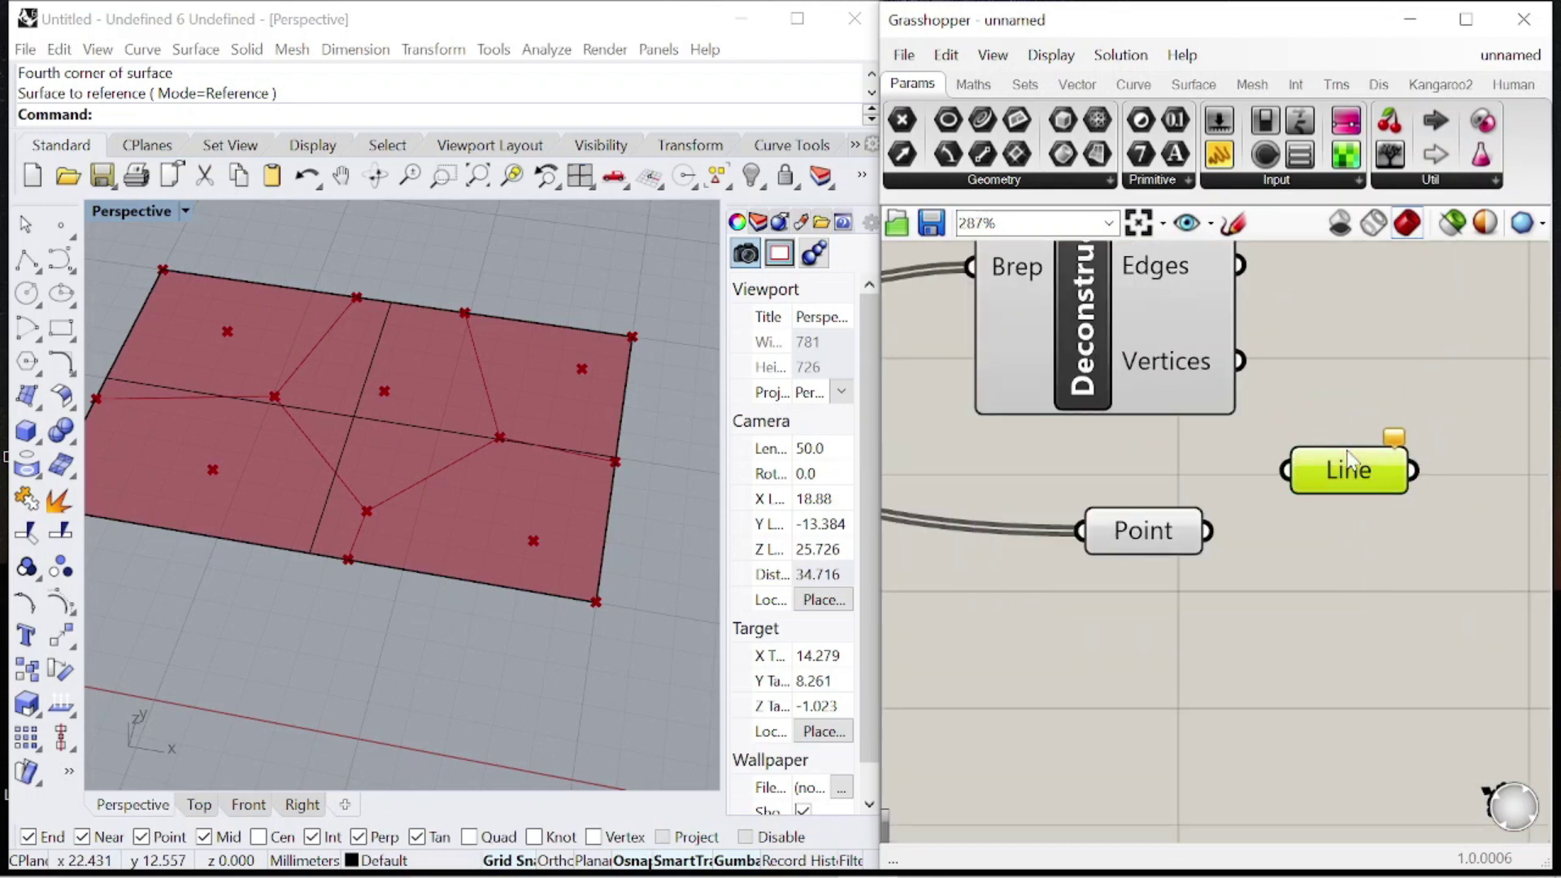
# - Add a two-point Line component with the Point parameter as Start Point and Deconstruct Brep's Vertices as End Point
pyautogui.doubleClick(1347, 453)
pyautogui.write('line')
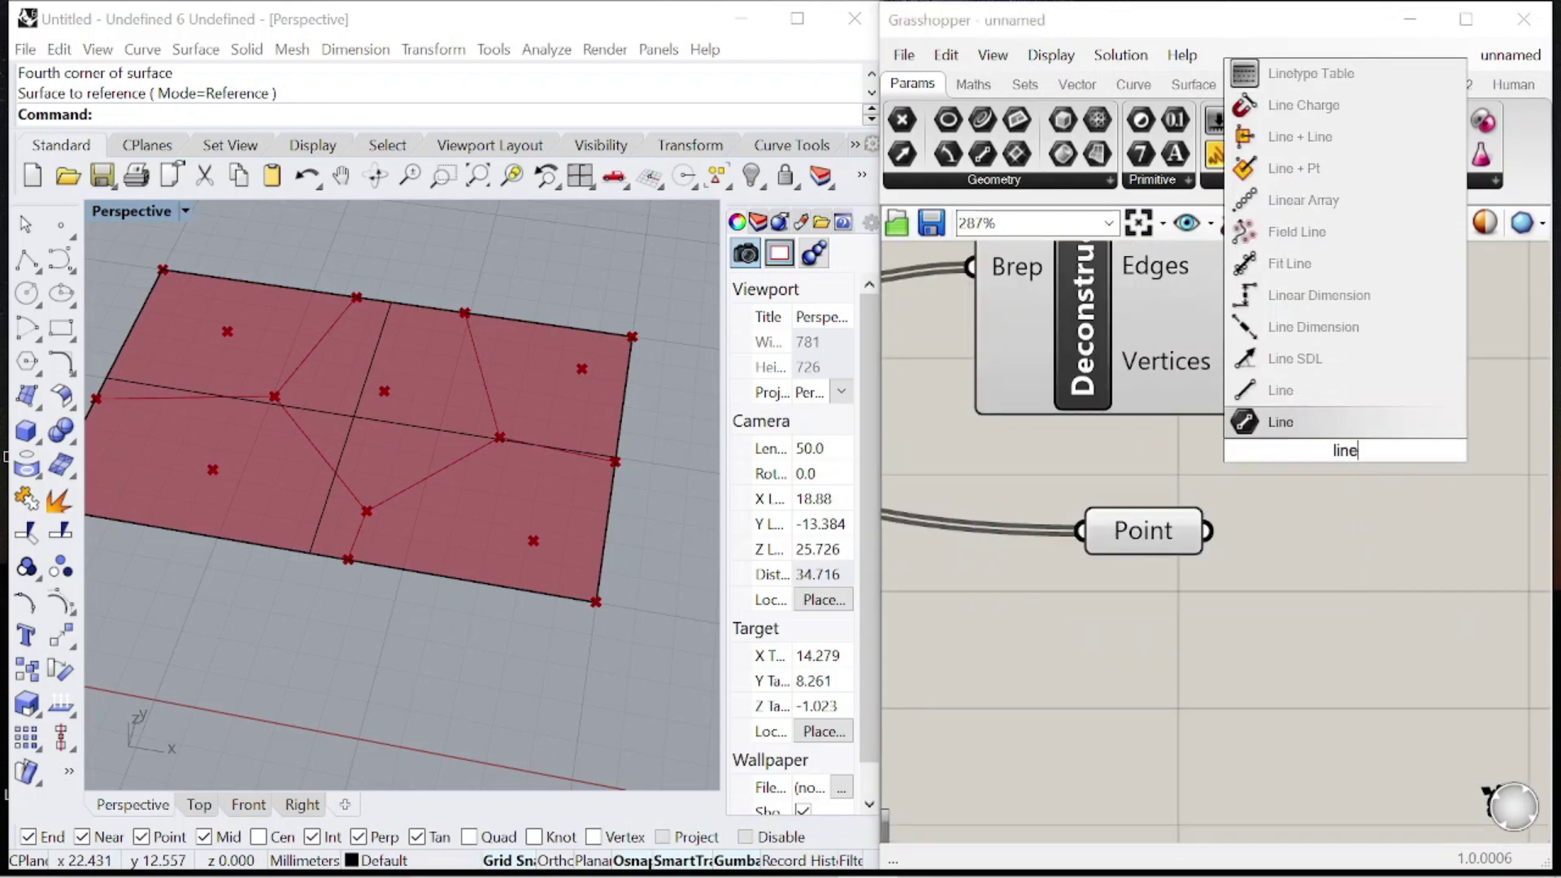
pyautogui.click(1317, 400)
pyautogui.scroll(-3, 1334, 472)
pyautogui.scroll(2, 1358, 488)
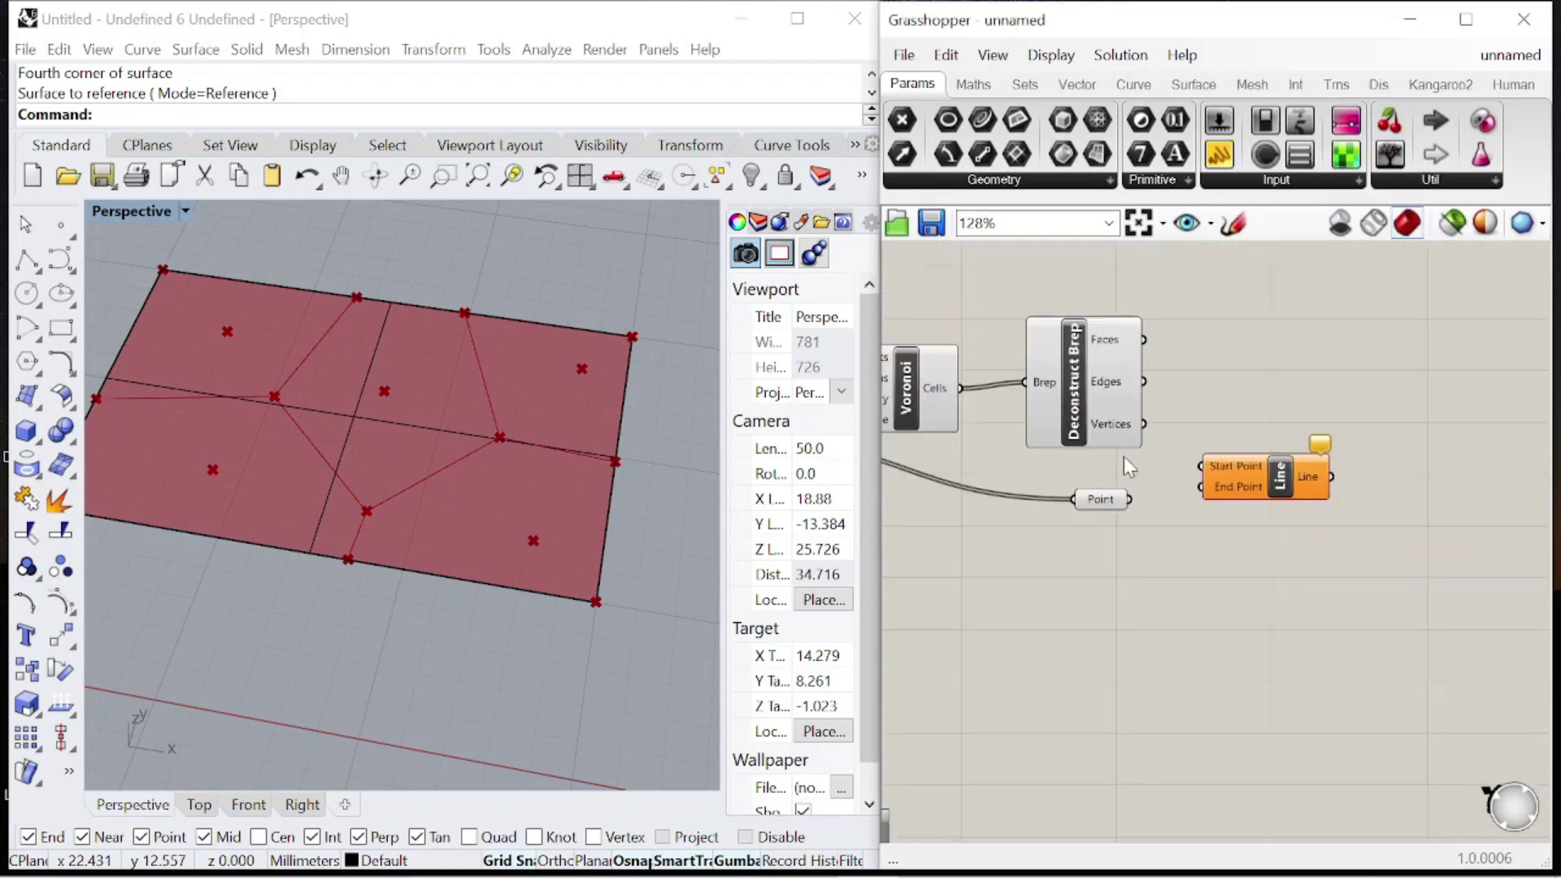
pyautogui.moveTo(1069, 405); pyautogui.dragTo(1177, 534)
# - Graft the Point parameter and align it with the Line component
pyautogui.rightClick(1009, 533)
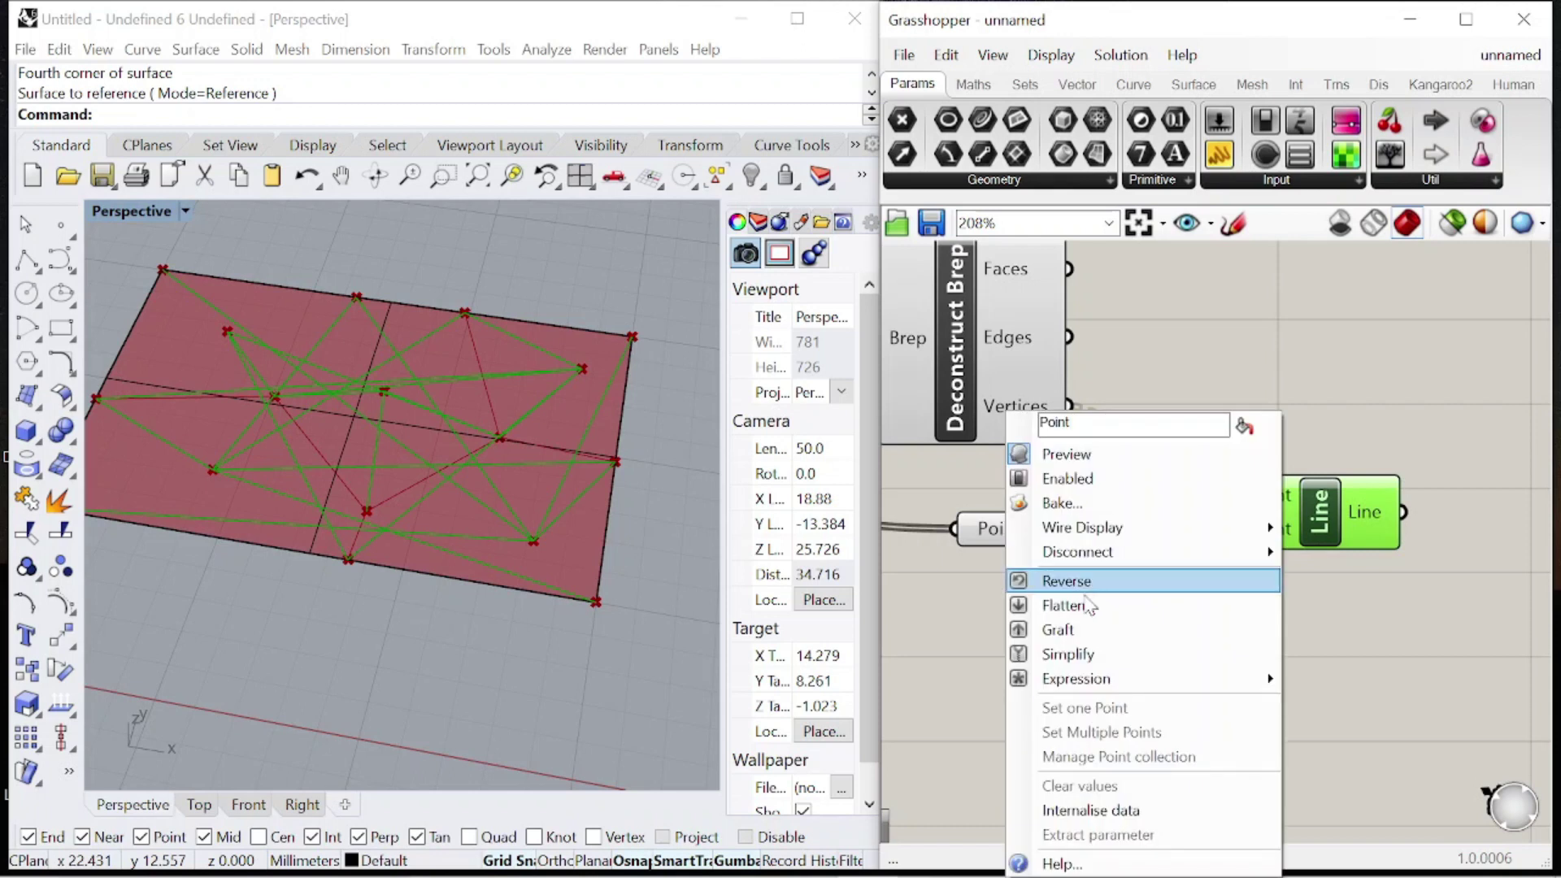
pyautogui.click(1102, 628)
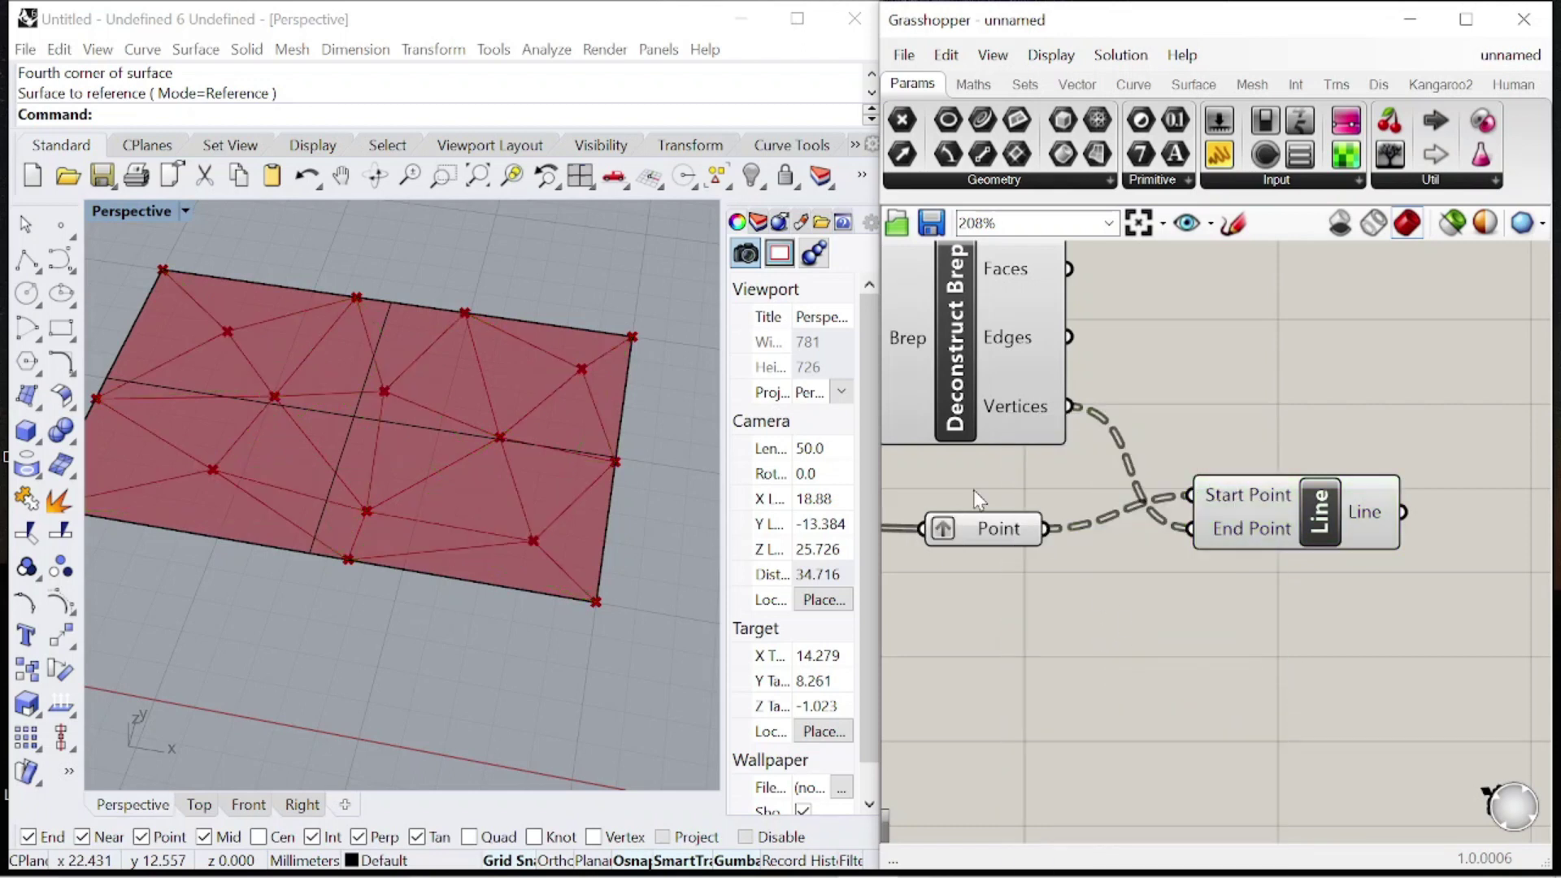
pyautogui.moveTo(971, 532); pyautogui.dragTo(1001, 509)
pyautogui.moveTo(1315, 512); pyautogui.dragTo(1340, 532)
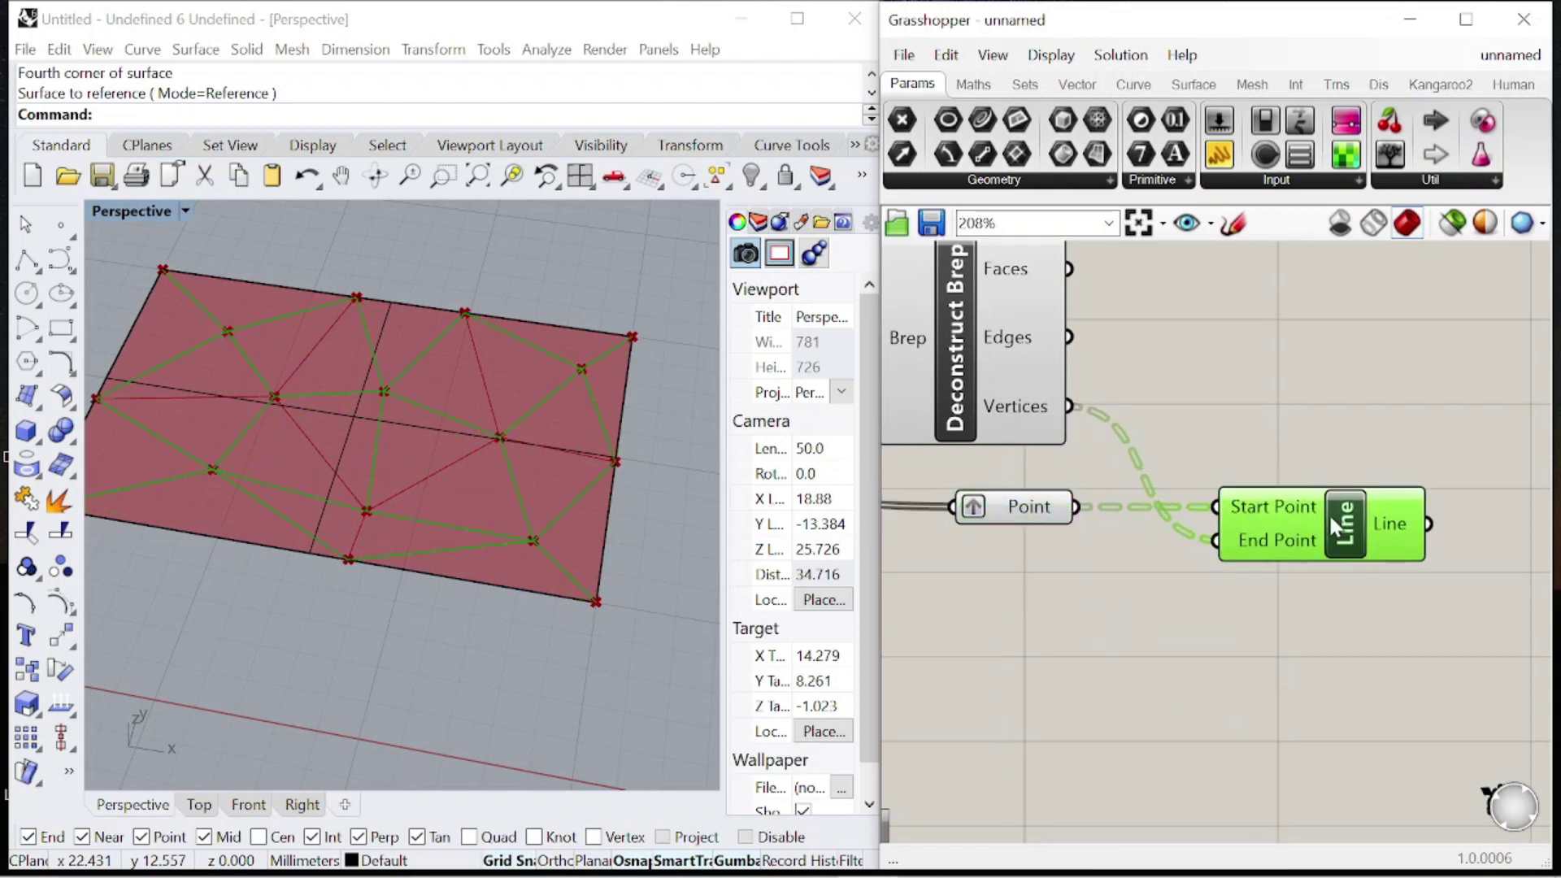
# - Add a Shift List component below the Line component and connect the Line output to its List input
pyautogui.scroll(-3, 1335, 519)
pyautogui.scroll(4, 245, 446)
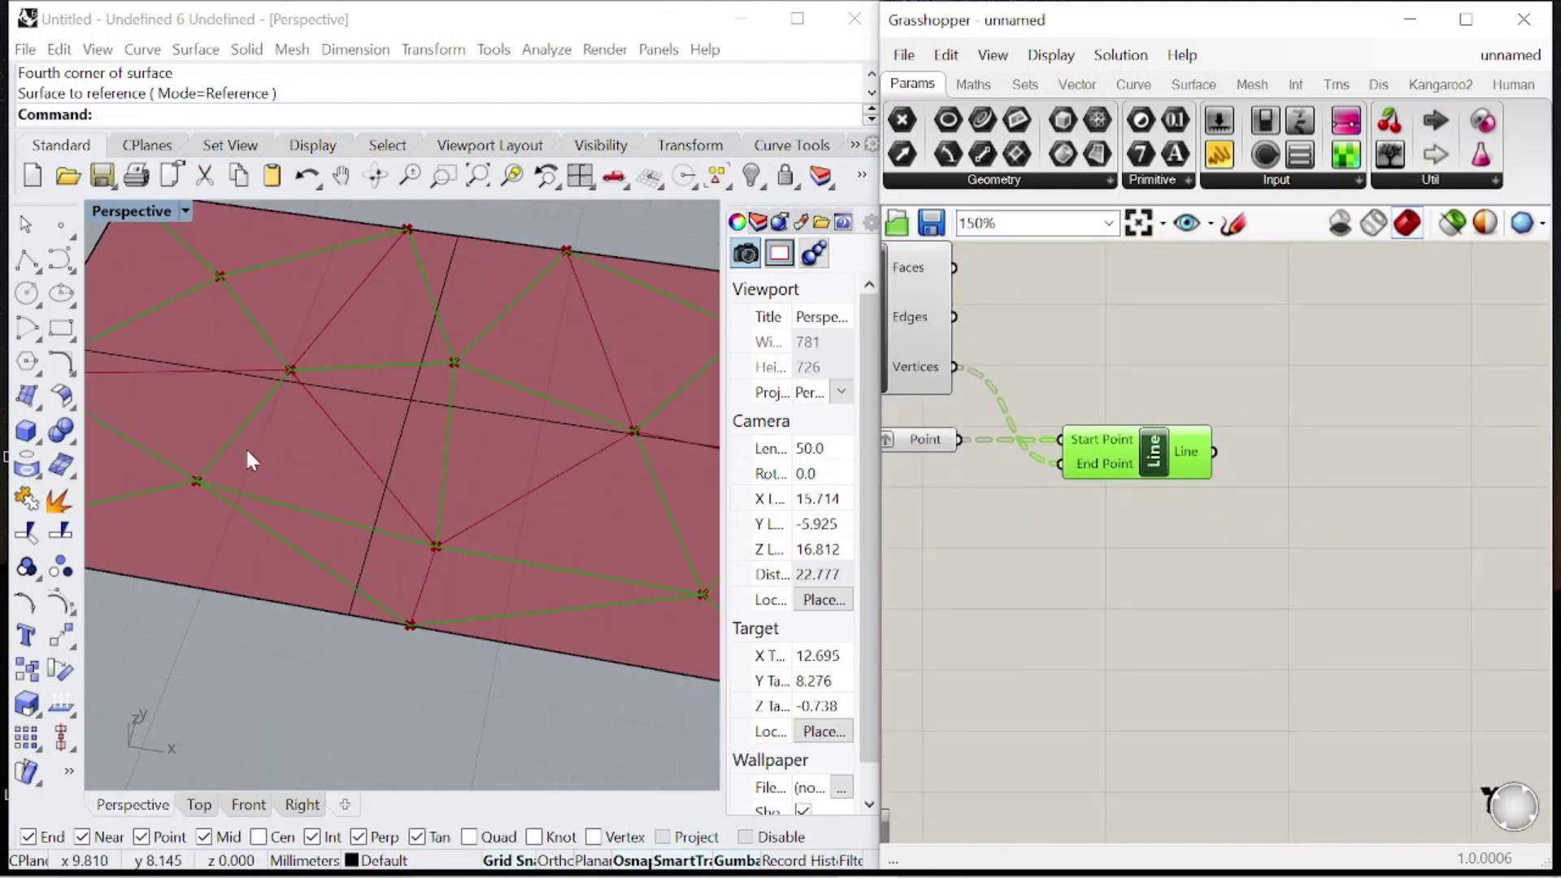
pyautogui.scroll(-2, 1220, 470)
pyautogui.scroll(2, 1223, 471)
pyautogui.doubleClick(1218, 461)
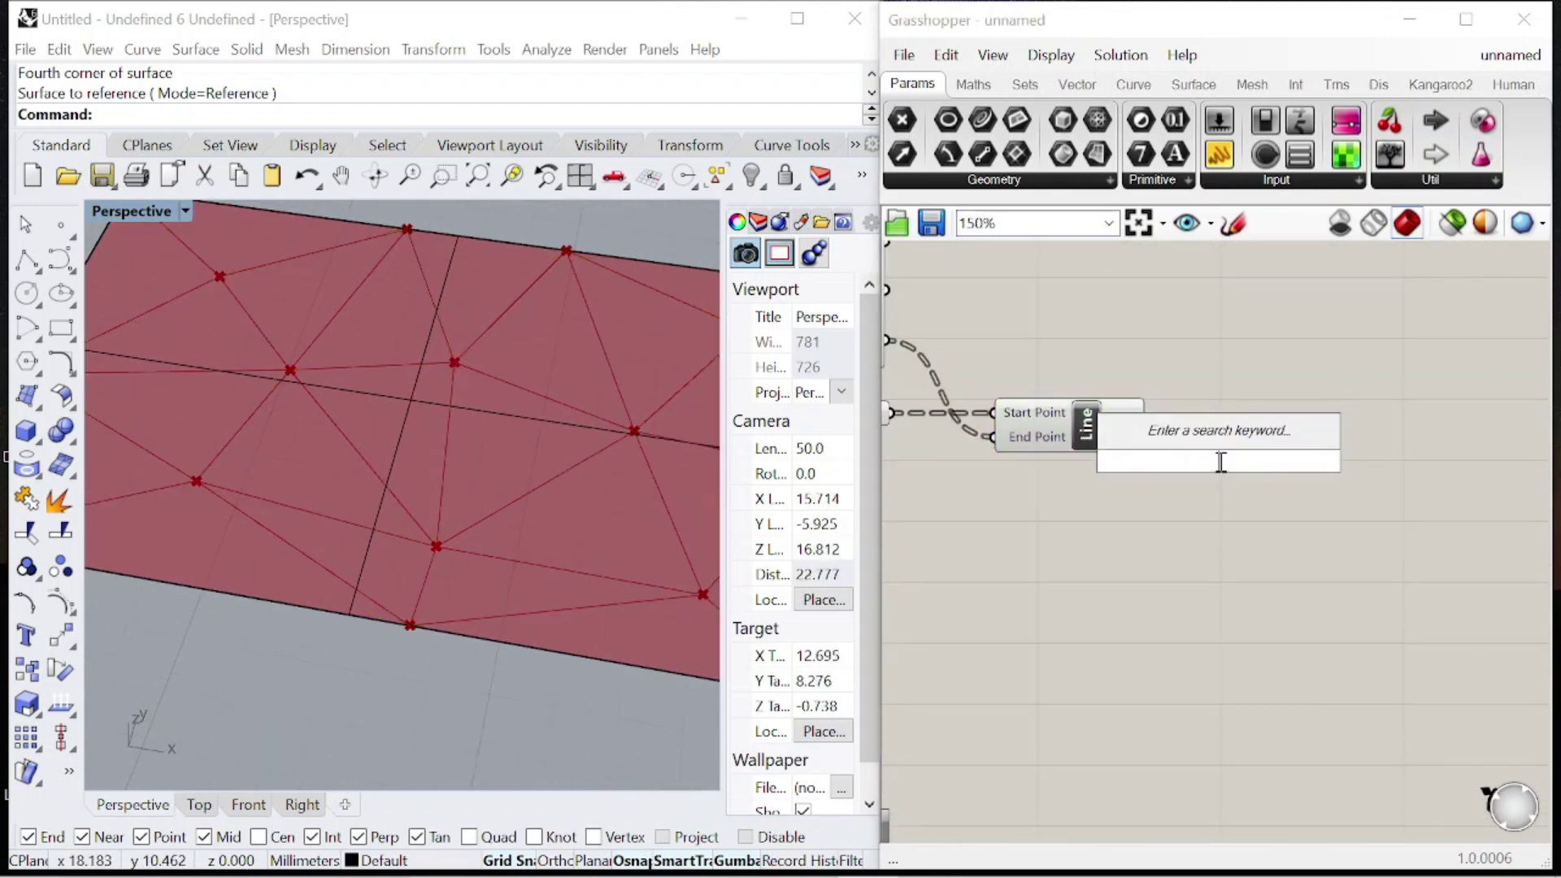
pyautogui.write('shi')
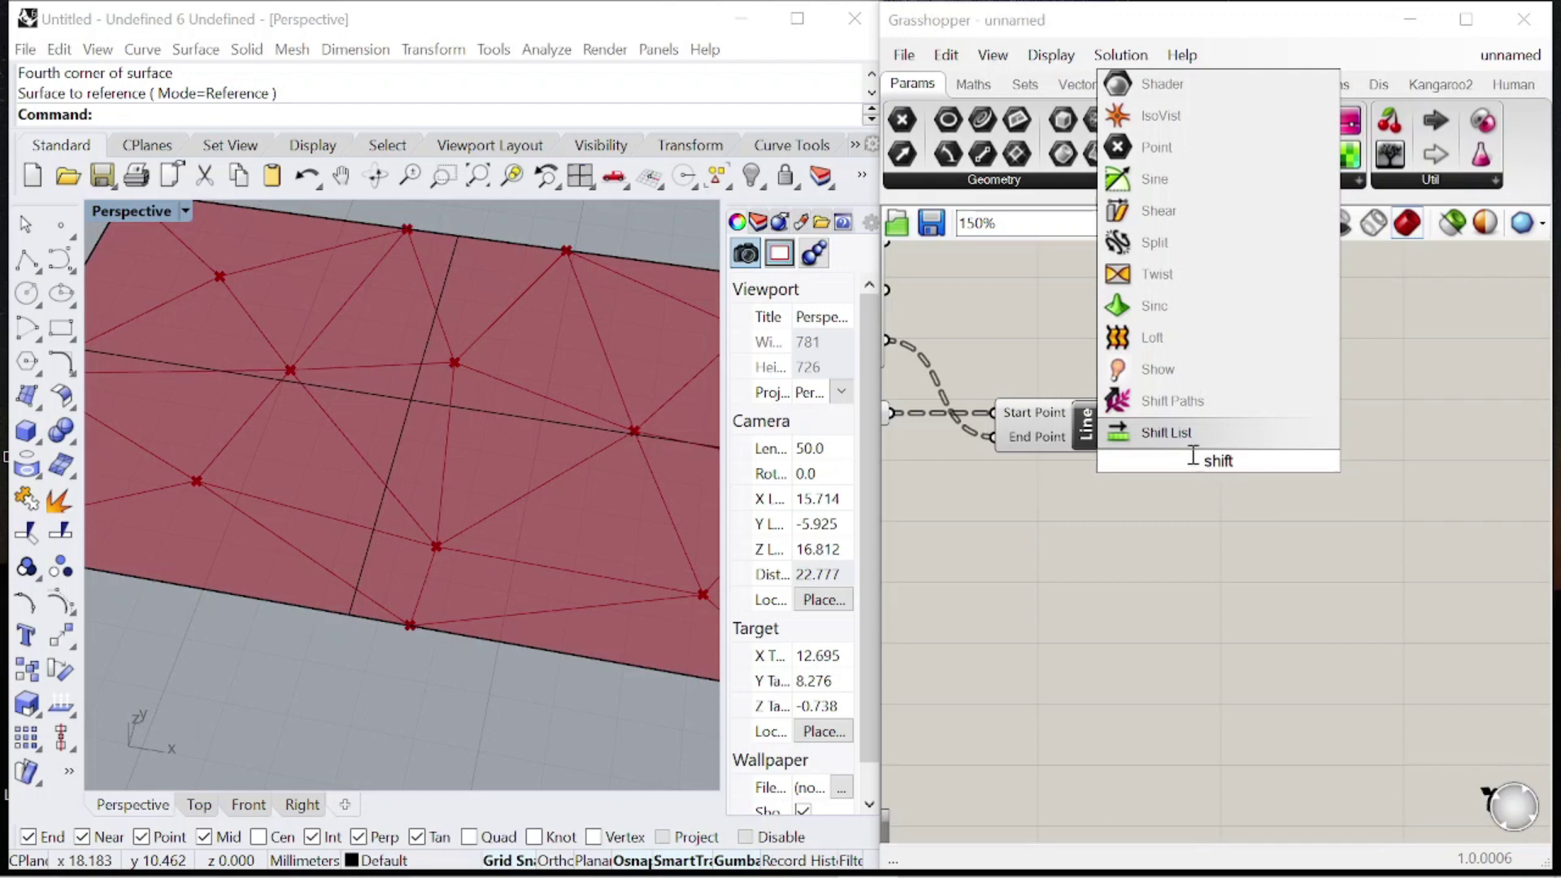
pyautogui.write('ft')
pyautogui.press('Return')
pyautogui.moveTo(1187, 502); pyautogui.dragTo(1190, 495)
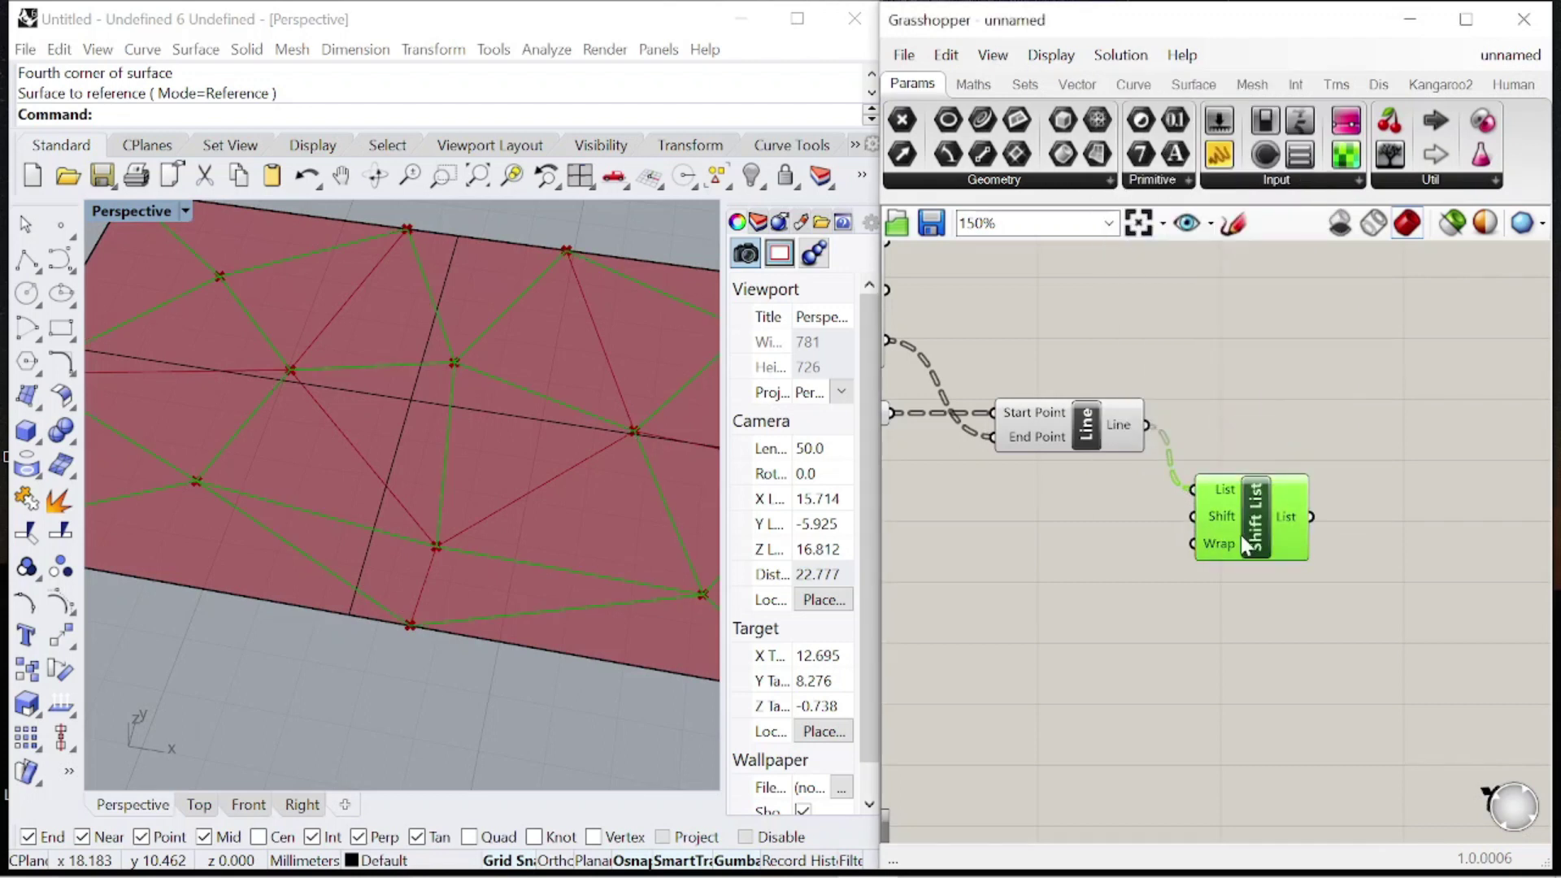
pyautogui.moveTo(1270, 539); pyautogui.dragTo(1271, 567)
pyautogui.click(1155, 457)
pyautogui.click(1088, 436)
pyautogui.click(1131, 457)
# - Add a Tween Curve component beyond Shift List and connect the Line output to its Curve A input
pyautogui.moveTo(1333, 474); pyautogui.dragTo(1244, 467, button='right')
pyautogui.scroll(-1, 1244, 463)
pyautogui.scroll(2, 1236, 466)
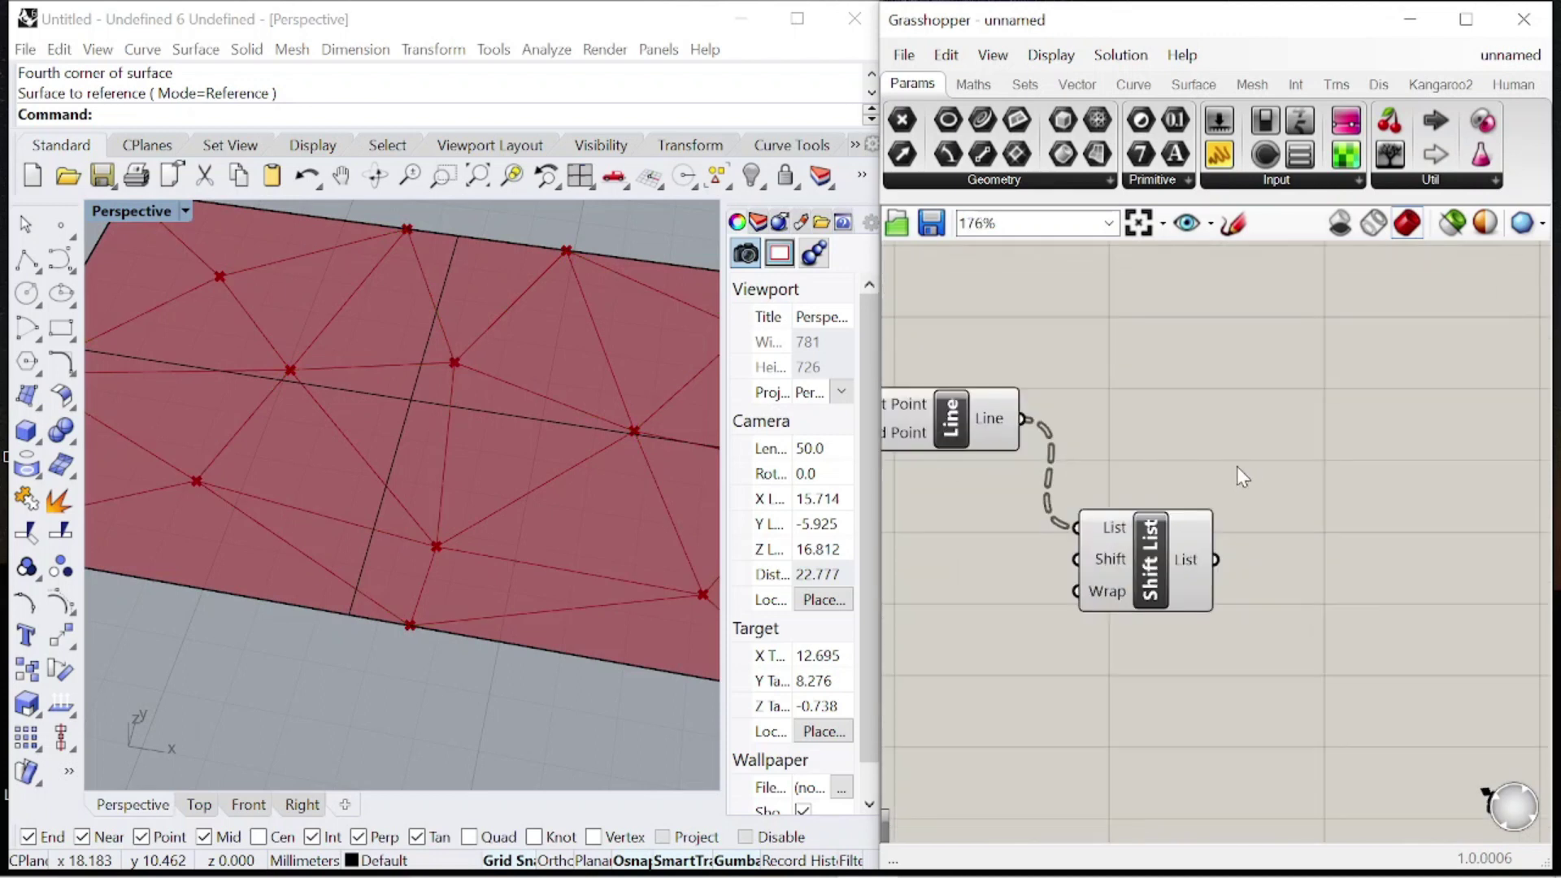
pyautogui.doubleClick(1240, 469)
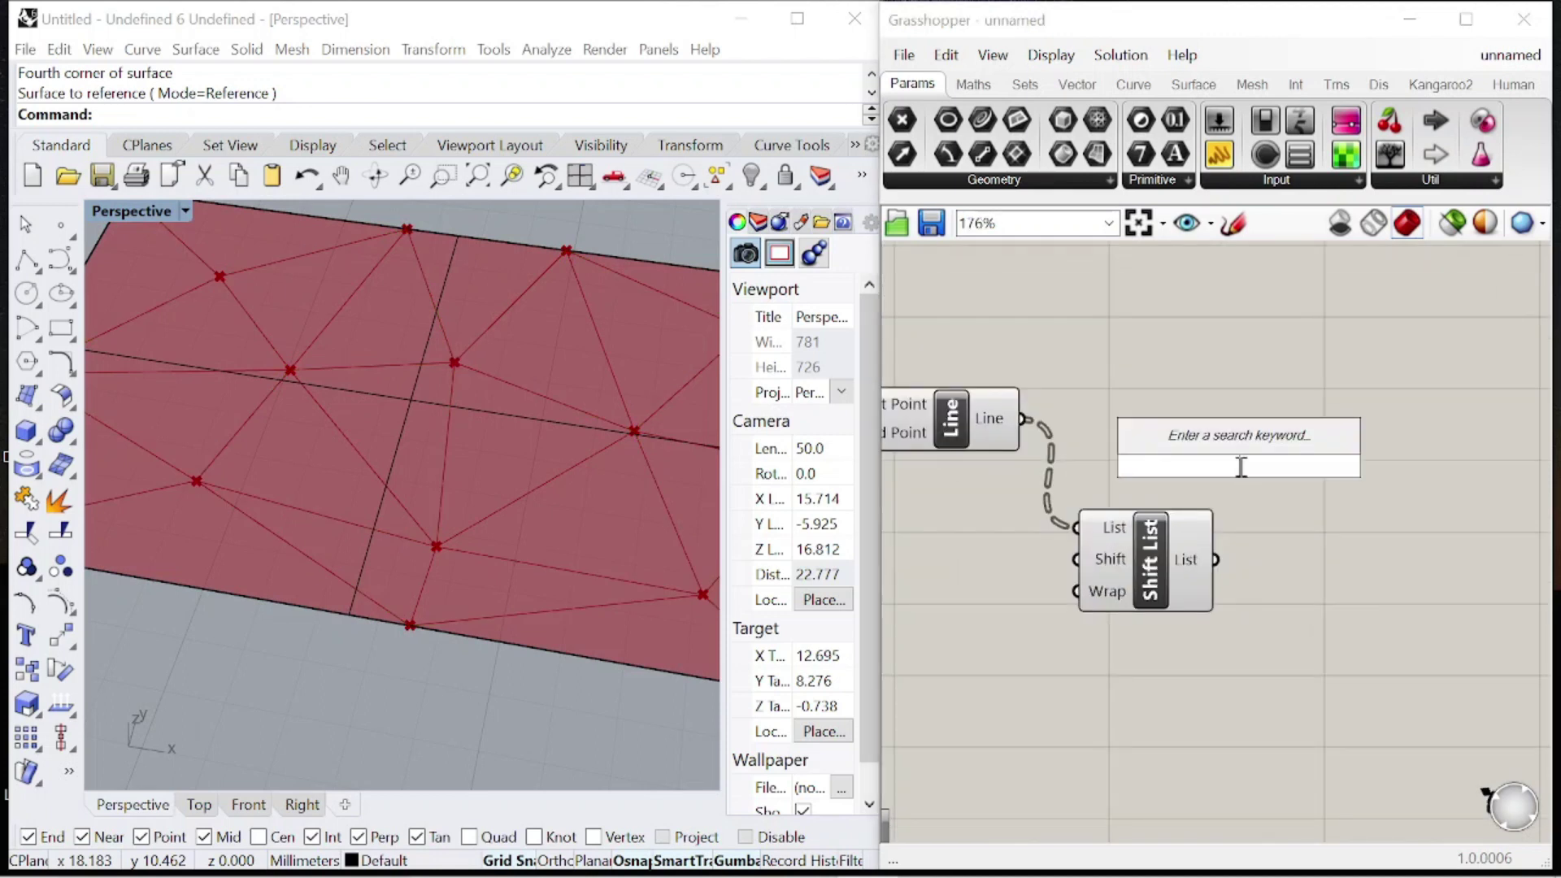
pyautogui.write('tween')
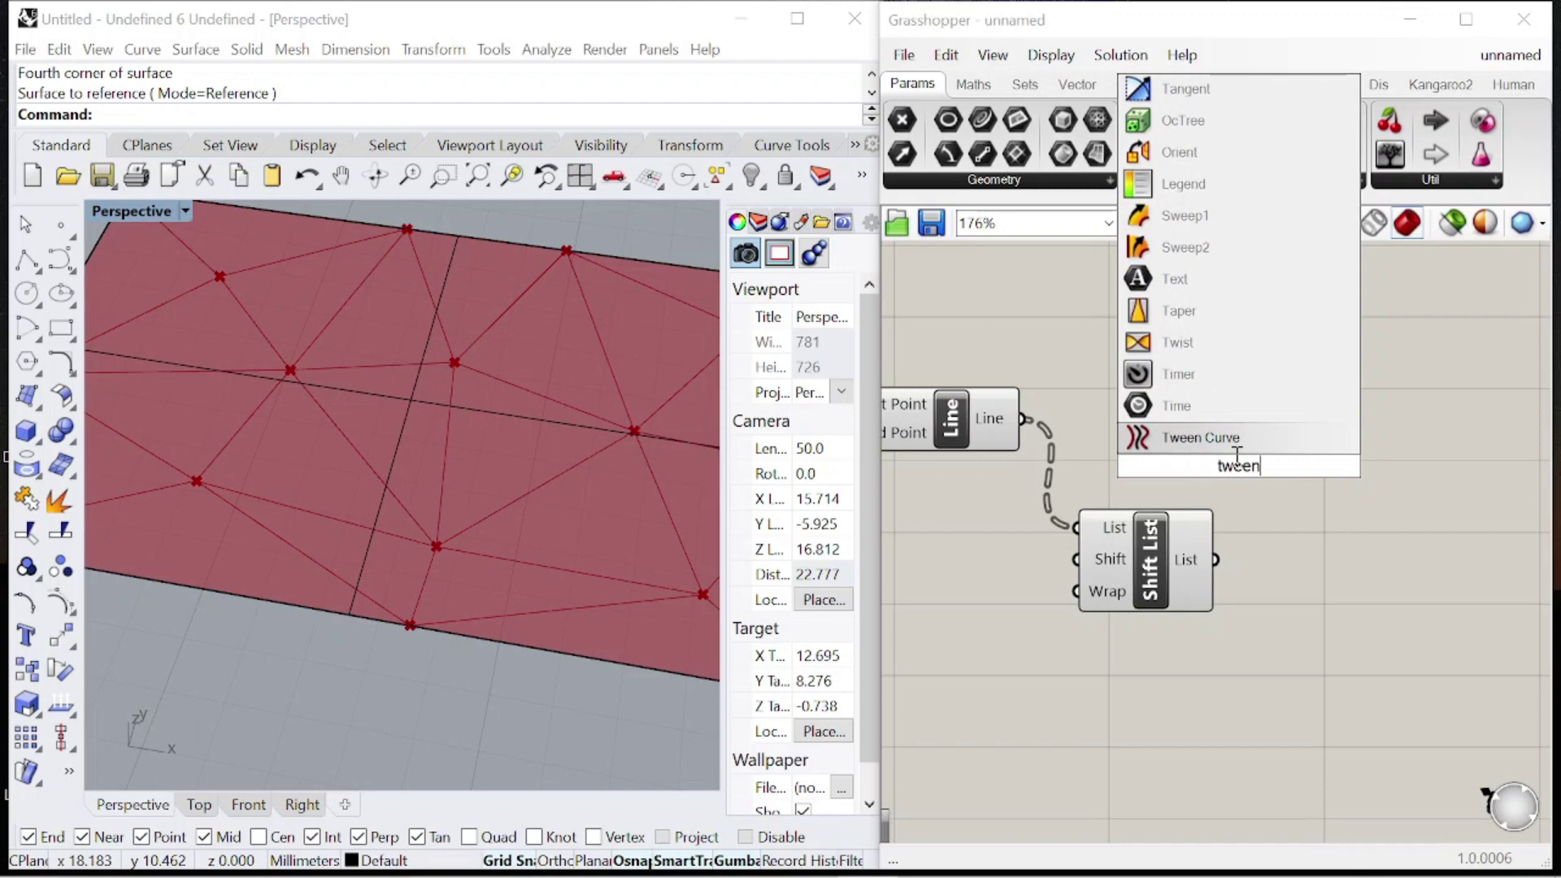
pyautogui.press('Return')
pyautogui.scroll(-1, 1232, 448)
pyautogui.moveTo(1255, 477); pyautogui.dragTo(1393, 485)
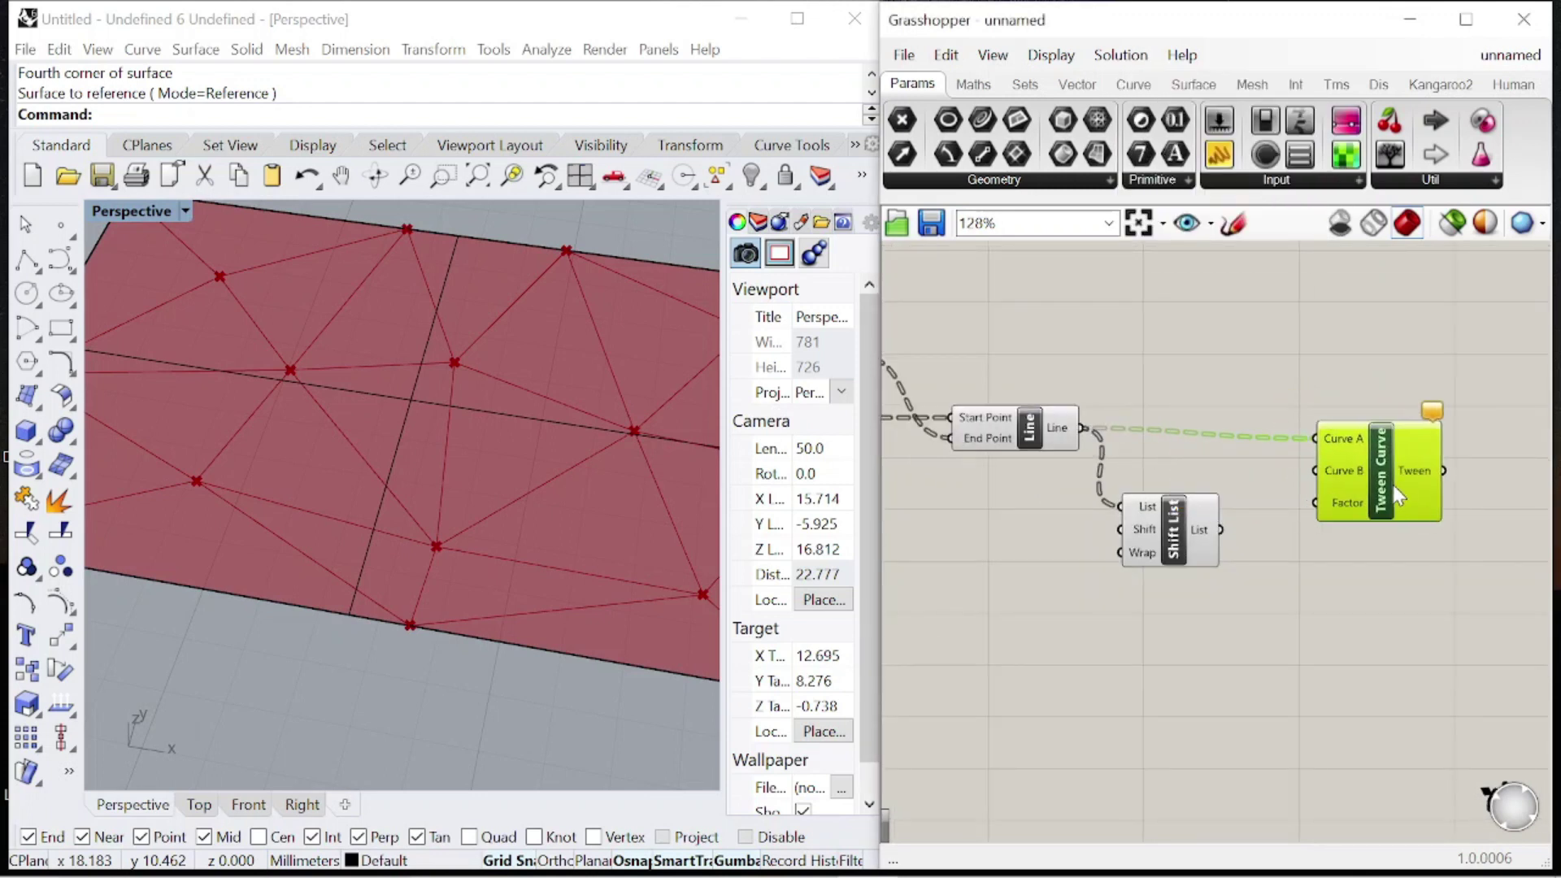
# - Connect Shift List's output to Tween Curve's Curve B input and align Tween Curve with the Line component
pyautogui.click(1185, 550)
pyautogui.click(1249, 488)
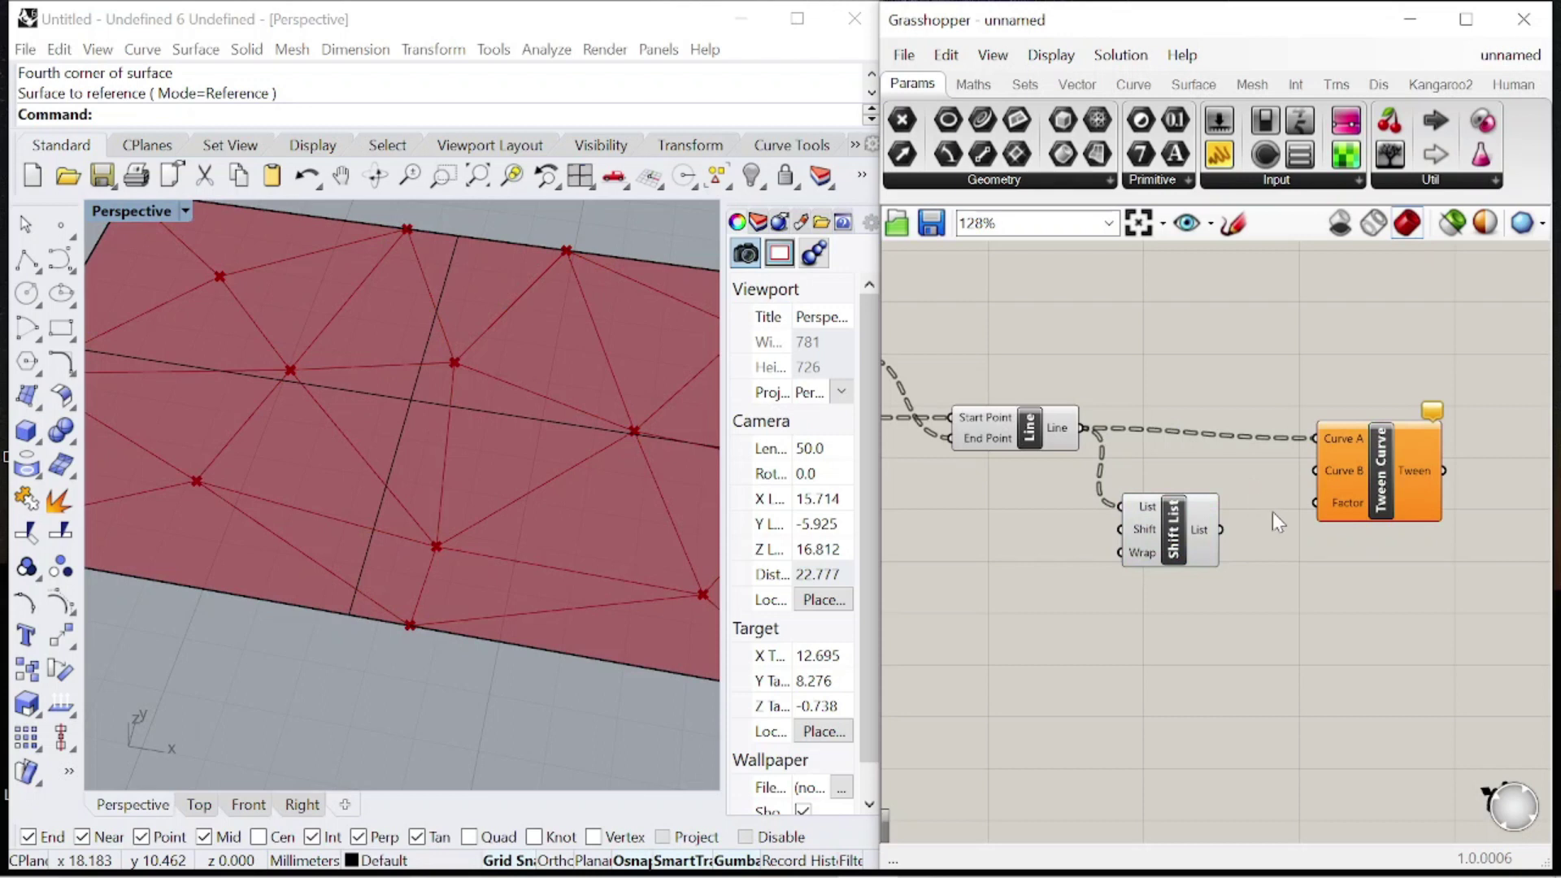
pyautogui.scroll(3, 1273, 511)
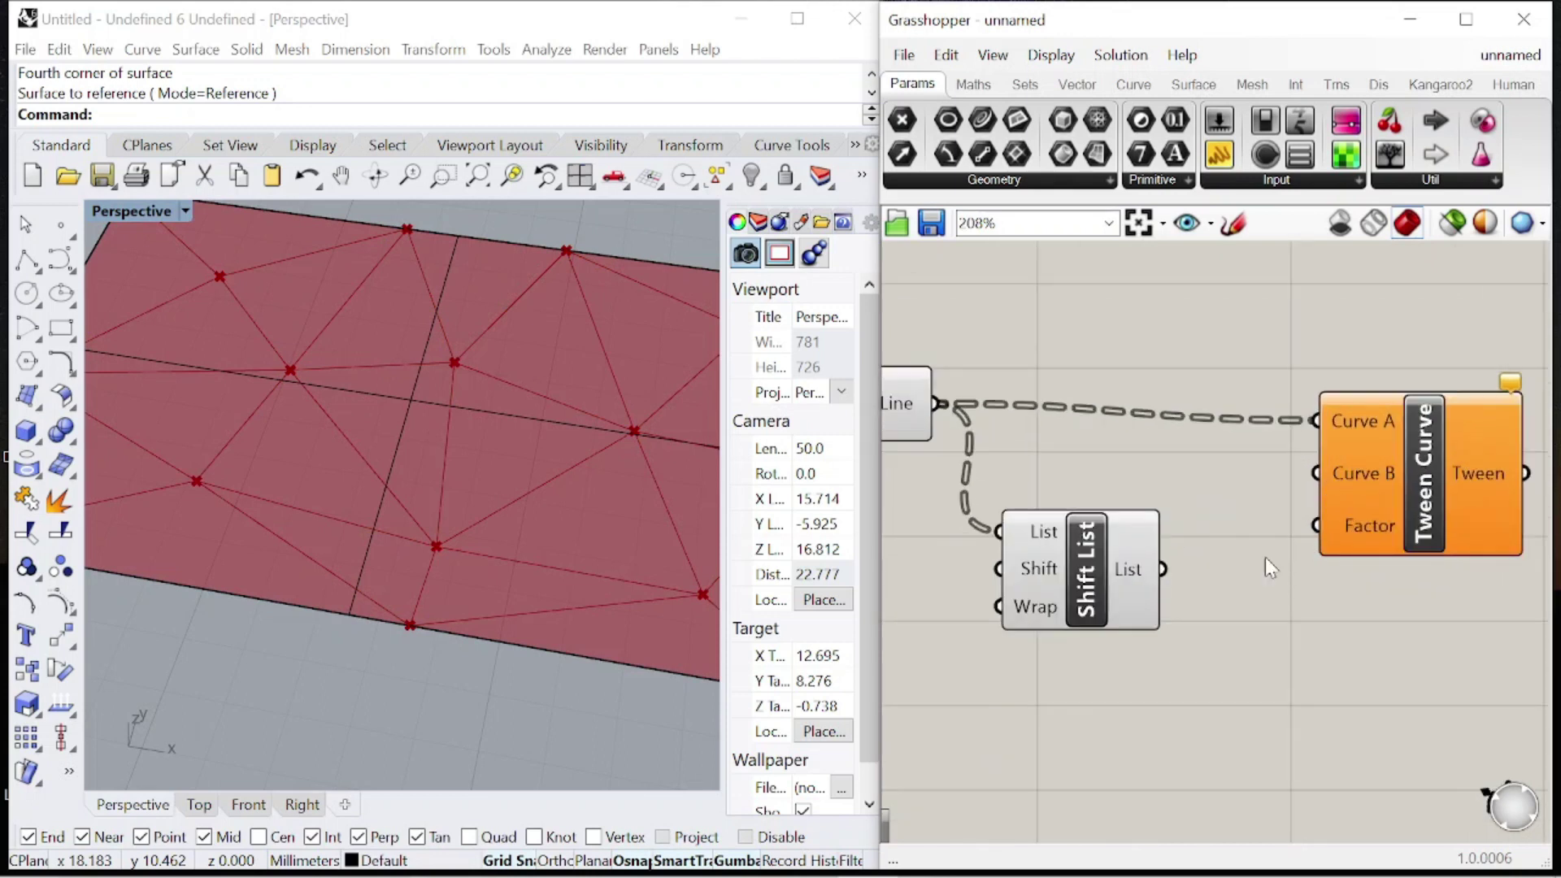
pyautogui.moveTo(1168, 573); pyautogui.dragTo(1316, 473)
pyautogui.moveTo(1406, 489); pyautogui.dragTo(1438, 519)
pyautogui.scroll(-4, 452, 528)
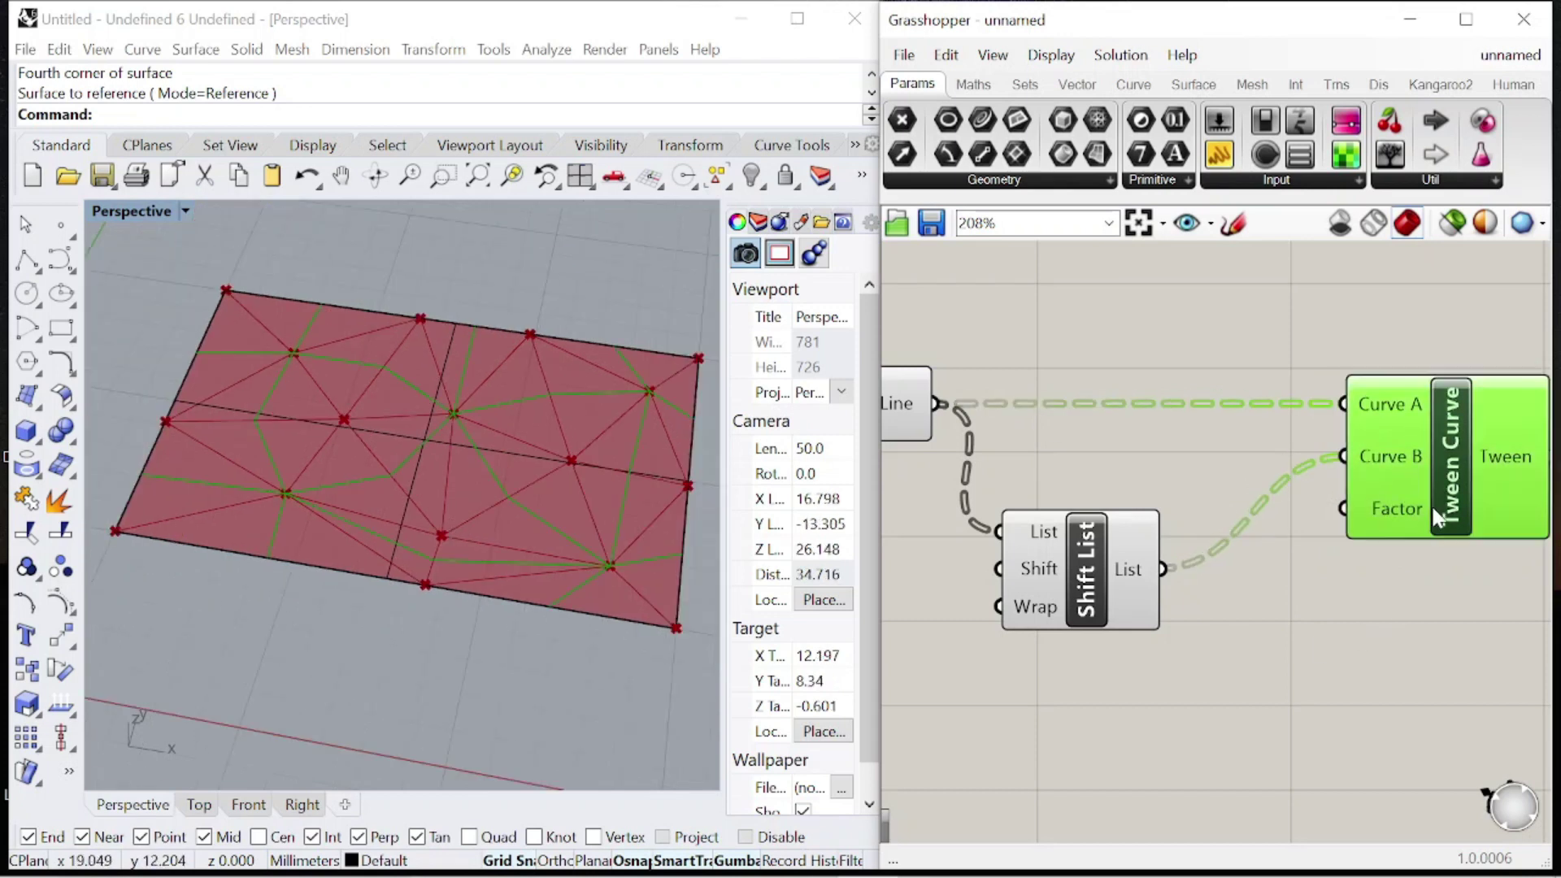
# - Add a Range component below Shift List
pyautogui.scroll(-1, 1348, 600)
pyautogui.doubleClick(1140, 675)
pyautogui.write('range')
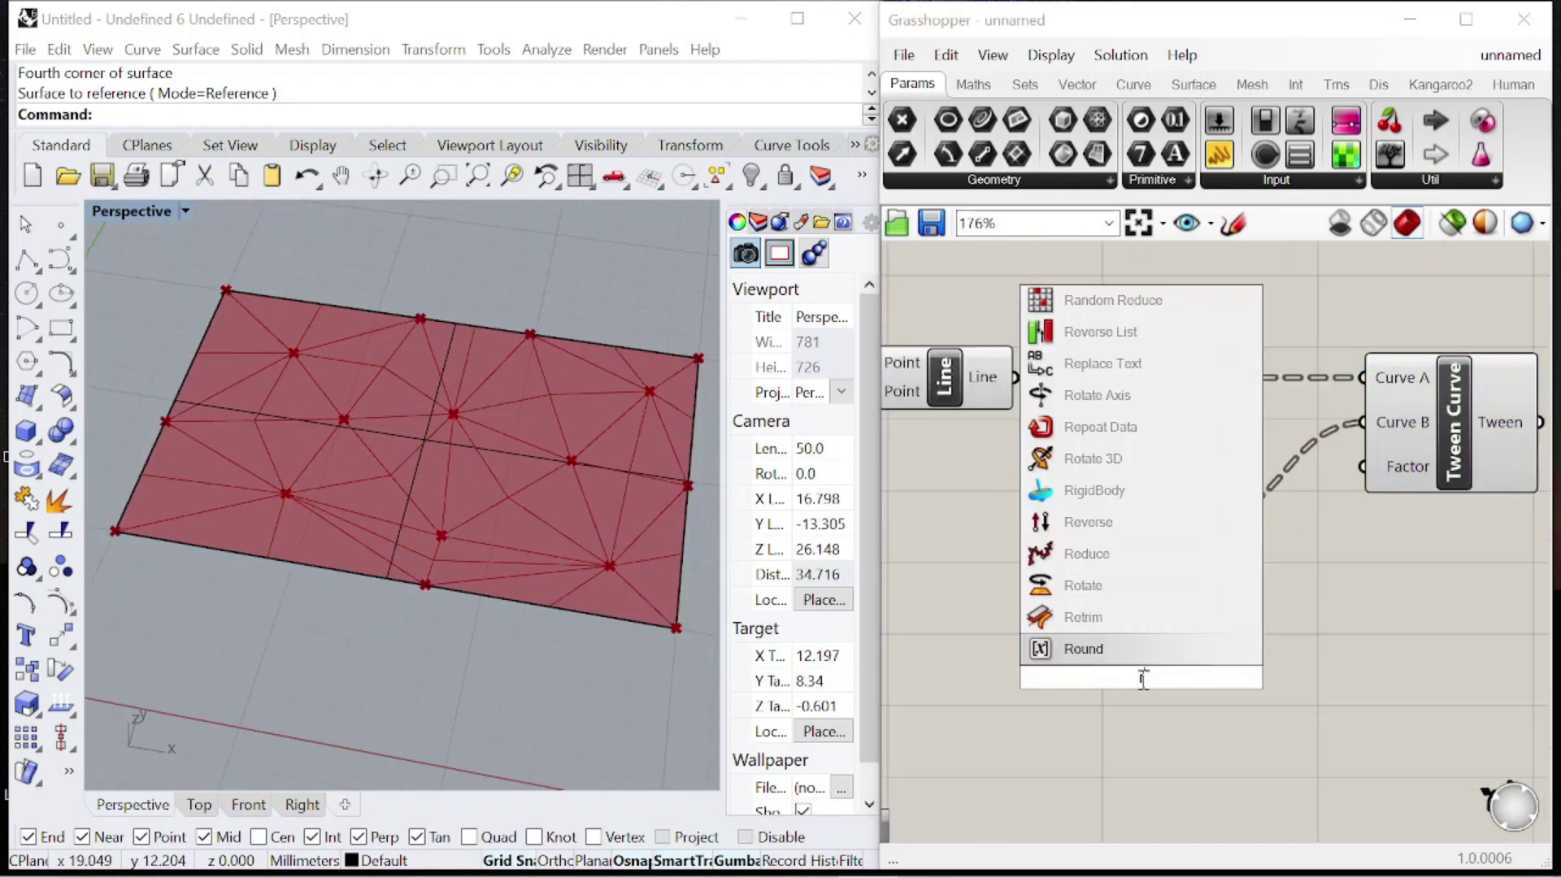
pyautogui.click(1081, 649)
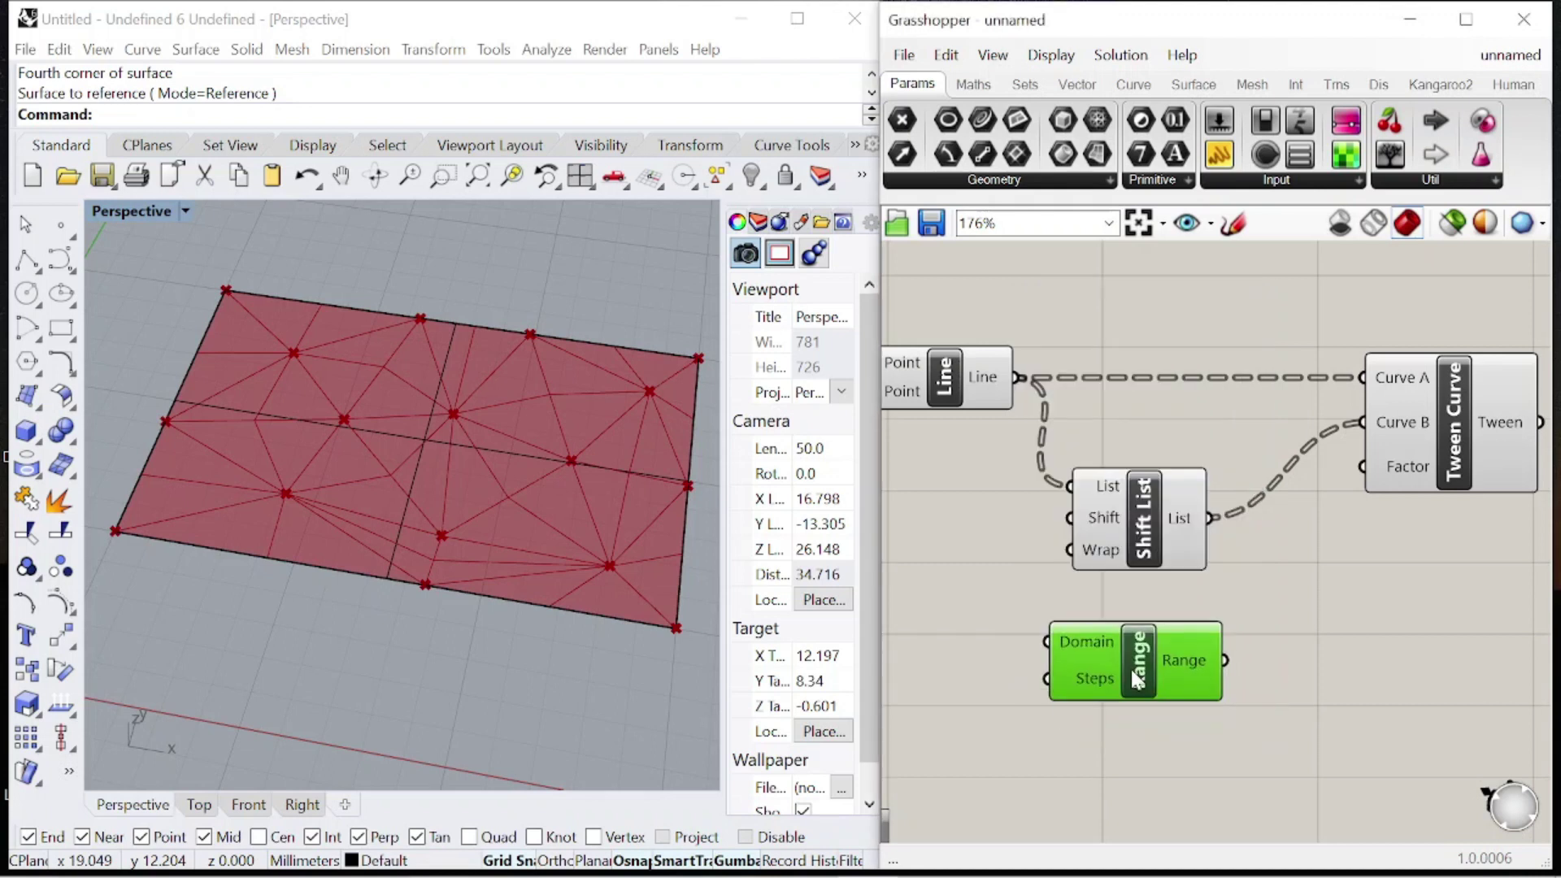
# - Add a number slider ranging from 0 to 10 and place it beside the Range component's Steps input
pyautogui.scroll(-1, 1090, 602)
pyautogui.scroll(2, 1091, 606)
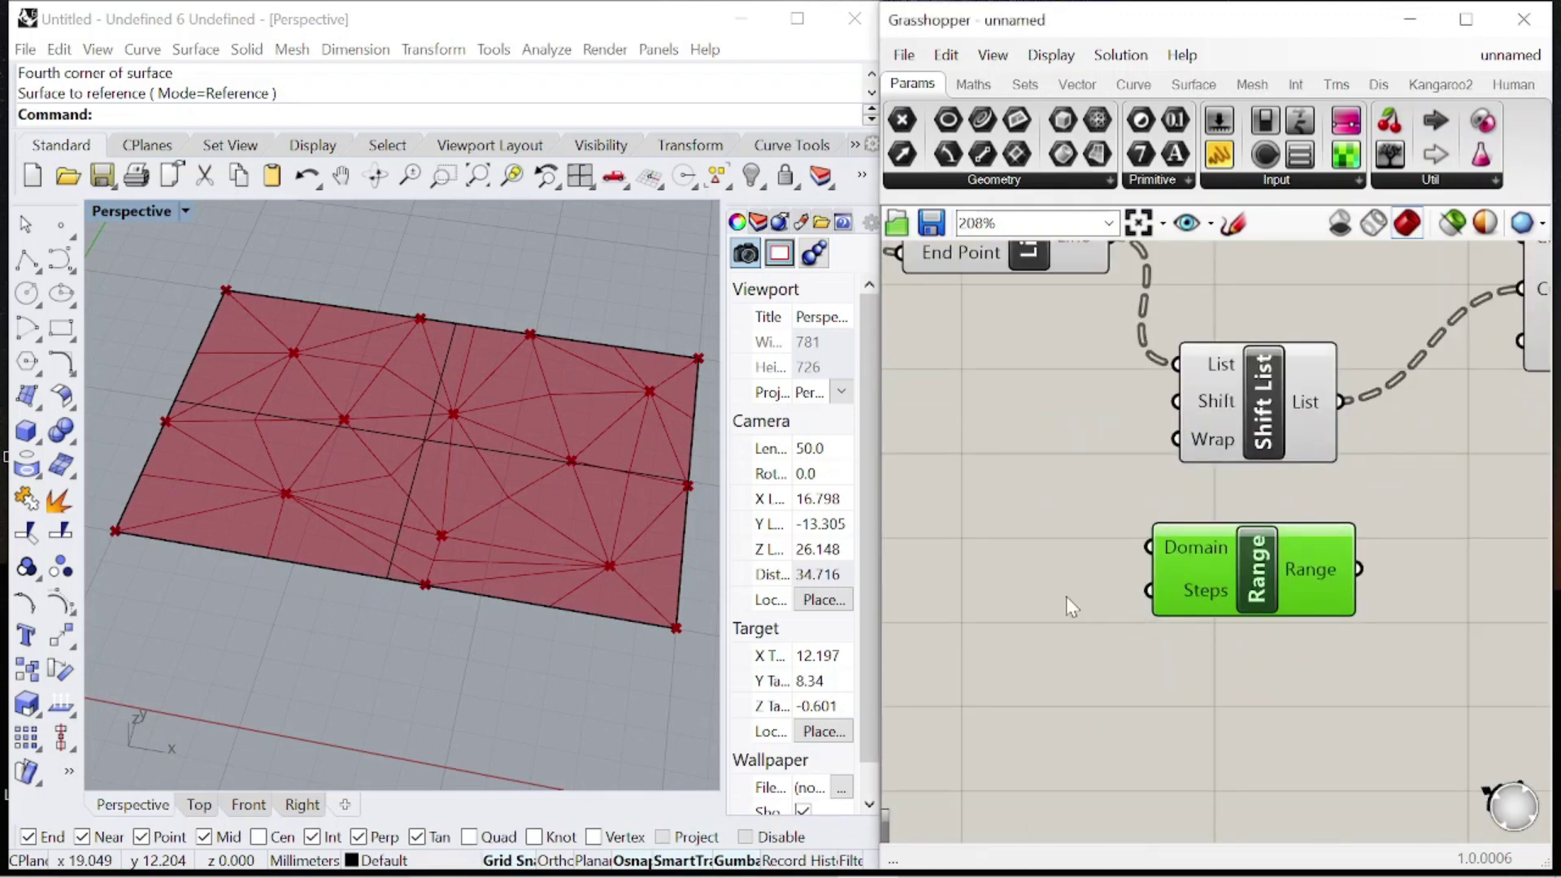
pyautogui.doubleClick(1066, 597)
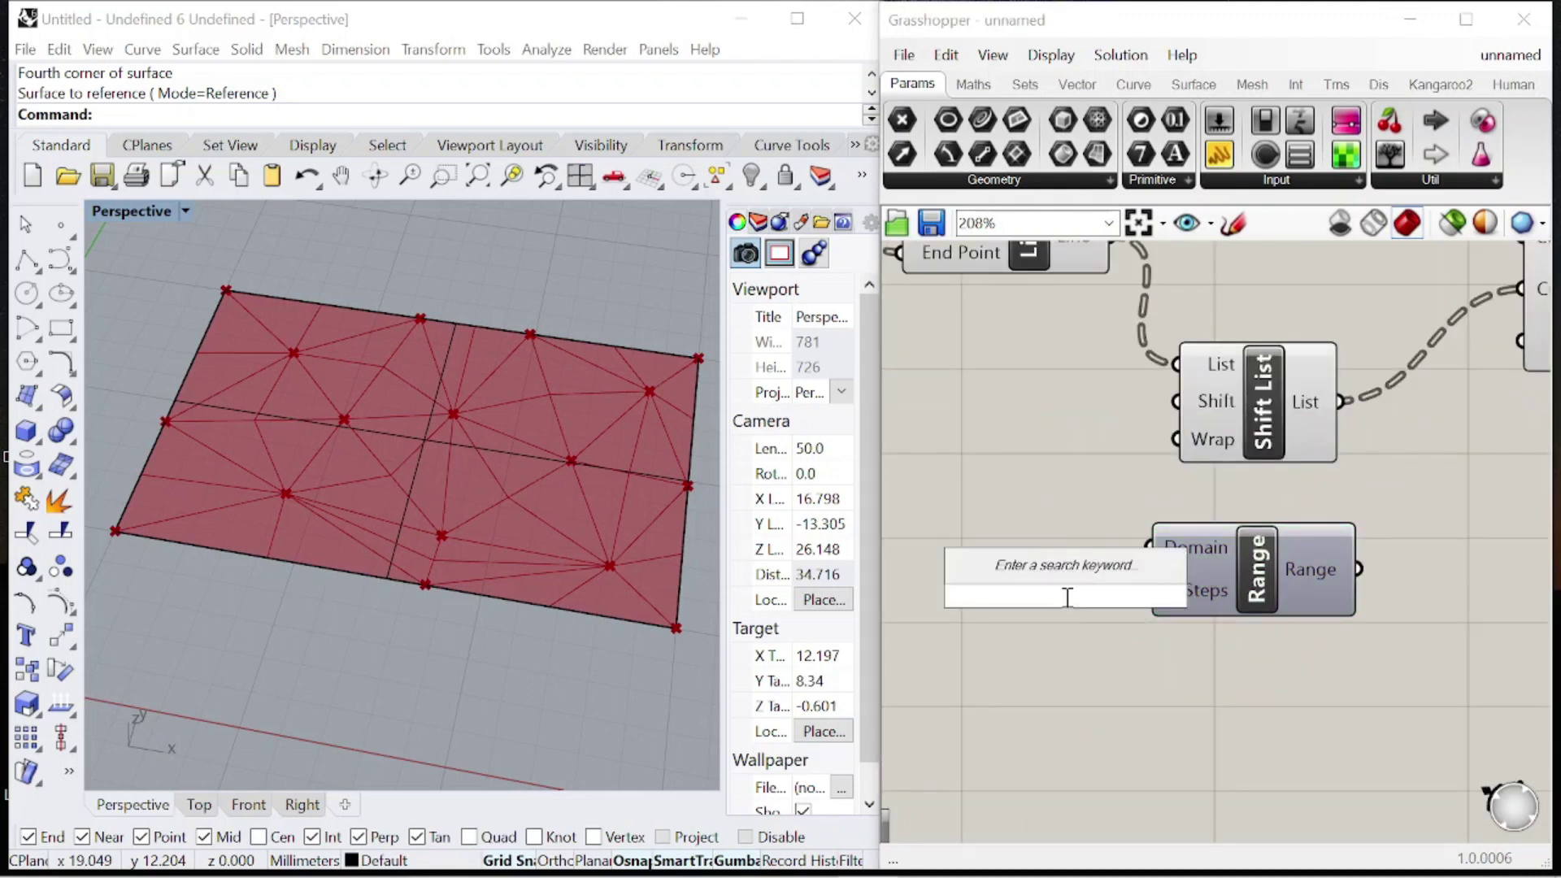
pyautogui.write('0<10')
pyautogui.press('Return')
pyautogui.scroll(-1, 1168, 591)
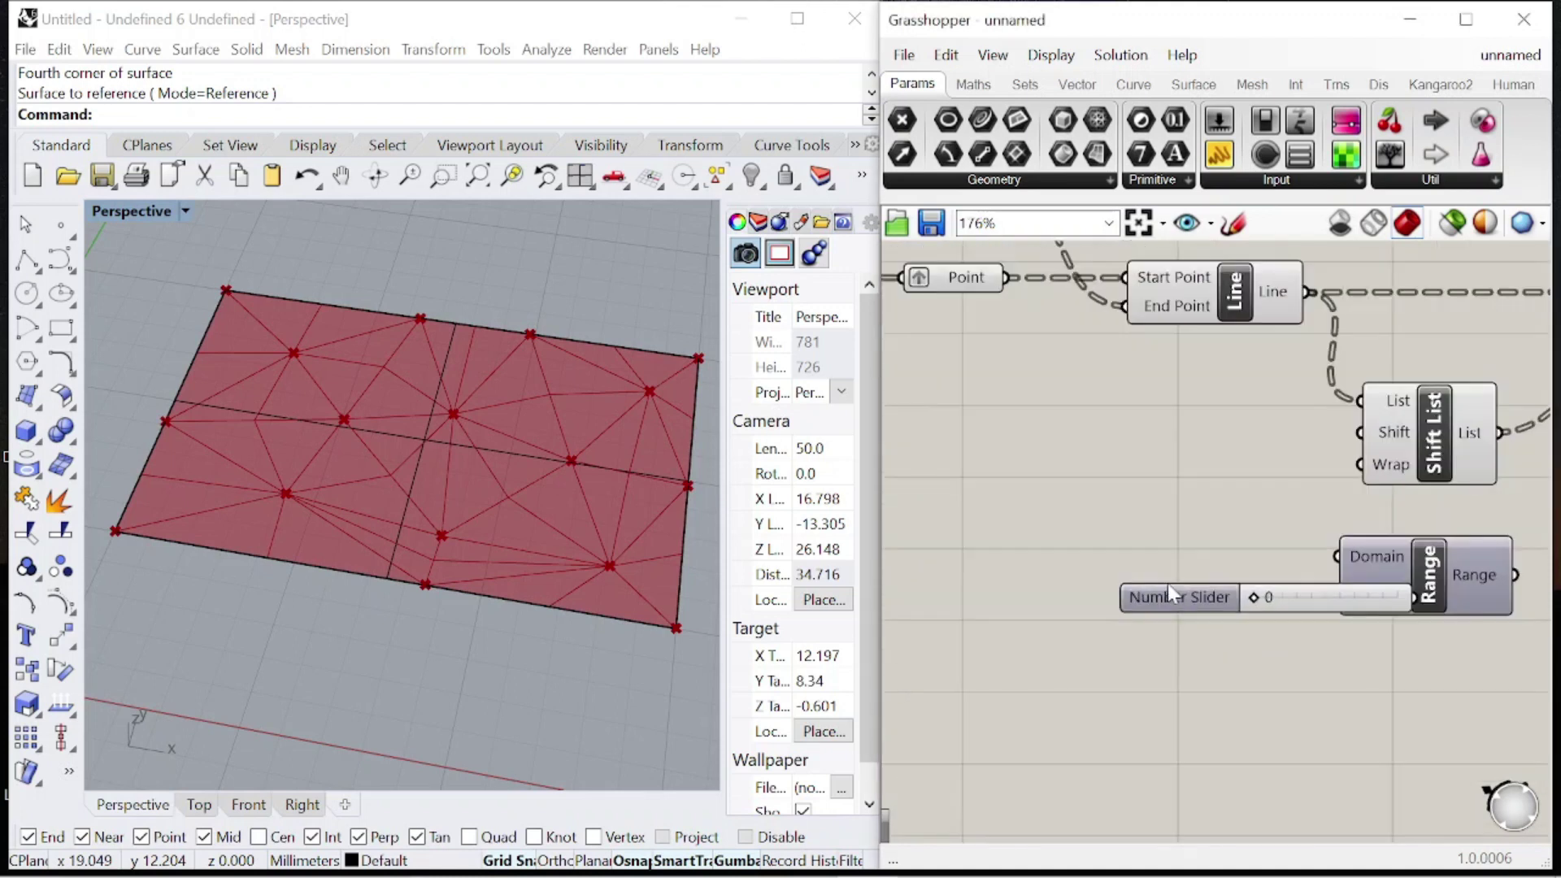
pyautogui.moveTo(1130, 587); pyautogui.dragTo(1337, 594)
pyautogui.scroll(-5, 1080, 597)
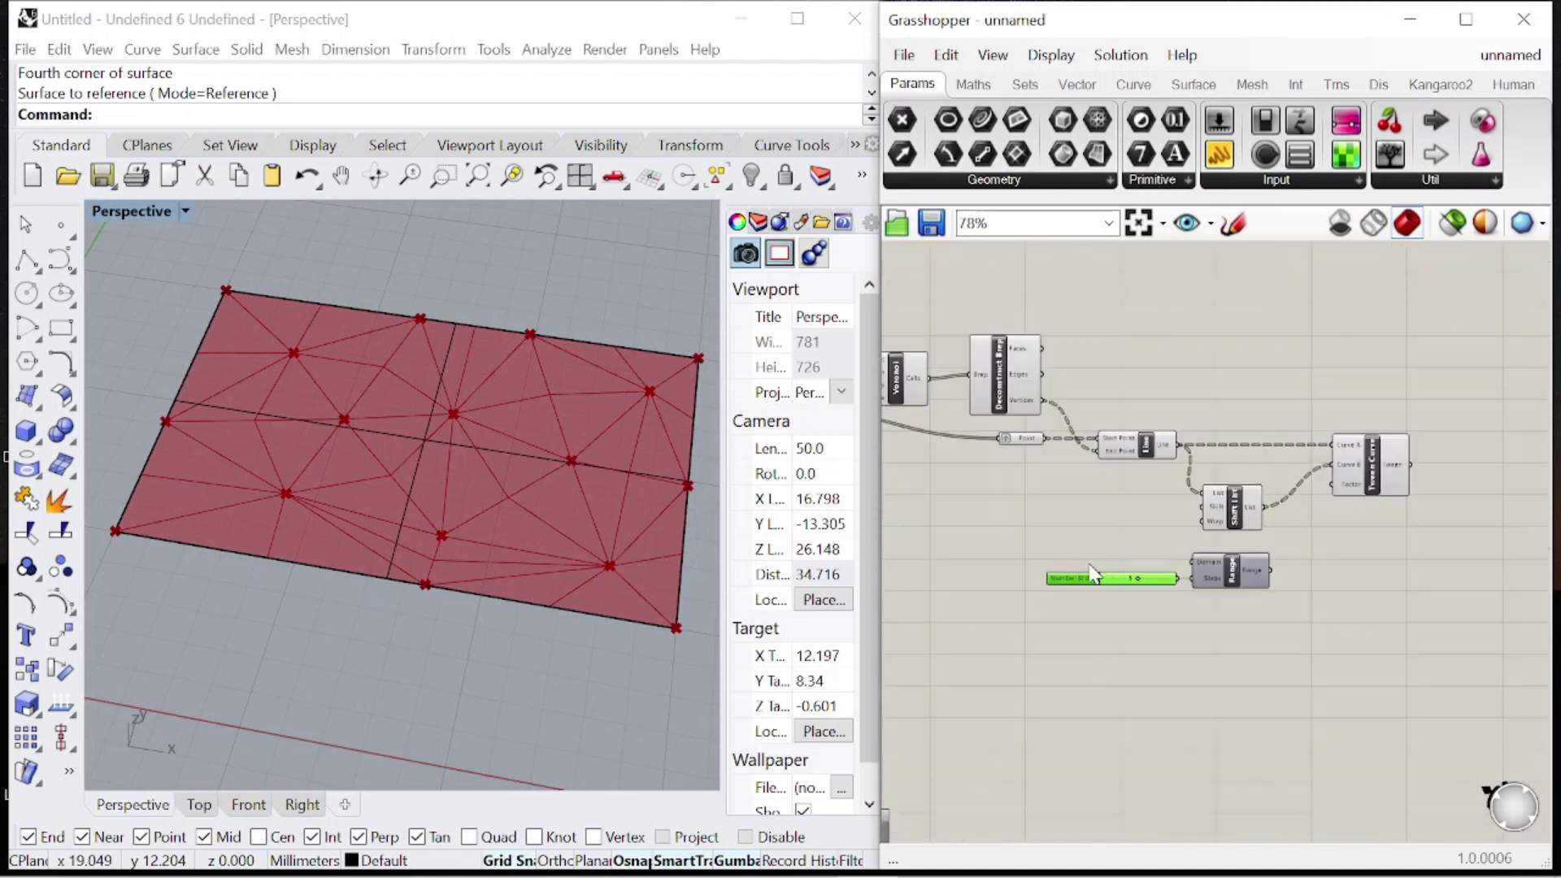
# - Connect the Range output to Tween Curve's Factor input
pyautogui.scroll(4, 1141, 628)
pyautogui.moveTo(928, 572); pyautogui.dragTo(1163, 599)
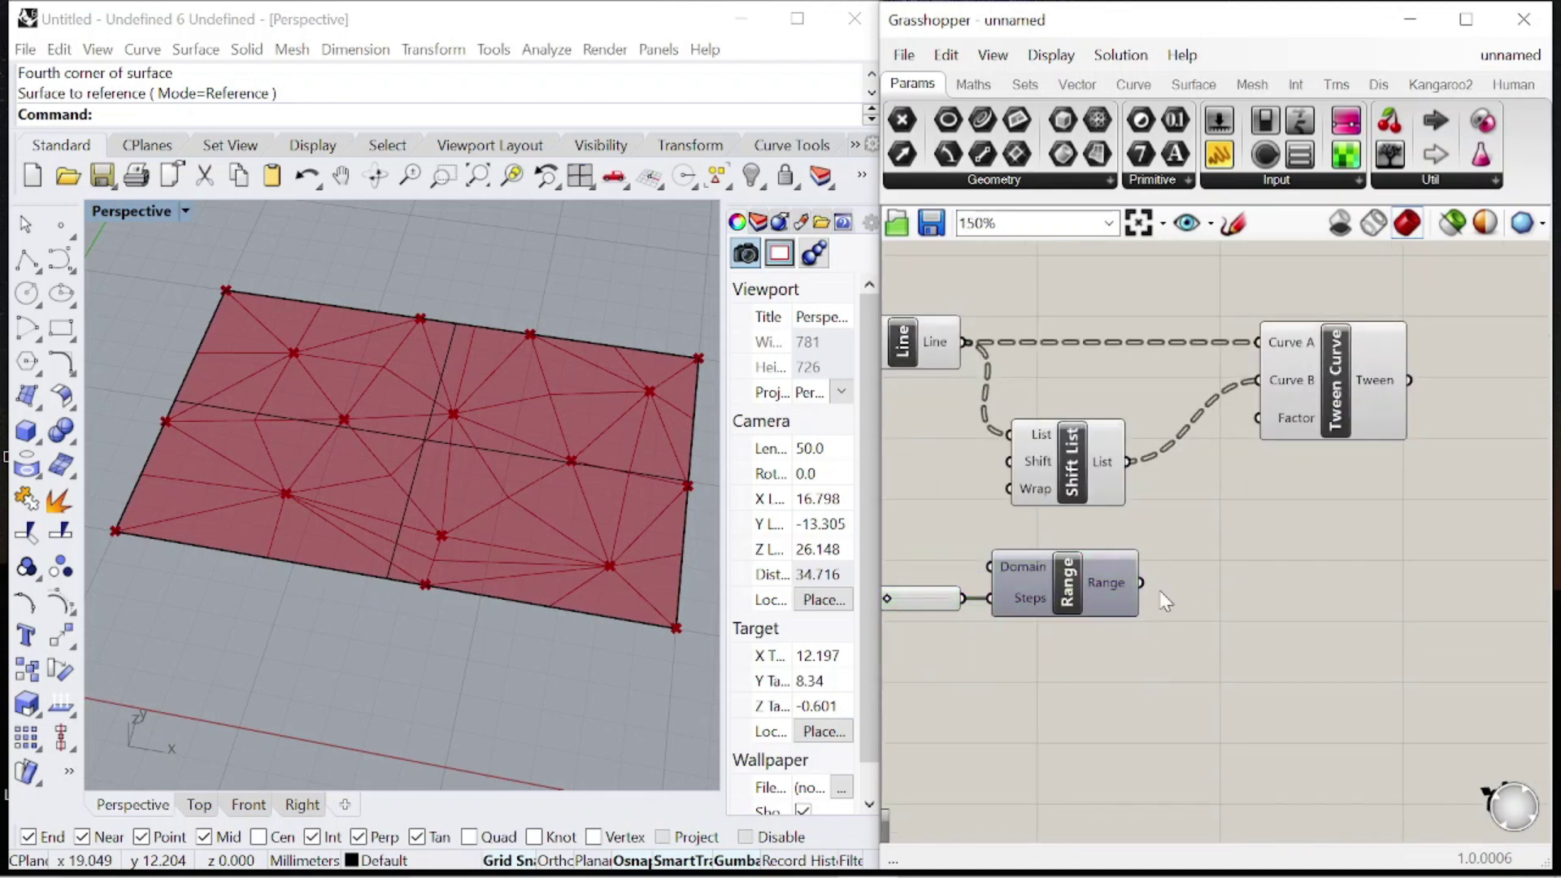
pyautogui.moveTo(1241, 486); pyautogui.dragTo(1260, 418)
# - Test different Range step counts with the number slider, ending at 9
pyautogui.moveTo(1016, 569); pyautogui.dragTo(1452, 545, button='right')
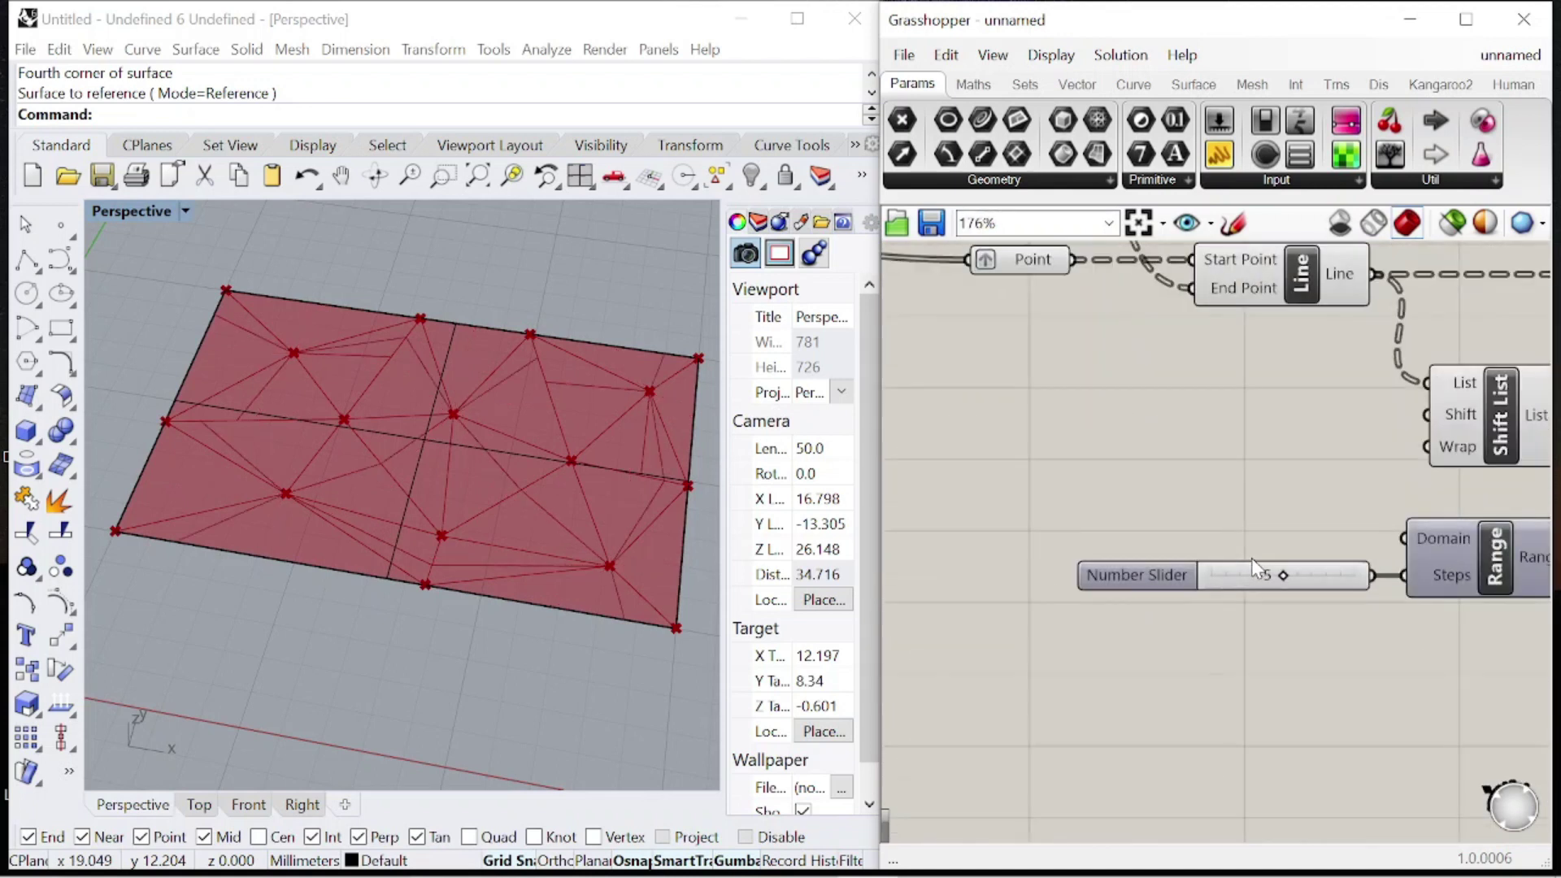
pyautogui.scroll(4, 1008, 577)
pyautogui.moveTo(1307, 585); pyautogui.dragTo(1349, 586)
pyautogui.scroll(3, 454, 392)
pyautogui.scroll(-3, 455, 394)
pyautogui.scroll(2, 1428, 585)
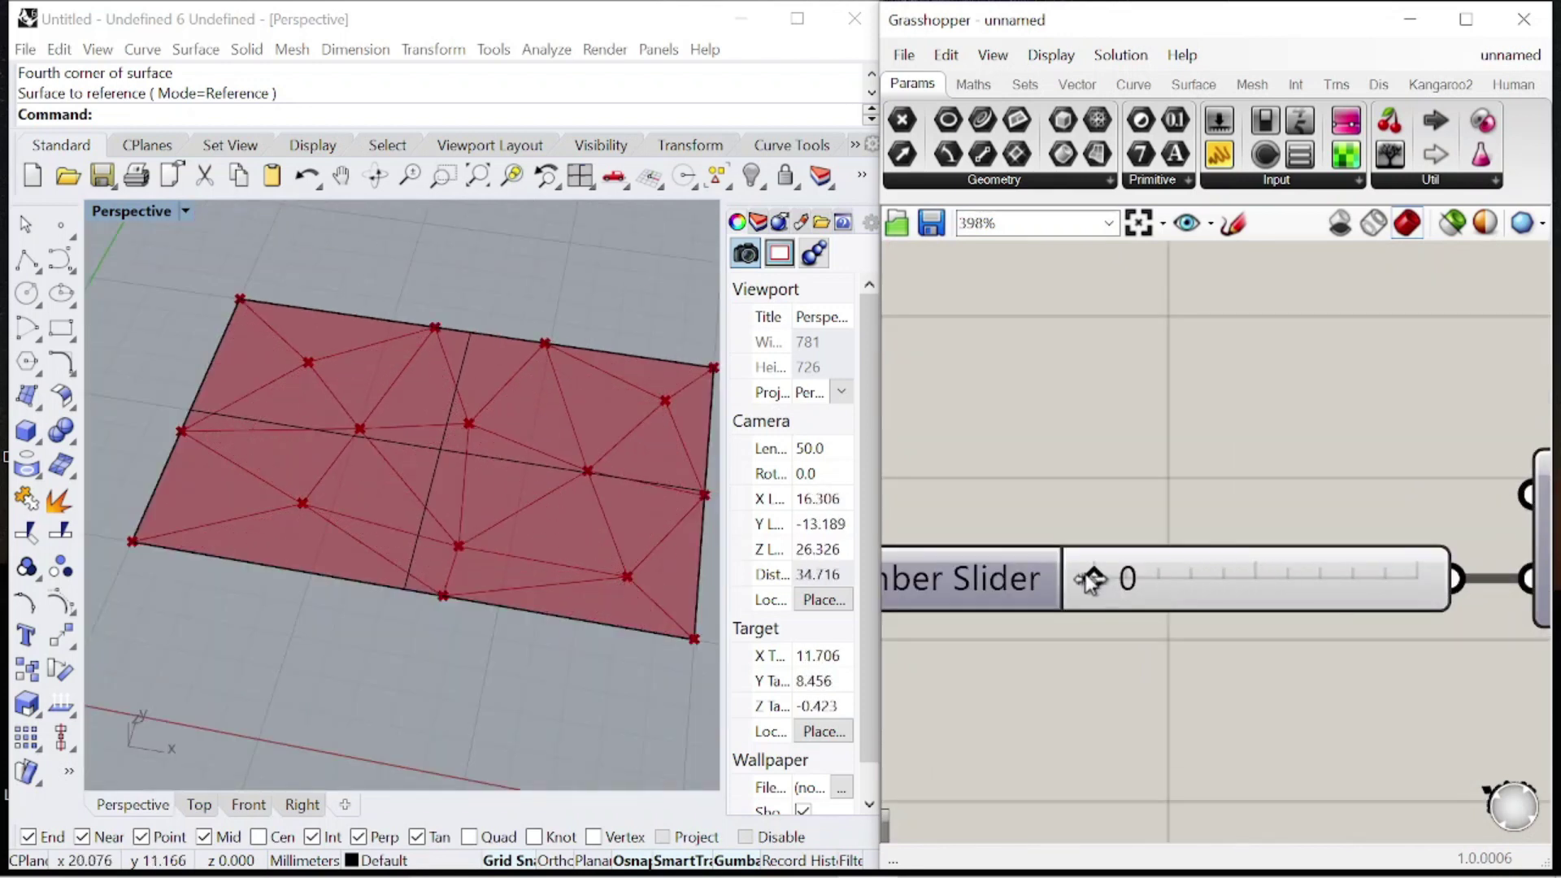
pyautogui.moveTo(1241, 619); pyautogui.dragTo(1372, 631)
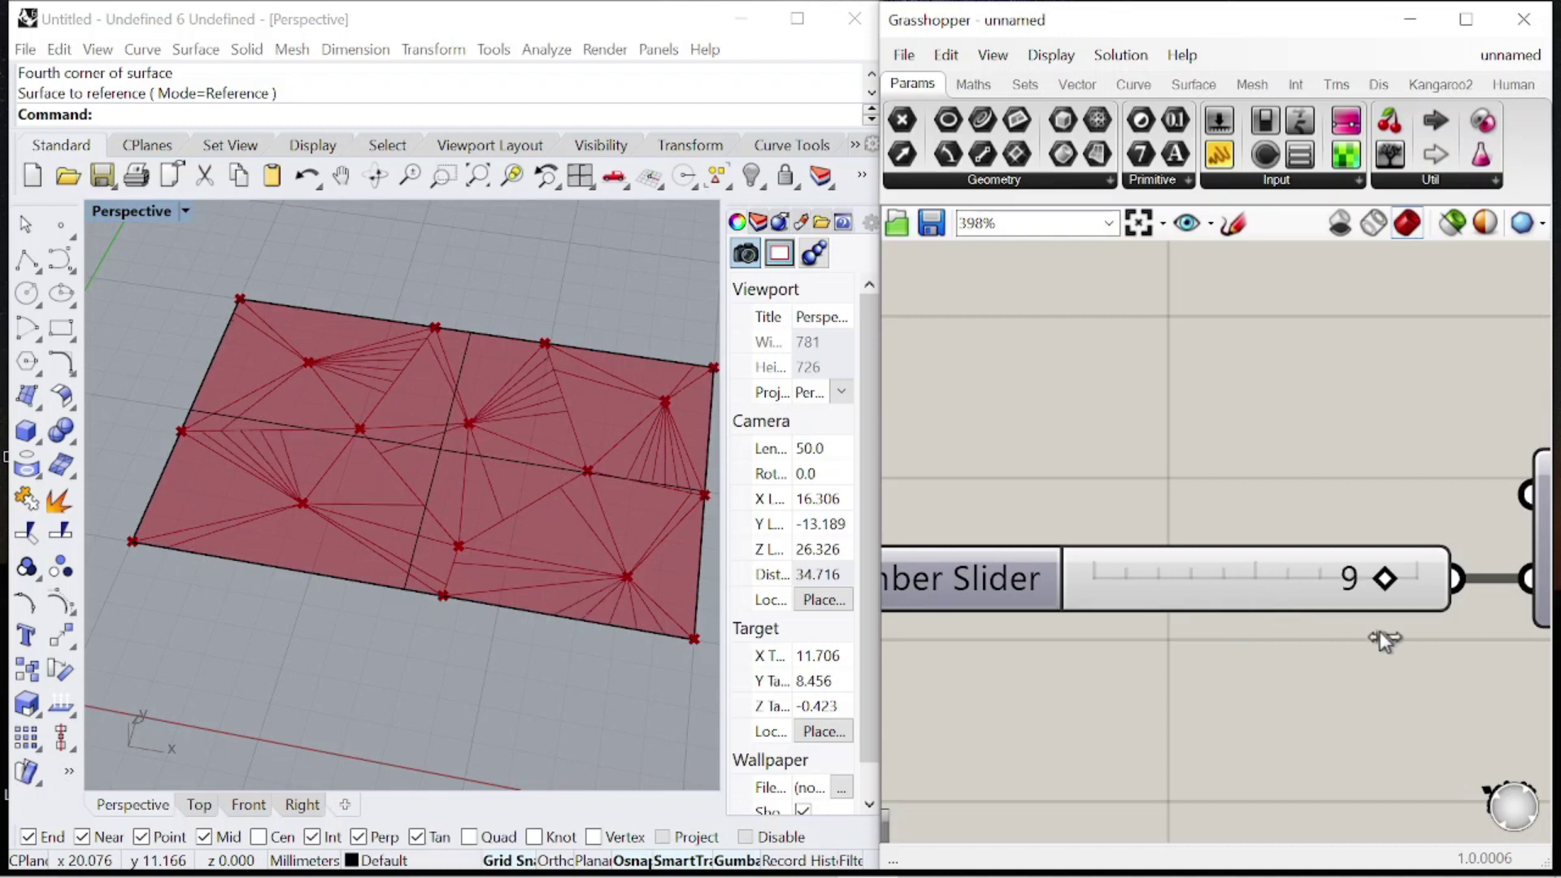
# - Flatten Tween Curve's Curve A and Curve B inputs and graft its Factor input
pyautogui.scroll(-8, 1201, 491)
pyautogui.scroll(8, 1341, 414)
pyautogui.rightClick(1321, 410)
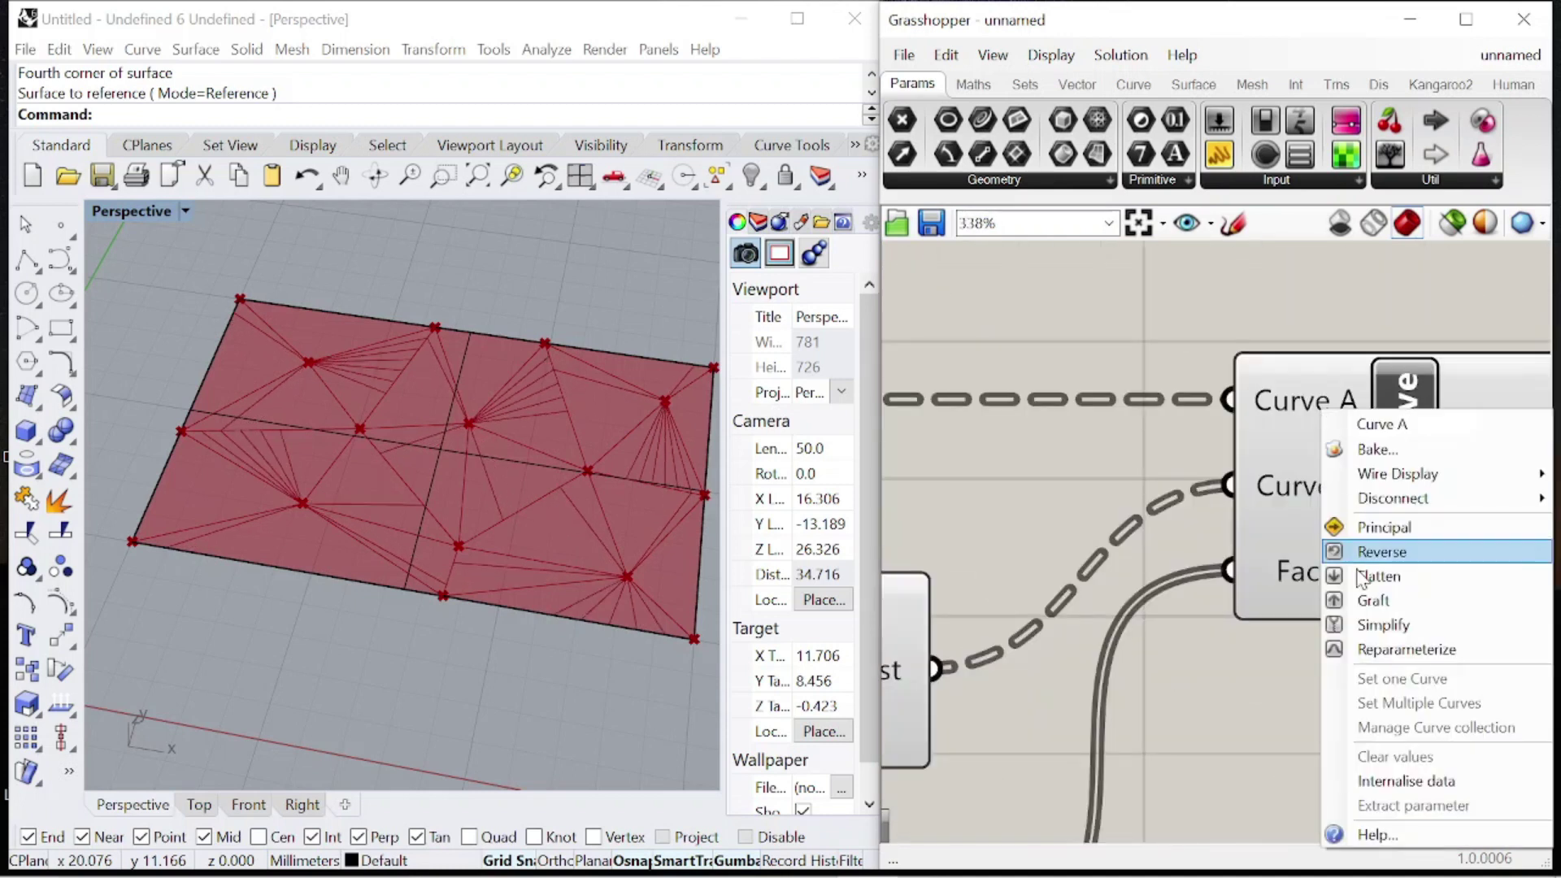
pyautogui.click(1365, 600)
pyautogui.rightClick(1302, 486)
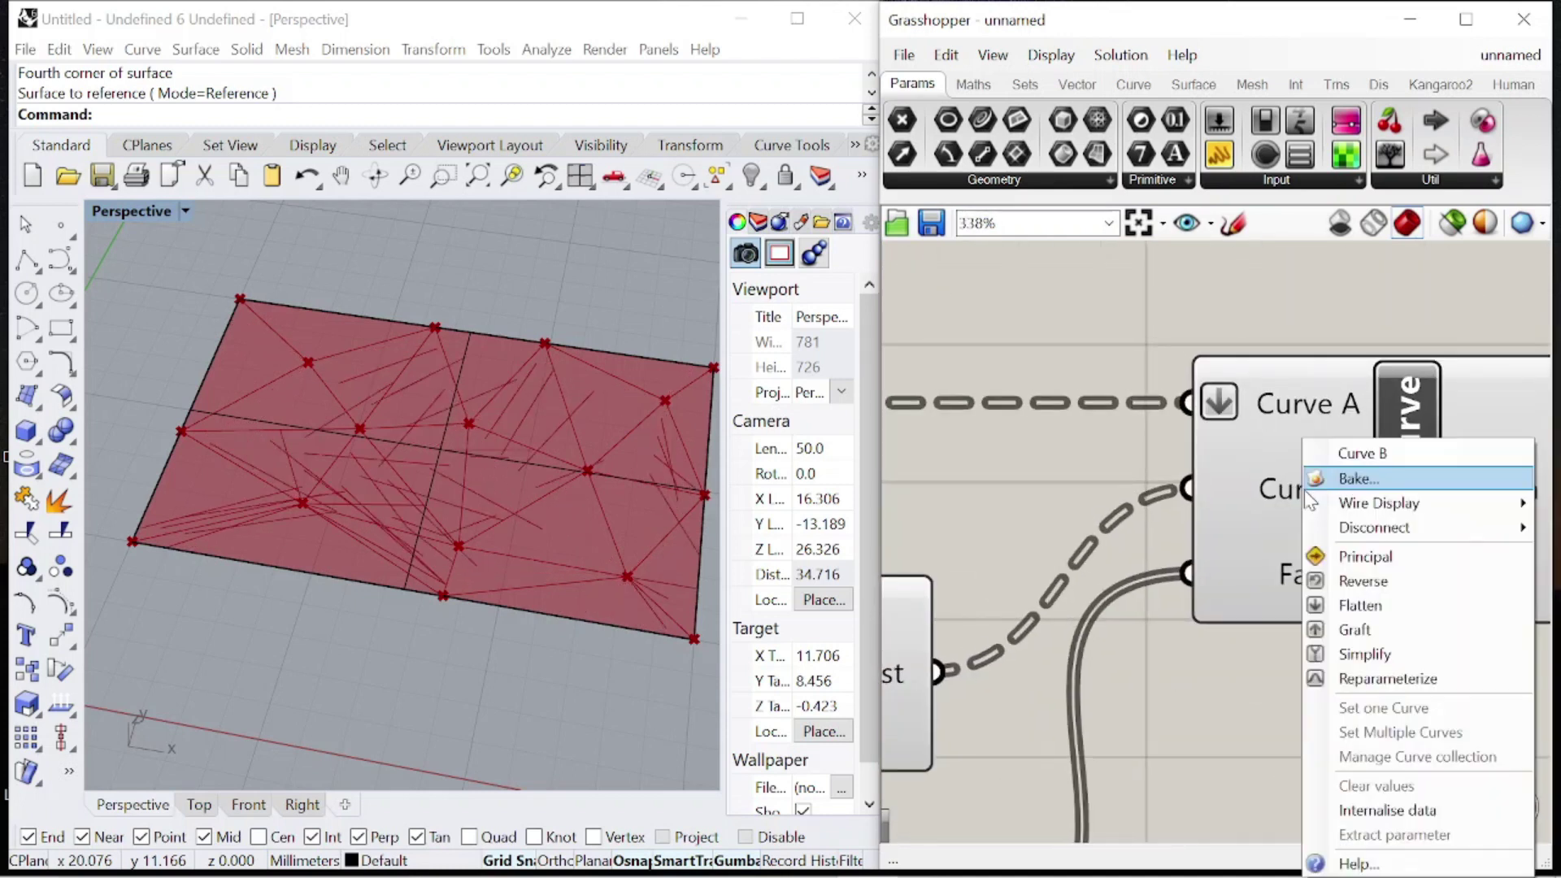
pyautogui.click(1366, 627)
pyautogui.rightClick(1321, 577)
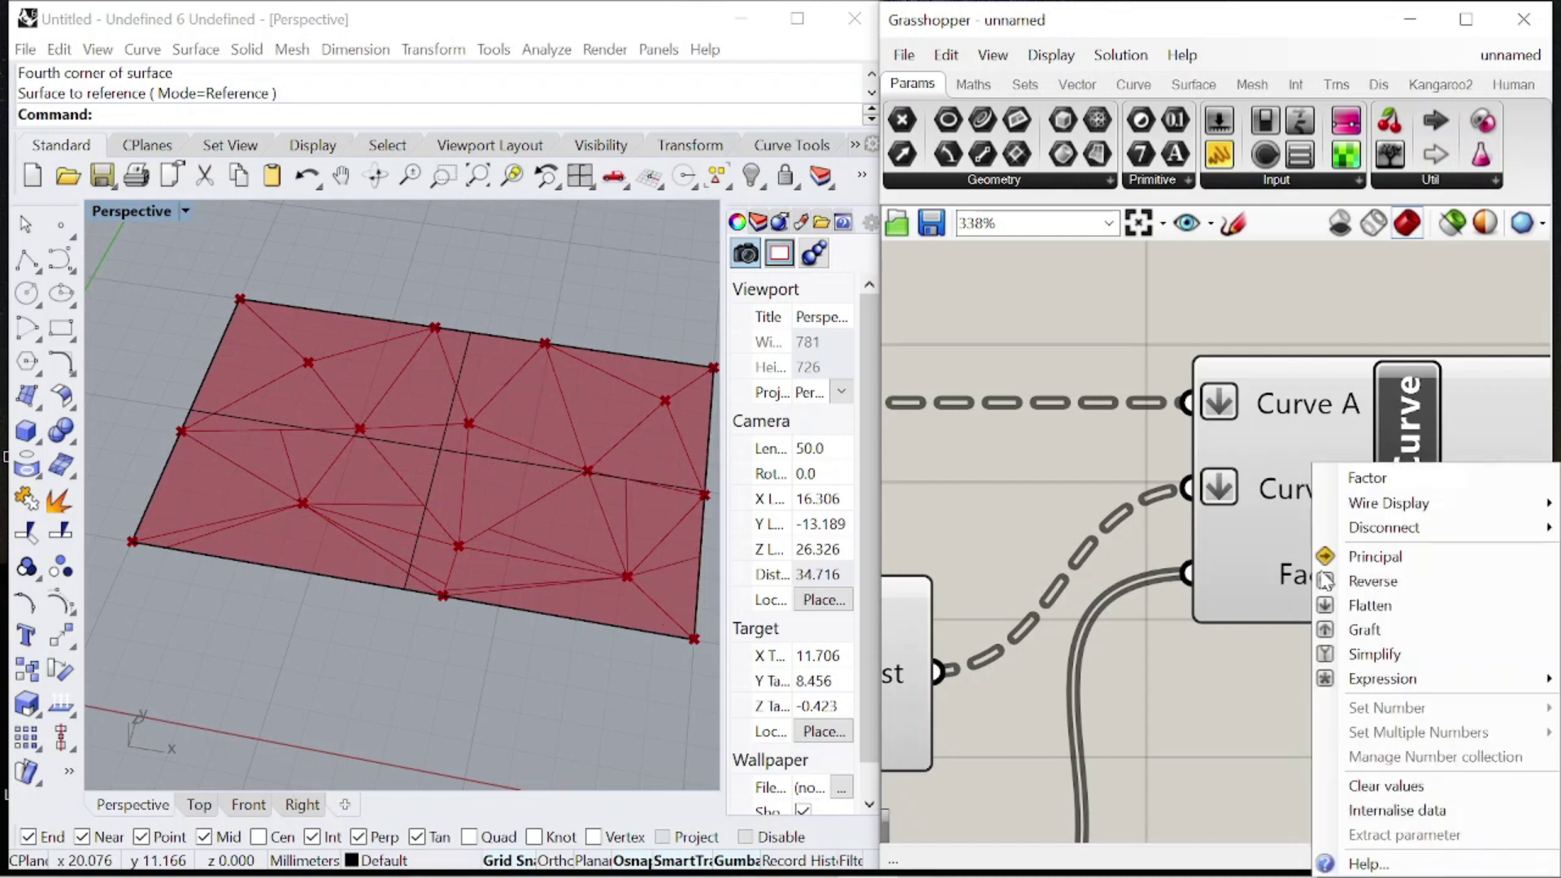
pyautogui.click(1365, 629)
# - Move the Range component and its number slider up closer beneath Shift List
pyautogui.scroll(-5, 1175, 695)
pyautogui.click(1290, 451)
pyautogui.click(1129, 529)
pyautogui.click(1096, 491)
pyautogui.moveTo(1073, 705); pyautogui.dragTo(953, 603)
pyautogui.moveTo(1104, 606); pyautogui.dragTo(1118, 558)
pyautogui.click(1250, 629)
# - Set the Range component's Steps slider to 6 and view the tweened lines on the surface
pyautogui.moveTo(1250, 631); pyautogui.dragTo(1515, 665, button='right')
pyautogui.scroll(1, 1166, 624)
pyautogui.scroll(3, 1268, 614)
pyautogui.moveTo(1273, 613); pyautogui.dragTo(1187, 608)
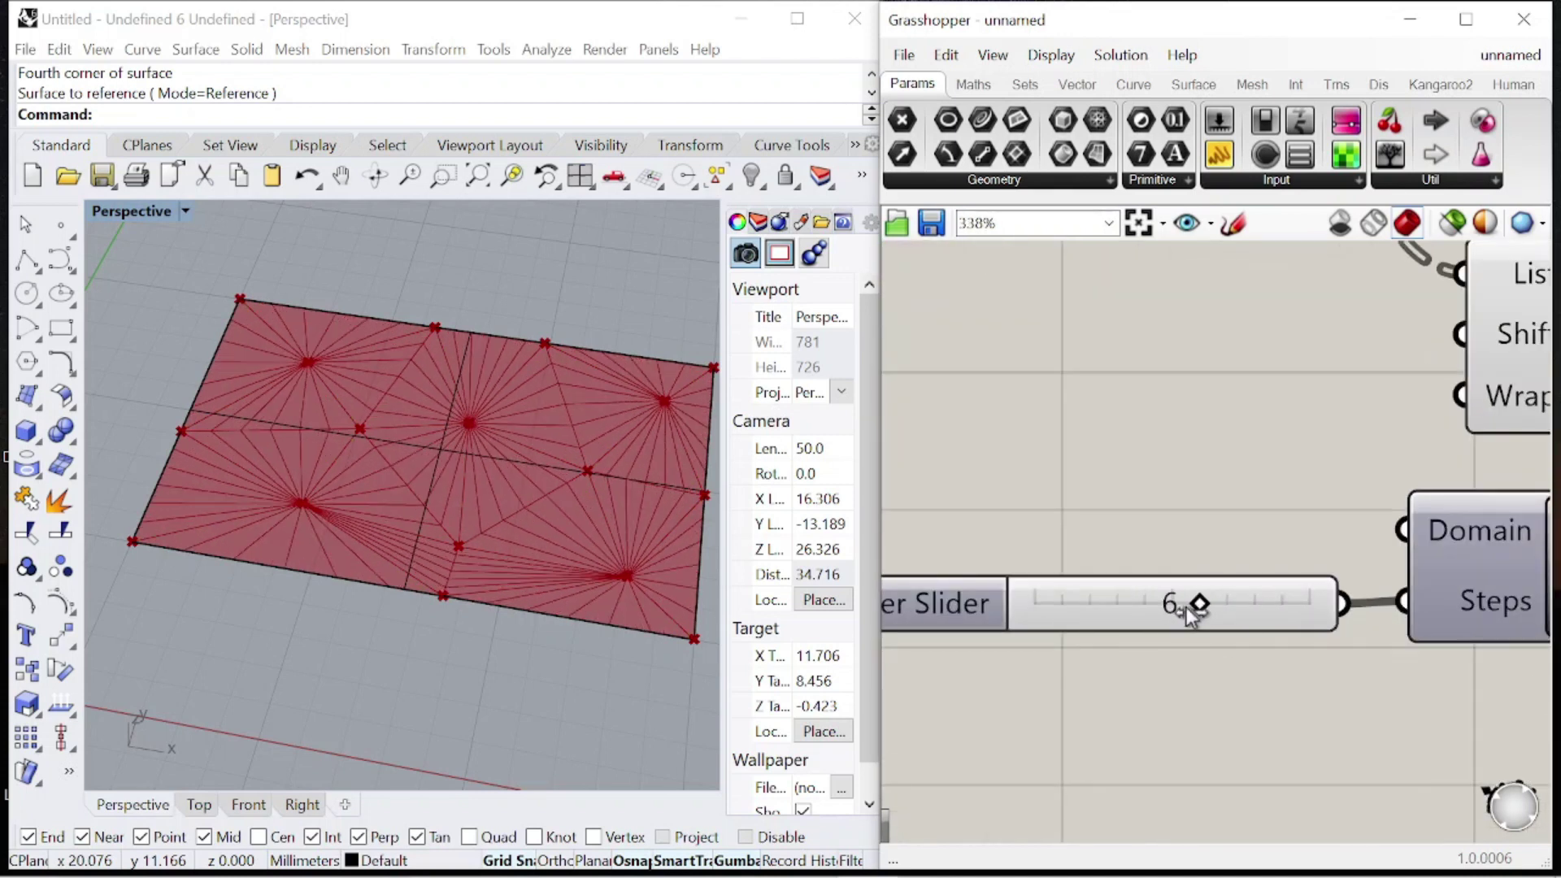
pyautogui.scroll(-2, 428, 412)
pyautogui.moveTo(701, 447); pyautogui.dragTo(657, 449, button='right')
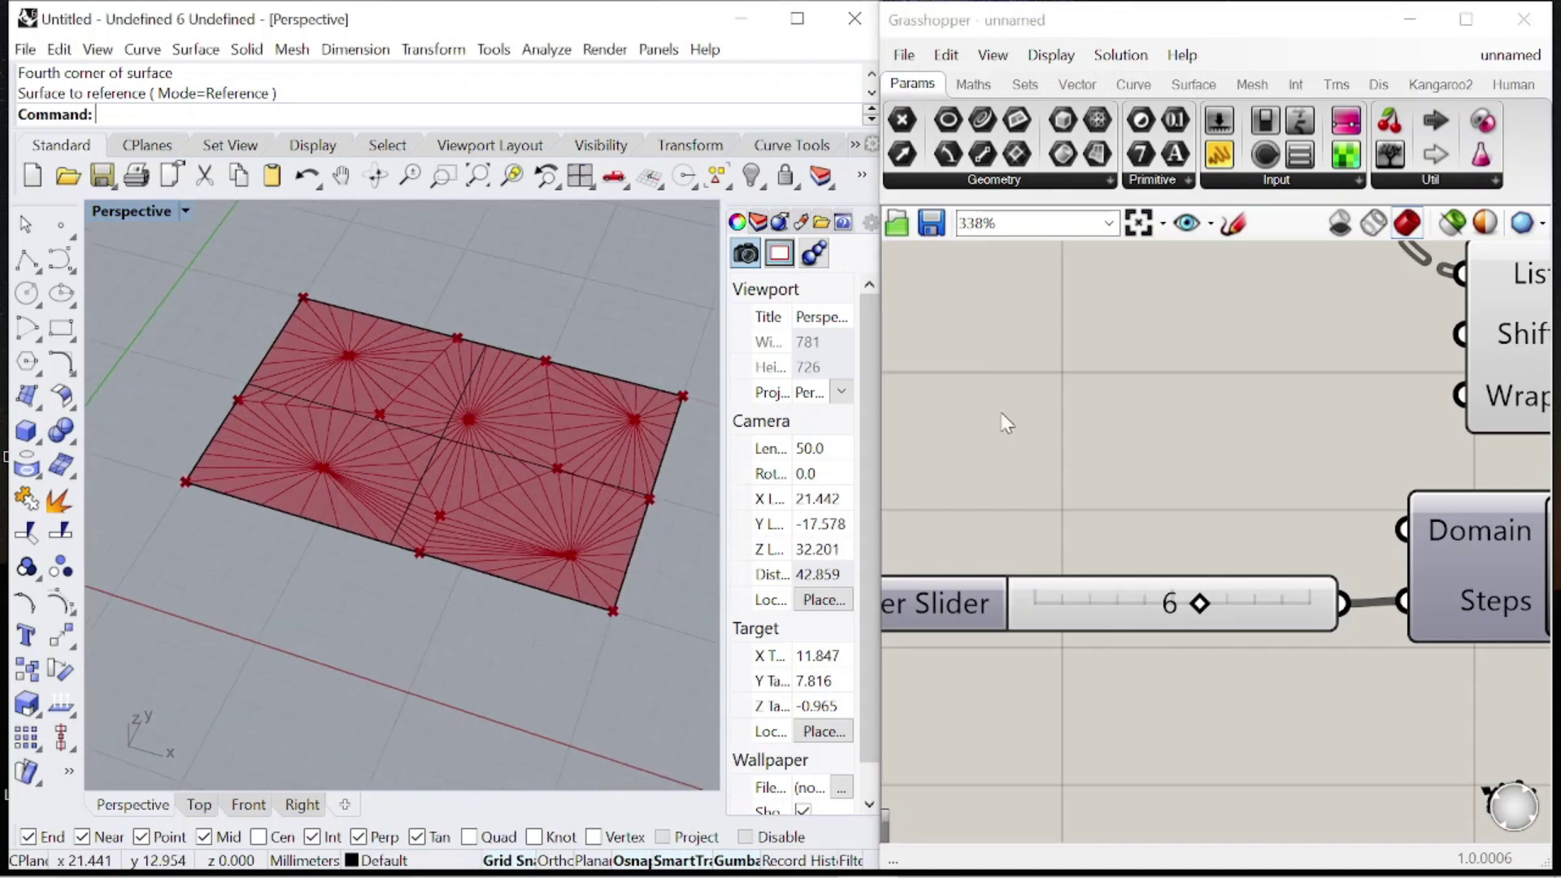
# - Reposition two of the surface points by adjusting the upper two-dimensional sliders
pyautogui.scroll(-12, 1339, 461)
pyautogui.scroll(11, 1101, 417)
pyautogui.scroll(-8, 1258, 604)
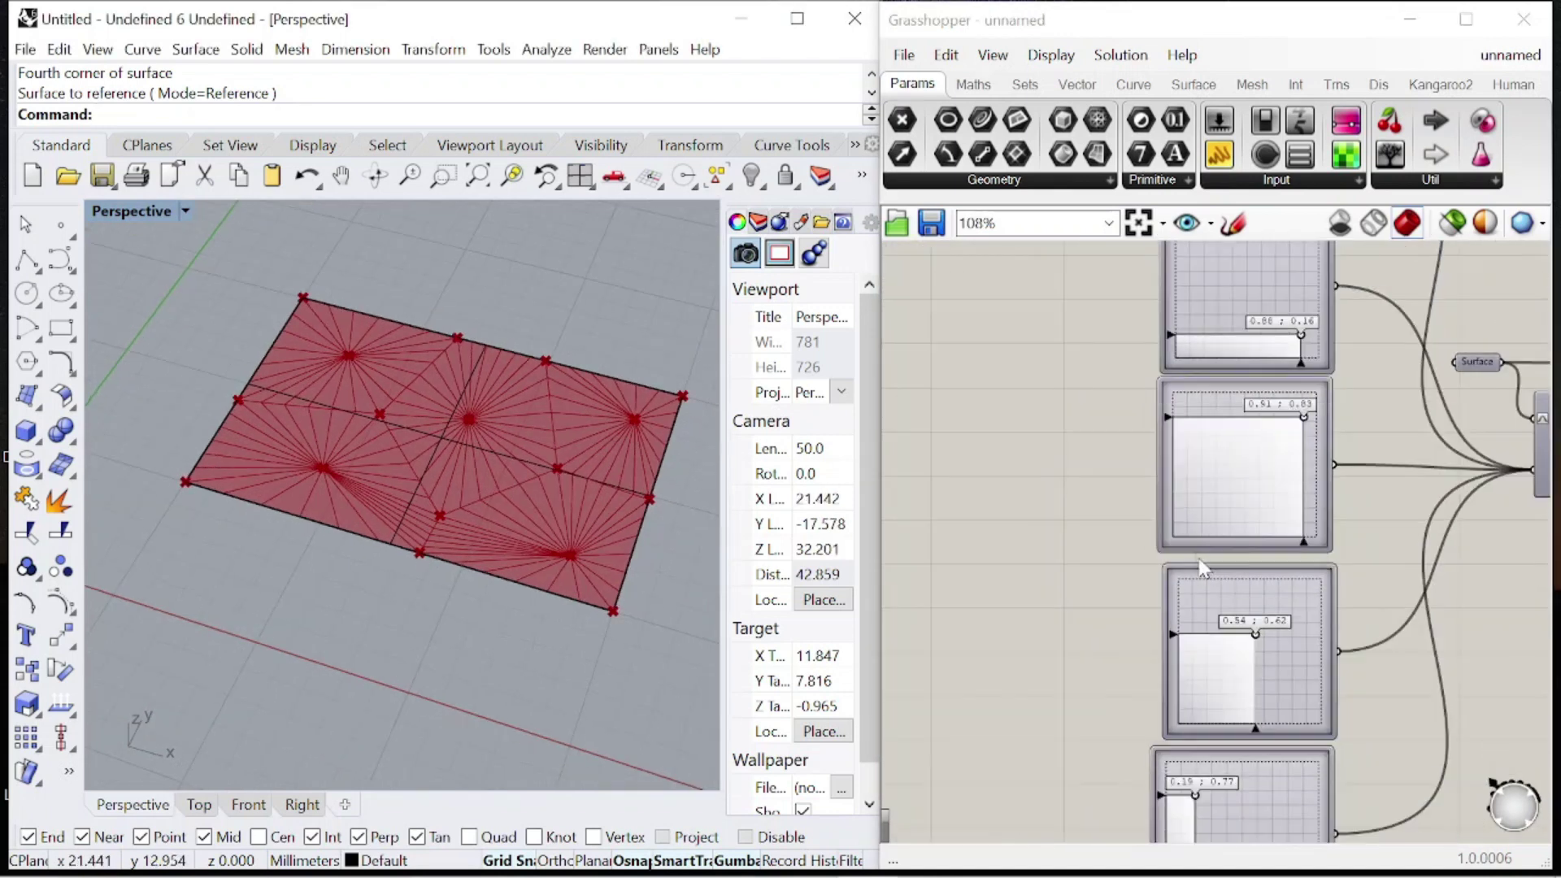
pyautogui.scroll(8, 1201, 320)
pyautogui.moveTo(1136, 455); pyautogui.dragTo(1144, 431)
pyautogui.scroll(2, 563, 403)
pyautogui.moveTo(588, 413); pyautogui.dragTo(587, 491, button='right')
pyautogui.scroll(-3, 1297, 553)
pyautogui.scroll(3, 1298, 559)
pyautogui.moveTo(1322, 631); pyautogui.dragTo(1282, 628)
# - Set the second-lowest two-dimensional point slider to 0.49 ; 0.67 and the lowest one to 0.19 ; 0.8
pyautogui.scroll(-3, 1310, 561)
pyautogui.scroll(1, 1310, 556)
pyautogui.scroll(3, 1300, 601)
pyautogui.moveTo(1317, 782); pyautogui.dragTo(1191, 756)
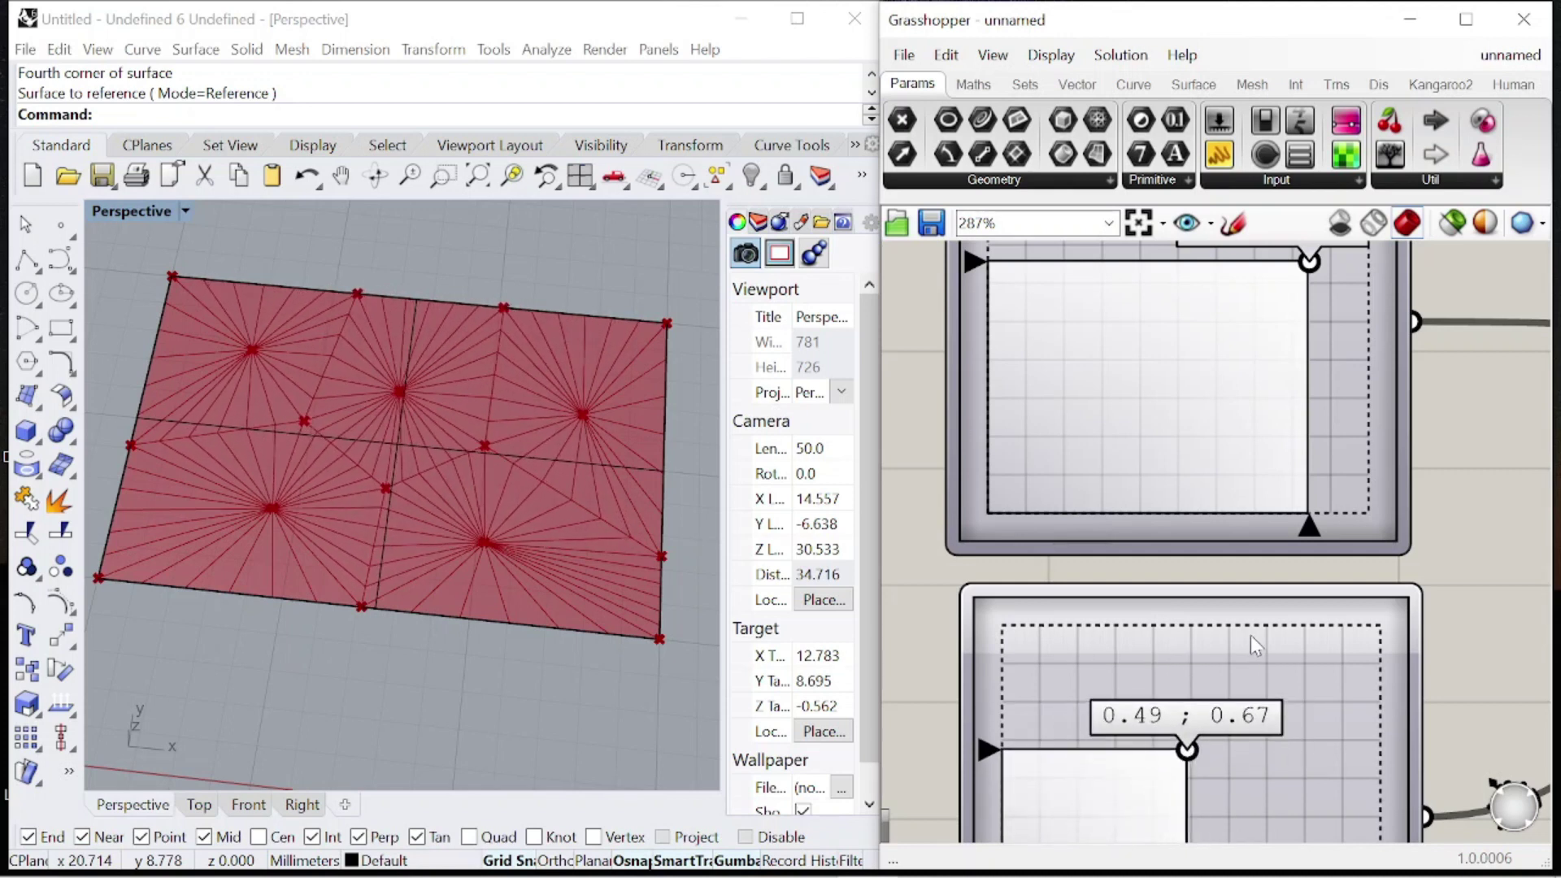
pyautogui.scroll(-7, 1228, 611)
pyautogui.moveTo(1173, 593); pyautogui.dragTo(1163, 390, button='right')
pyautogui.scroll(6, 1146, 608)
pyautogui.moveTo(1169, 574)
pyautogui.mouseDown()
pyautogui.moveTo(1159, 598)
pyautogui.moveTo(1185, 578)
pyautogui.moveTo(1156, 635)
pyautogui.moveTo(1185, 635)
pyautogui.moveTo(1177, 587)
pyautogui.moveTo(1201, 560)
pyautogui.moveTo(1167, 544)
pyautogui.moveTo(1183, 566)
pyautogui.mouseUp()
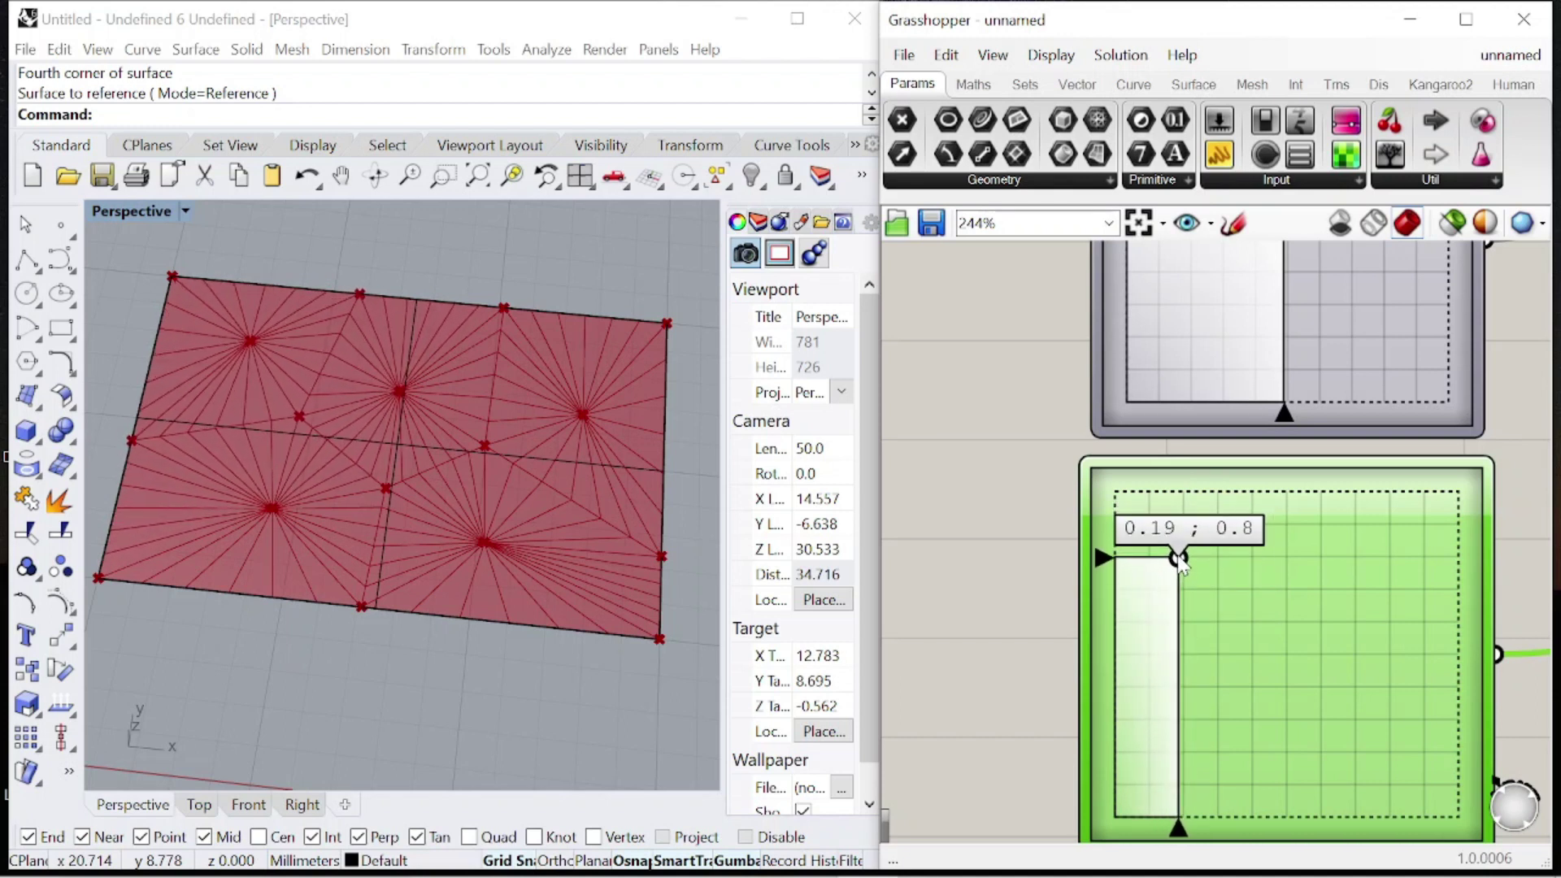
# - Examine the tweened lines radiating from the five points across the Voronoi cells
pyautogui.scroll(-6, 426, 468)
pyautogui.scroll(4, 428, 470)
pyautogui.moveTo(433, 473); pyautogui.dragTo(467, 447, button='right')
pyautogui.scroll(-6, 1036, 415)
pyautogui.scroll(6, 1265, 411)
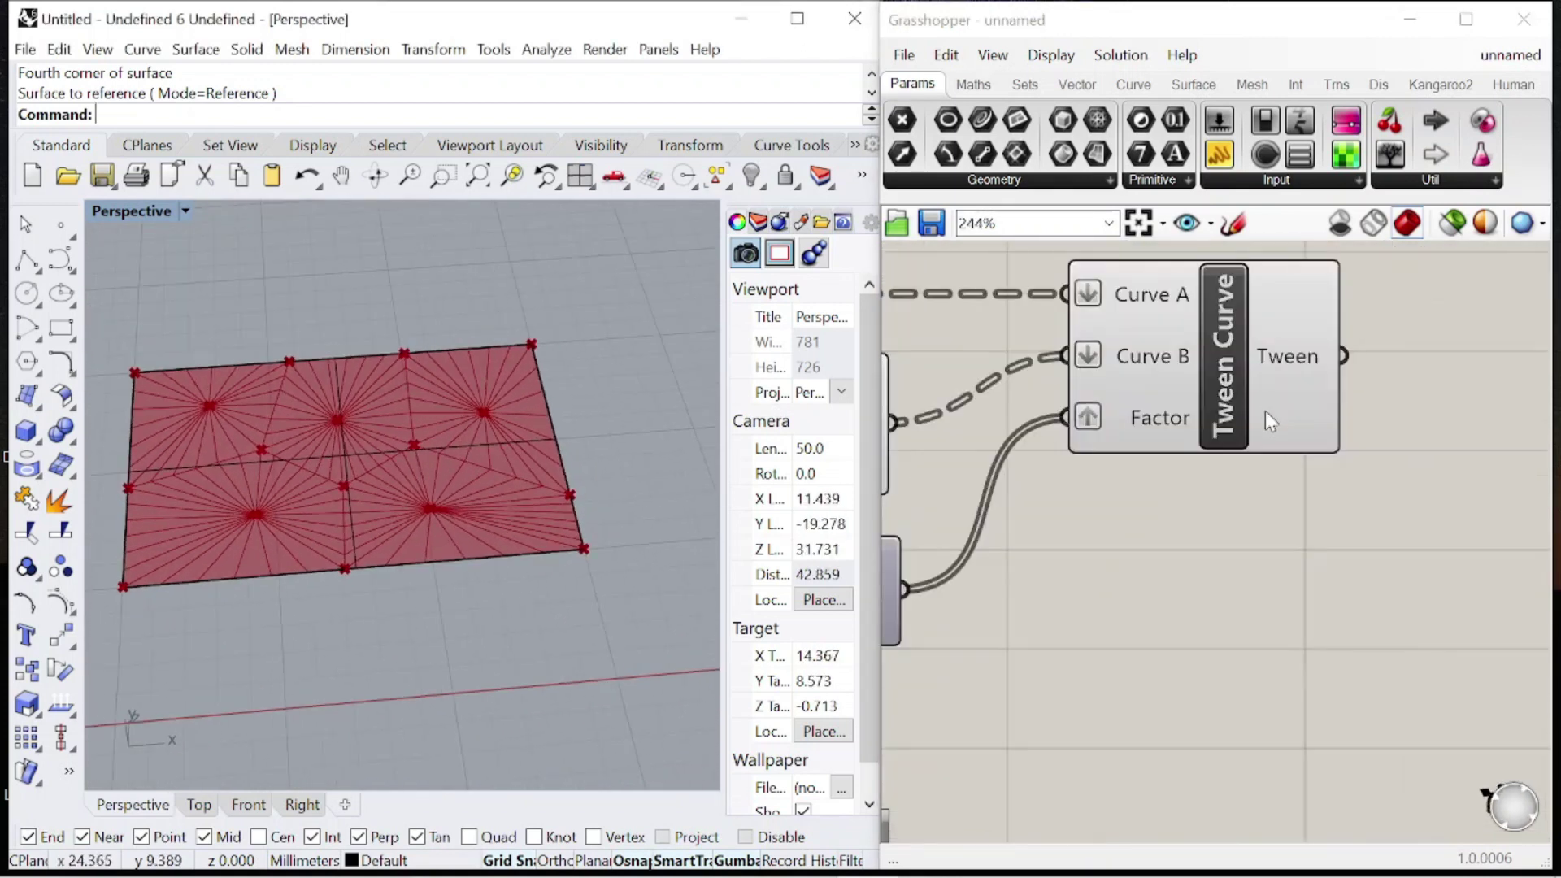
pyautogui.scroll(-5, 1266, 458)
pyautogui.click(1259, 421)
pyautogui.moveTo(463, 510); pyautogui.dragTo(403, 504, button='right')
pyautogui.scroll(4, 394, 415)
pyautogui.moveTo(403, 423); pyautogui.dragTo(363, 431, button='right')
pyautogui.scroll(-3, 500, 452)
# - Add a Sub Curve component beyond Tween Curve and connect the Tween output to its Base curve input
pyautogui.doubleClick(1339, 452)
pyautogui.press('Escape')
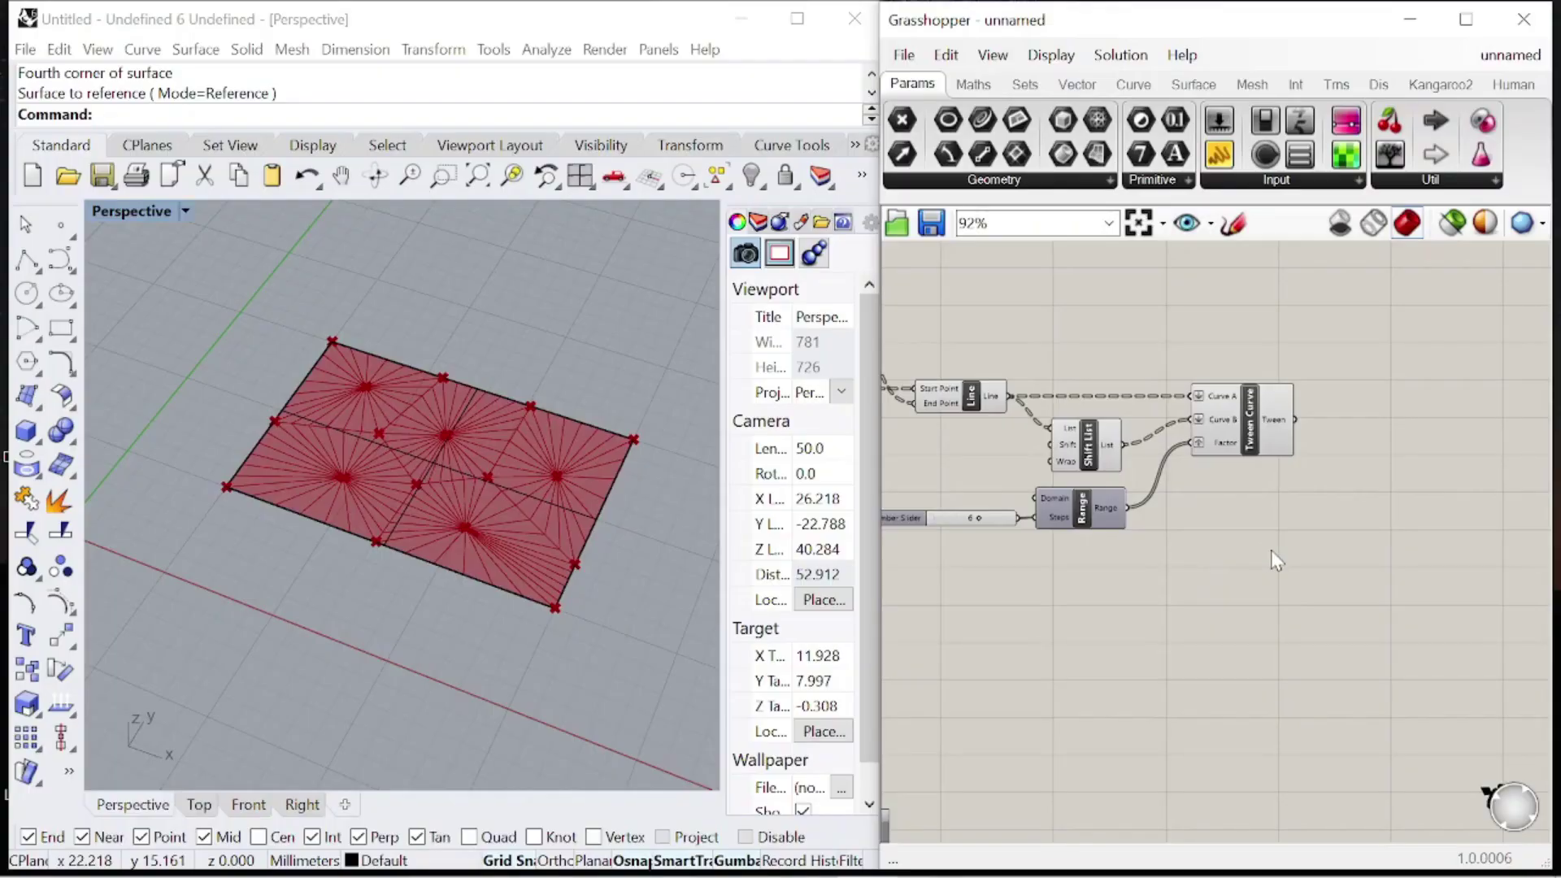
pyautogui.moveTo(1299, 544); pyautogui.dragTo(1162, 542, button='right')
pyautogui.scroll(4, 1183, 490)
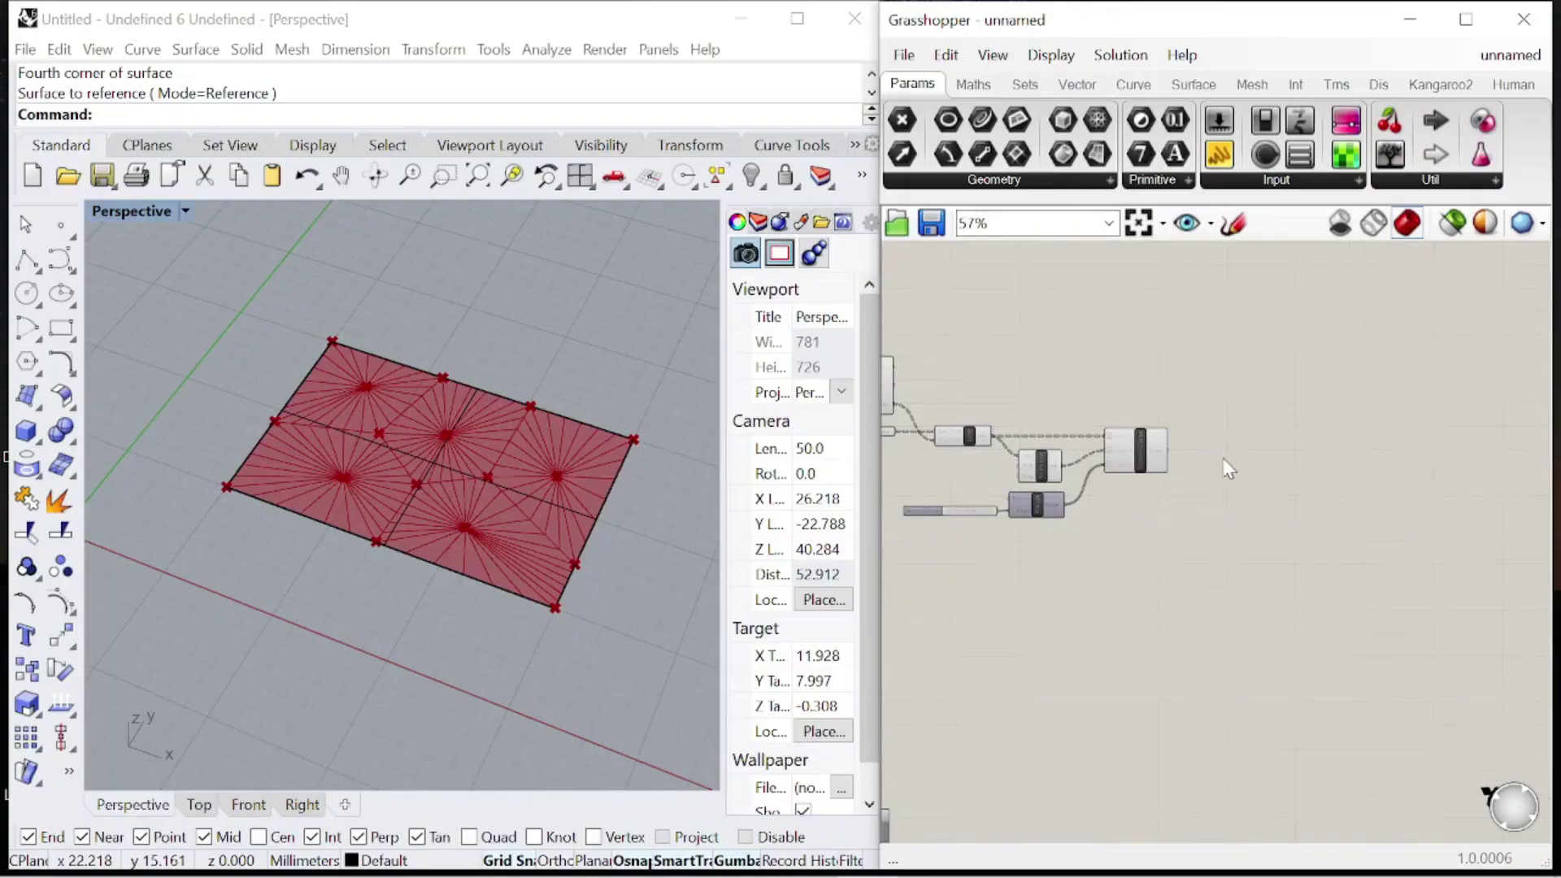
pyautogui.doubleClick(1241, 478)
pyautogui.write('su')
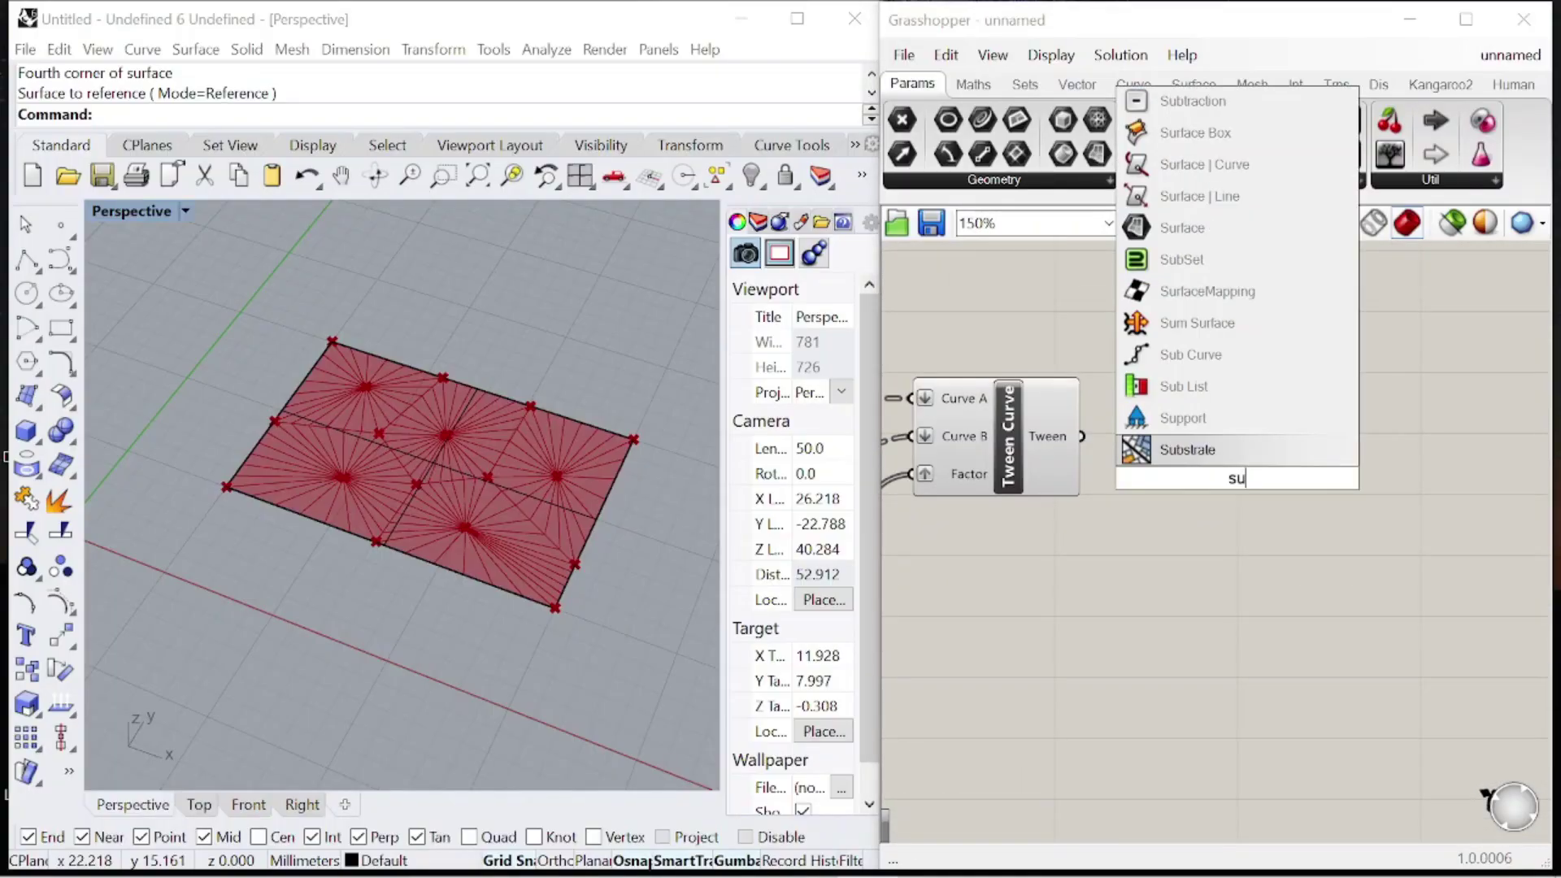
pyautogui.write('b curve')
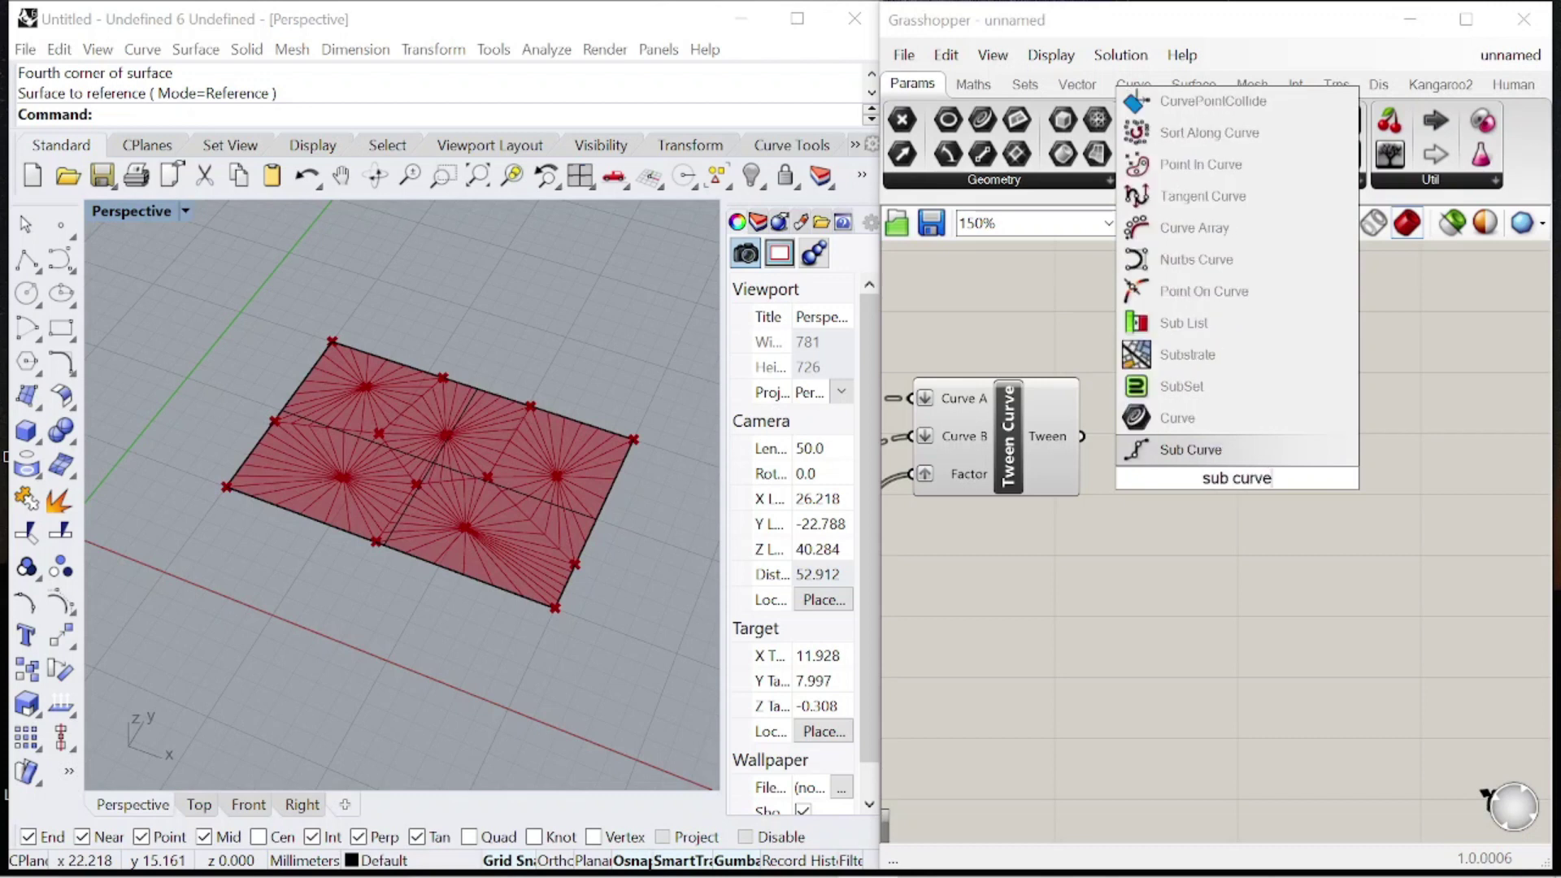
pyautogui.click(1164, 451)
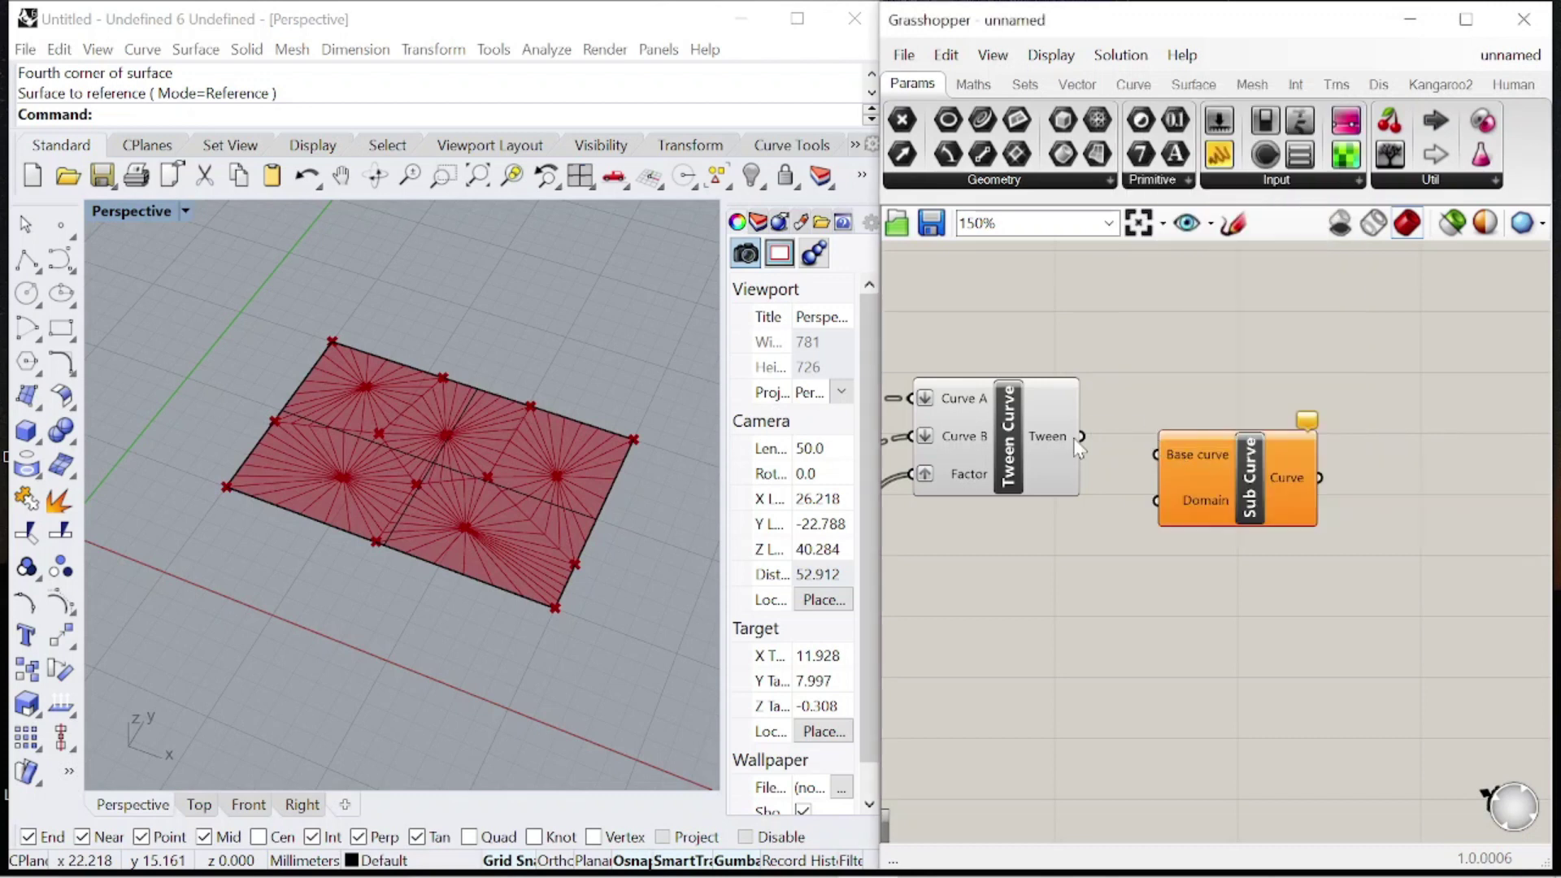
pyautogui.scroll(-2, 1217, 484)
pyautogui.moveTo(1149, 462); pyautogui.dragTo(1390, 477)
pyautogui.scroll(1, 1220, 485)
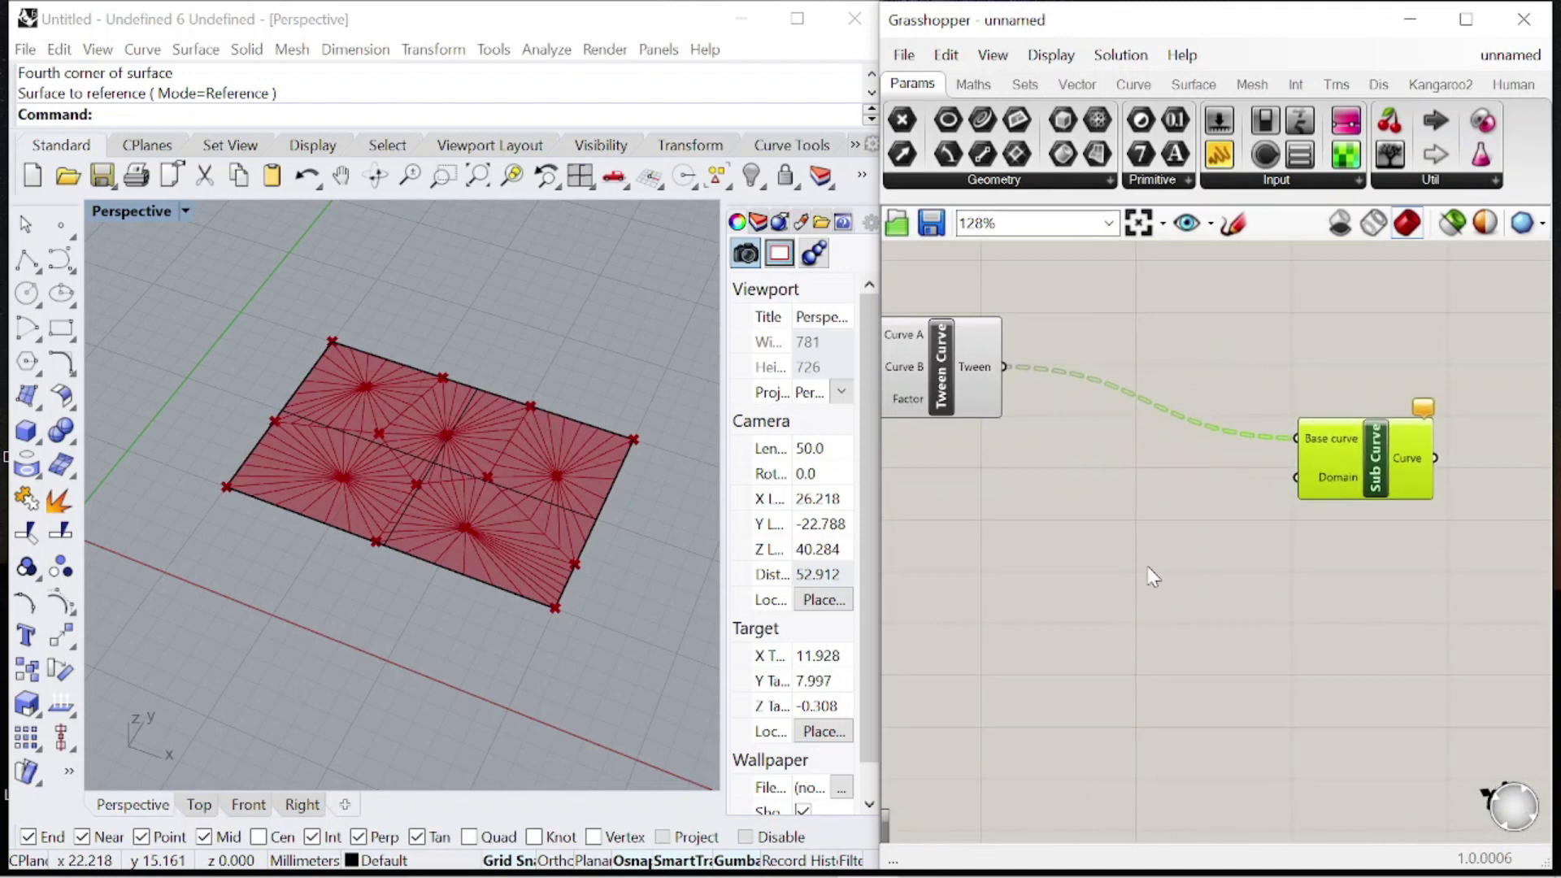
# - Add a Construct Domain component and connect its Domain output to Sub Curve's Domain input
pyautogui.click(1147, 566)
pyautogui.doubleClick(1147, 567)
pyautogui.write('const')
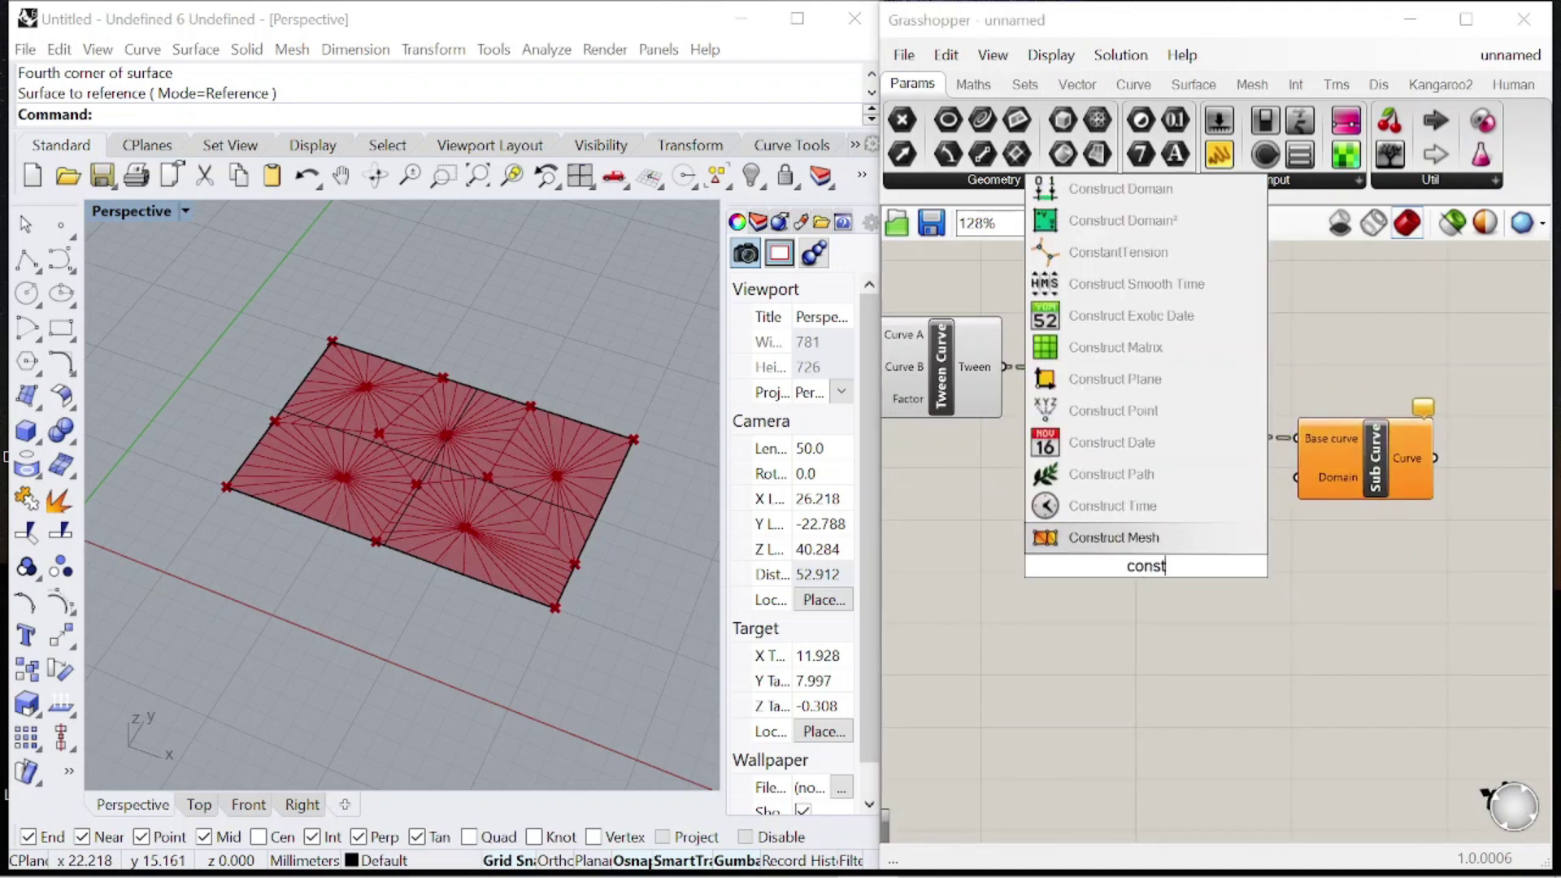
pyautogui.write('ruct domain')
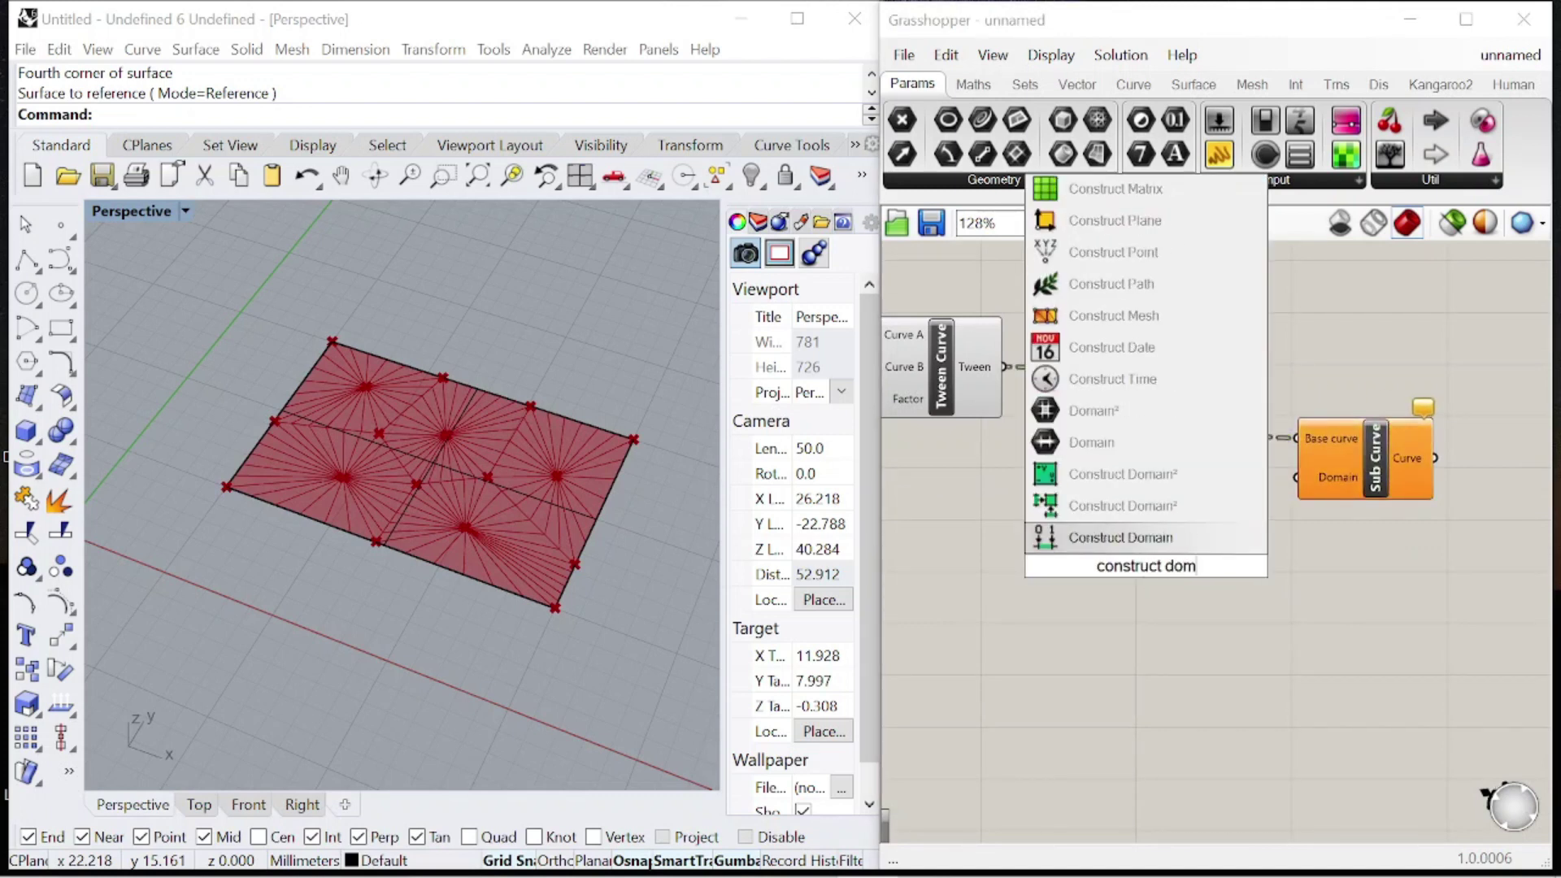
pyautogui.press('Return')
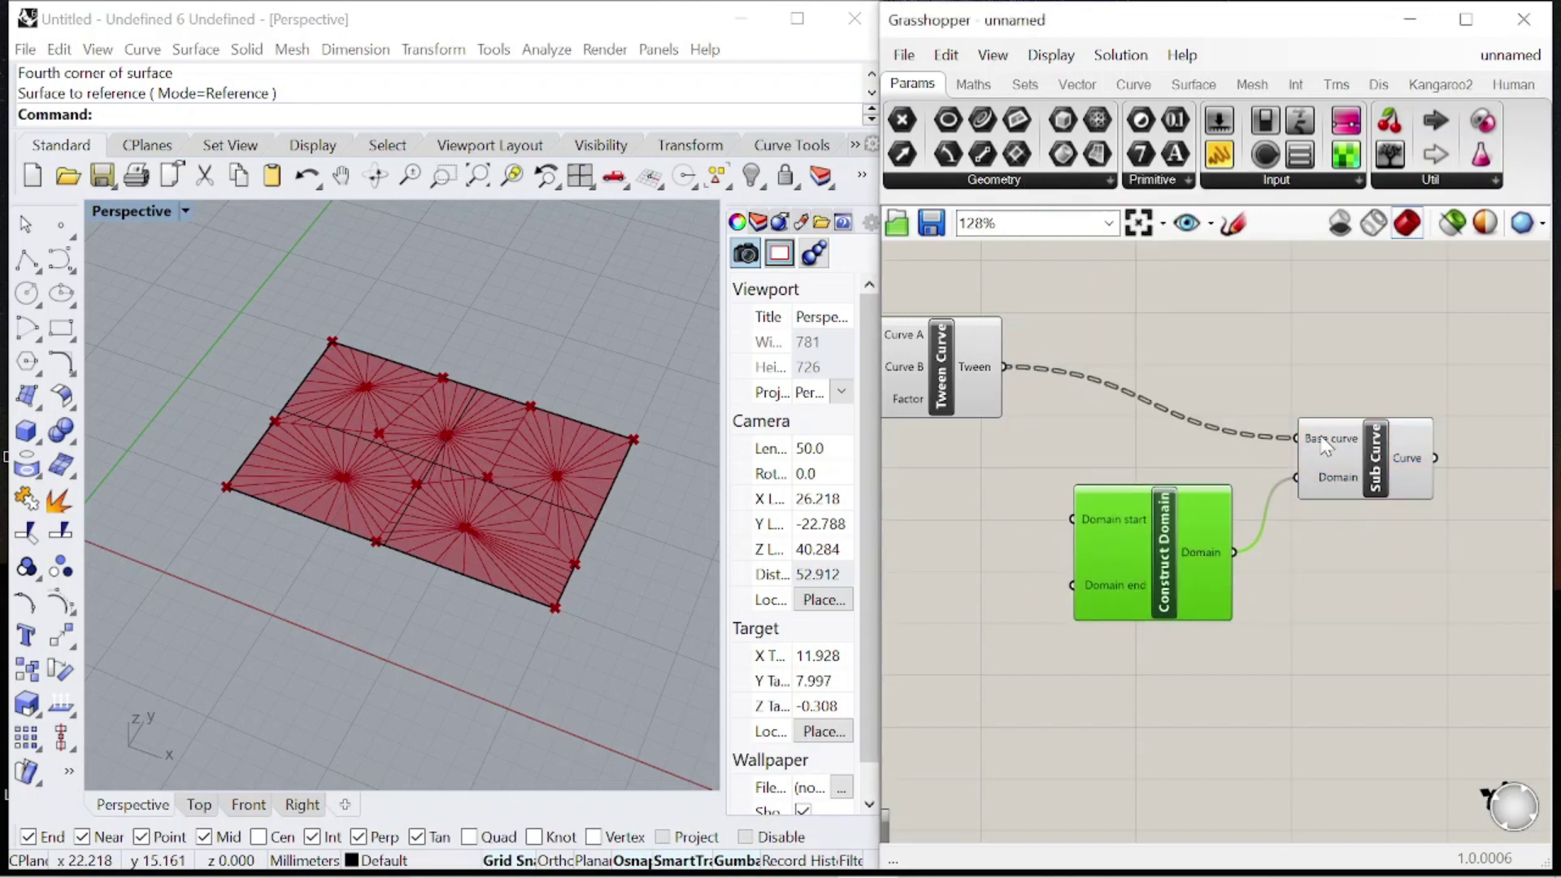
pyautogui.moveTo(978, 371)
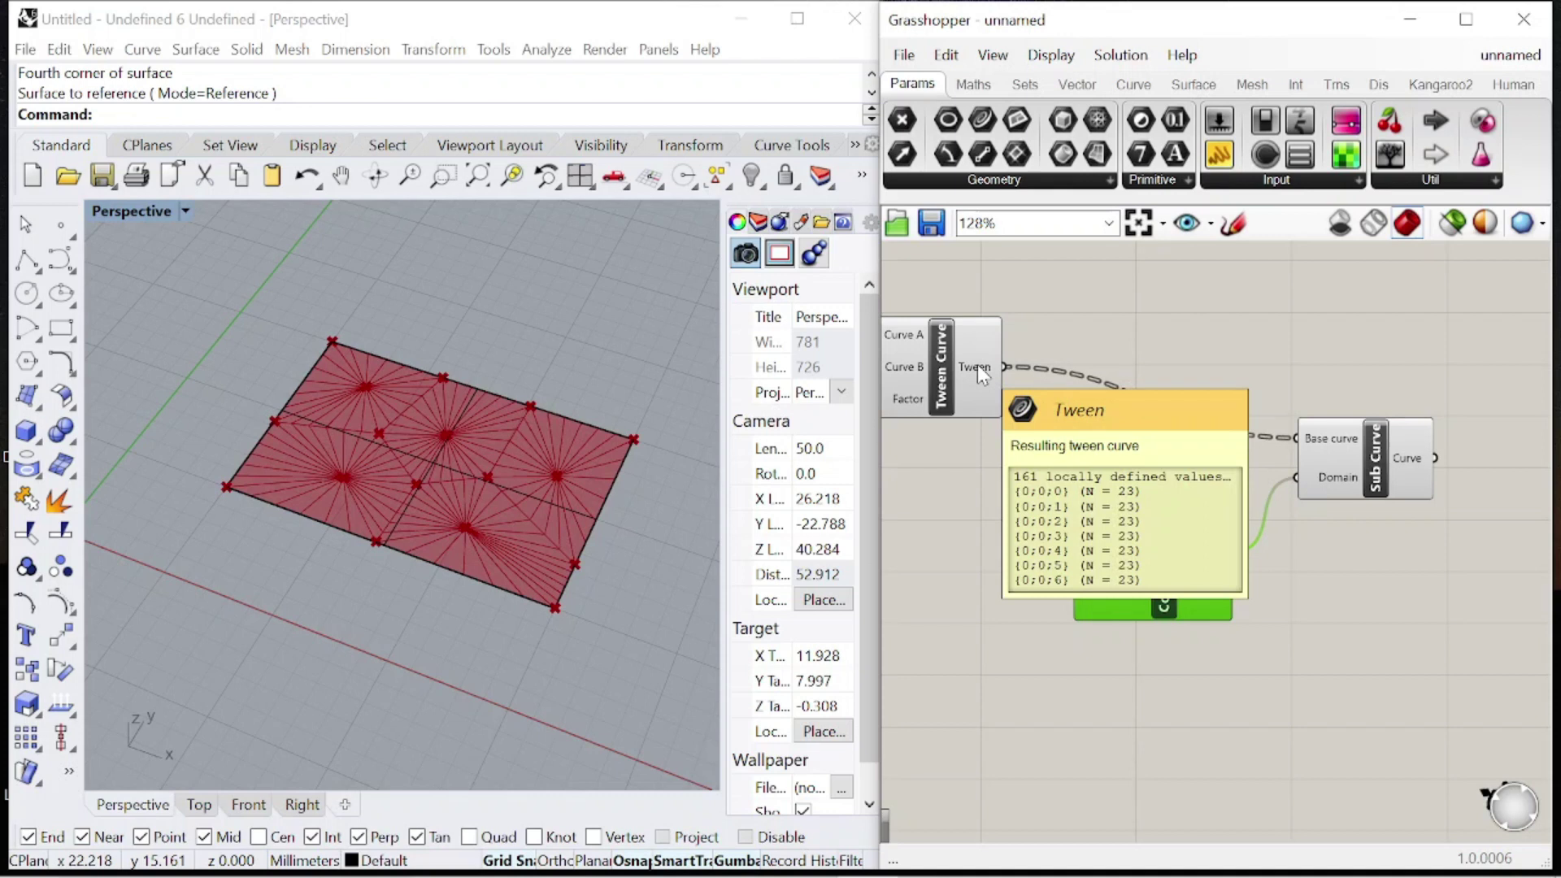
pyautogui.moveTo(1166, 564); pyautogui.dragTo(1186, 544)
# - Add a number slider ranging from 0 to 1.0 and connect it to Construct Domain's Domain start input
pyautogui.scroll(1, 1074, 530)
pyautogui.doubleClick(1047, 545)
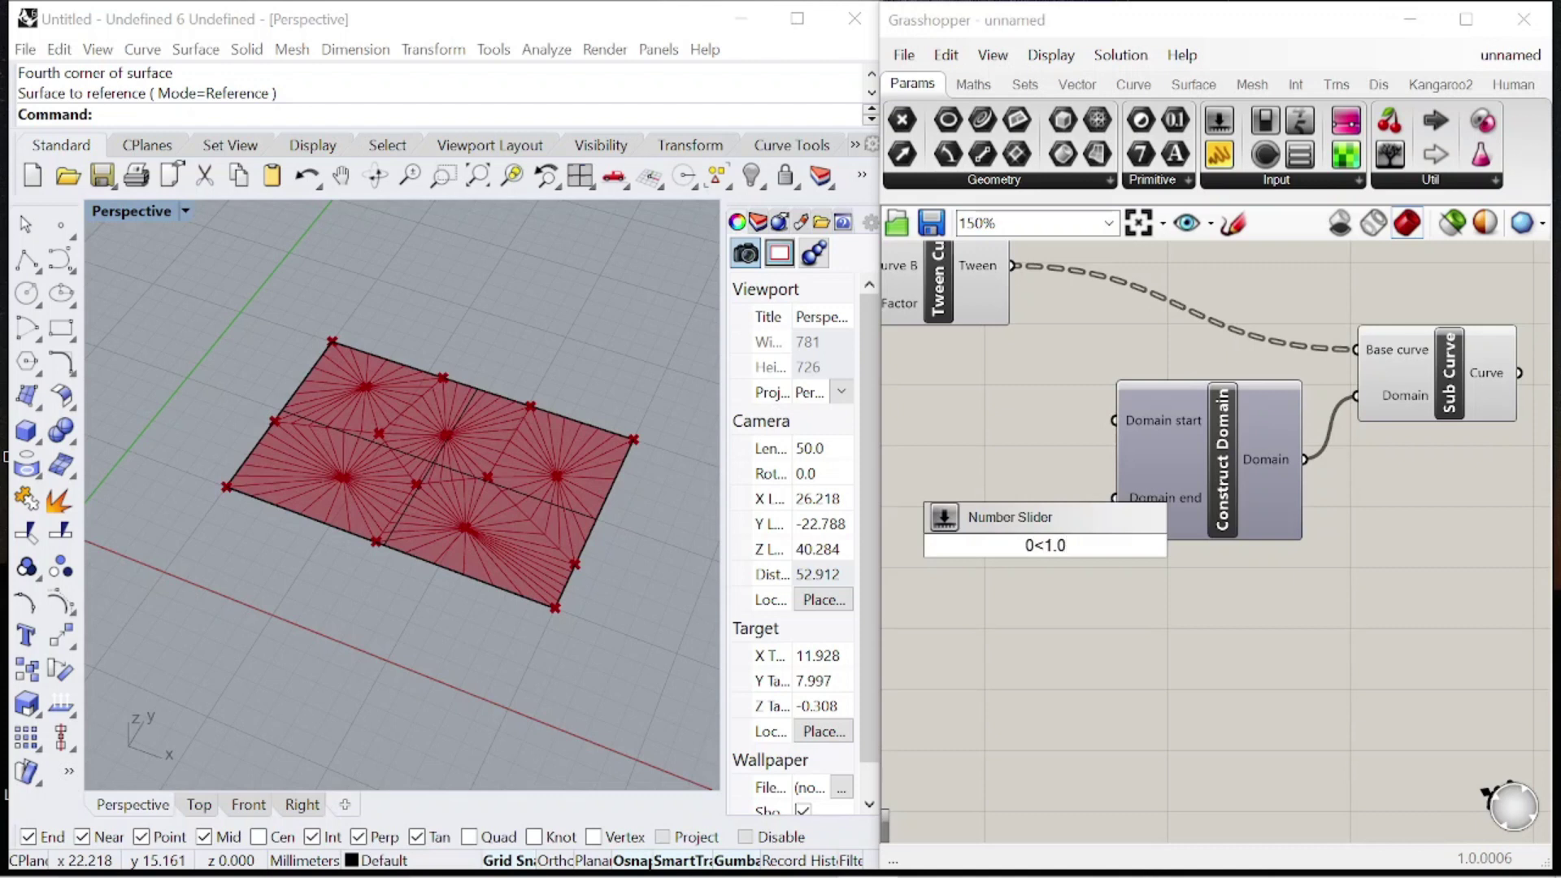
pyautogui.write('0<1.0')
pyautogui.press('Return')
pyautogui.moveTo(1108, 452); pyautogui.dragTo(978, 383)
# - Add a panel containing 1 and connect it to Construct Domain's Domain end input
pyautogui.scroll(1, 1093, 524)
pyautogui.doubleClick(1056, 506)
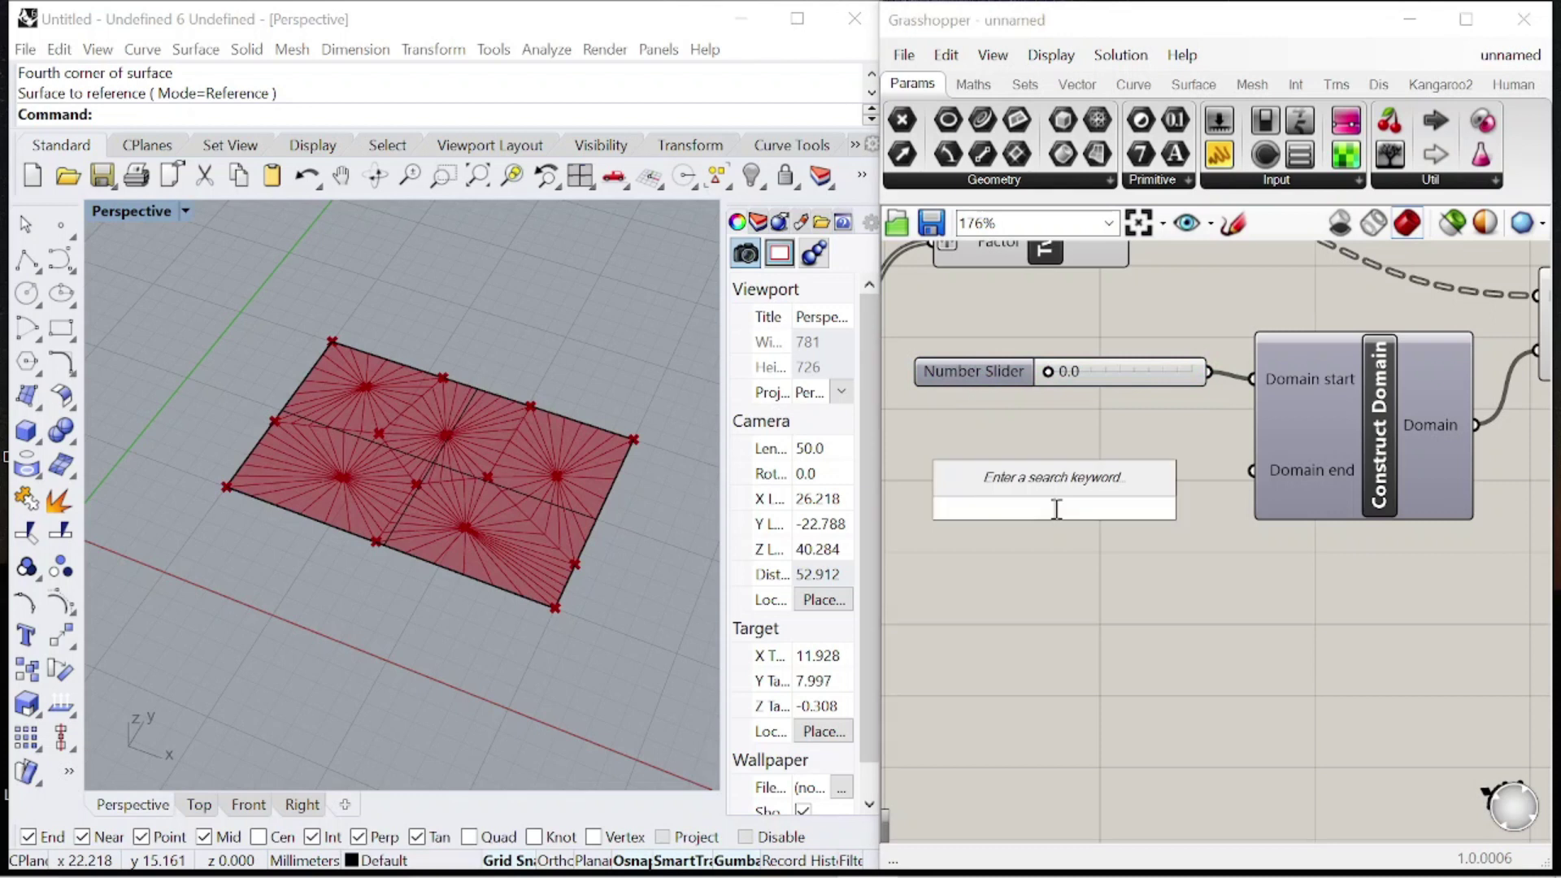
pyautogui.press('Return')
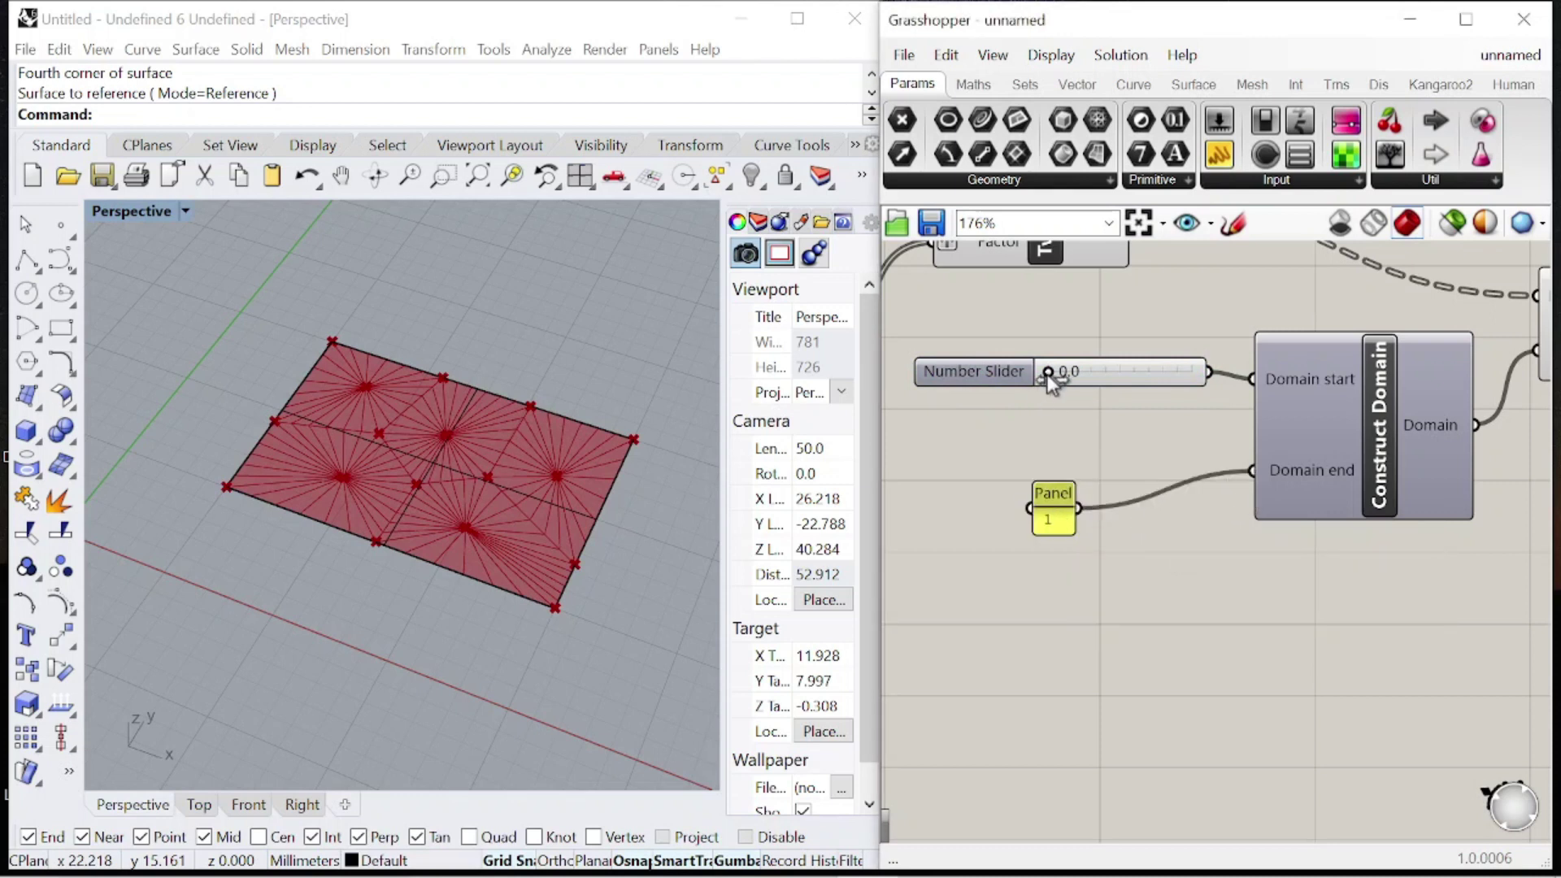
# - Move Sub Curve with its domain components so its Base curve input lines up with Tween Curve's output
pyautogui.scroll(-5, 1207, 472)
pyautogui.scroll(4, 1390, 460)
pyautogui.moveTo(1448, 543); pyautogui.dragTo(938, 338)
pyautogui.scroll(-5, 1045, 399)
pyautogui.moveTo(1195, 372); pyautogui.dragTo(1356, 341)
pyautogui.click(1253, 364)
# - Highlight Sub Curve's geometry in the viewport and set the Domain start slider to 0.2
pyautogui.scroll(4, 1252, 364)
pyautogui.click(1403, 355)
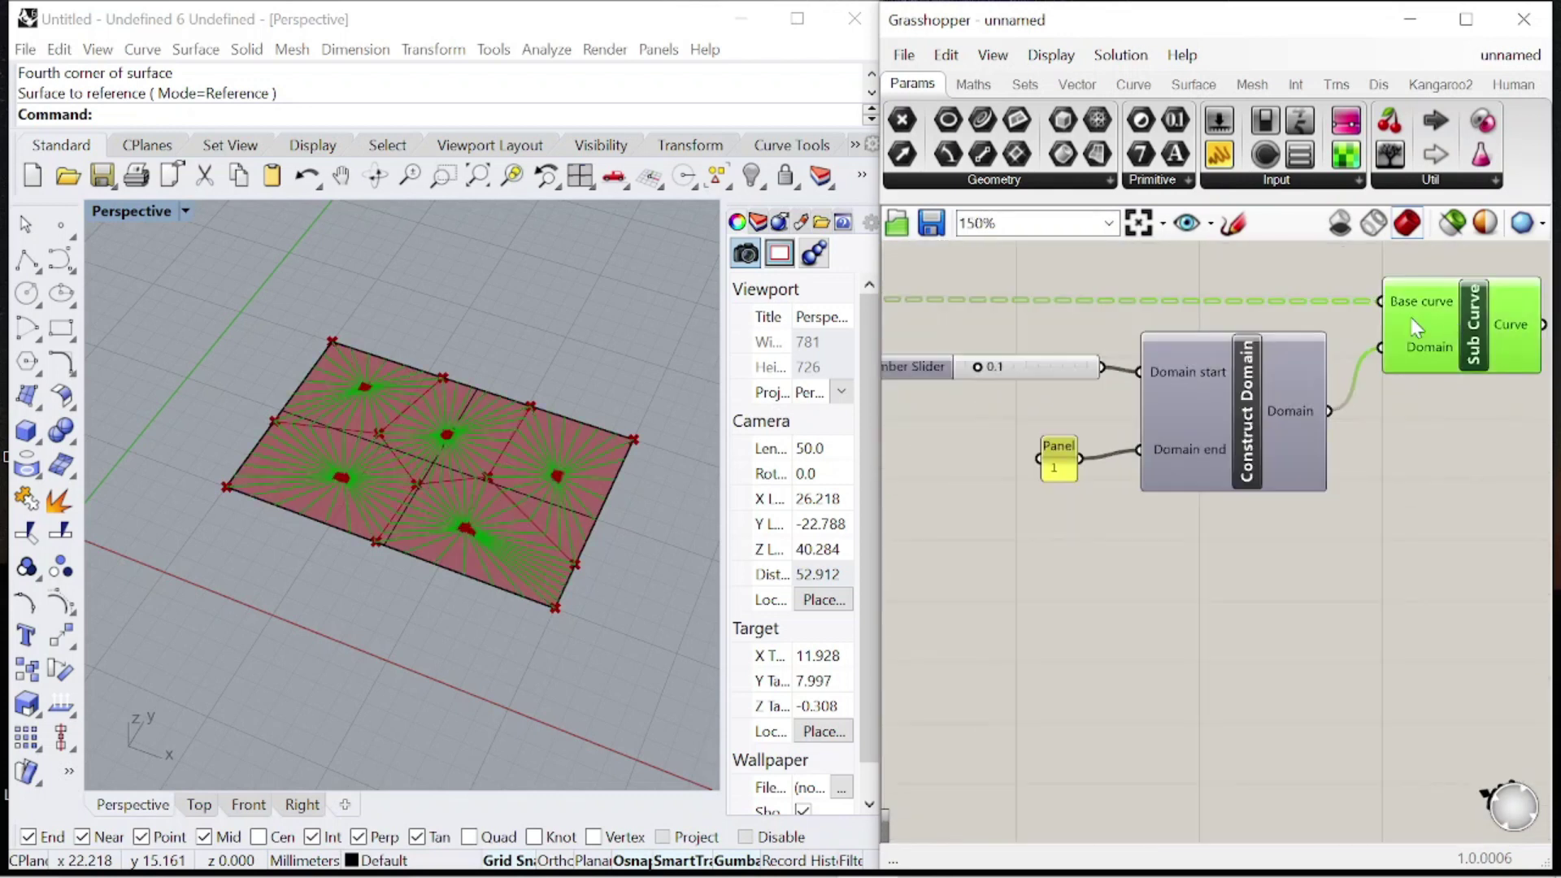
pyautogui.scroll(8, 307, 447)
pyautogui.scroll(-4, 333, 524)
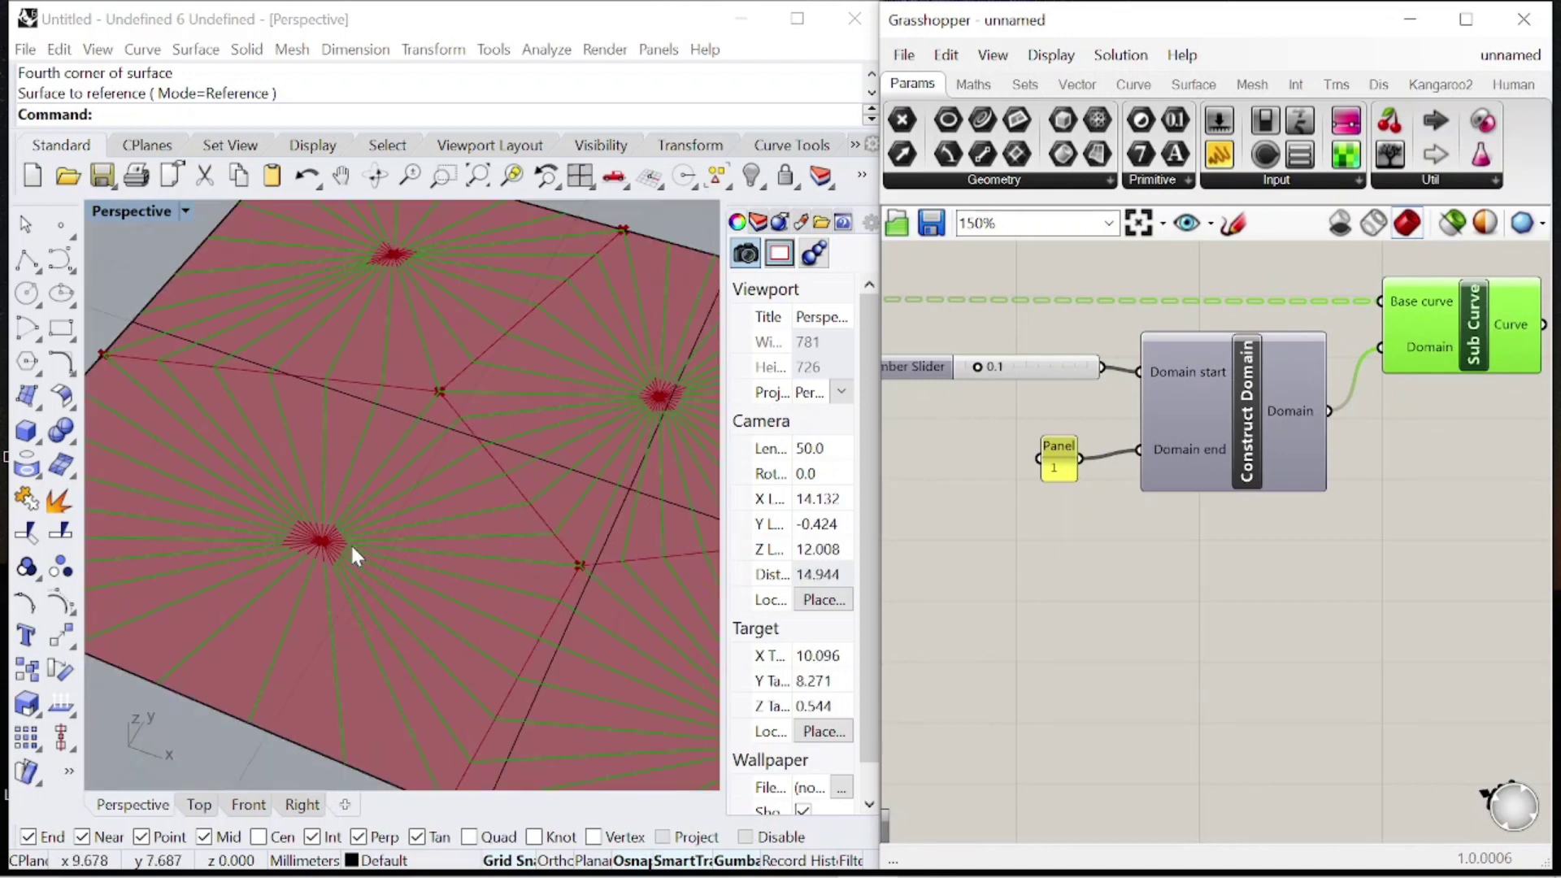
pyautogui.scroll(5, 971, 403)
pyautogui.scroll(-6, 428, 447)
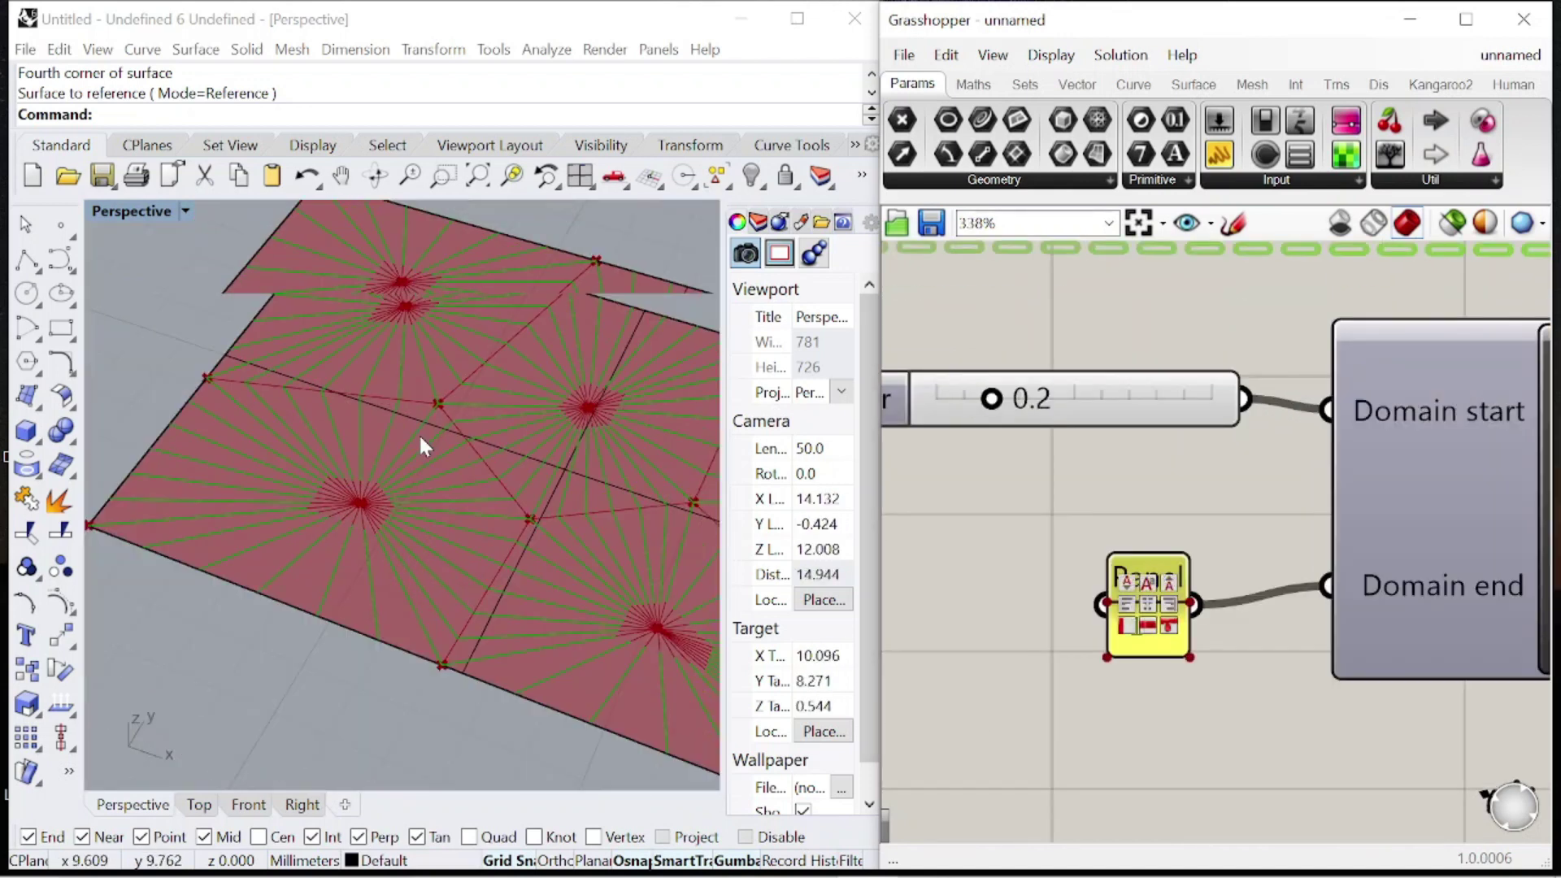
pyautogui.scroll(4, 476, 475)
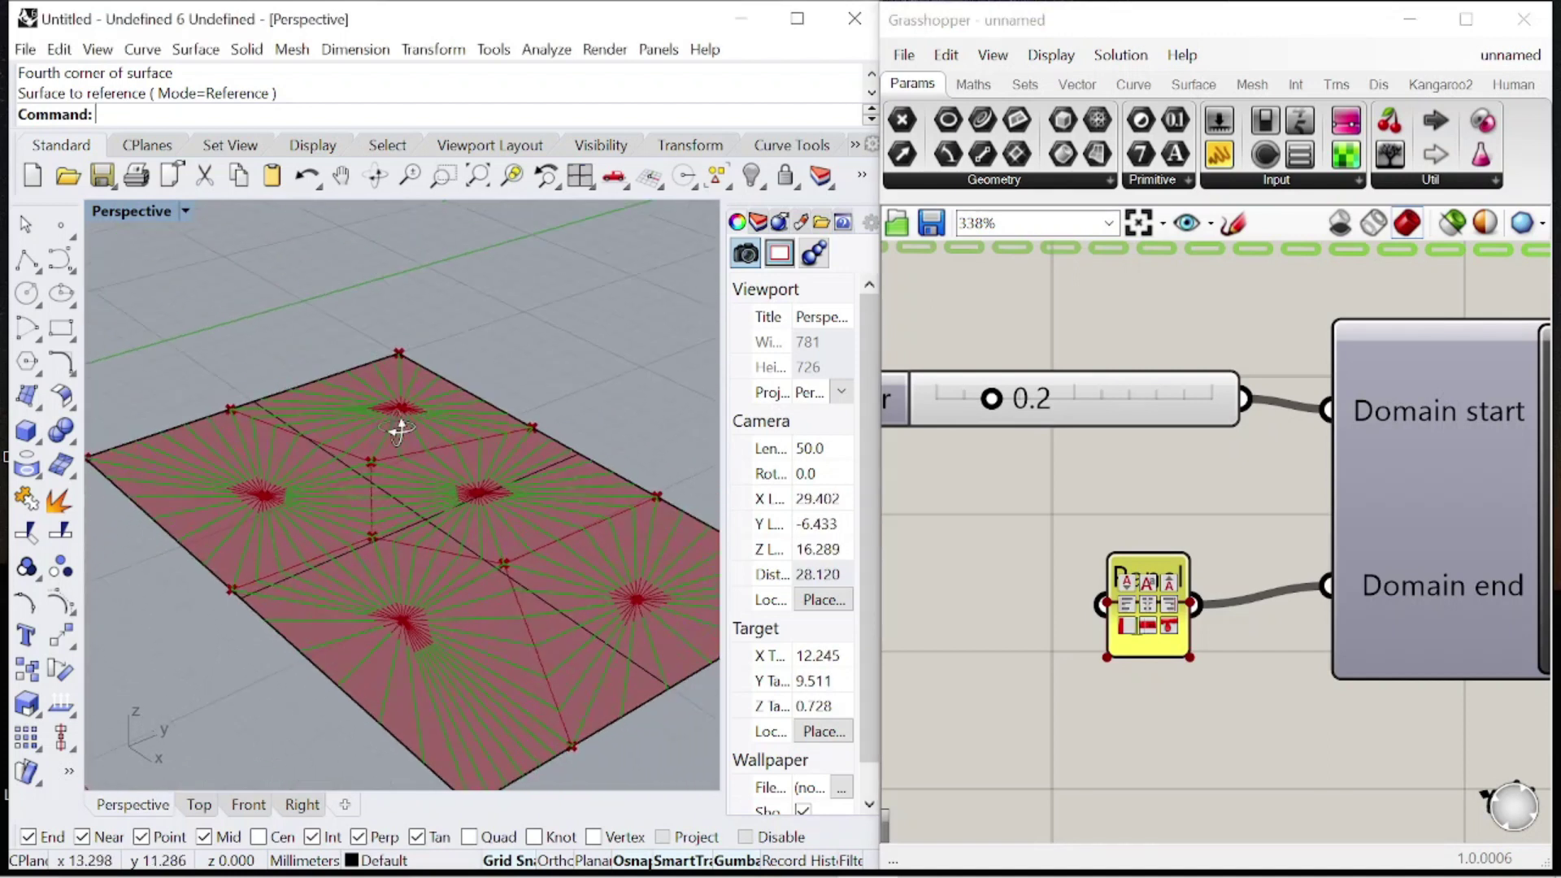
# - Turn off the preview of the components upstream of Sub Curve and view the trimmed lines alone
pyautogui.scroll(-7, 1231, 432)
pyautogui.scroll(-3, 1231, 433)
pyautogui.moveTo(1114, 522); pyautogui.dragTo(890, 366)
pyautogui.rightClick(969, 313)
pyautogui.click(1078, 350)
pyautogui.click(1074, 355)
pyautogui.scroll(-10, 401, 499)
pyautogui.scroll(6, 413, 498)
pyautogui.moveTo(414, 498); pyautogui.dragTo(614, 510, button='right')
pyautogui.scroll(5, 1320, 442)
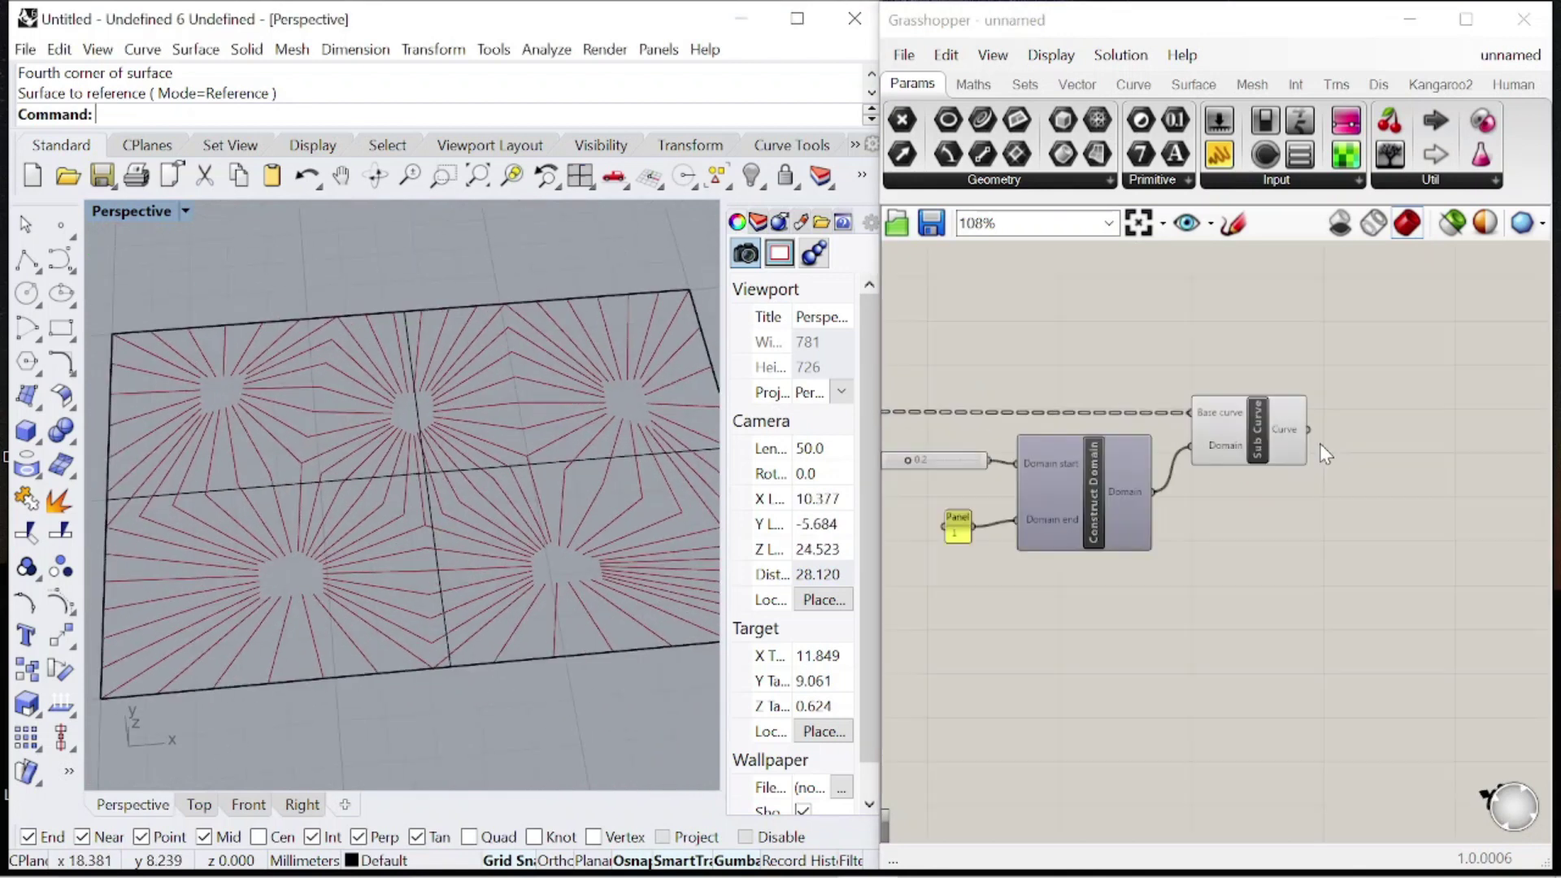
# - Add a Divide Curve component beyond Sub Curve and connect Sub Curve's Curve output to its Curve input
pyautogui.doubleClick(1410, 500)
pyautogui.write('divide')
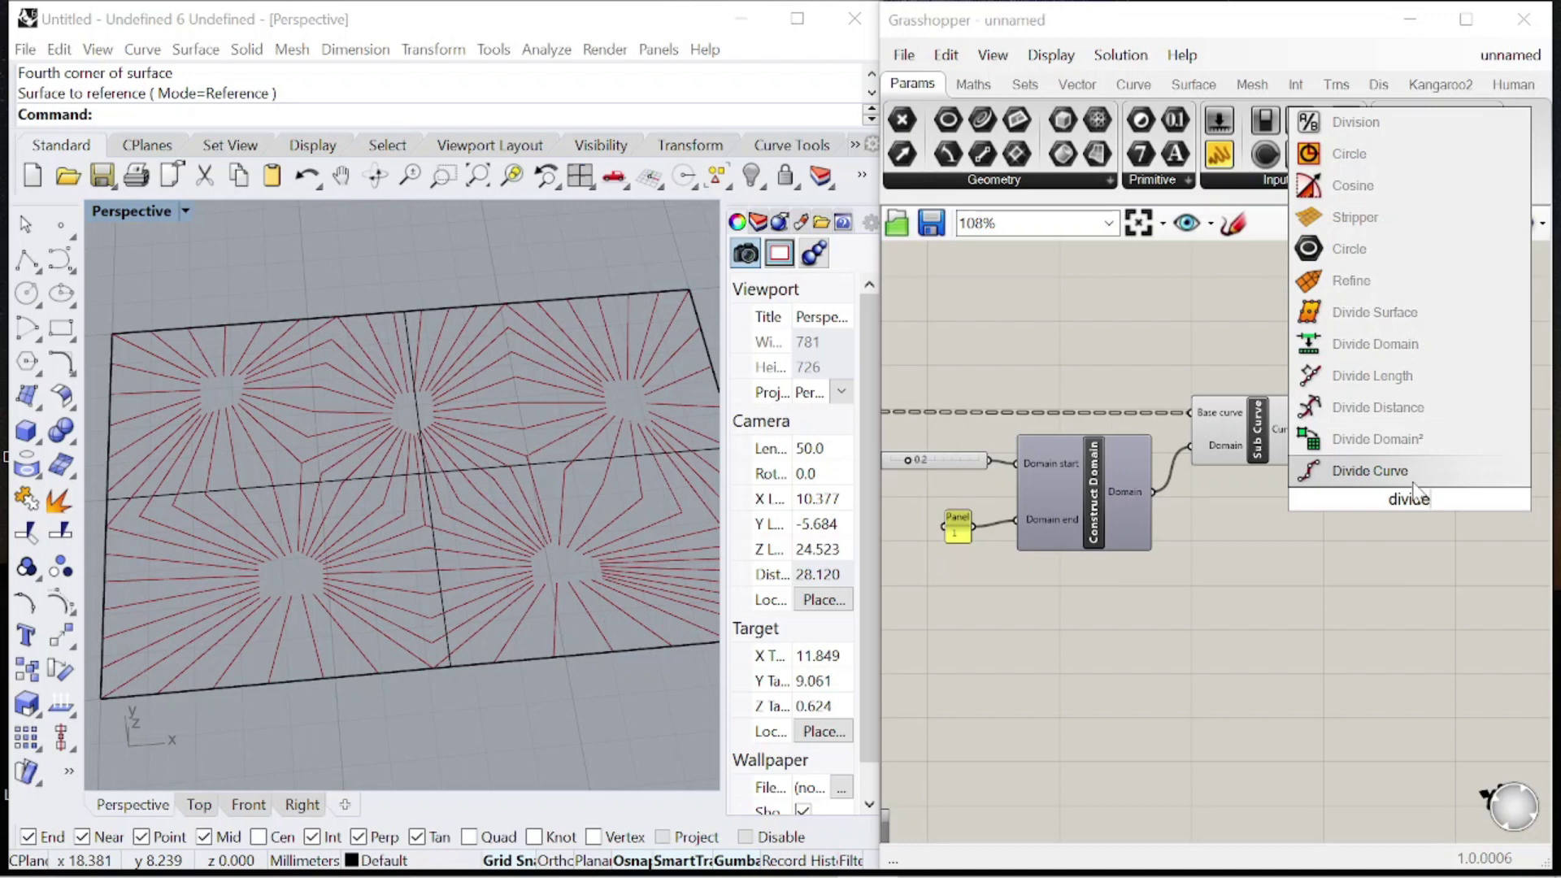
pyautogui.press('Return')
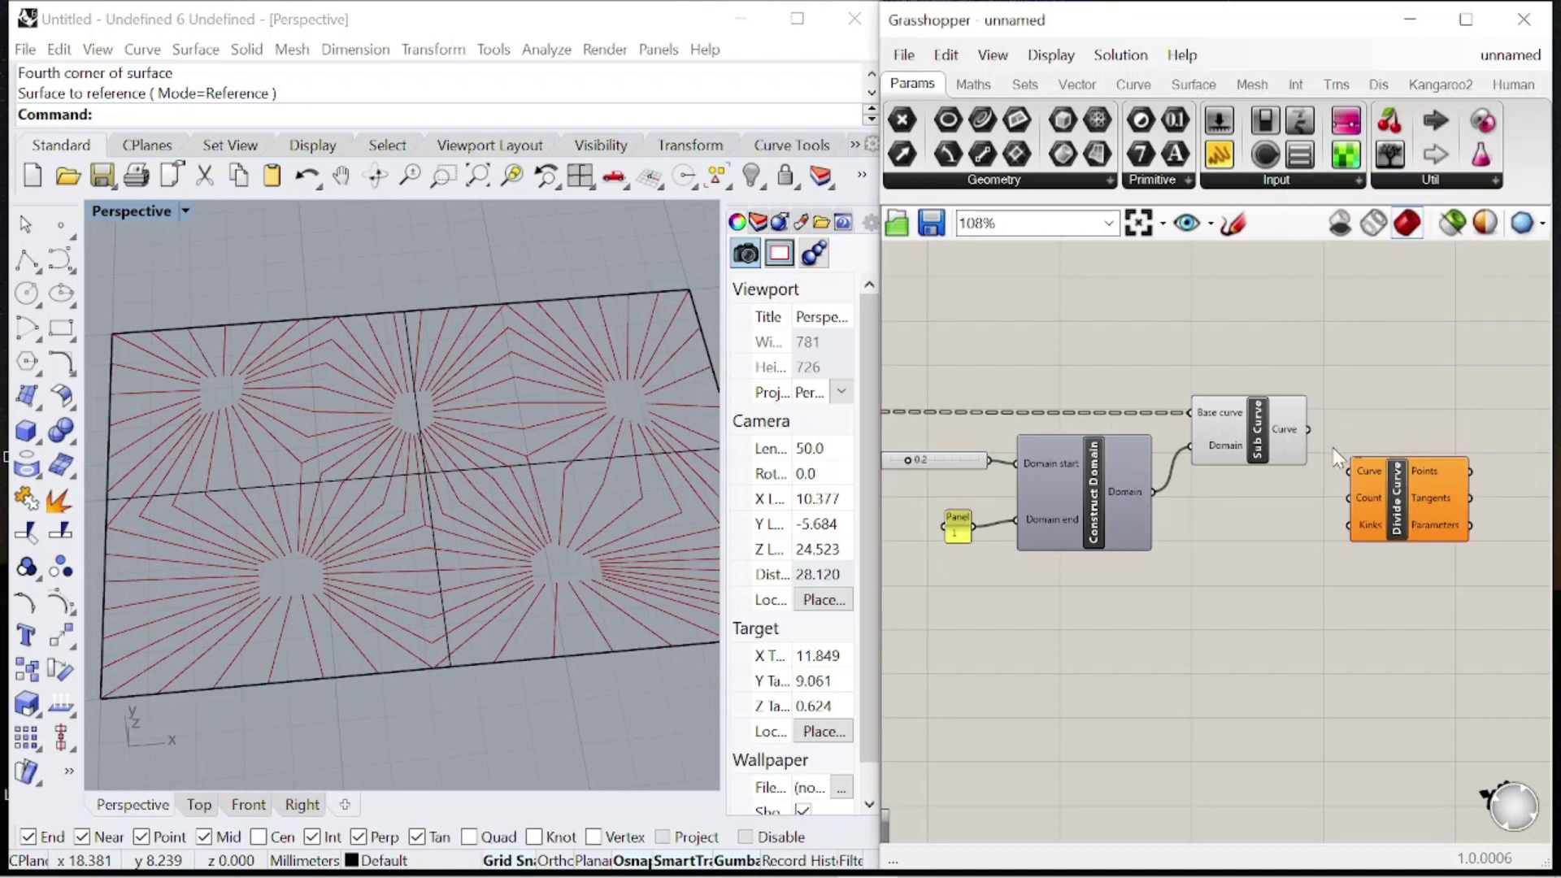
pyautogui.moveTo(1348, 469); pyautogui.dragTo(1341, 472)
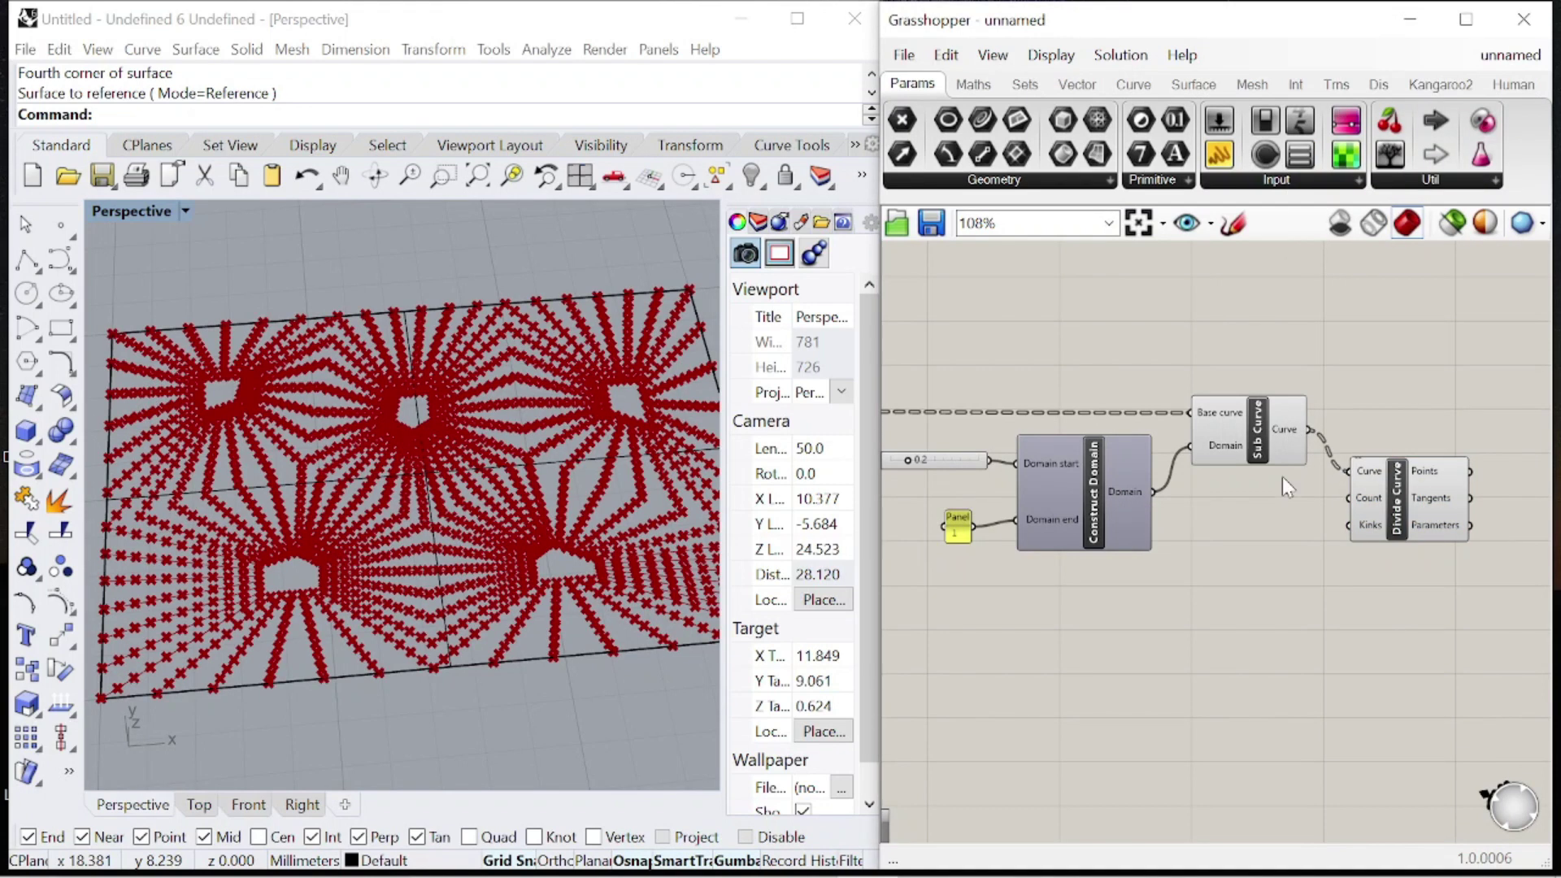
pyautogui.scroll(1, 1397, 503)
pyautogui.moveTo(1396, 503); pyautogui.dragTo(1304, 478, button='right')
pyautogui.moveTo(1303, 478); pyautogui.dragTo(1404, 502)
# - Add a number slider set to 10 and connect it to Divide Curve's Count input
pyautogui.doubleClick(1212, 516)
pyautogui.write('0')
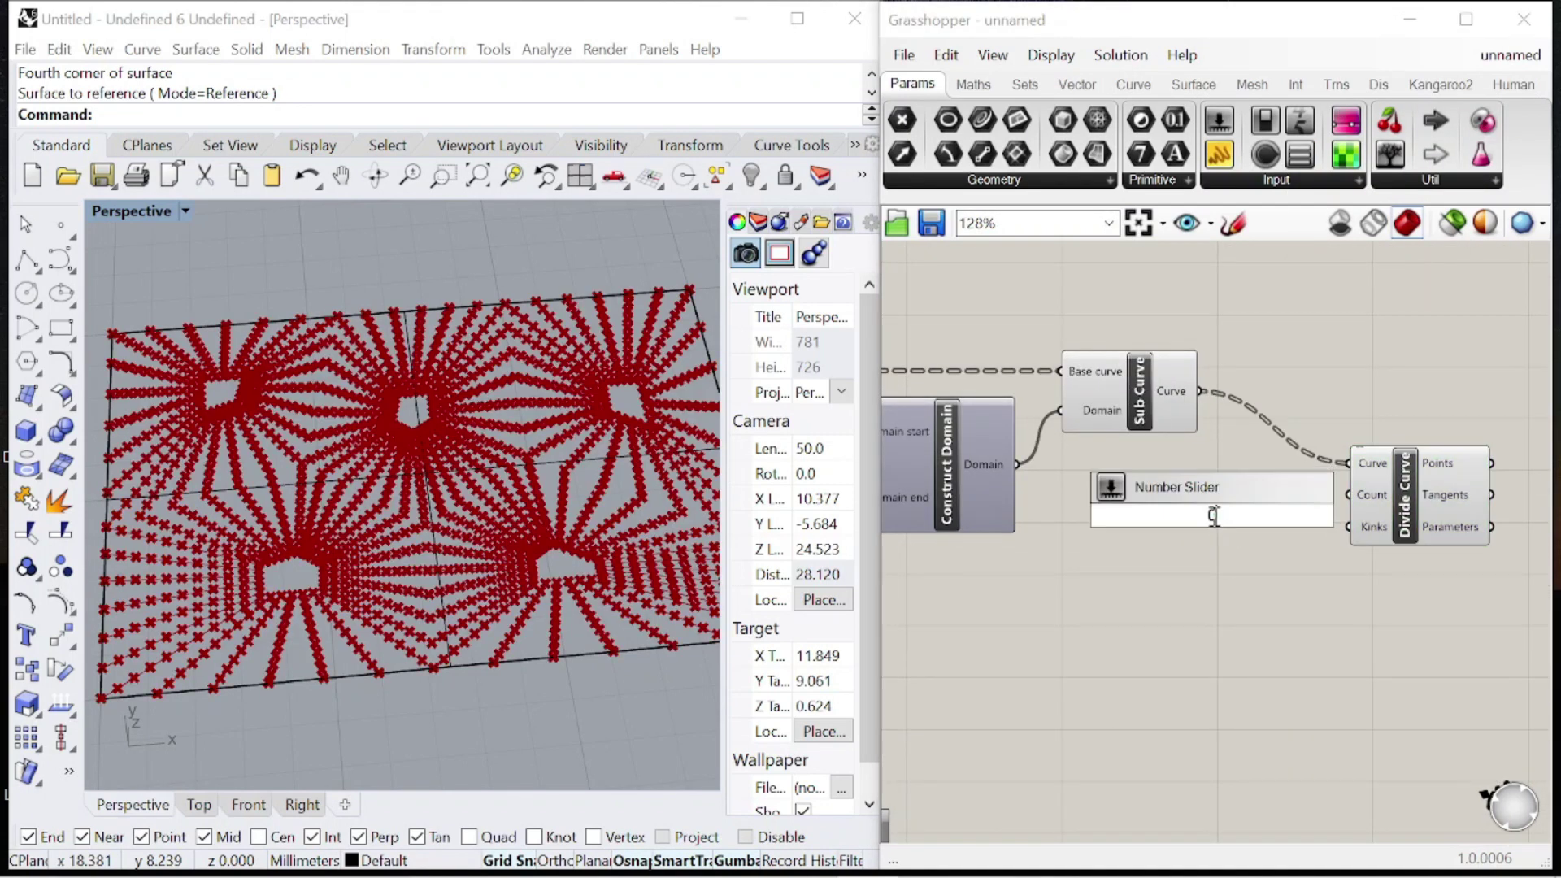
pyautogui.press('Return')
pyautogui.scroll(3, 1330, 509)
pyautogui.moveTo(1310, 520); pyautogui.dragTo(1357, 488)
pyautogui.moveTo(1090, 522); pyautogui.dragTo(1274, 540)
# - Move Divide Curve and its count slider further downstream, lining them up with Sub Curve's output
pyautogui.scroll(-3, 1158, 514)
pyautogui.moveTo(1376, 623); pyautogui.dragTo(1161, 480)
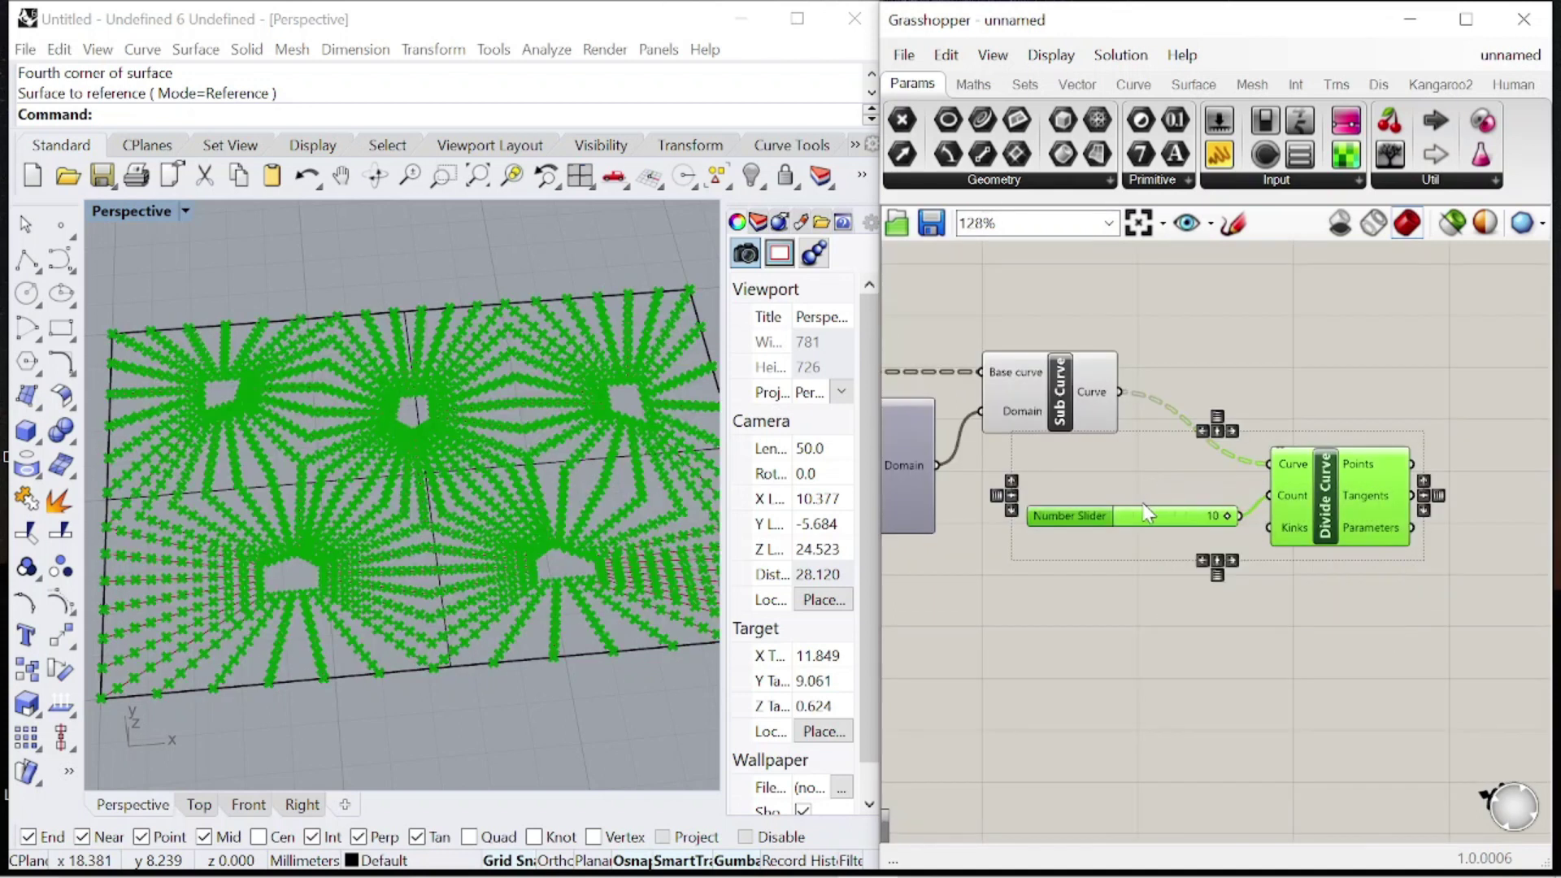
pyautogui.scroll(-2, 1162, 480)
pyautogui.moveTo(1317, 511); pyautogui.dragTo(1371, 478)
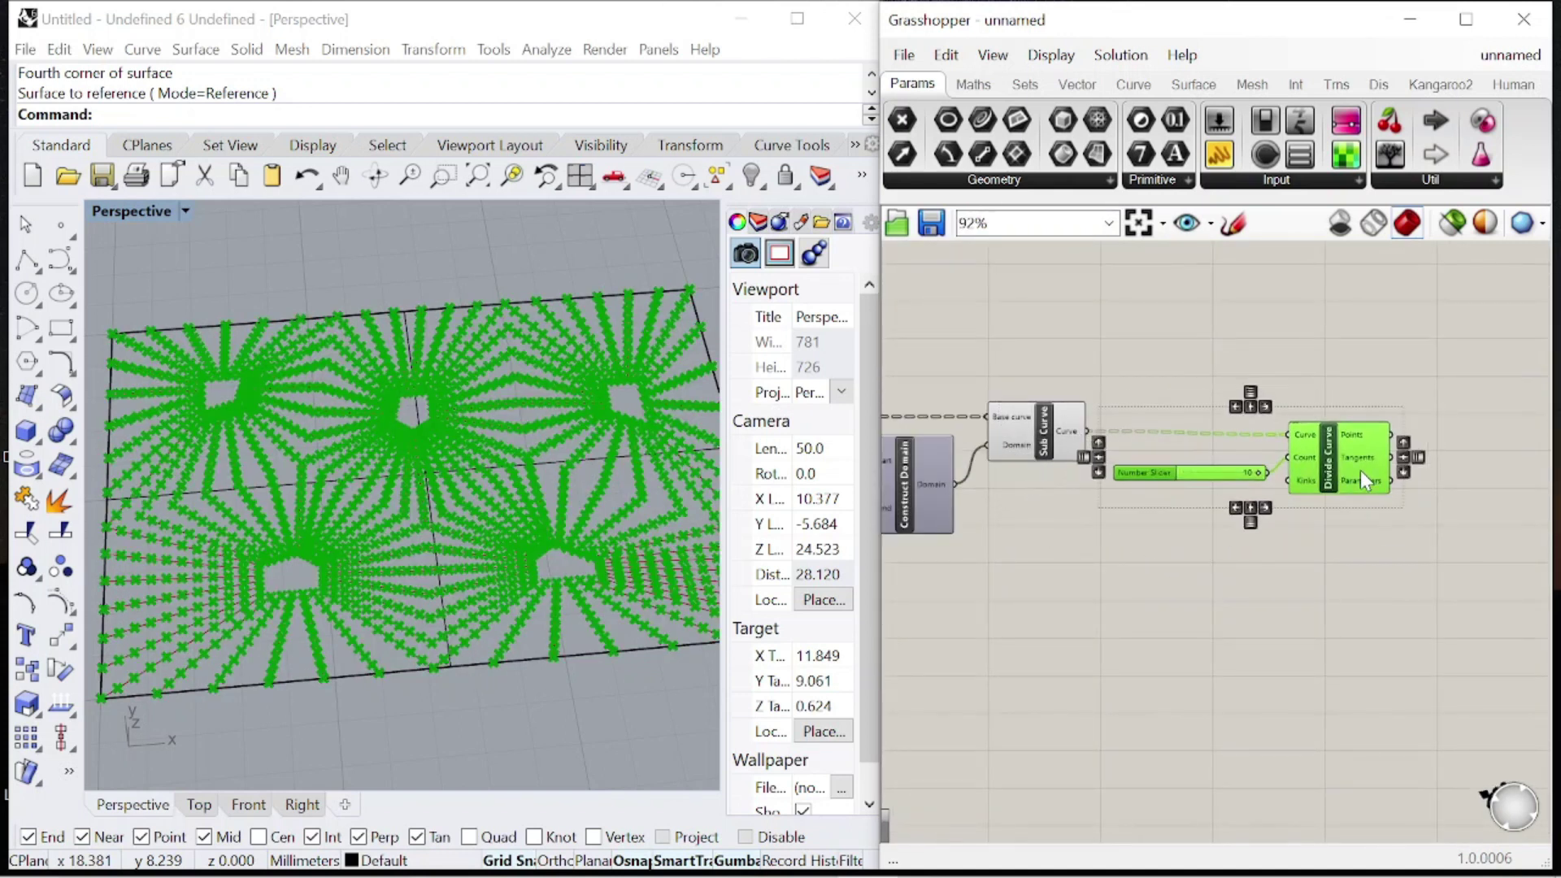
pyautogui.click(1166, 490)
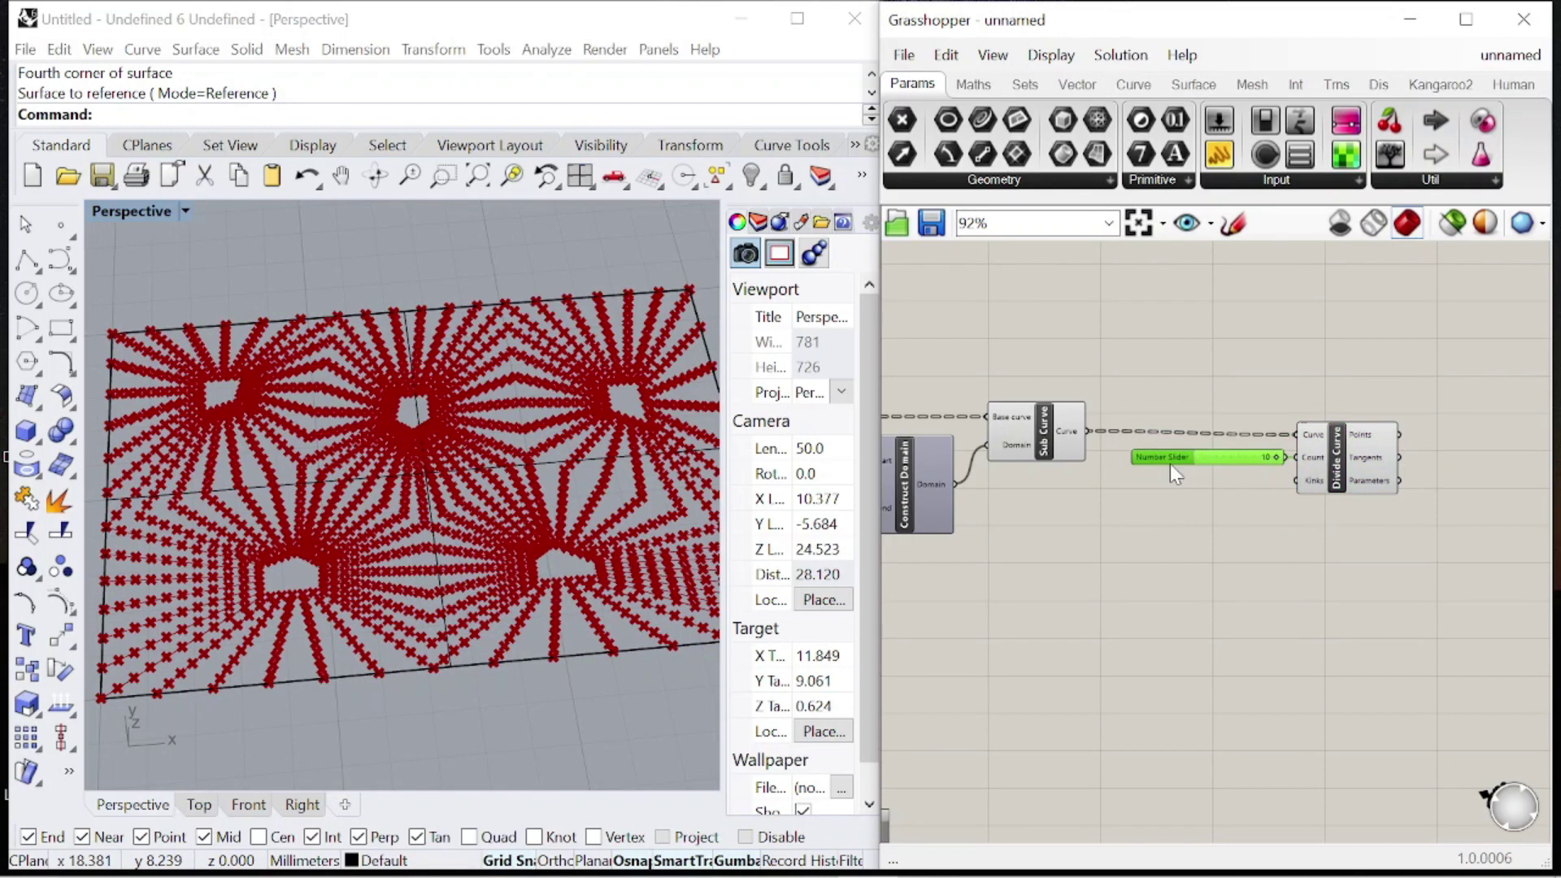
# - Add a Move component beyond Divide Curve and connect Divide Curve's Points output to its Geometry input
pyautogui.scroll(2, 1391, 442)
pyautogui.doubleClick(1391, 439)
pyautogui.write('move')
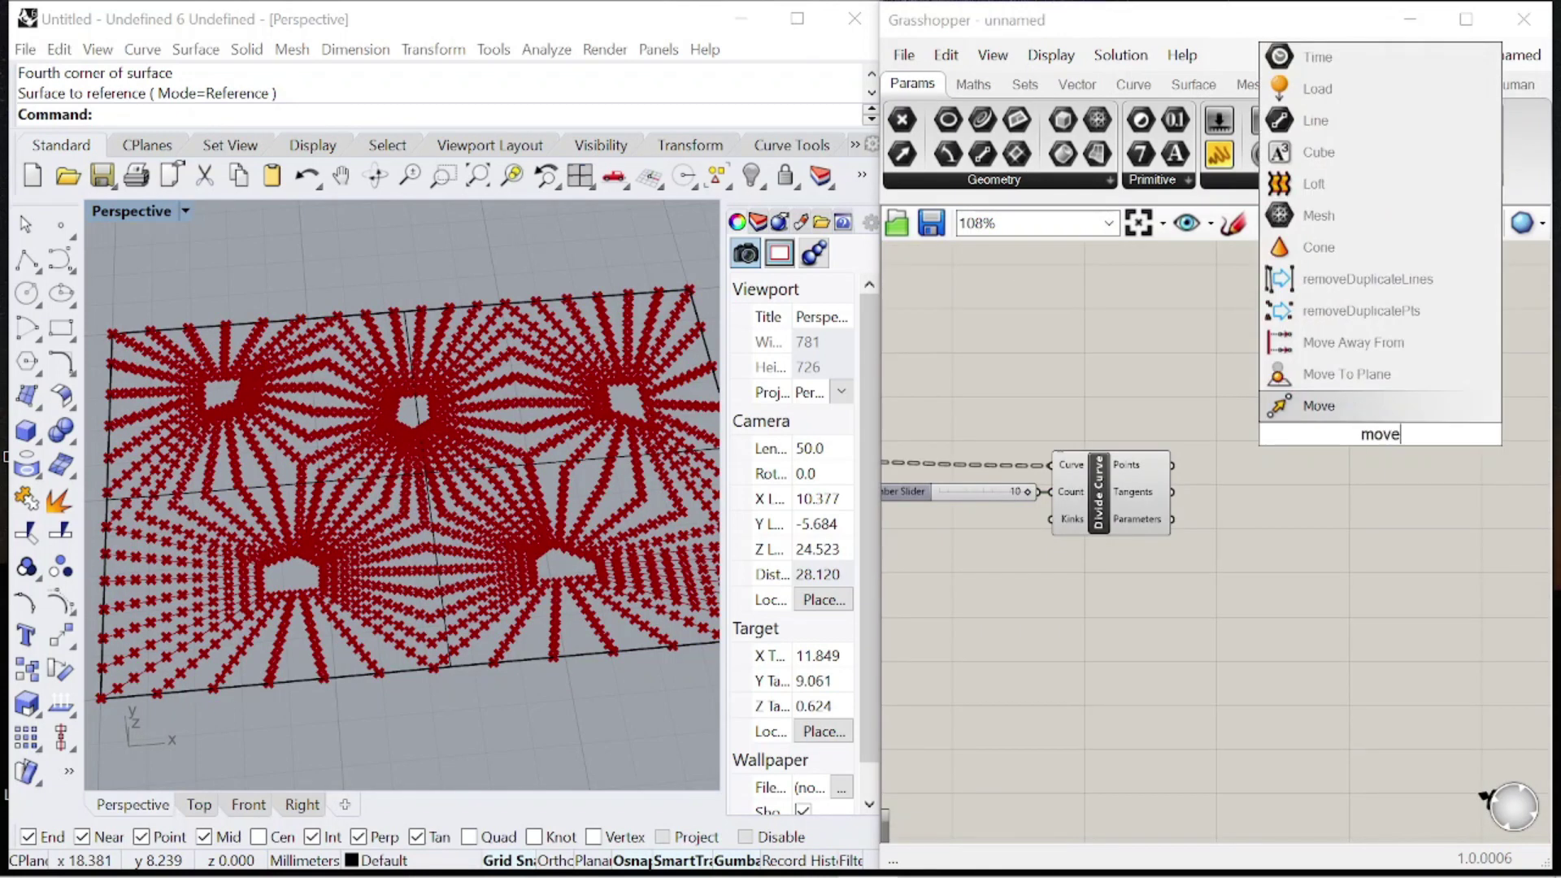
pyautogui.click(1338, 411)
pyautogui.scroll(4, 1330, 460)
pyautogui.moveTo(1388, 459); pyautogui.dragTo(1225, 389)
pyautogui.click(1132, 482)
pyautogui.scroll(-2, 1225, 389)
pyautogui.scroll(1, 1329, 382)
pyautogui.click(1328, 378)
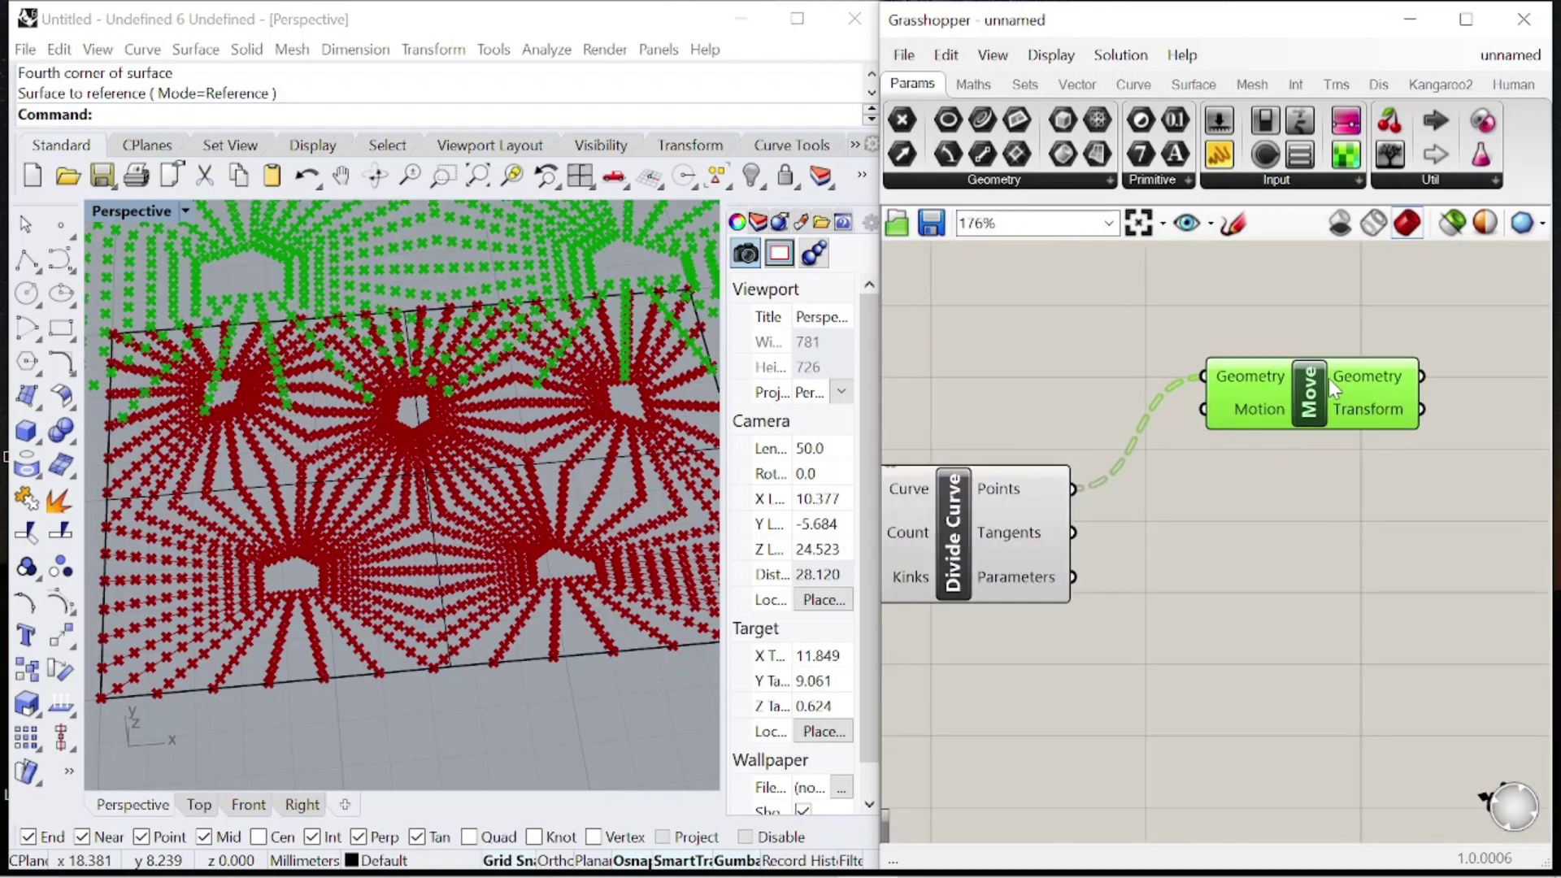
# - Add a Unit Z component above Divide Curve, connect it to Move's Motion input and view the raised points from a low side angle
pyautogui.doubleClick(1091, 348)
pyautogui.write('unit z')
pyautogui.press('Return')
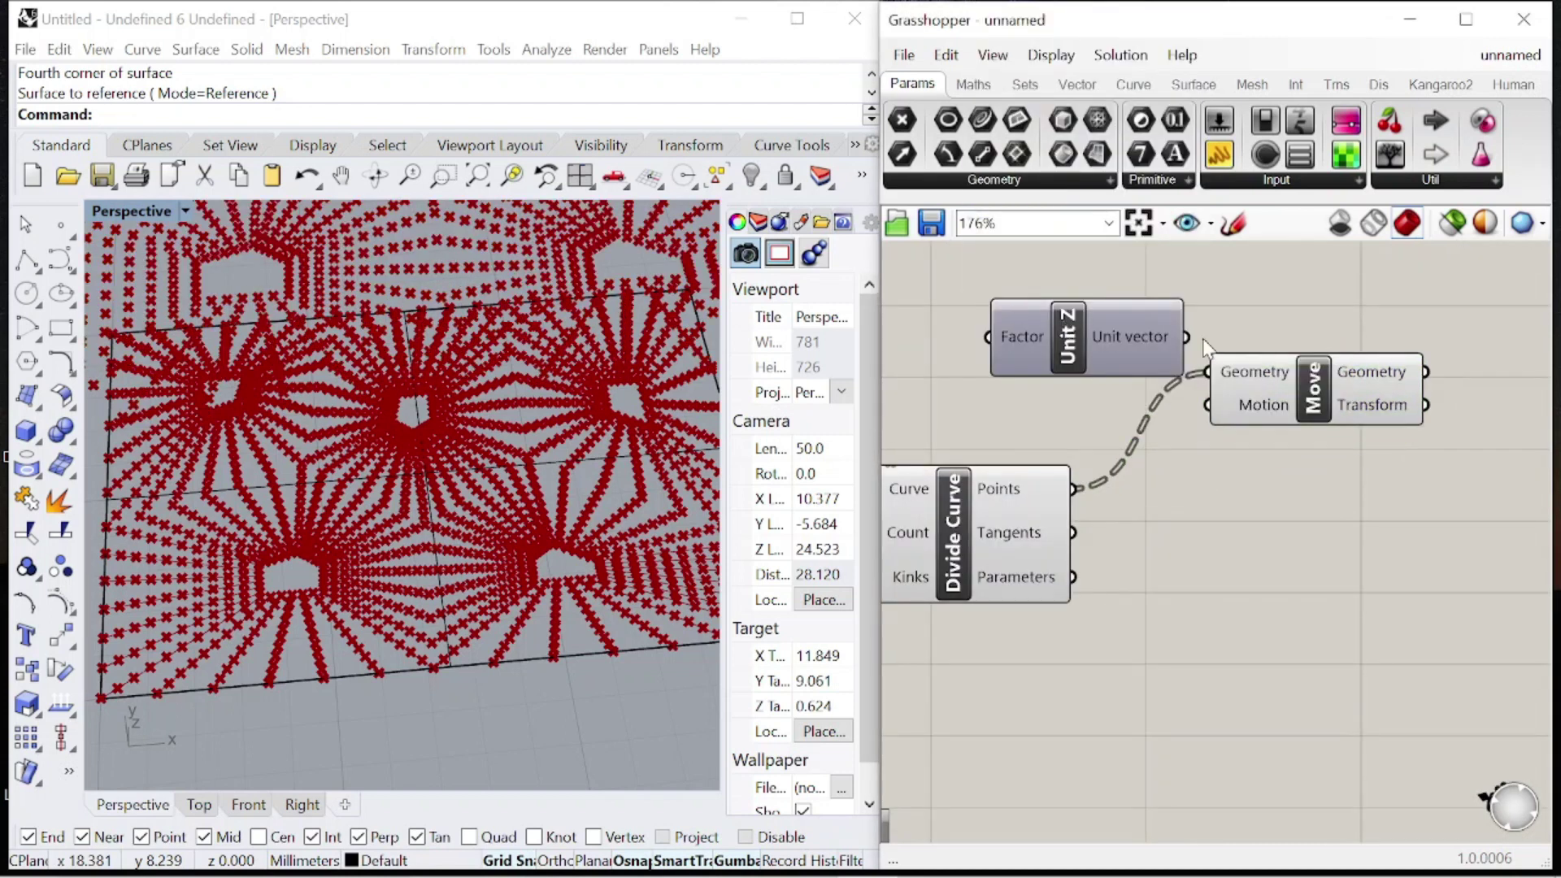
pyautogui.scroll(-2, 1301, 447)
pyautogui.moveTo(1216, 401); pyautogui.dragTo(1111, 294)
pyautogui.scroll(2, 1193, 395)
pyautogui.scroll(-4, 530, 462)
pyautogui.moveTo(530, 462); pyautogui.dragTo(480, 374, button='right')
pyautogui.scroll(-4, 1206, 407)
pyautogui.scroll(2, 1231, 379)
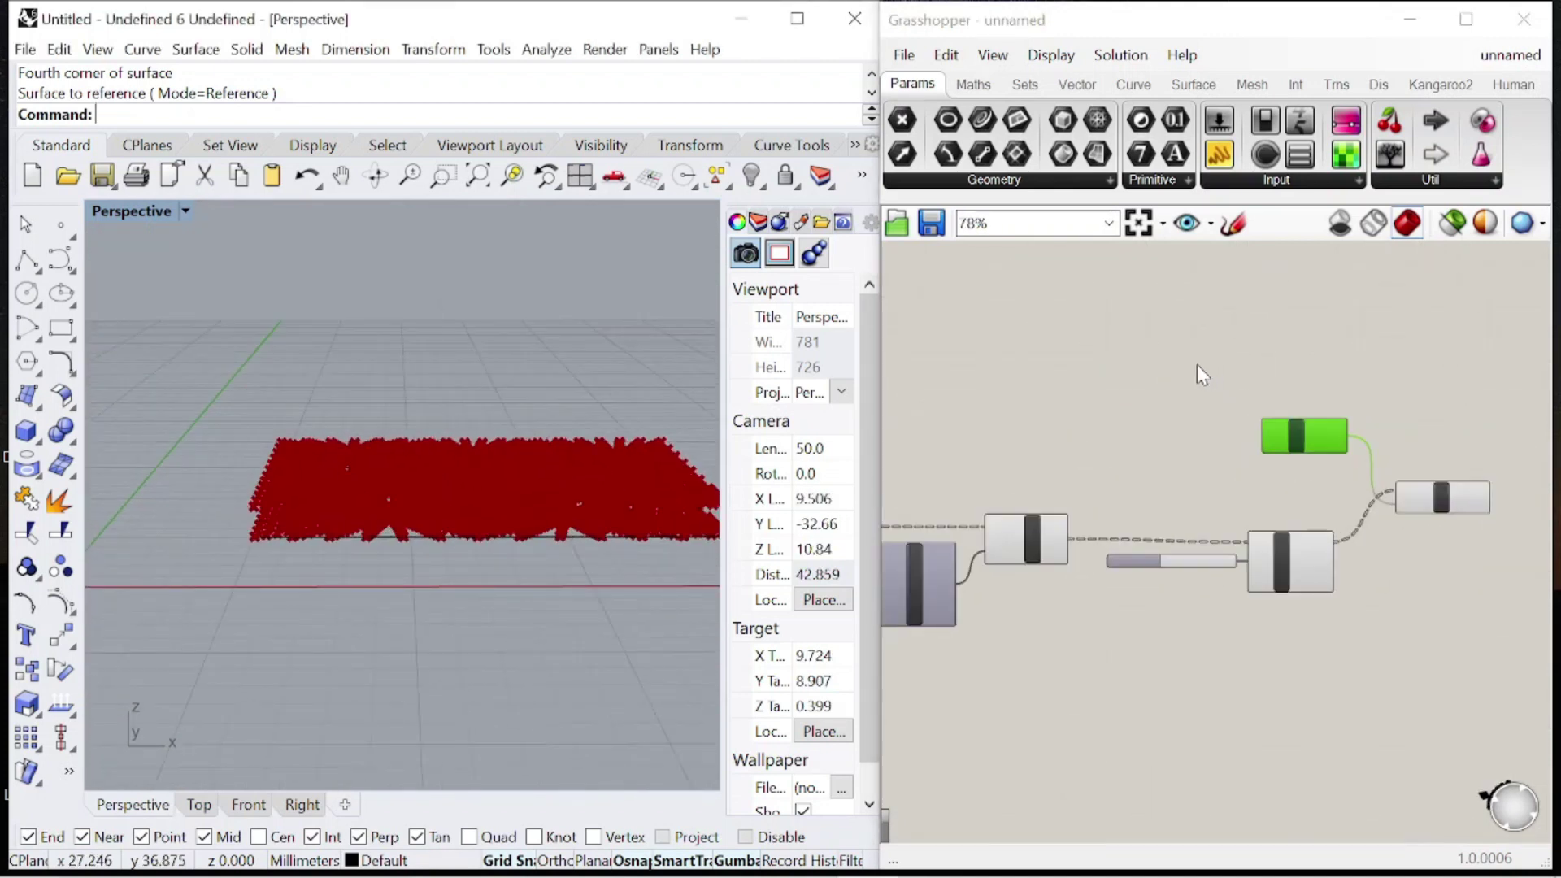
# - Add a Range component to the canvas above Sub Curve
pyautogui.scroll(3, 1145, 381)
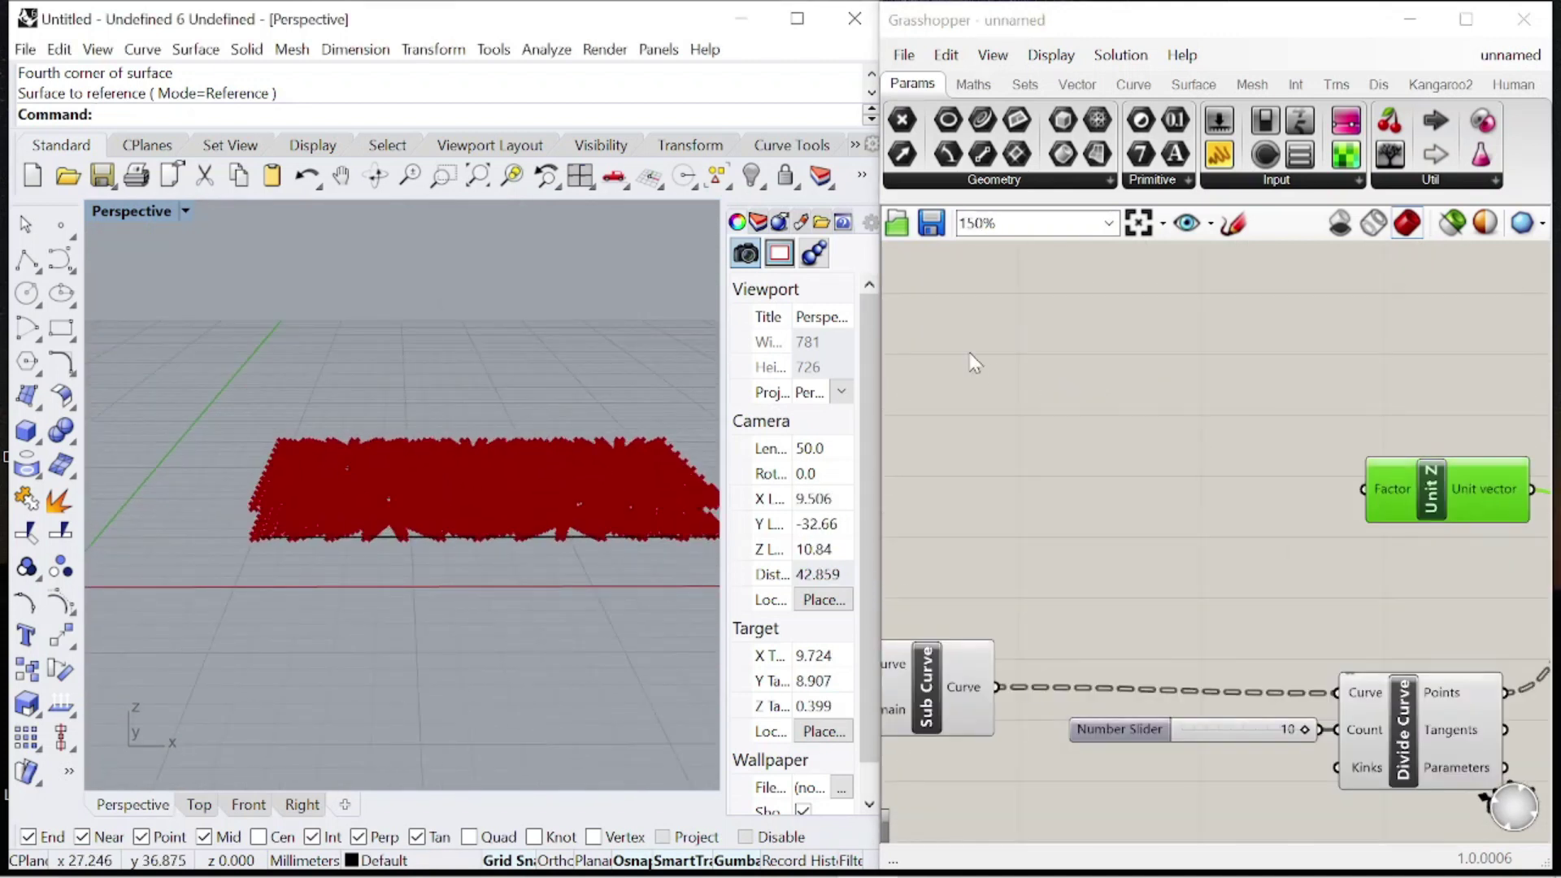
pyautogui.doubleClick(961, 348)
pyautogui.write('ran')
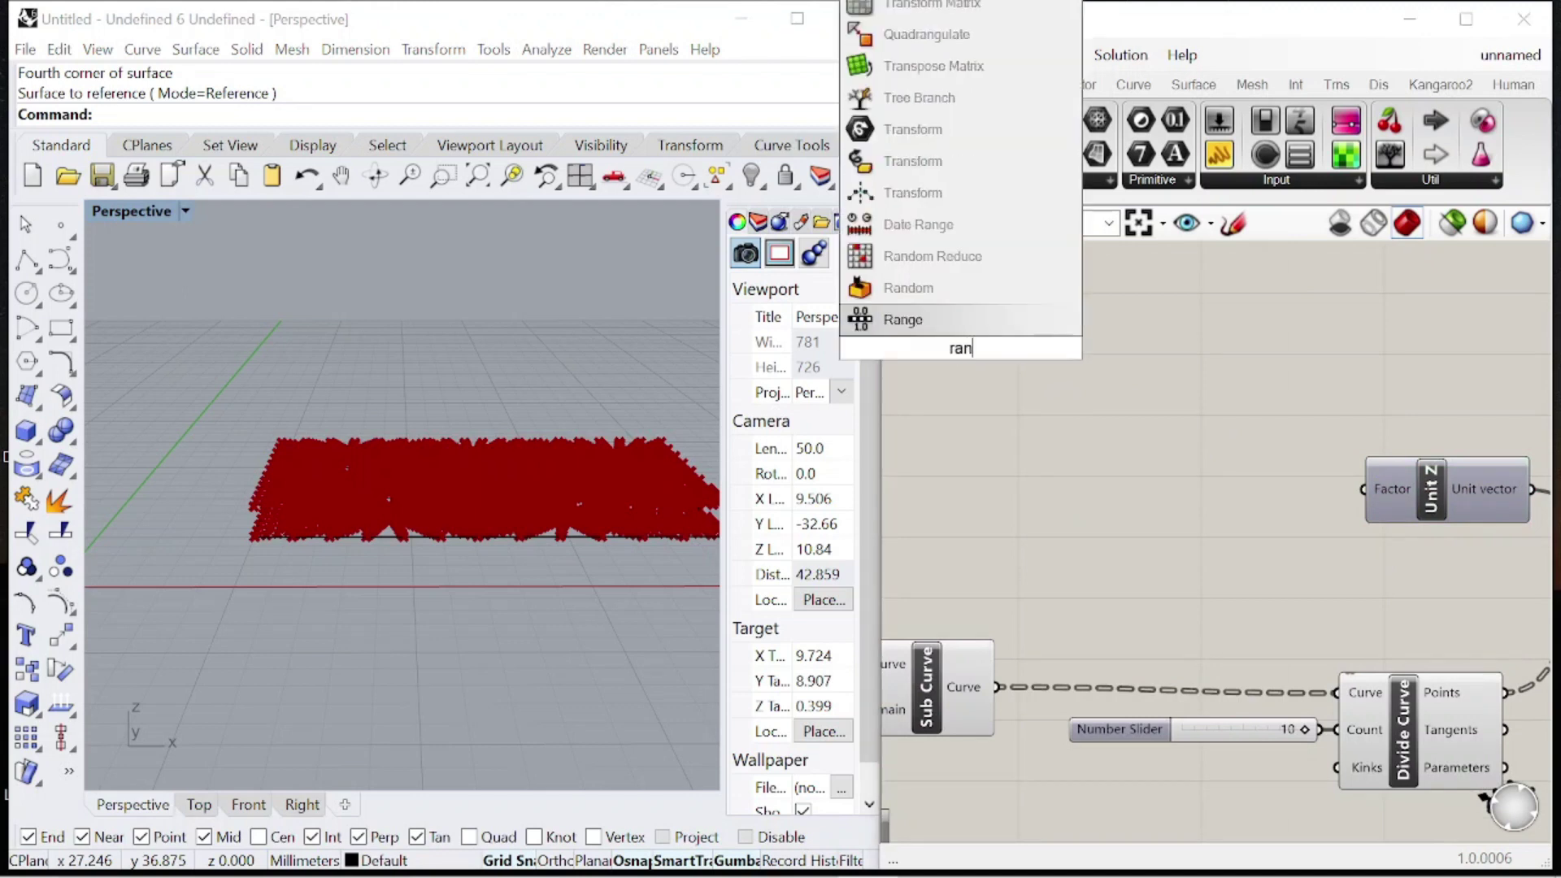
pyautogui.click(914, 325)
pyautogui.scroll(-2, 1043, 382)
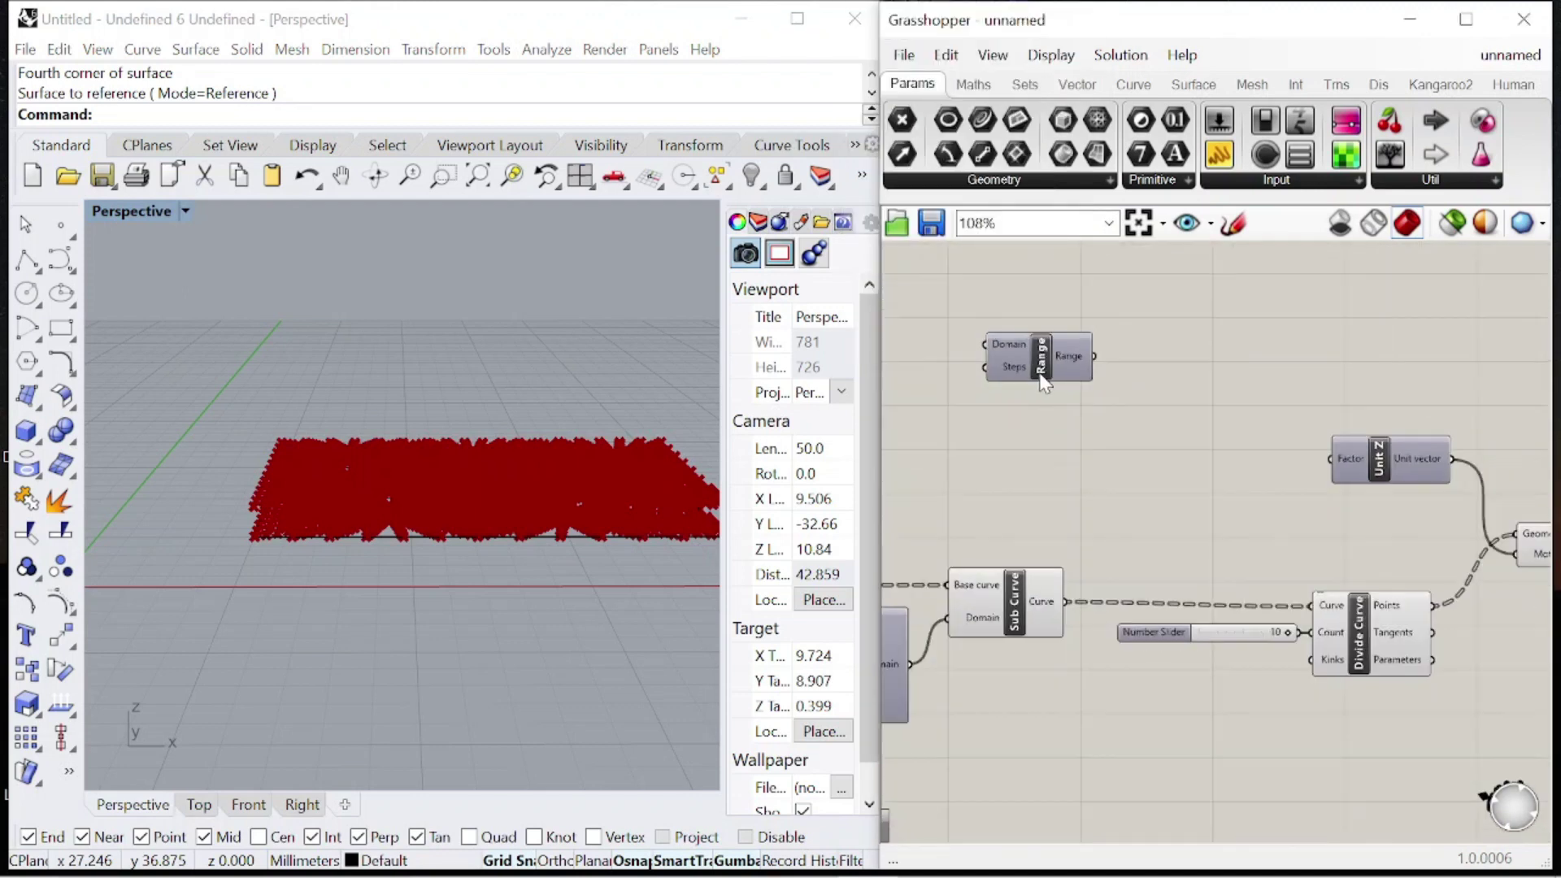
pyautogui.scroll(3, 1154, 366)
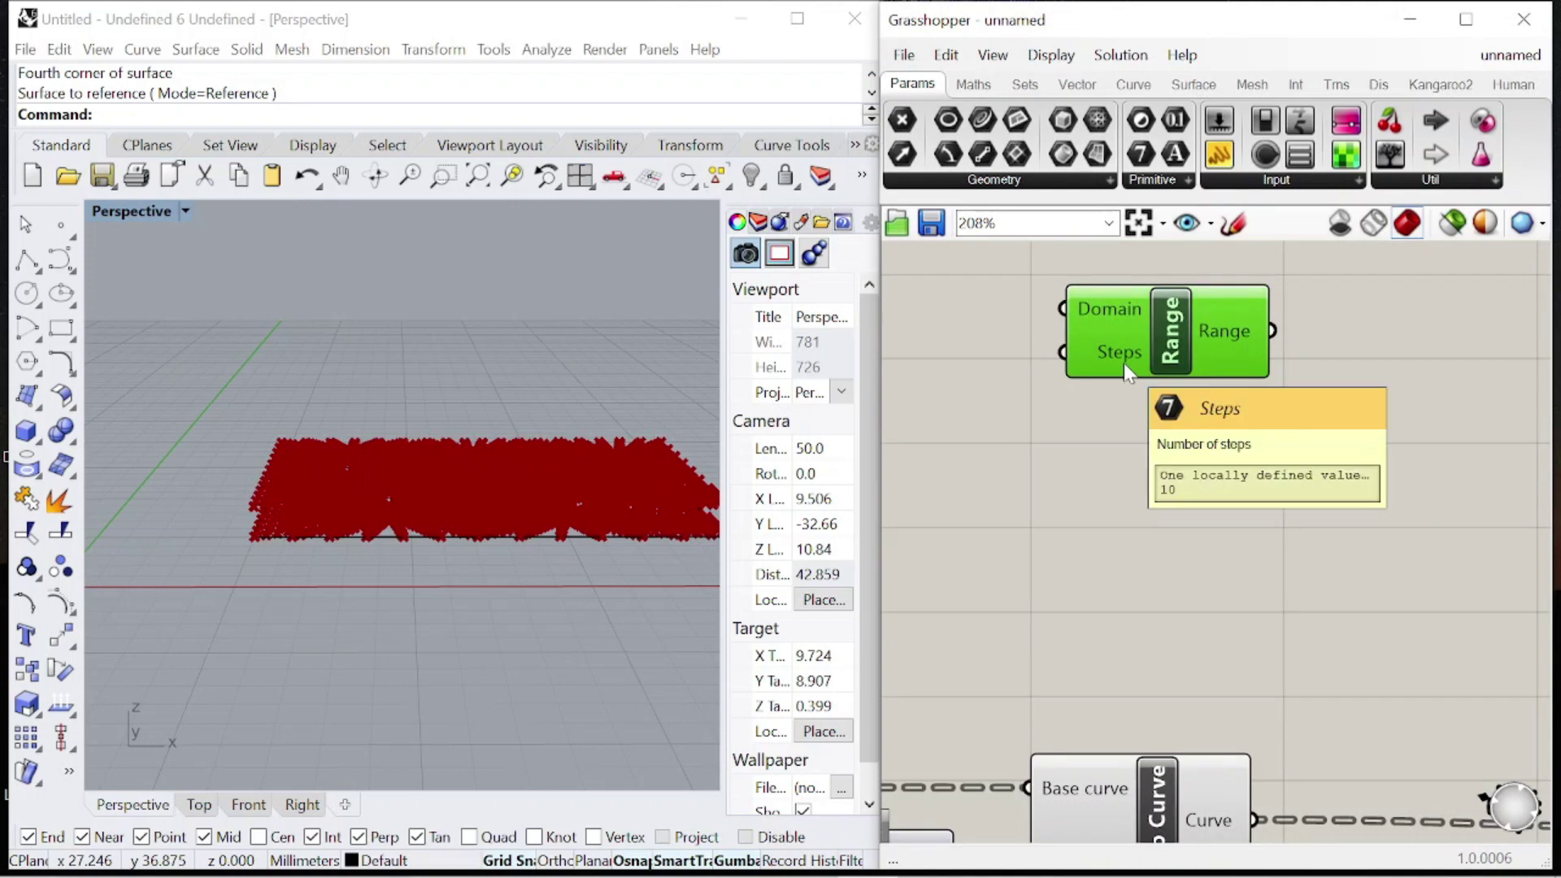
pyautogui.doubleClick(1073, 429)
pyautogui.press('Escape')
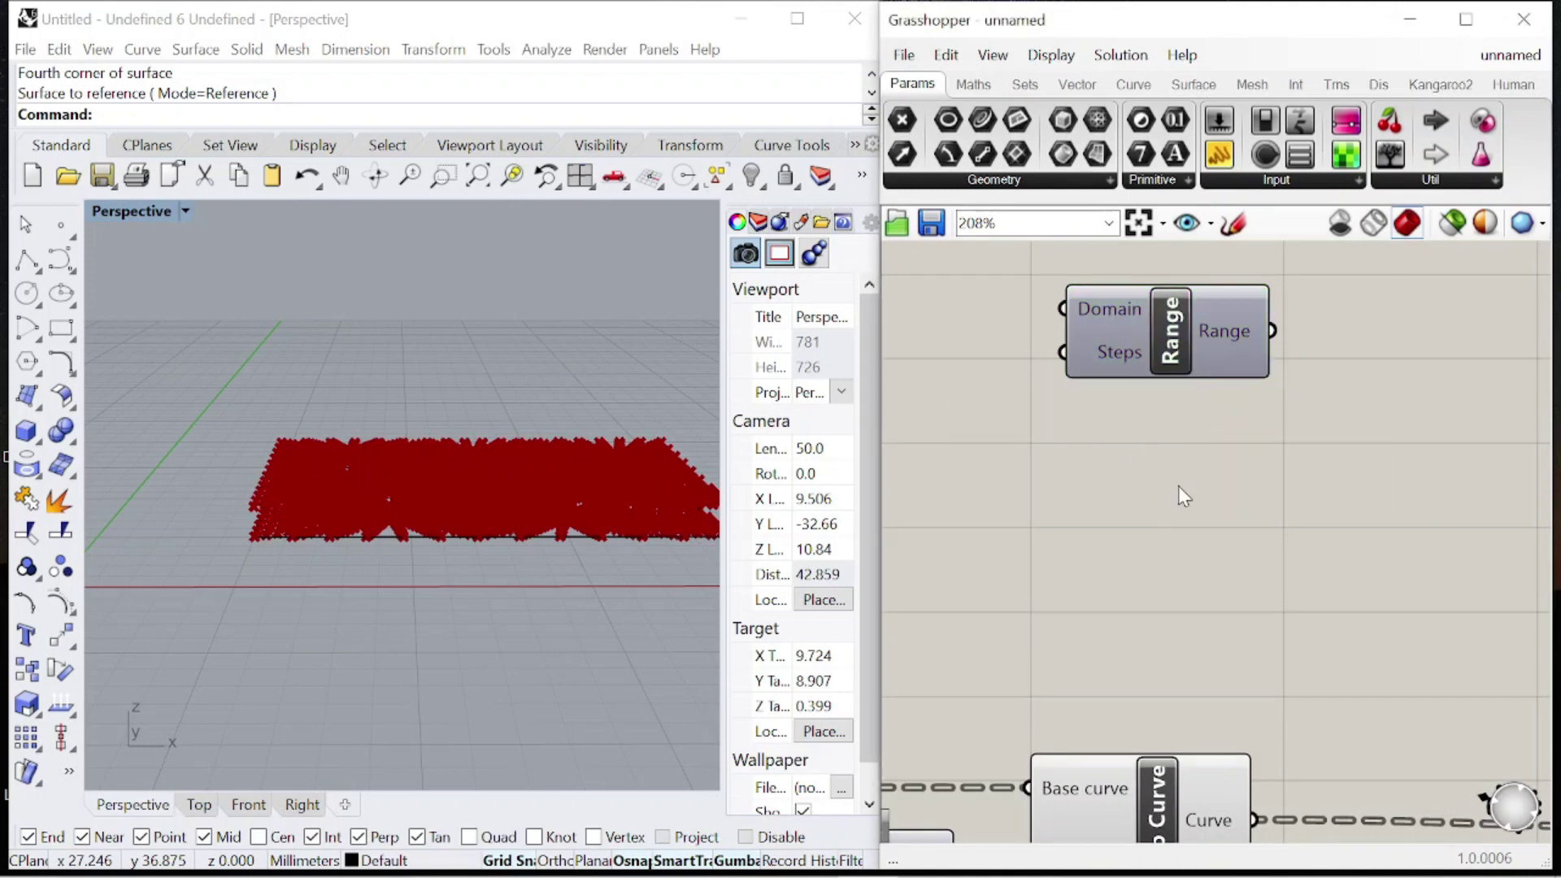
# - Move Divide Curve, Unit Z and Move further downstream to open a gap after the count slider
pyautogui.scroll(-4, 1139, 471)
pyautogui.scroll(3, 1301, 504)
pyautogui.scroll(-2, 1188, 502)
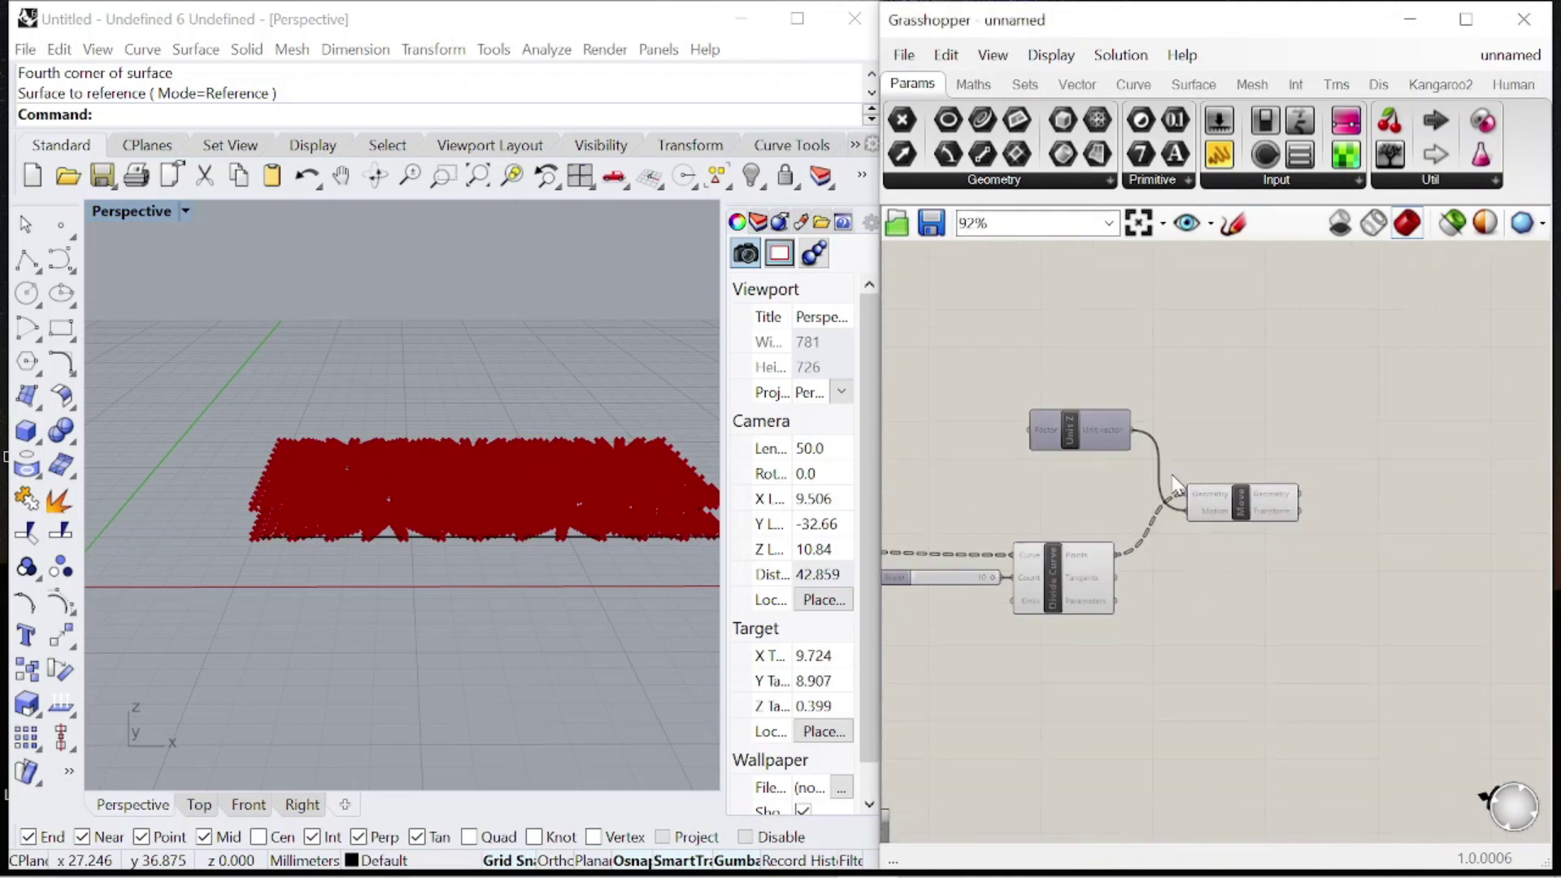
pyautogui.moveTo(1301, 659); pyautogui.dragTo(1057, 423)
pyautogui.moveTo(1208, 520); pyautogui.dragTo(1314, 521)
pyautogui.click(1187, 399)
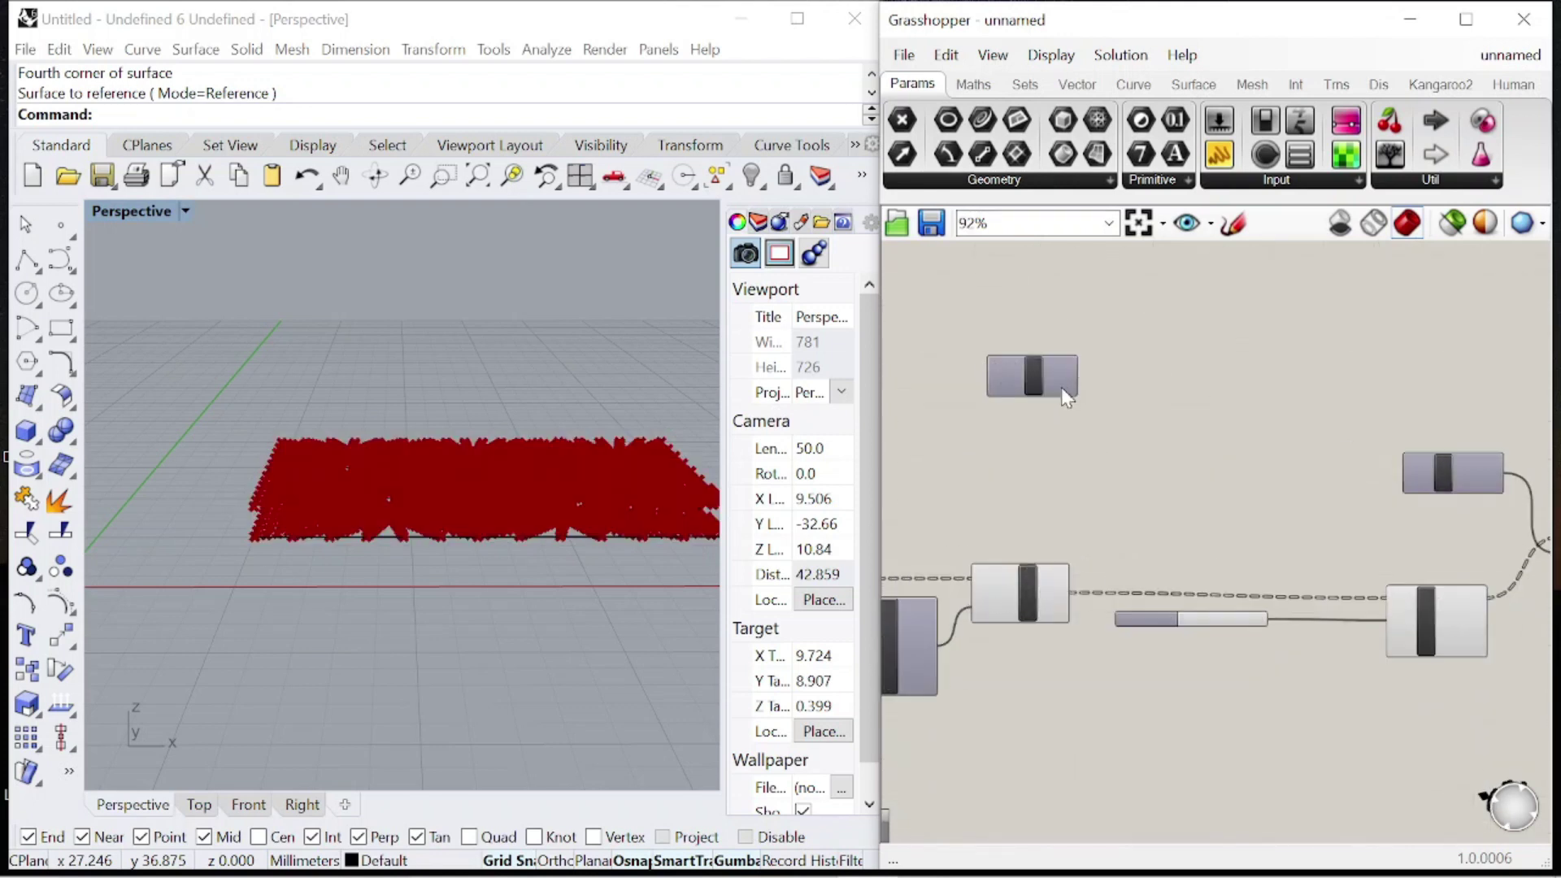
# - Place Range above the count slider, connect the slider to its Steps input and check the Range output list
pyautogui.moveTo(1061, 387); pyautogui.dragTo(1272, 499)
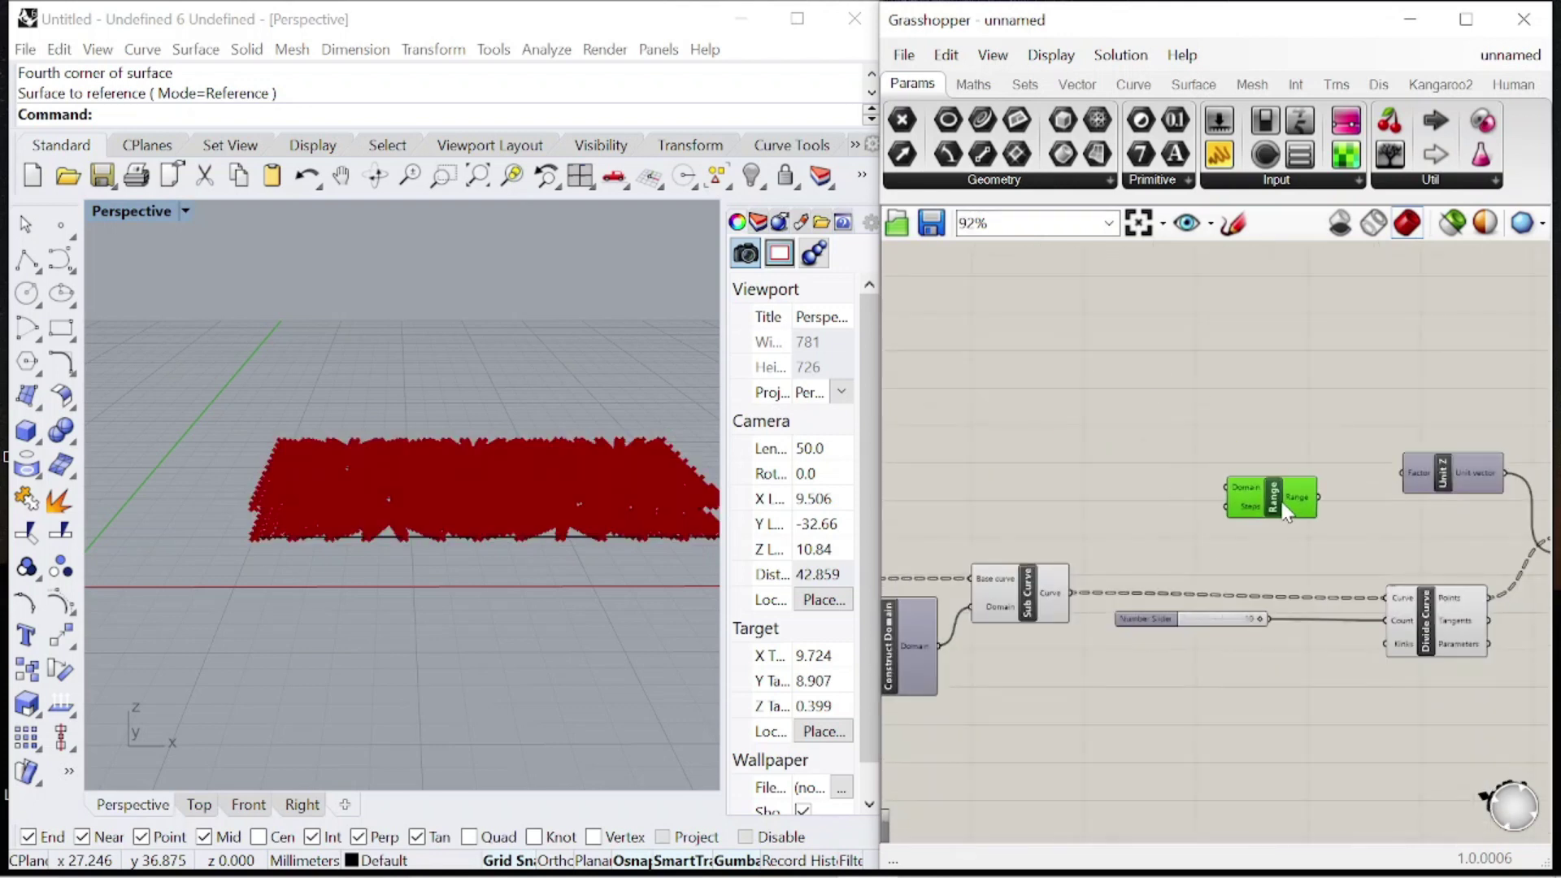
pyautogui.scroll(4, 1158, 651)
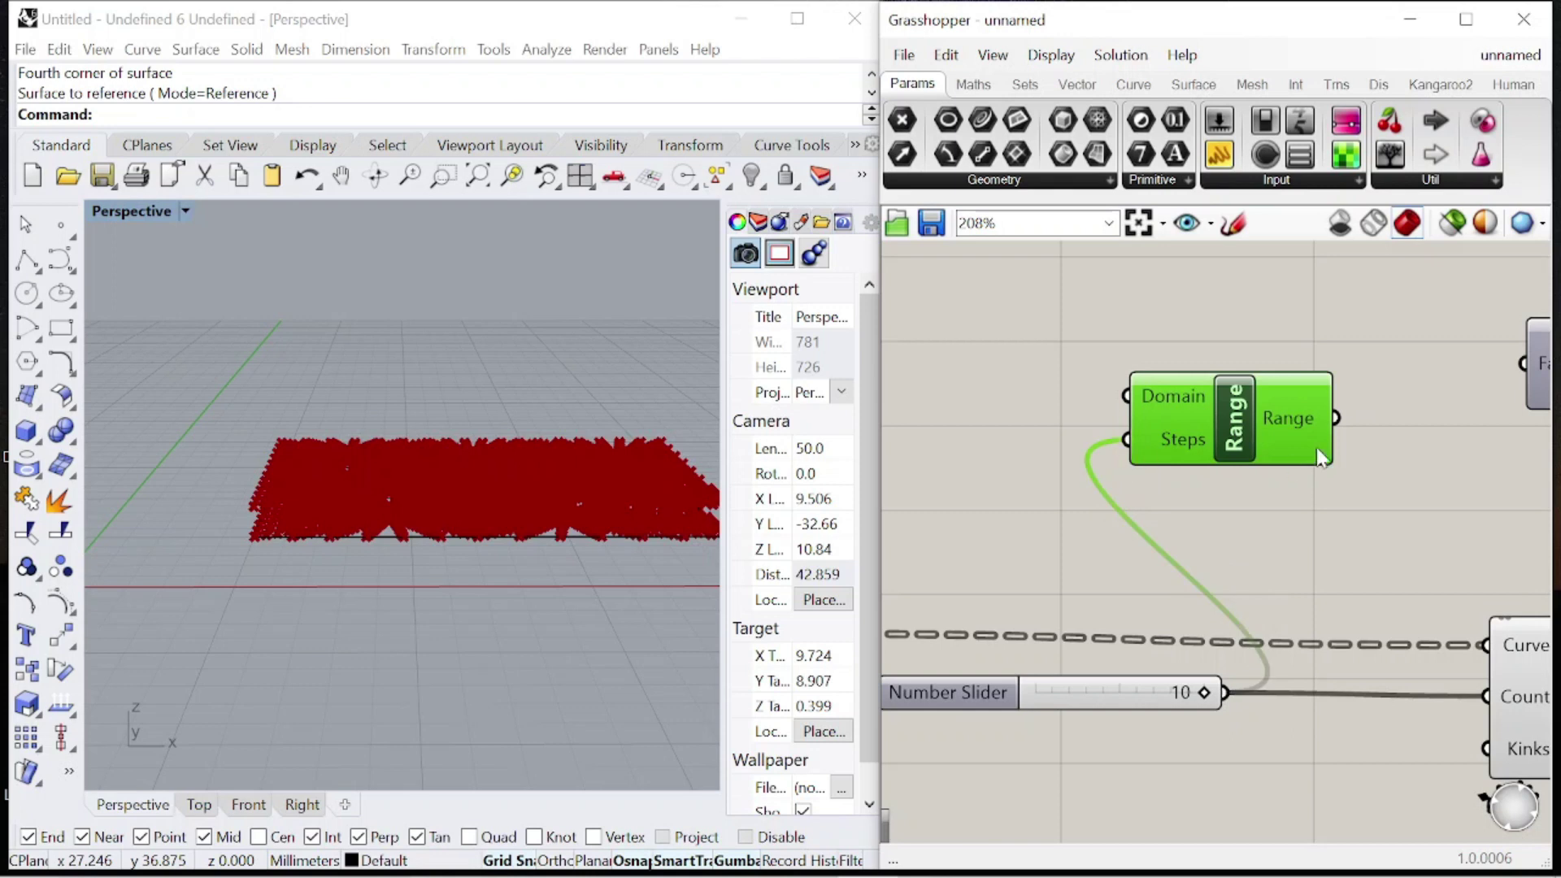
pyautogui.moveTo(1293, 440)
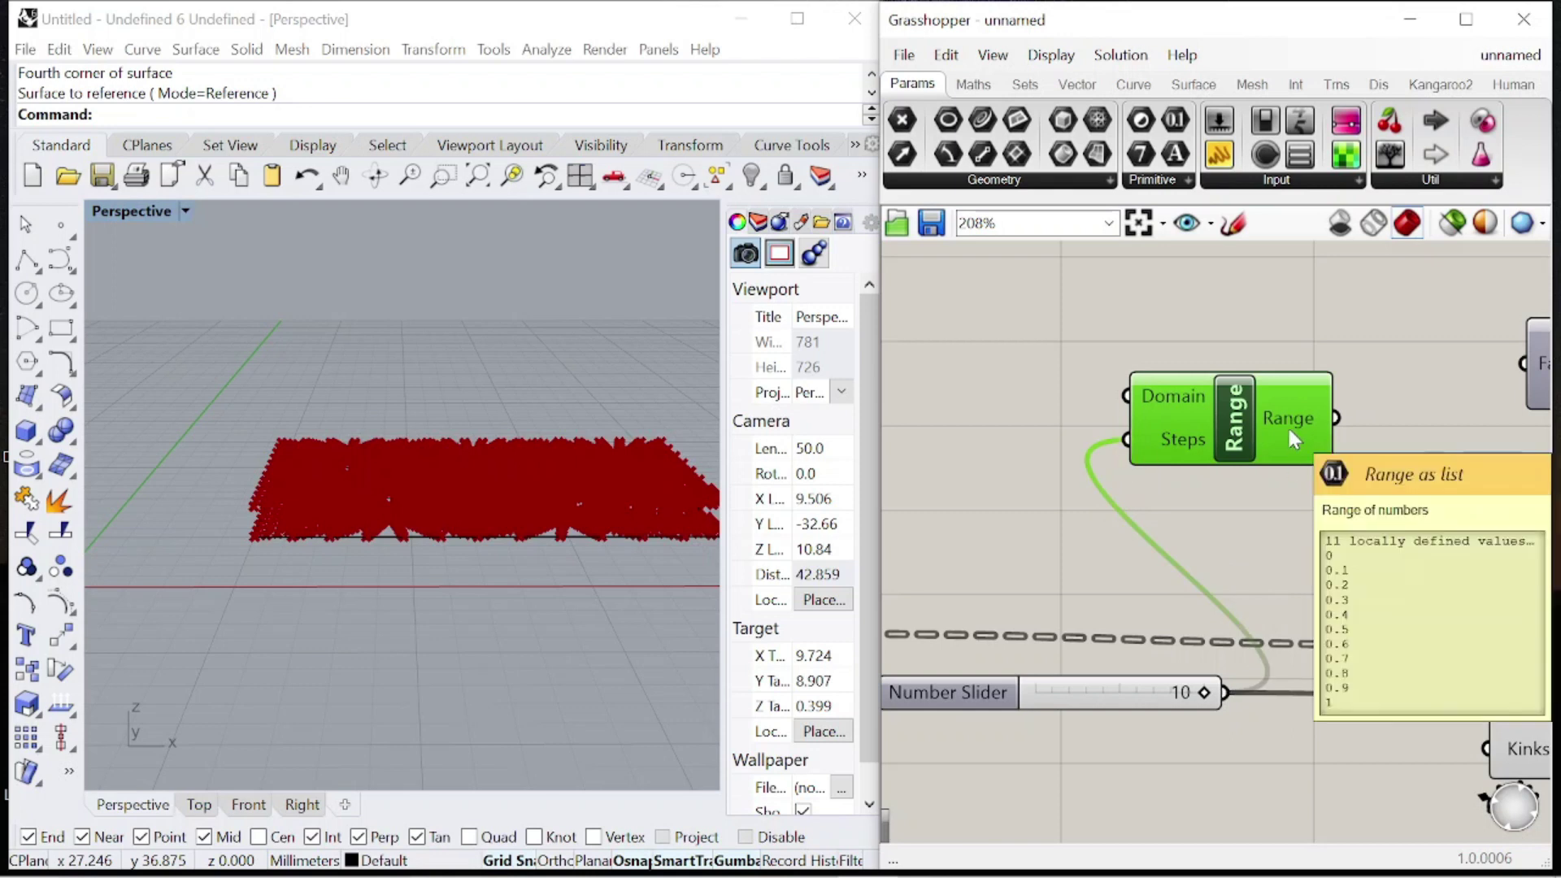
# - Add a Subtraction component with the count slider as A and a panel containing 1 as B
pyautogui.click(974, 84)
pyautogui.moveTo(1274, 606); pyautogui.dragTo(1198, 562)
pyautogui.moveTo(1301, 601); pyautogui.dragTo(1341, 484)
pyautogui.doubleClick(1033, 583)
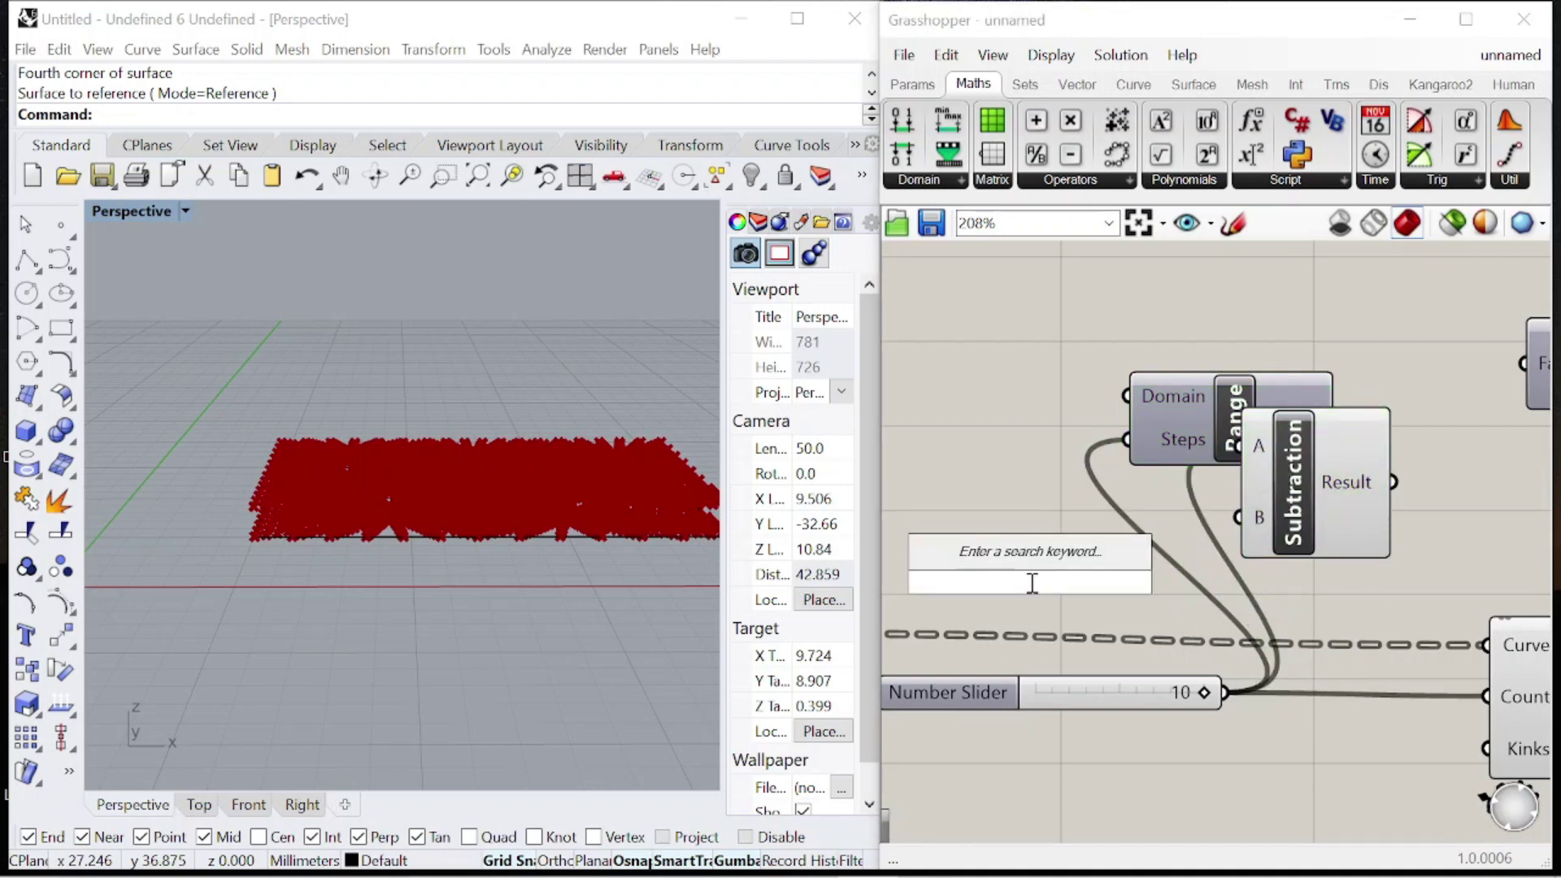
pyautogui.write('"1')
pyautogui.press('Return')
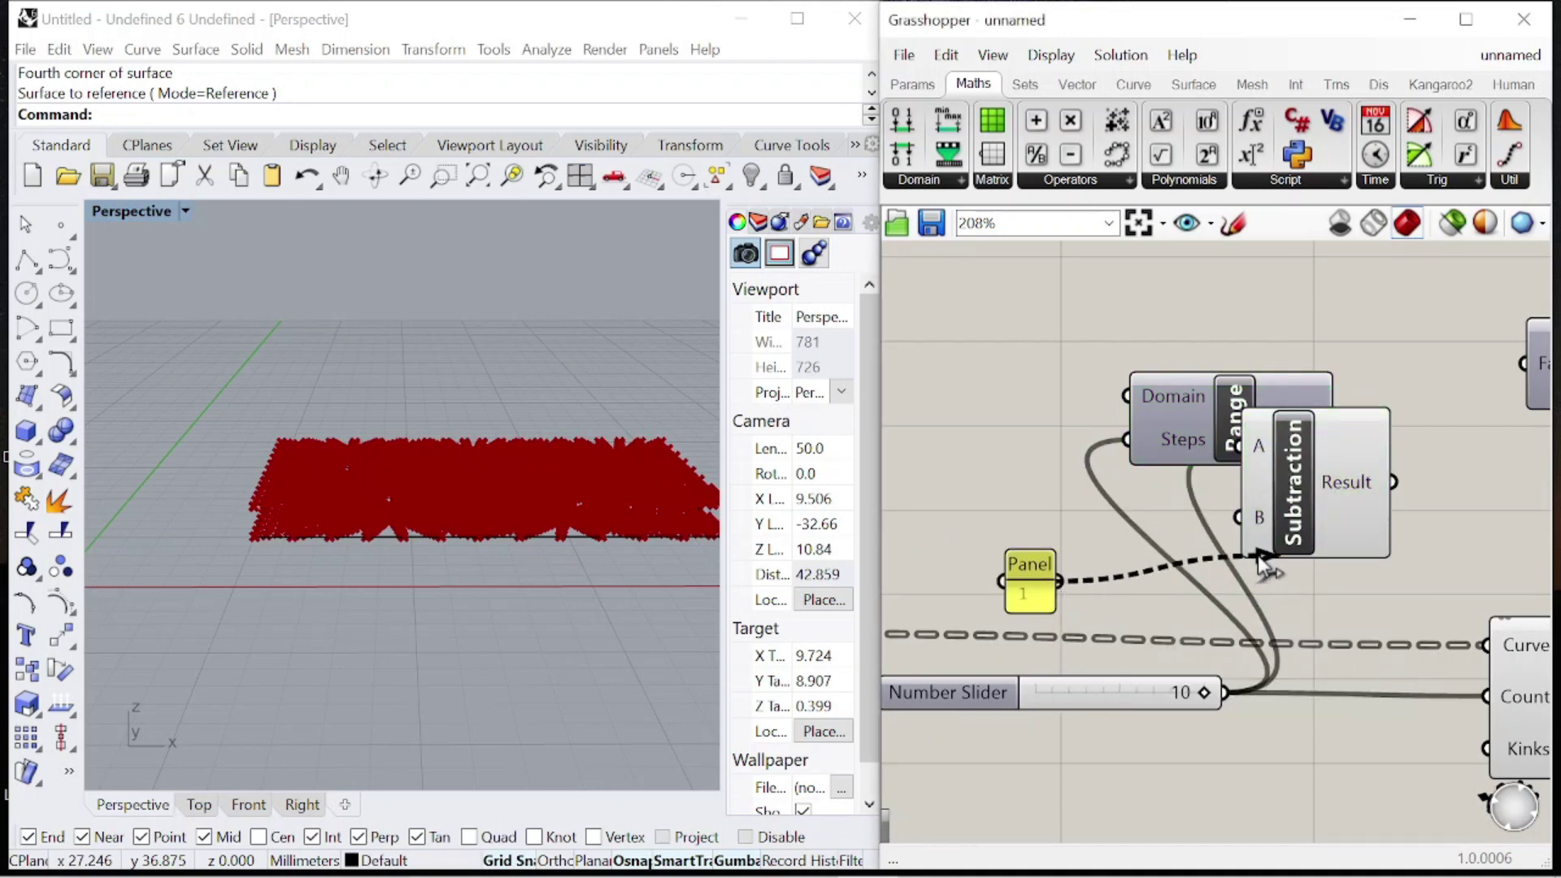
# - Place Subtraction upstream of Range and connect its Result output to Range's Steps input
pyautogui.moveTo(1309, 478); pyautogui.dragTo(1016, 401)
pyautogui.moveTo(1187, 414); pyautogui.dragTo(1350, 422)
pyautogui.moveTo(1089, 384); pyautogui.dragTo(1181, 384)
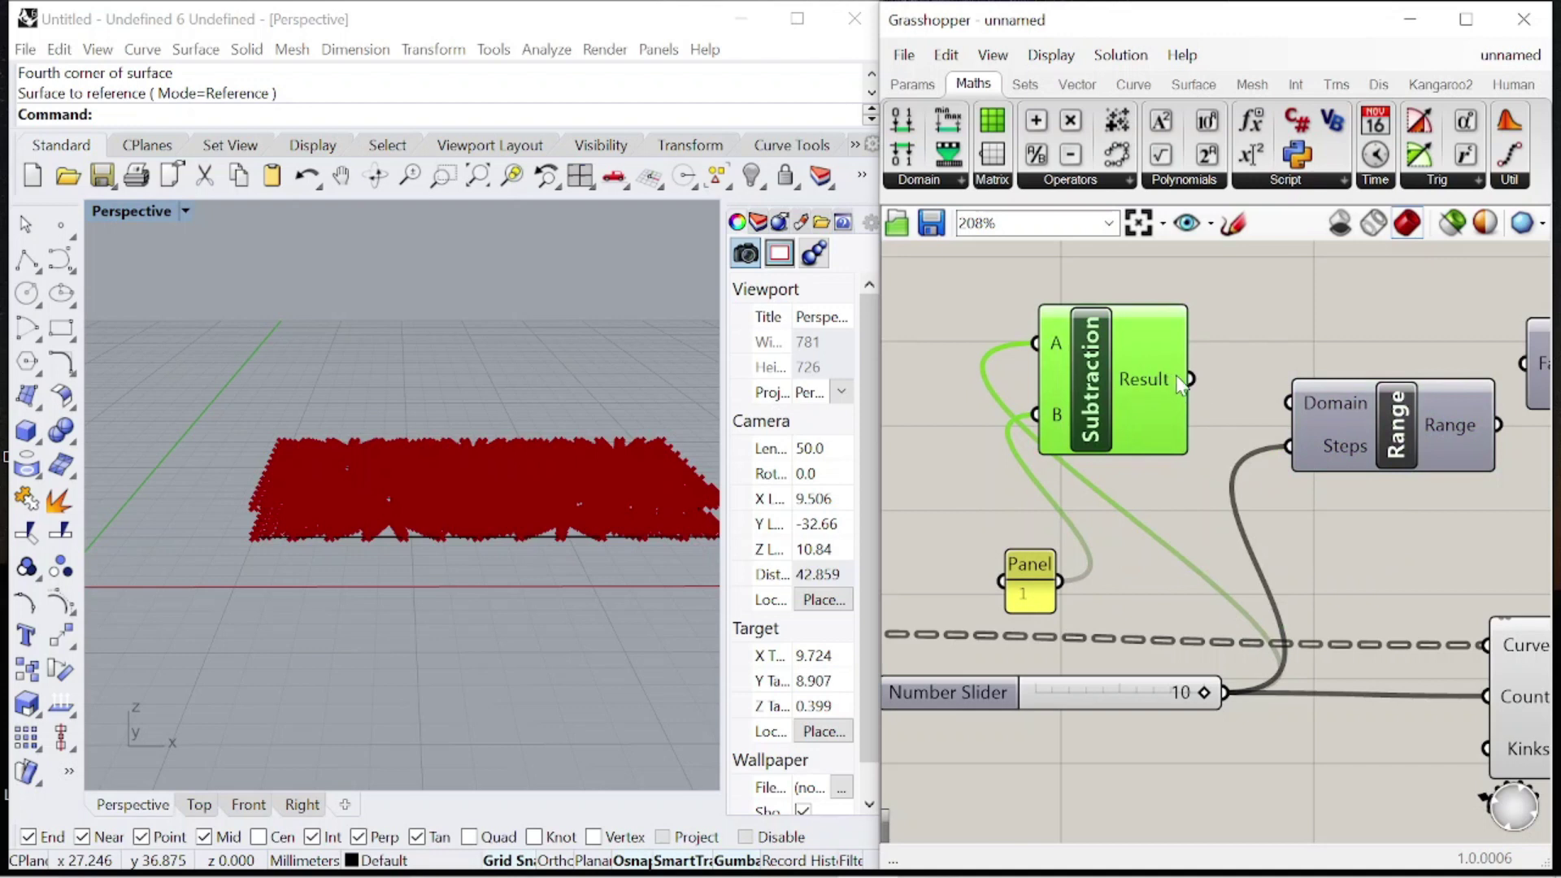
# - Space out Range, Divide Curve, Unit Z and Move downstream, and bring Subtraction and its panel closer to Range
pyautogui.scroll(-5, 1293, 464)
pyautogui.moveTo(1490, 585); pyautogui.dragTo(1171, 362)
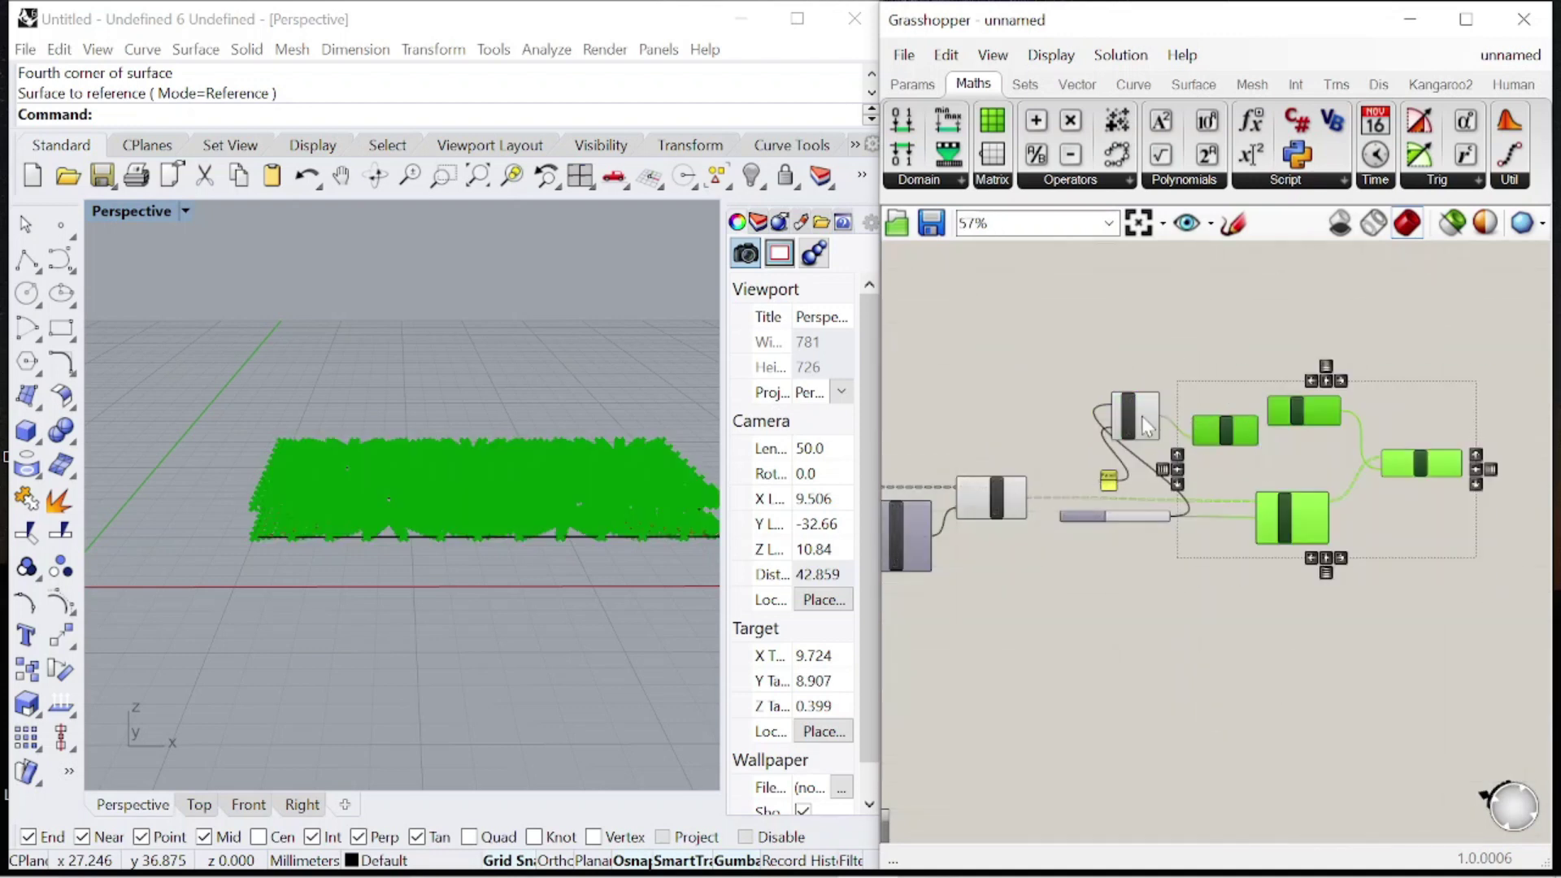
pyautogui.scroll(2, 1339, 459)
pyautogui.moveTo(1339, 459); pyautogui.dragTo(1414, 449)
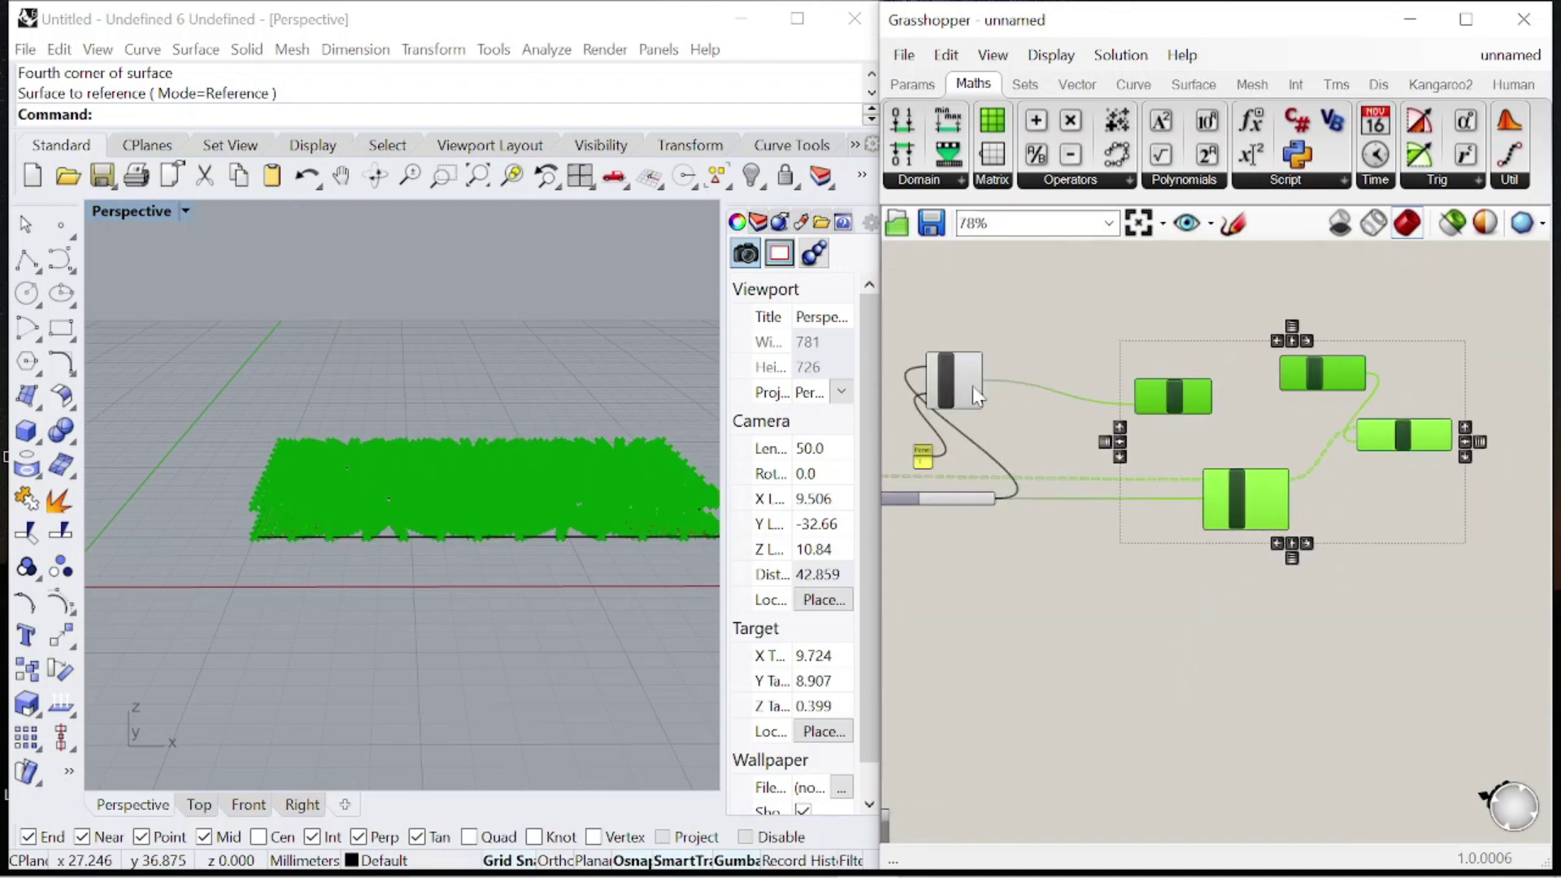
pyautogui.moveTo(972, 387); pyautogui.dragTo(1088, 412)
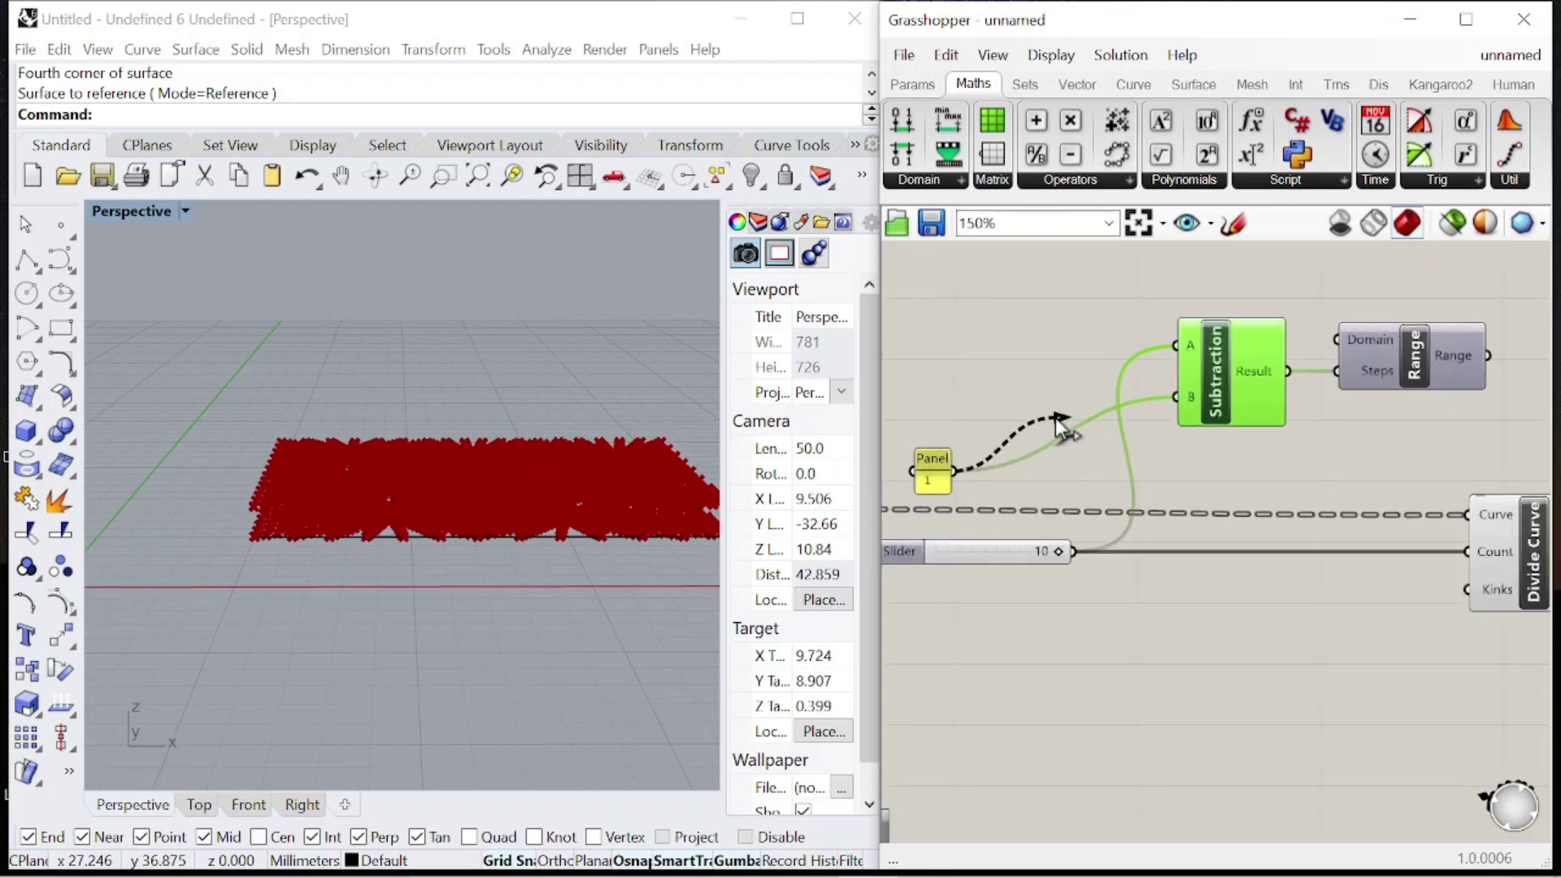
pyautogui.scroll(-4, 1075, 393)
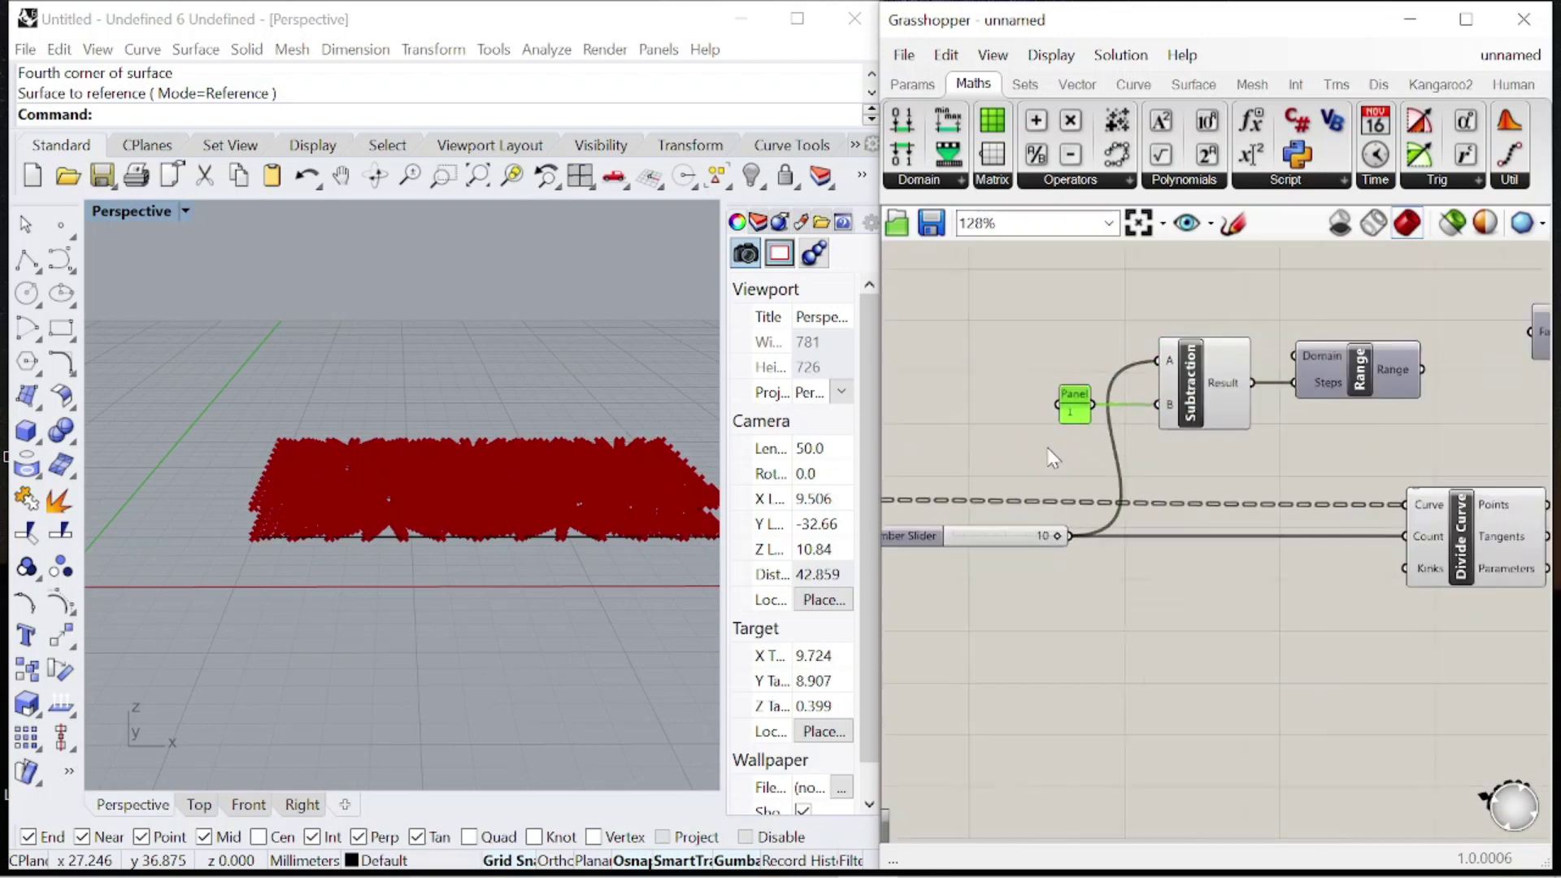
pyautogui.moveTo(1271, 457); pyautogui.dragTo(1284, 355)
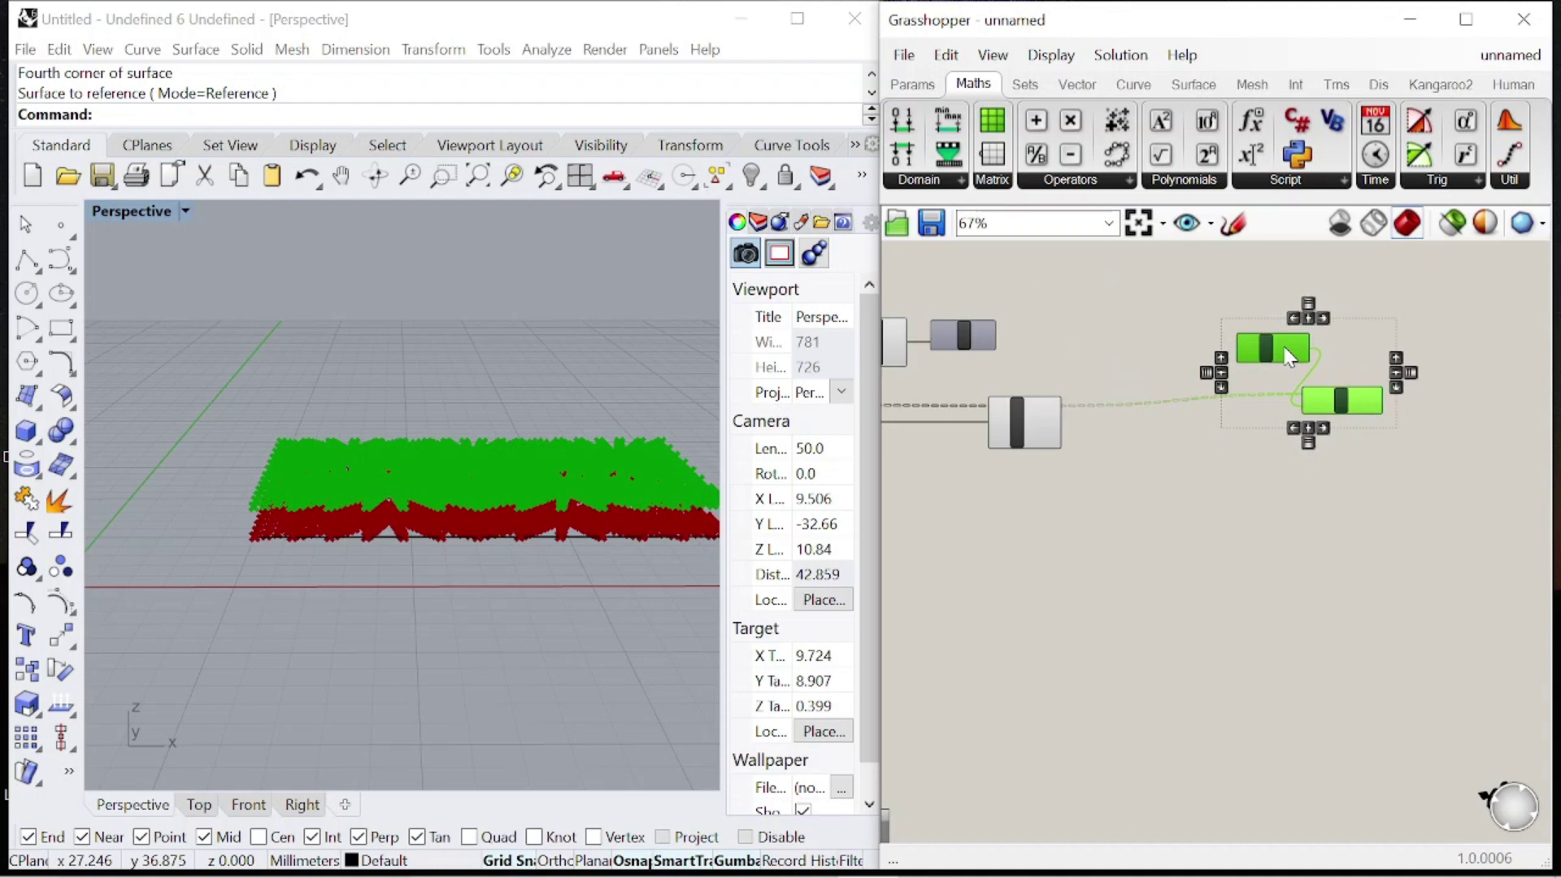
# - Add a Graph Mapper after Range and connect Range's output to its input
pyautogui.click(1138, 456)
pyautogui.scroll(6, 966, 329)
pyautogui.write('gr')
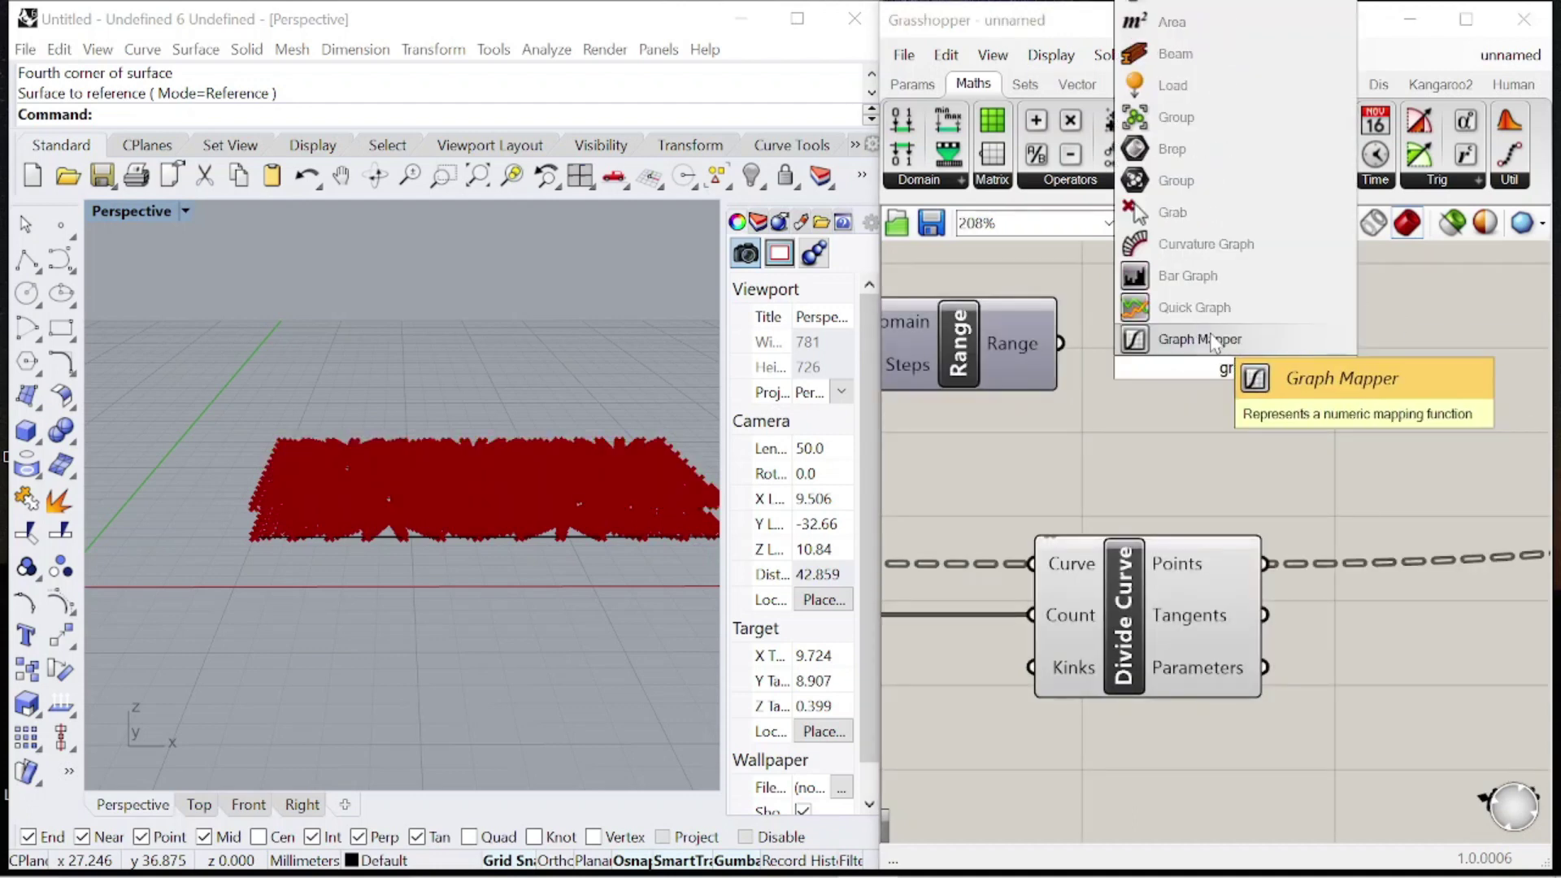
pyautogui.click(1213, 342)
pyautogui.moveTo(1067, 346); pyautogui.dragTo(1106, 365)
# - Set the Graph Mapper's graph type to Bezier
pyautogui.rightClick(1208, 358)
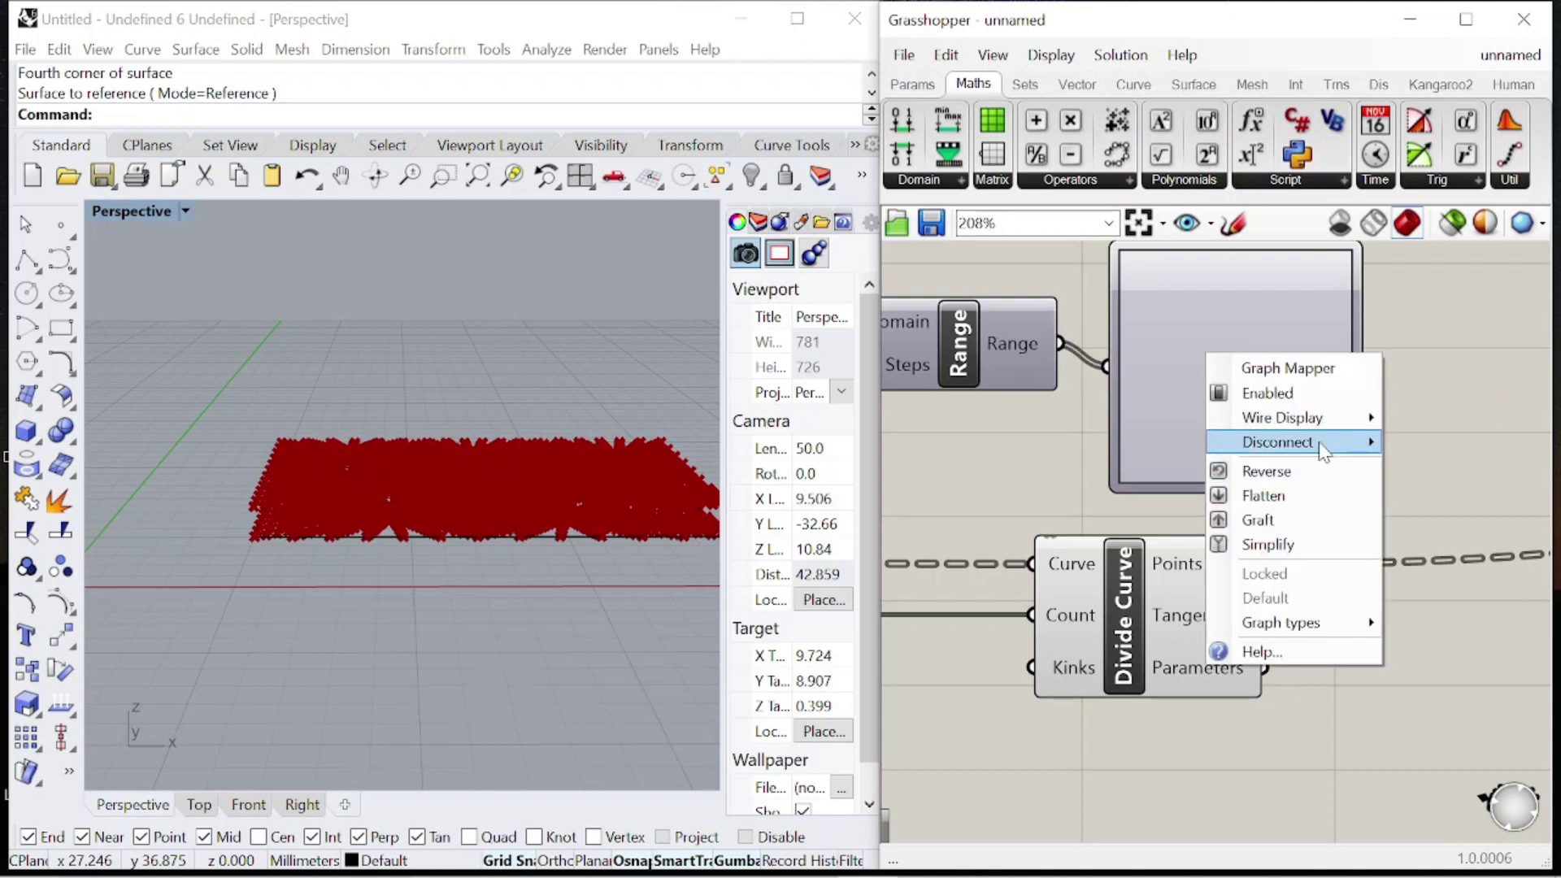
pyautogui.moveTo(1365, 622)
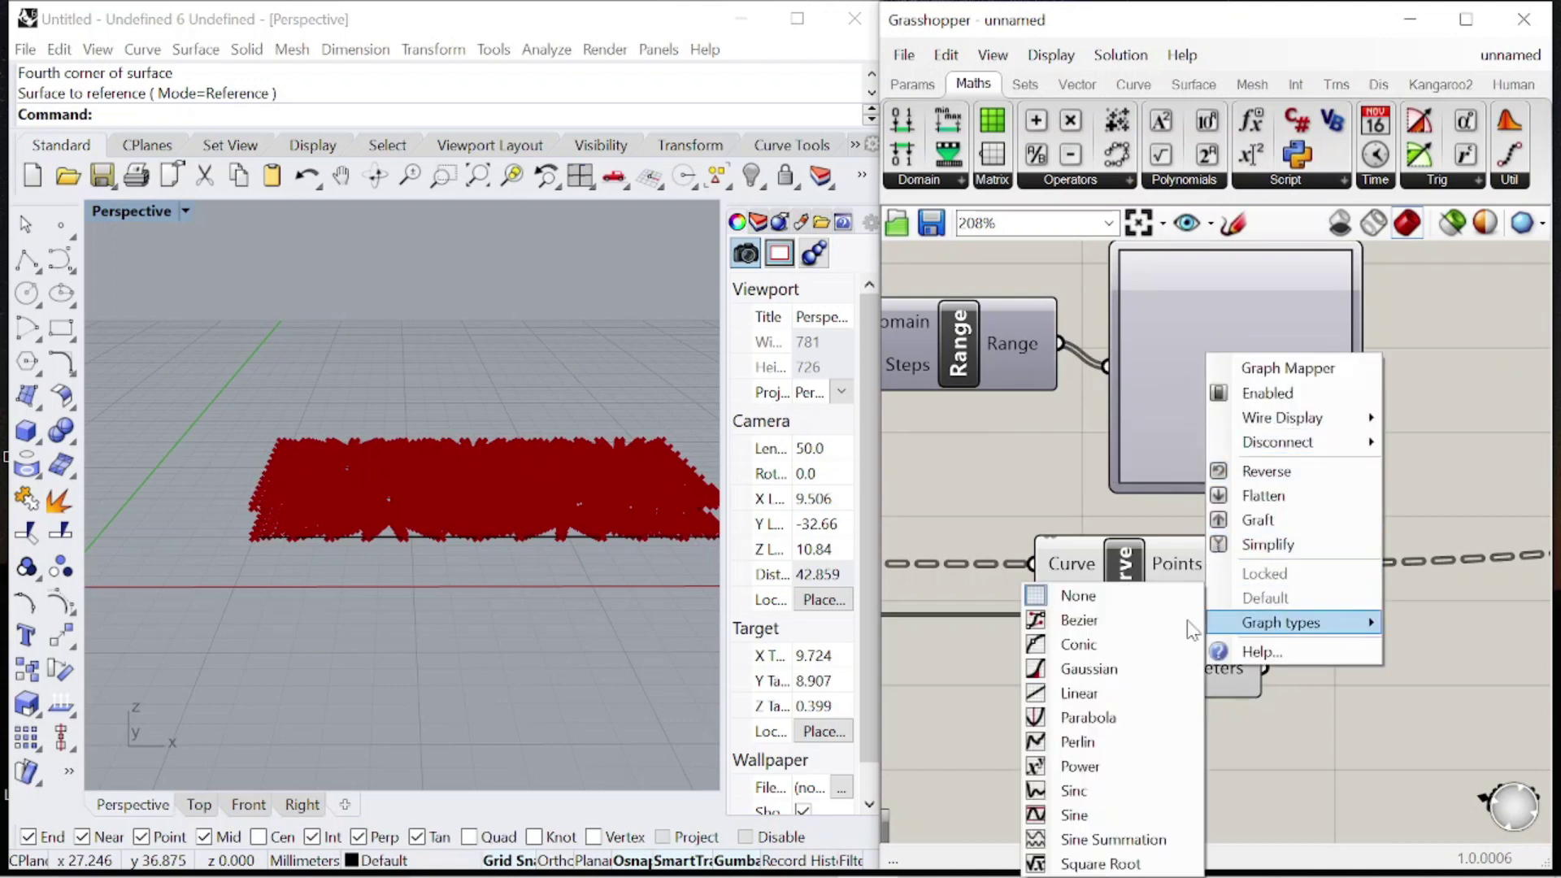
pyautogui.click(1077, 690)
pyautogui.scroll(-2, 1276, 368)
pyautogui.scroll(1, 1276, 368)
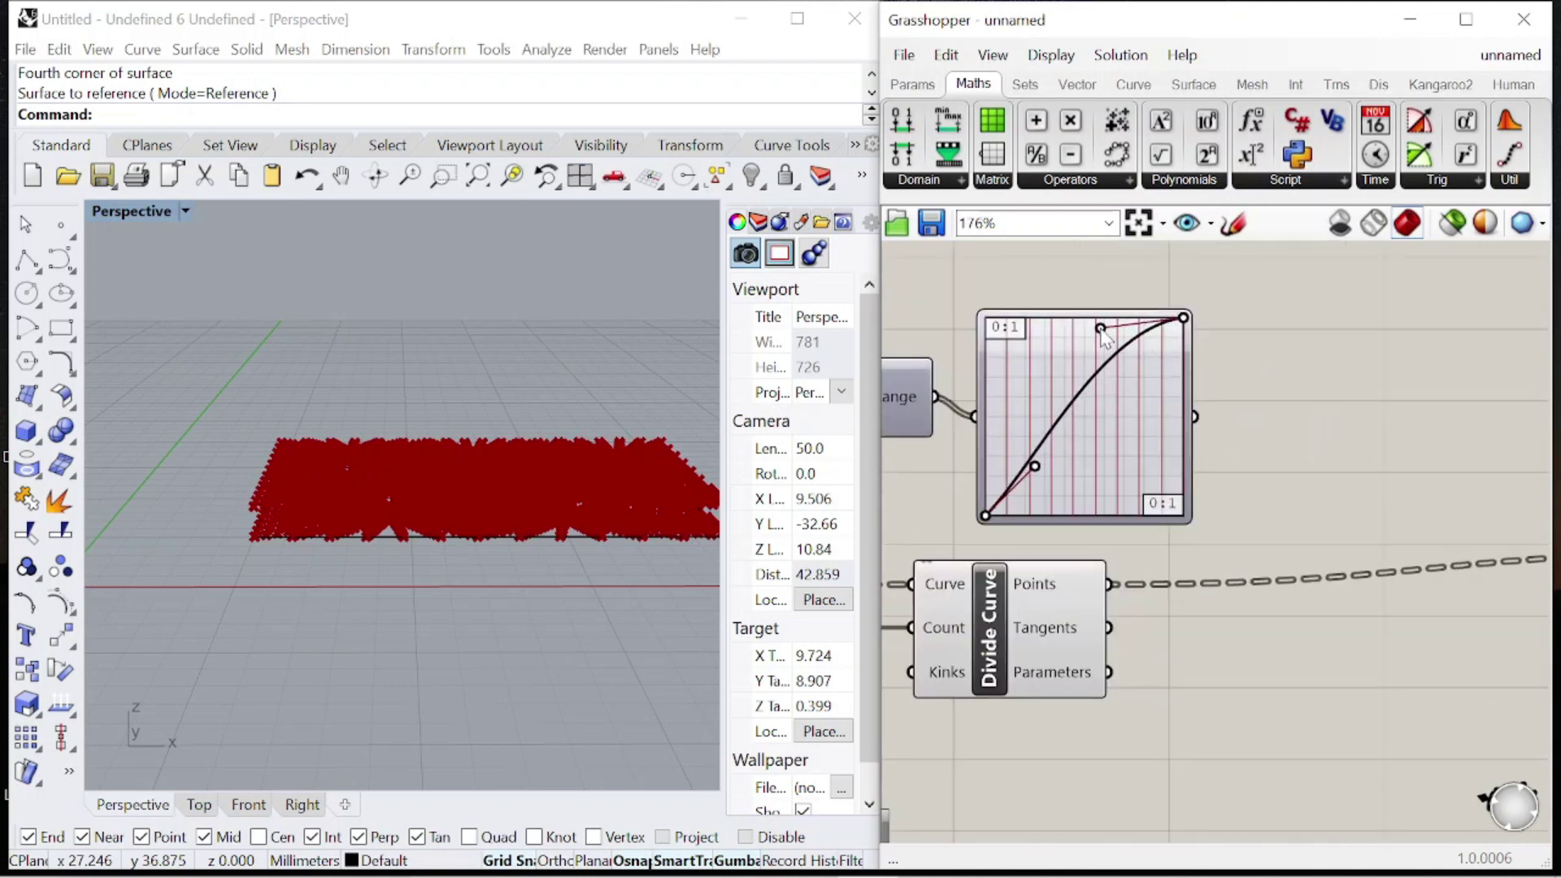
# - Add a Multiplication component beyond the Graph Mapper and connect the Graph Mapper's output to its A input
pyautogui.scroll(-6, 1145, 372)
pyautogui.scroll(4, 1175, 398)
pyautogui.moveTo(1090, 387); pyautogui.dragTo(1114, 308)
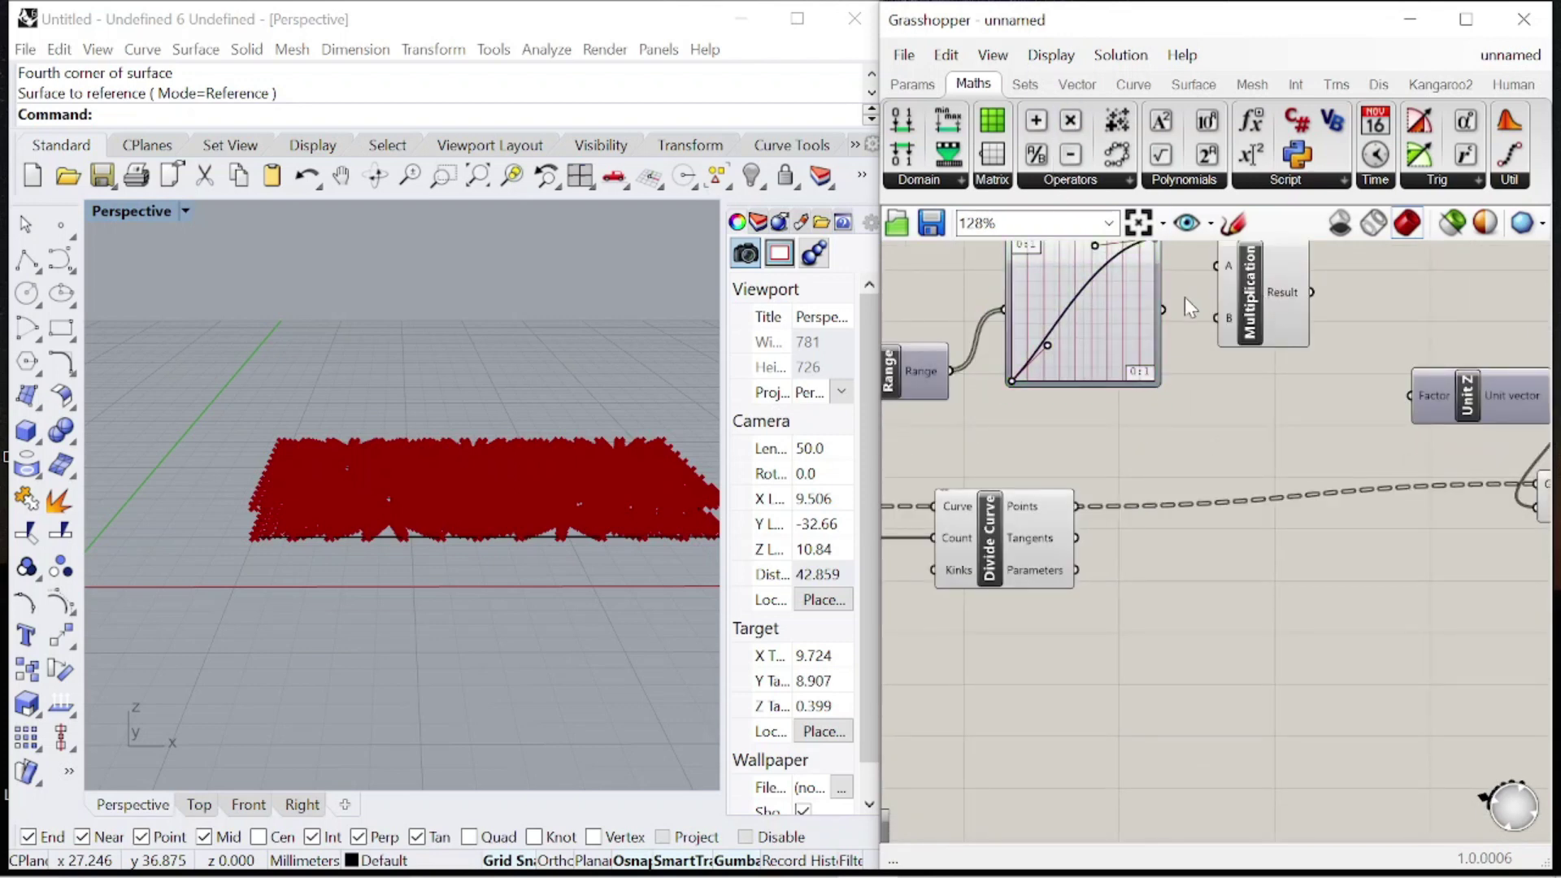
pyautogui.moveTo(1209, 300); pyautogui.dragTo(1213, 276)
pyautogui.scroll(-4, 1203, 309)
pyautogui.scroll(4, 1154, 325)
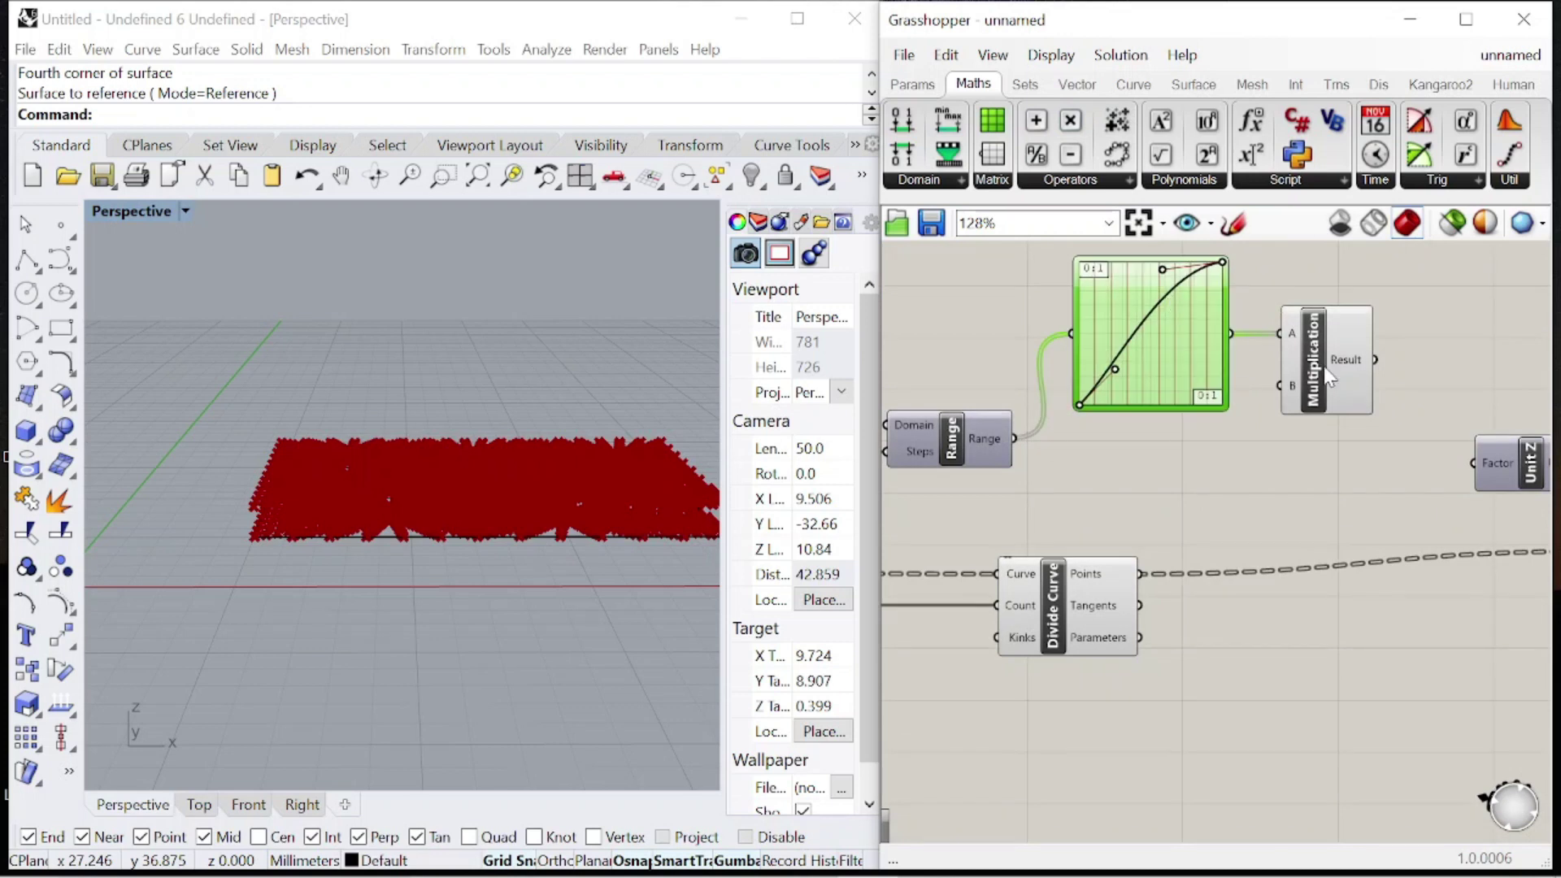
# - Move Range, Subtraction and its panel up into line with the Graph Mapper's input
pyautogui.scroll(-4, 1000, 365)
pyautogui.scroll(4, 1057, 463)
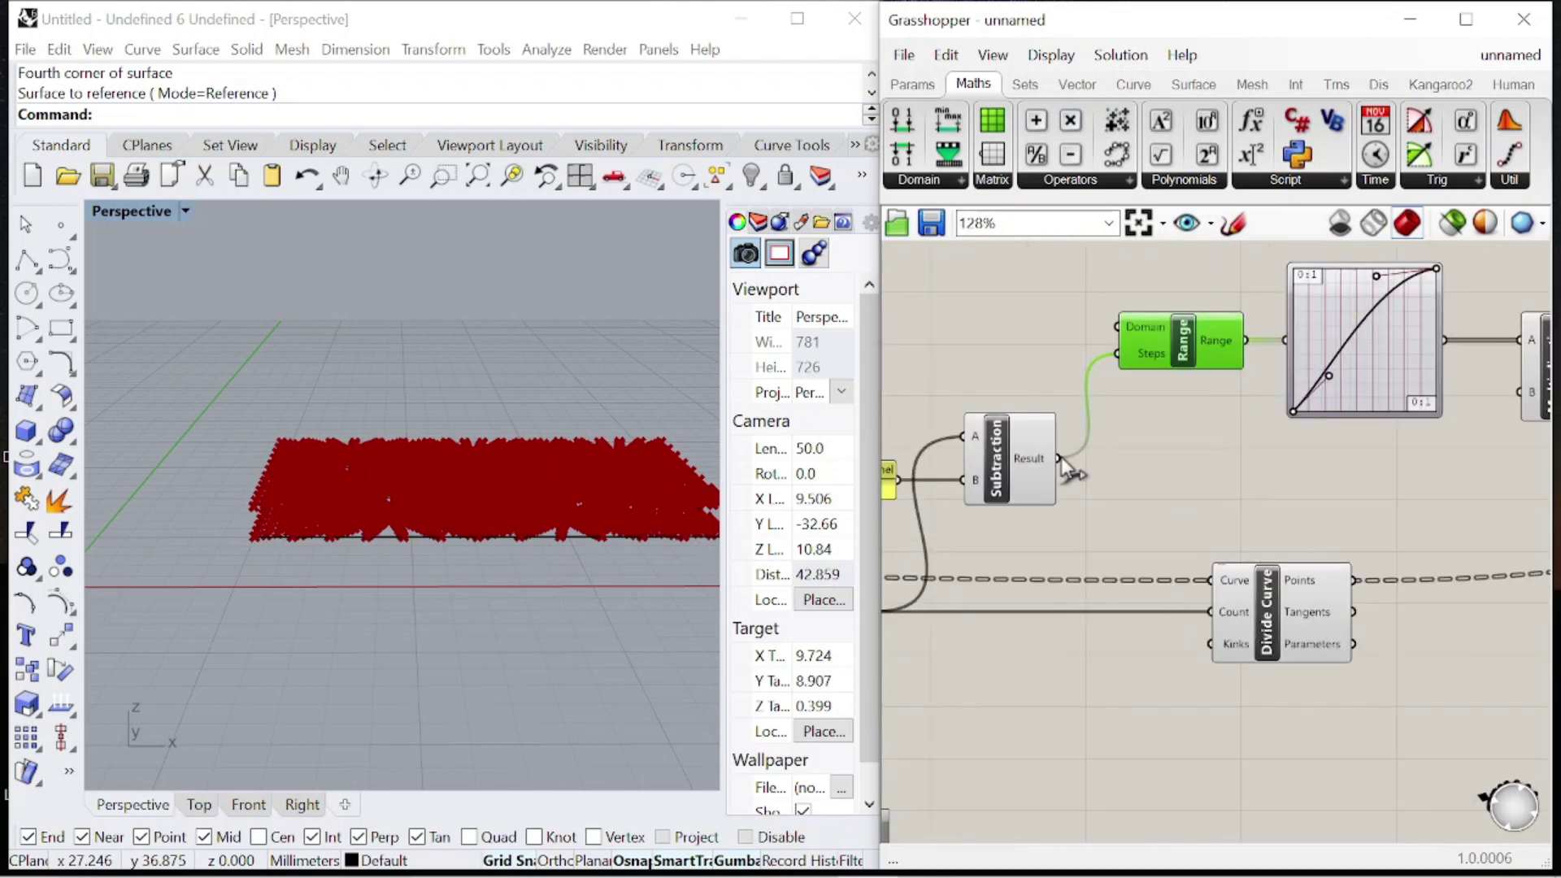
pyautogui.scroll(-2, 1073, 520)
pyautogui.moveTo(1014, 456); pyautogui.dragTo(1030, 385)
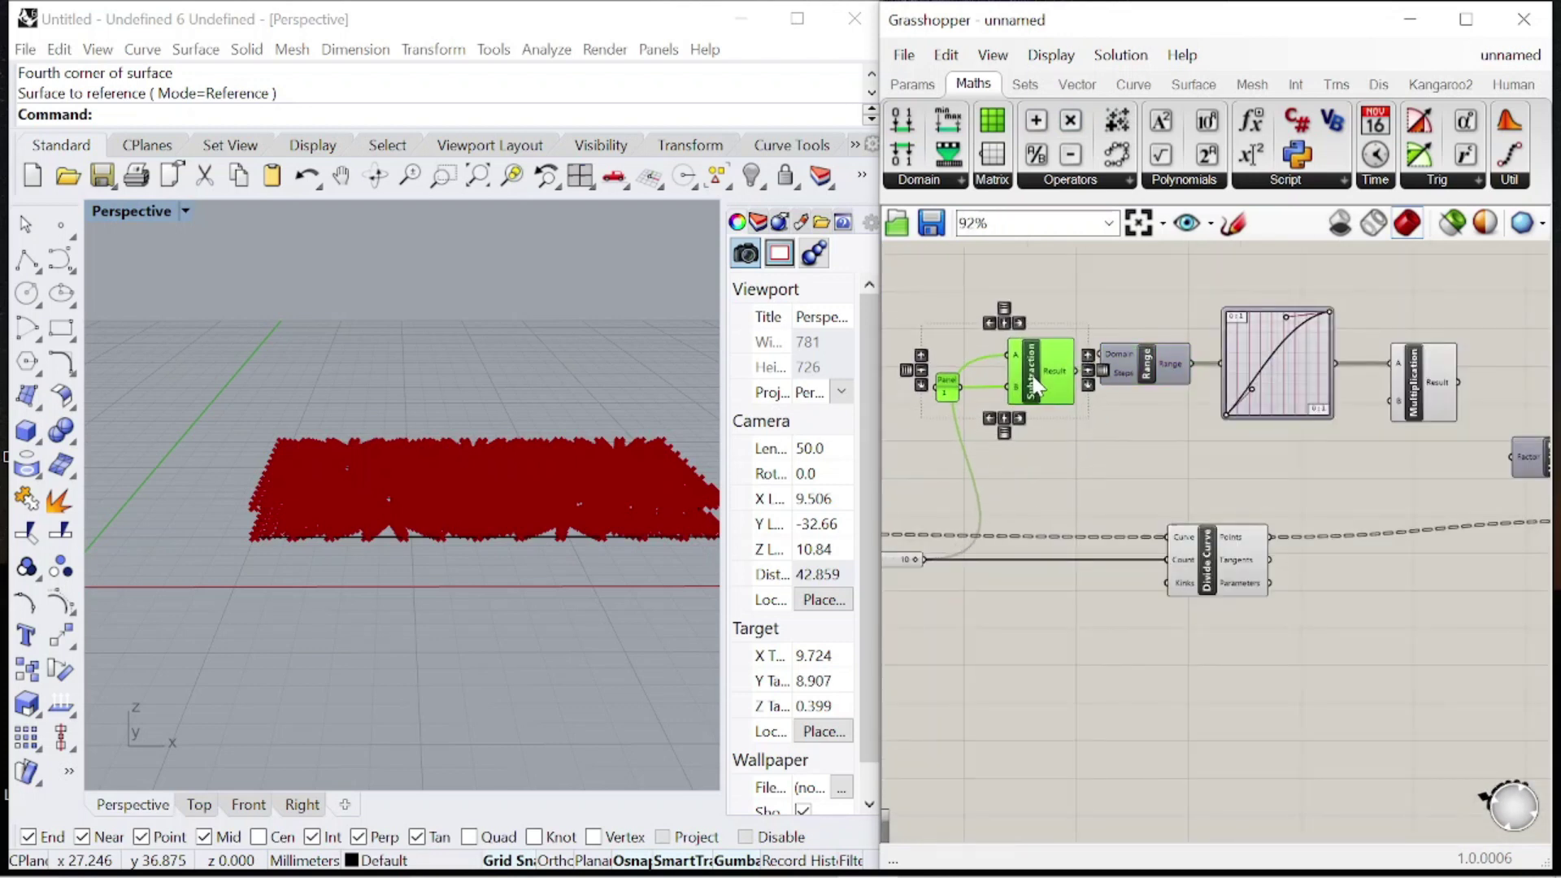
pyautogui.click(983, 423)
pyautogui.scroll(4, 949, 388)
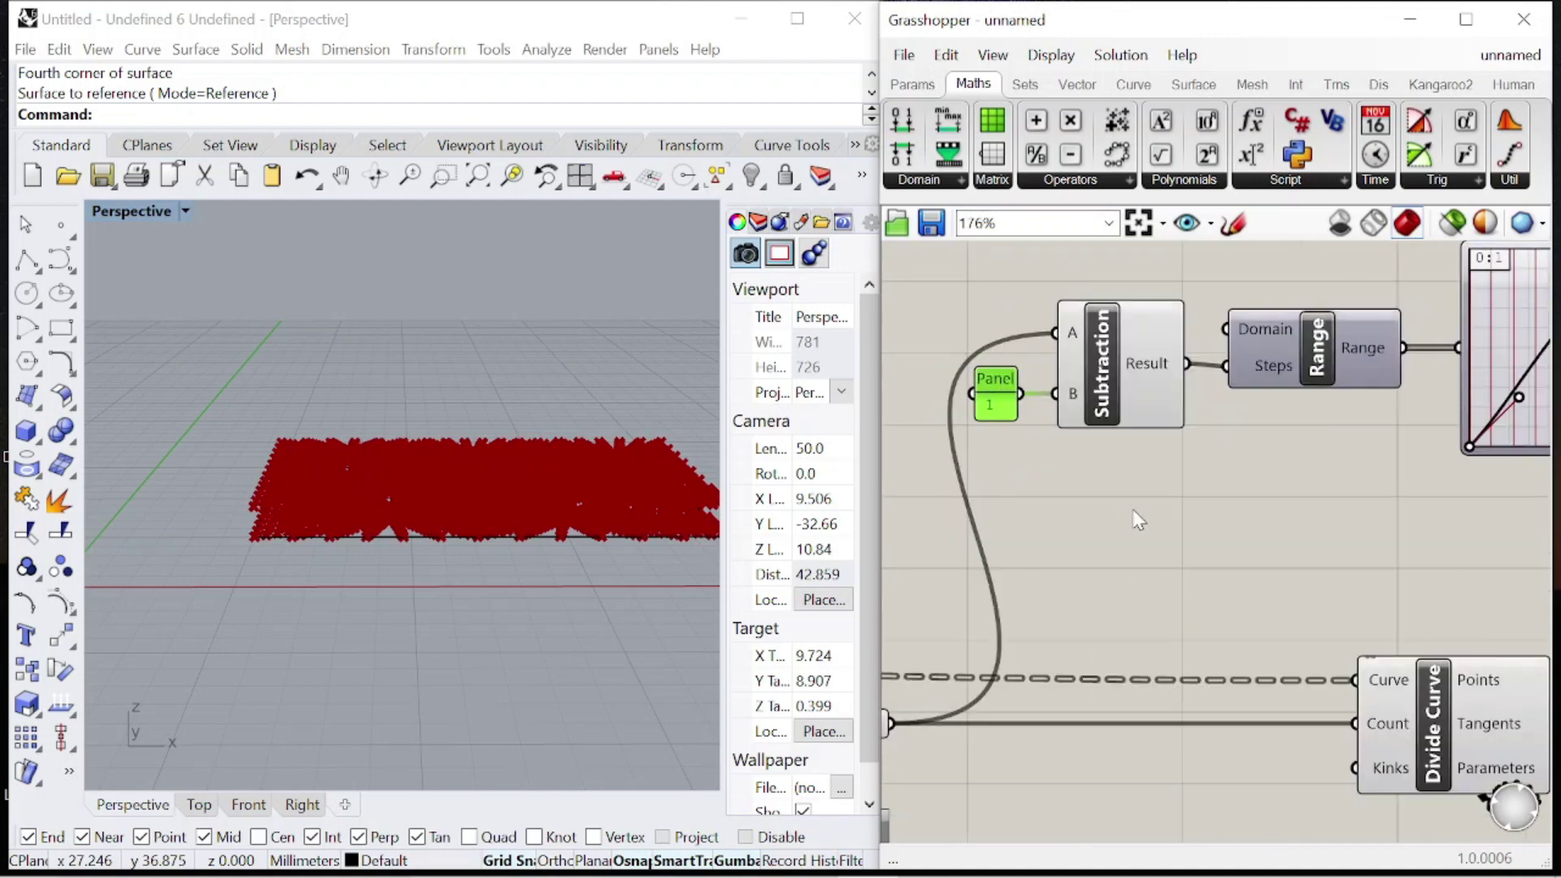
# - Add a Number Slider below the Graph Mapper and connect it to the Multiplication's B input
pyautogui.scroll(-6, 1133, 510)
pyautogui.scroll(4, 1334, 395)
pyautogui.doubleClick(1153, 498)
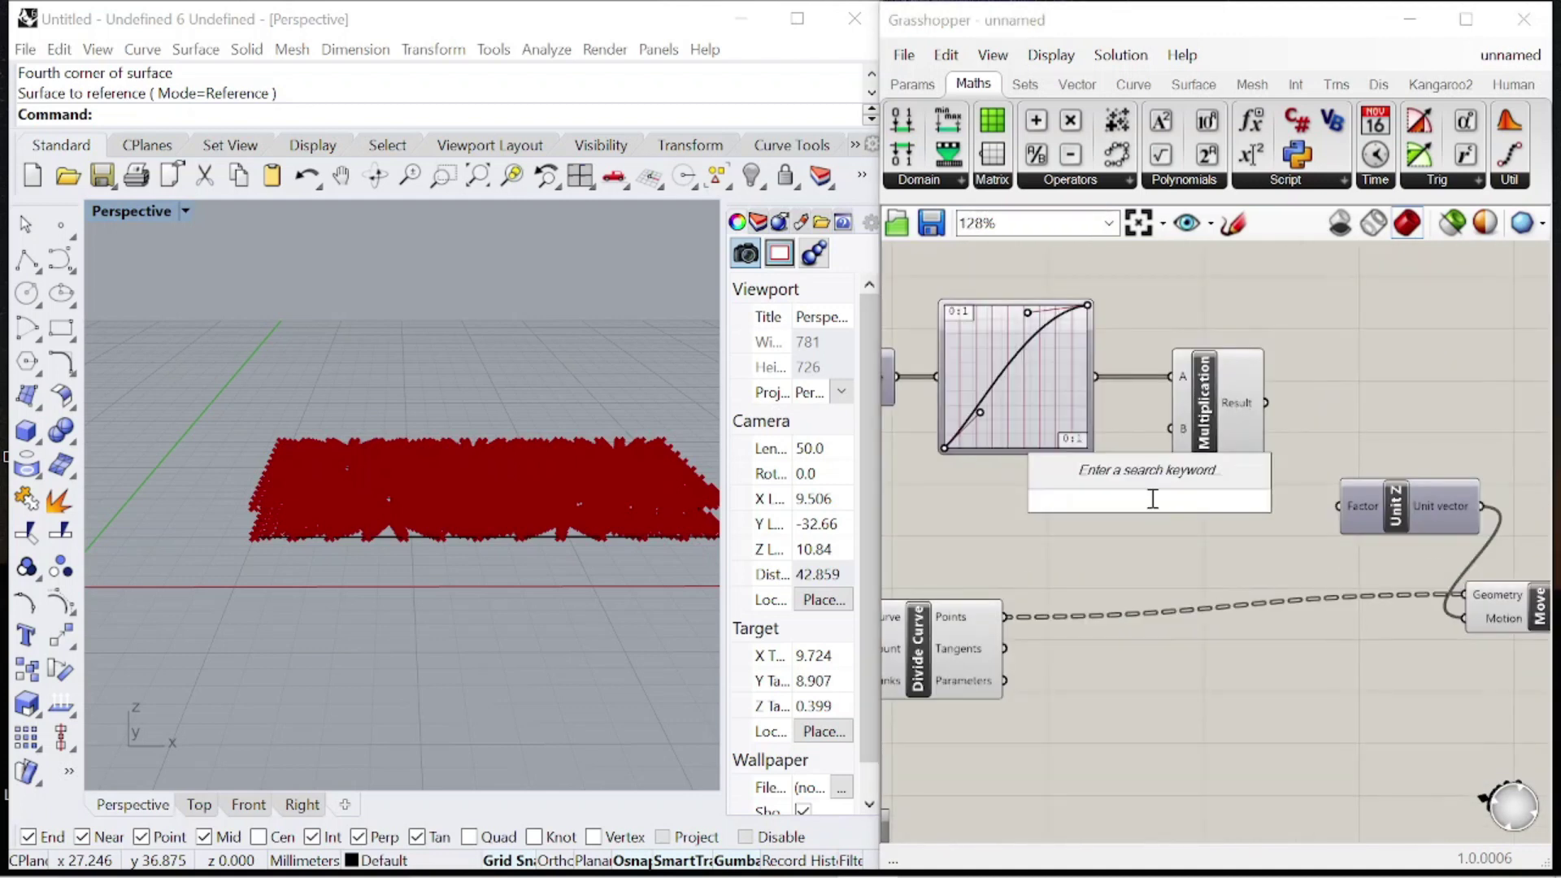
pyautogui.press('Return')
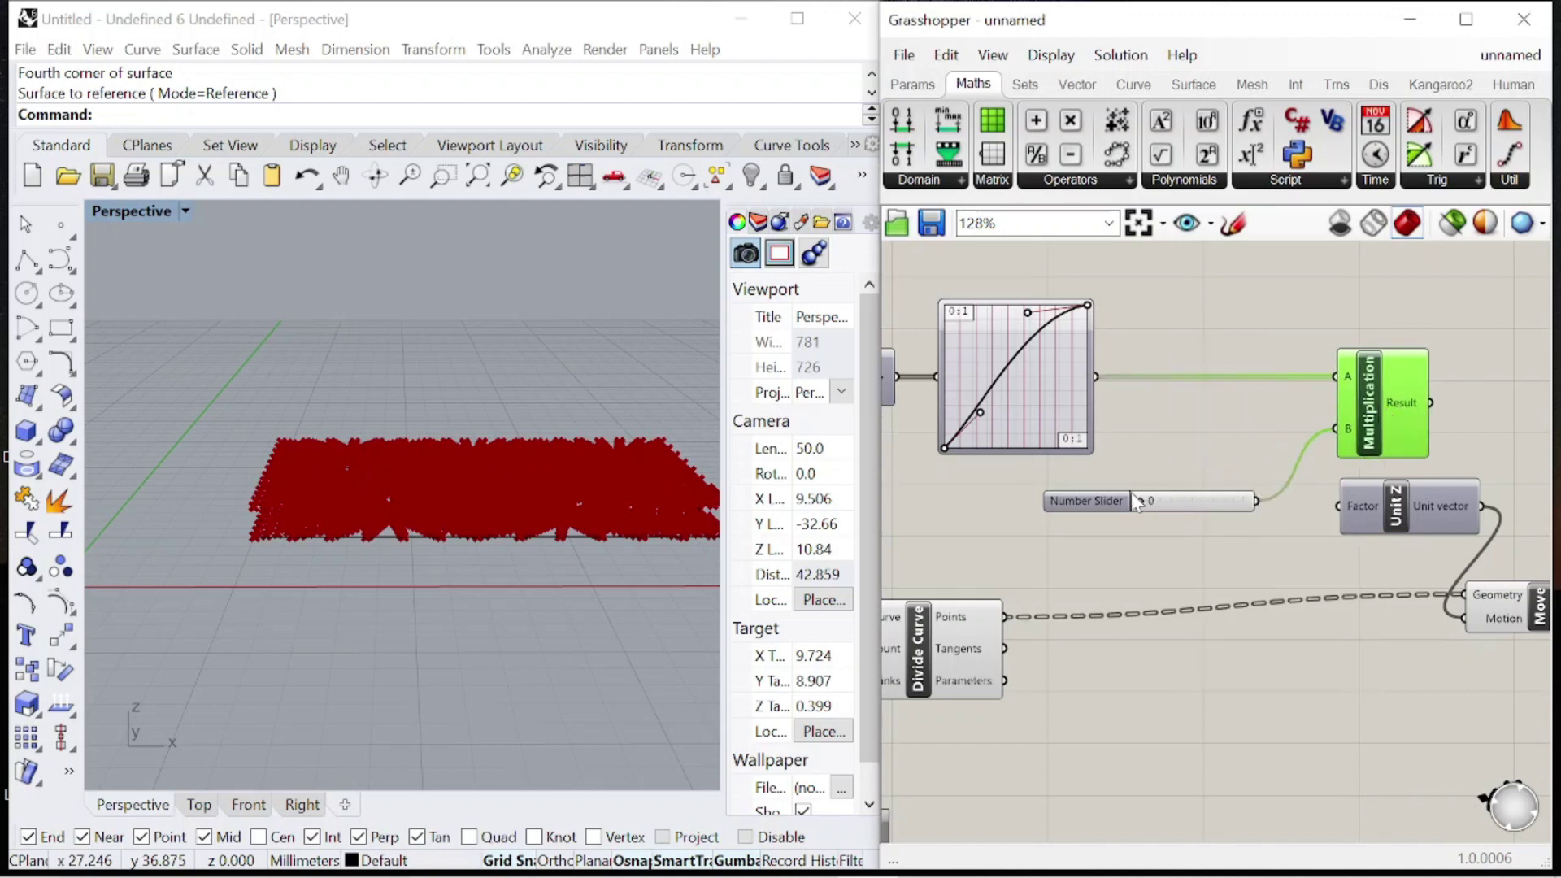
pyautogui.scroll(3, 1228, 439)
pyautogui.moveTo(1232, 425); pyautogui.dragTo(1351, 424)
# - Connect the Multiplication's Result to Unit Z's Factor input and raise the slider on the B input to 9
pyautogui.scroll(-7, 1118, 455)
pyautogui.moveTo(1233, 501); pyautogui.dragTo(1289, 526)
pyautogui.scroll(3, 1227, 422)
pyautogui.scroll(-3, 1293, 520)
pyautogui.scroll(2, 1374, 562)
pyautogui.moveTo(1411, 645); pyautogui.dragTo(1265, 478)
pyautogui.click(1228, 502)
pyautogui.moveTo(567, 417); pyautogui.dragTo(431, 431, button='right')
pyautogui.scroll(4, 1049, 439)
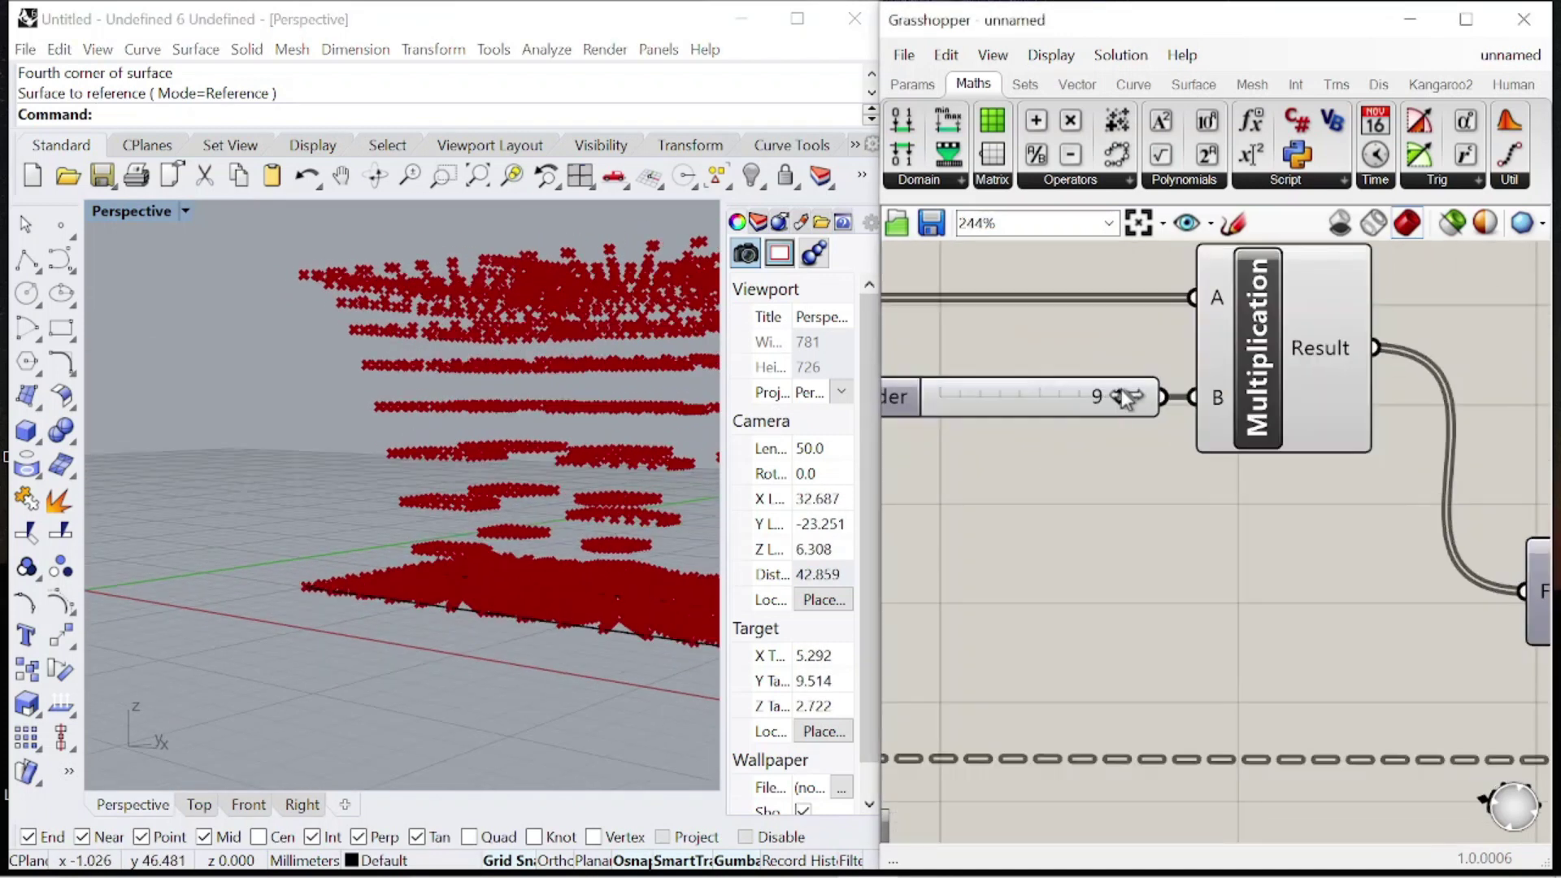
# - Lower the Number Slider feeding the Multiplication's B input to 6
pyautogui.moveTo(1124, 397); pyautogui.dragTo(1098, 399)
pyautogui.moveTo(569, 504)
pyautogui.mouseDown(button='right')
pyautogui.moveTo(470, 514)
pyautogui.moveTo(573, 472)
pyautogui.moveTo(561, 521)
pyautogui.mouseUp(button='right')
pyautogui.scroll(3, 1025, 439)
pyautogui.moveTo(1143, 366); pyautogui.dragTo(1081, 371)
pyautogui.scroll(1, 630, 494)
pyautogui.moveTo(630, 493); pyautogui.dragTo(643, 456, button='right')
# - Move the Bezier graph's lower handle to the right and down to bend the start of the curve
pyautogui.scroll(-5, 1016, 406)
pyautogui.scroll(4, 1009, 402)
pyautogui.moveTo(1008, 390); pyautogui.dragTo(1081, 443)
pyautogui.scroll(-8, 1244, 413)
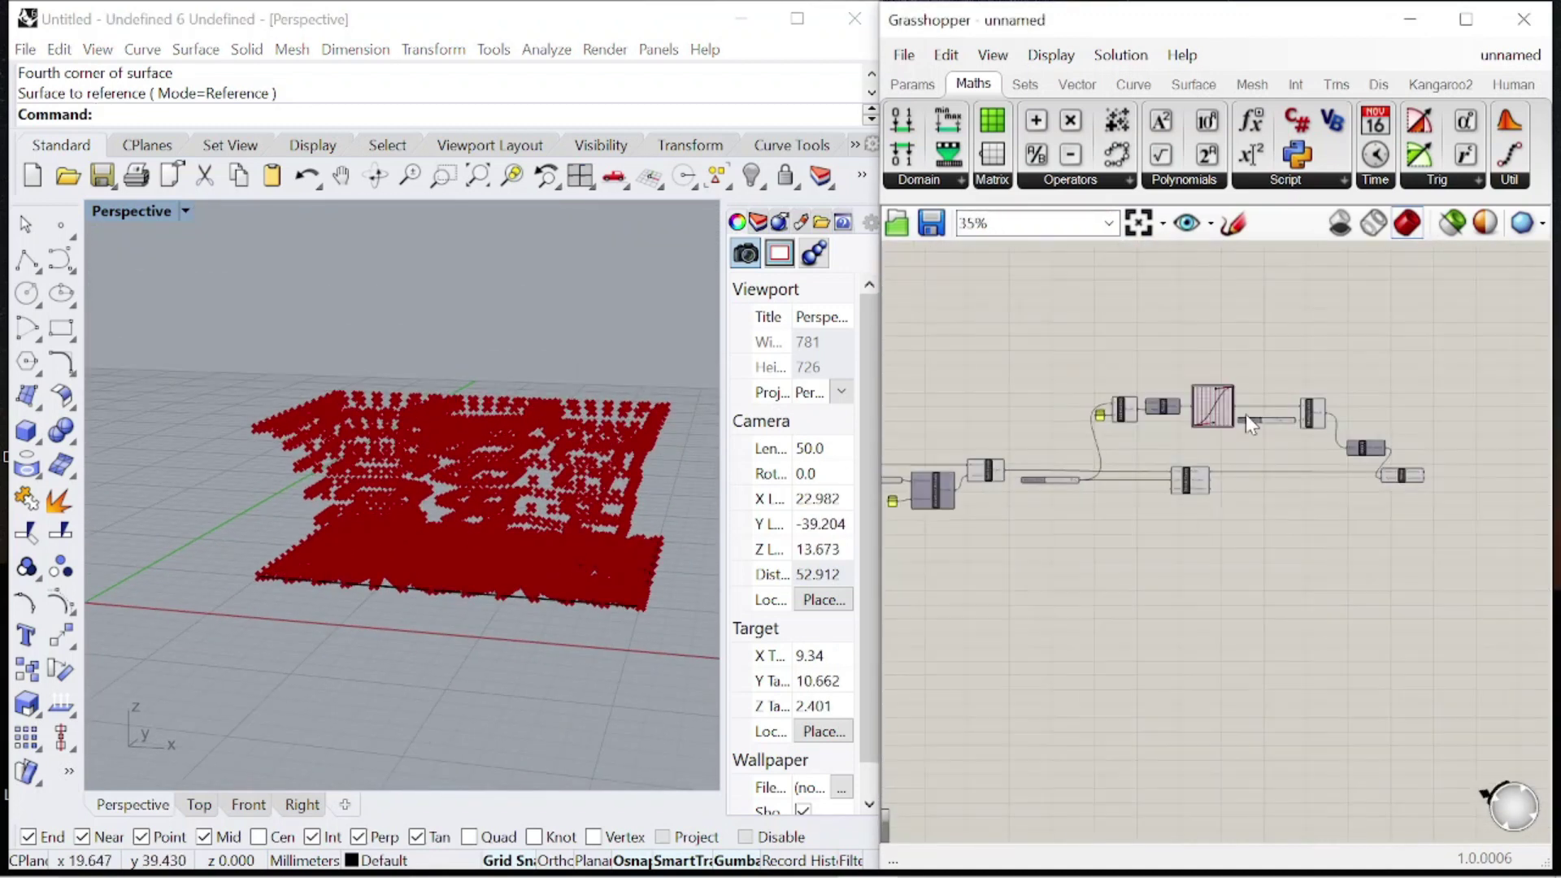
# - Turn off the preview of the components up to and including Divide Curve and the Graph Mapper
pyautogui.moveTo(1240, 505); pyautogui.dragTo(988, 299)
pyautogui.rightClick(988, 299)
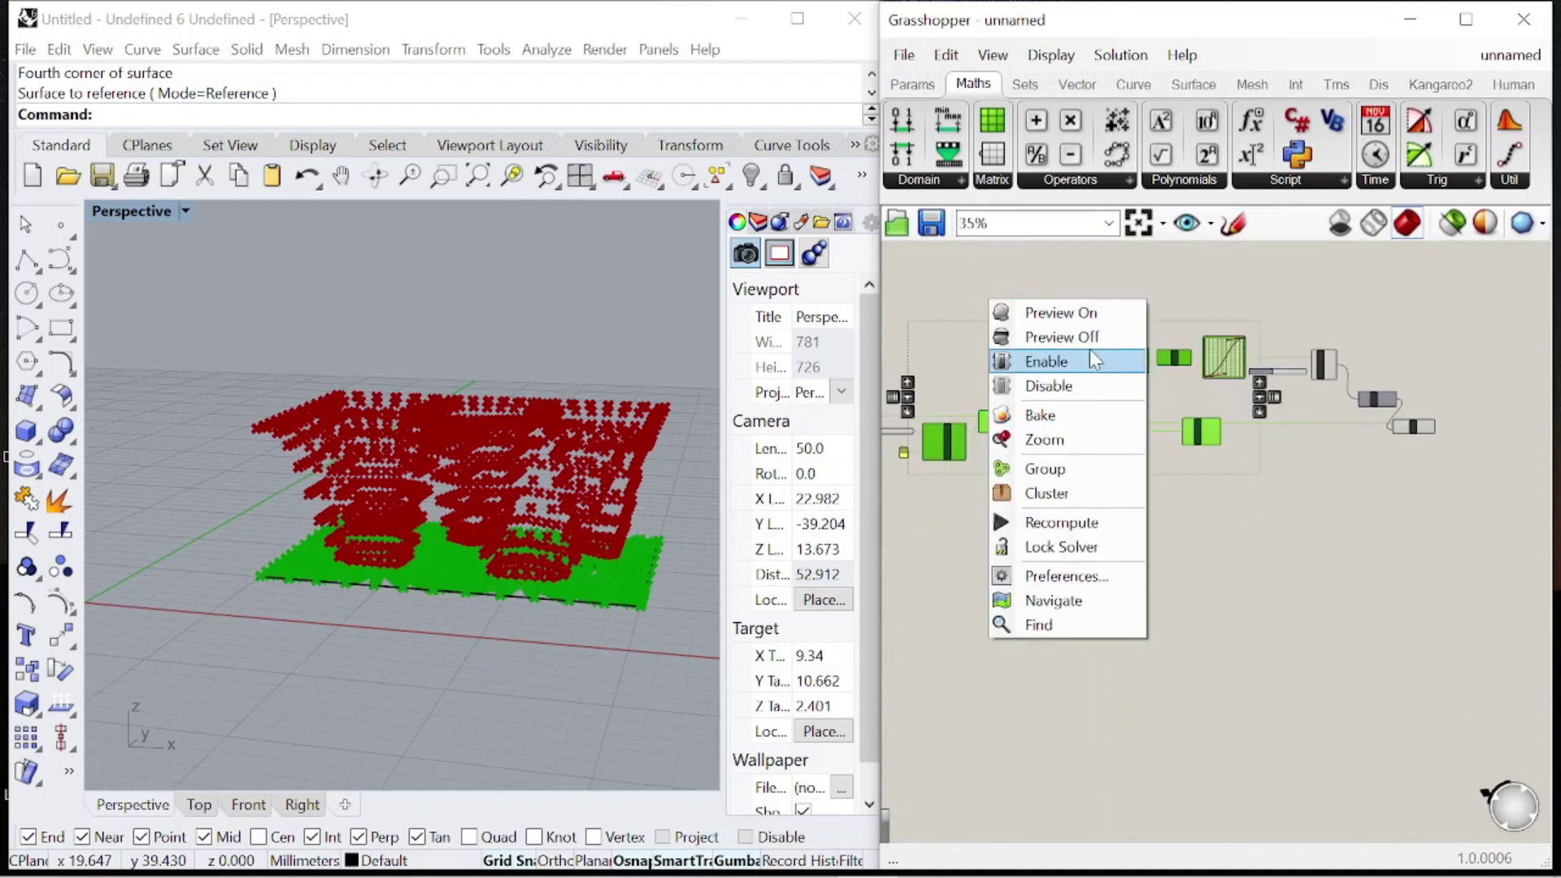
pyautogui.click(1053, 334)
pyautogui.moveTo(532, 492); pyautogui.dragTo(541, 532, button='right')
# - Reshape the Bezier graph by moving its lower handle to the left edge and its upper handle left along the top edge
pyautogui.scroll(5, 1331, 392)
pyautogui.moveTo(1332, 392); pyautogui.dragTo(1143, 432, button='right')
pyautogui.scroll(5, 1206, 411)
pyautogui.moveTo(1202, 408); pyautogui.dragTo(1024, 283)
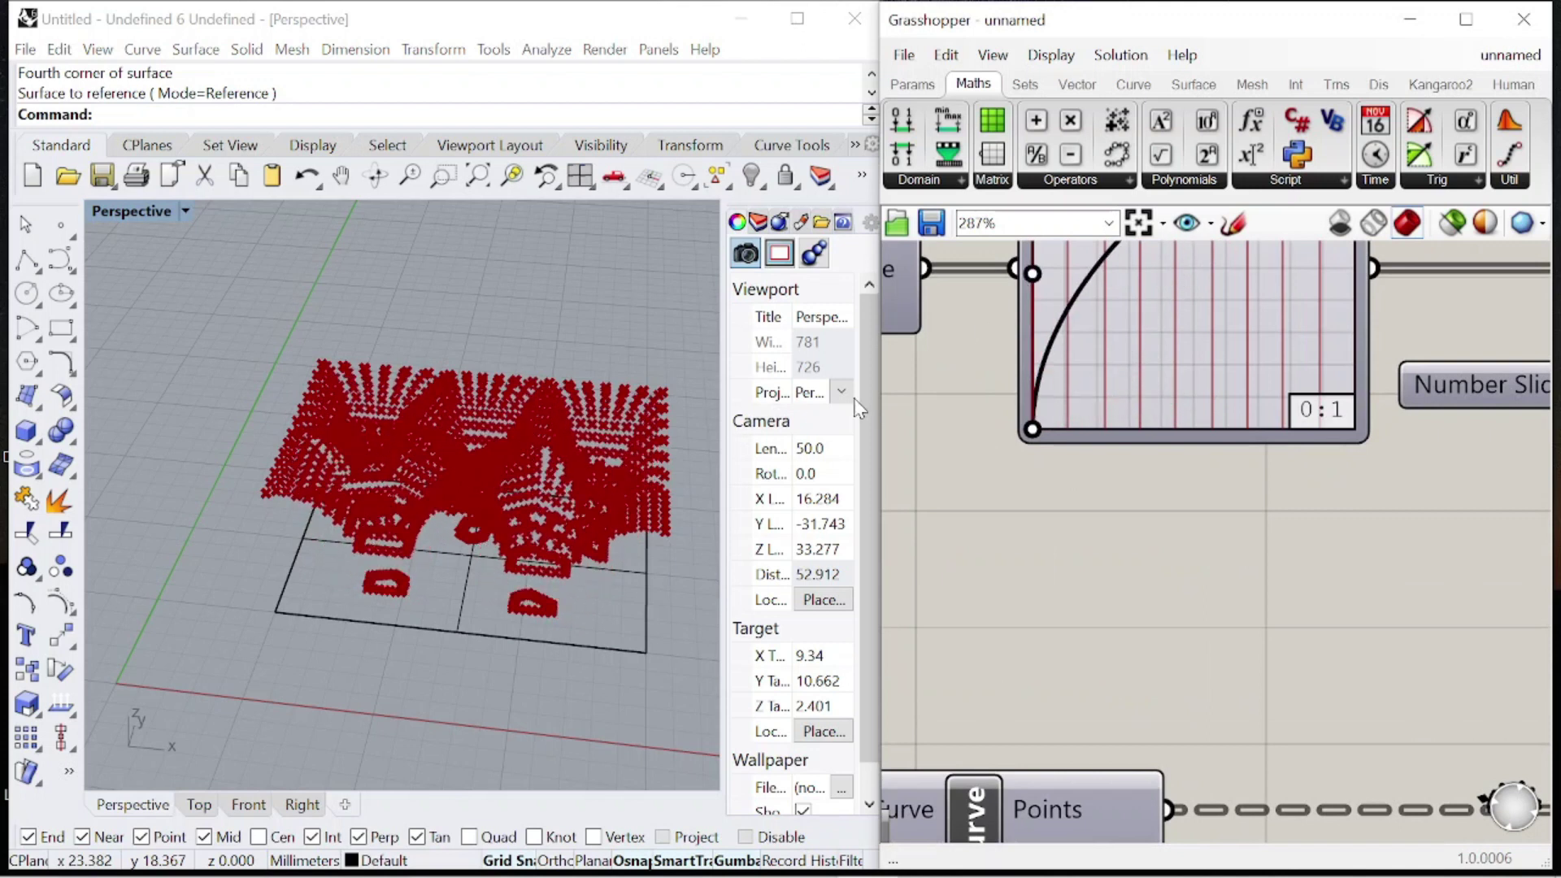
pyautogui.scroll(-2, 1057, 487)
pyautogui.scroll(1, 1203, 317)
pyautogui.moveTo(1164, 286); pyautogui.dragTo(1075, 280)
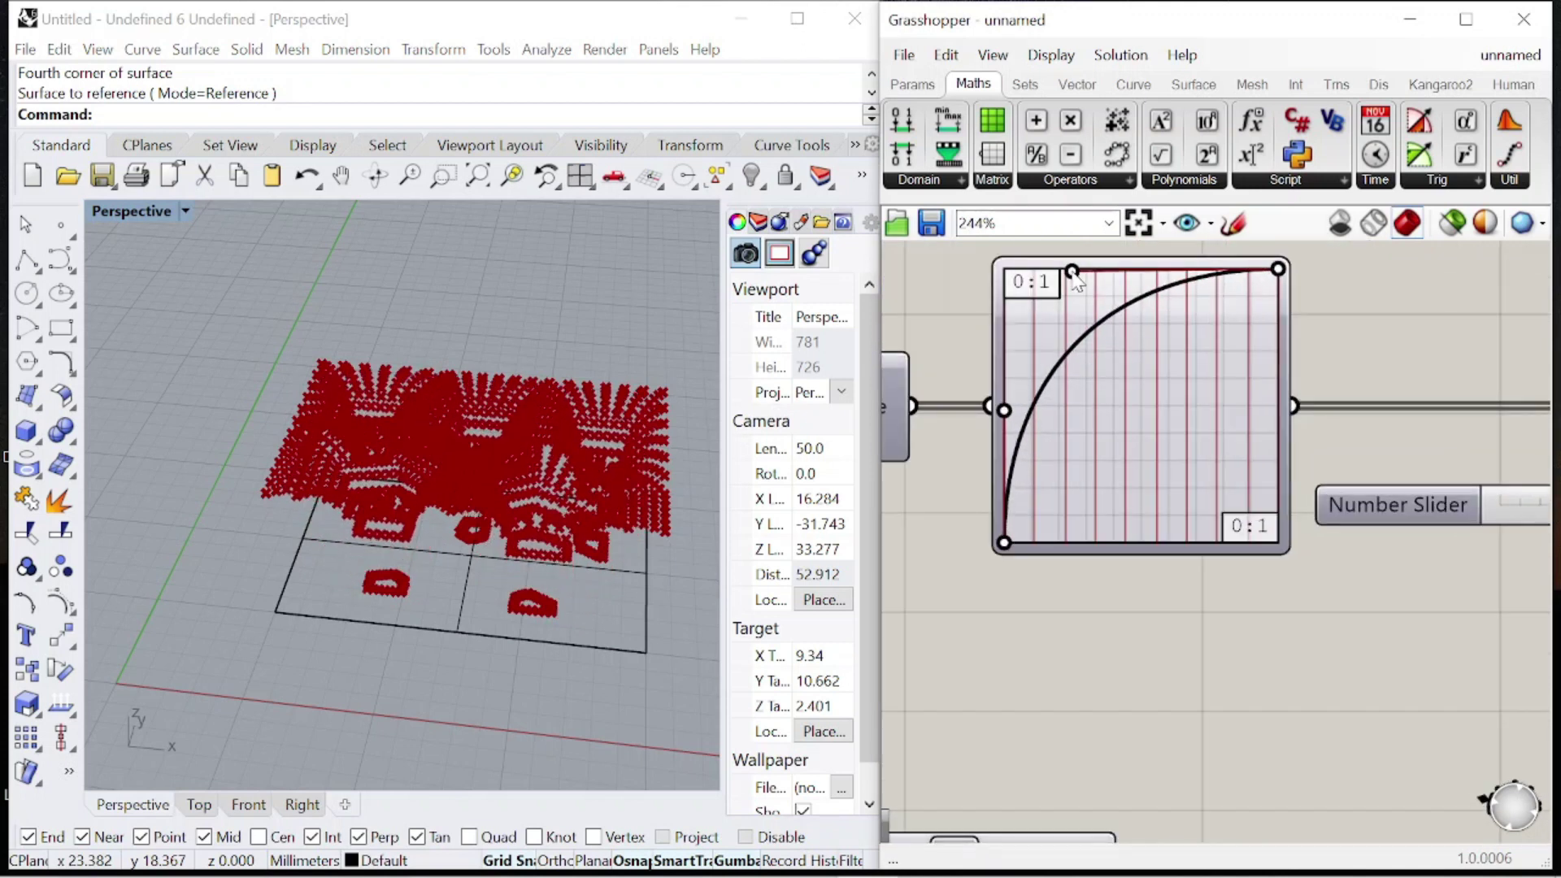
pyautogui.moveTo(415, 399); pyautogui.dragTo(488, 439, button='right')
pyautogui.scroll(-4, 1203, 374)
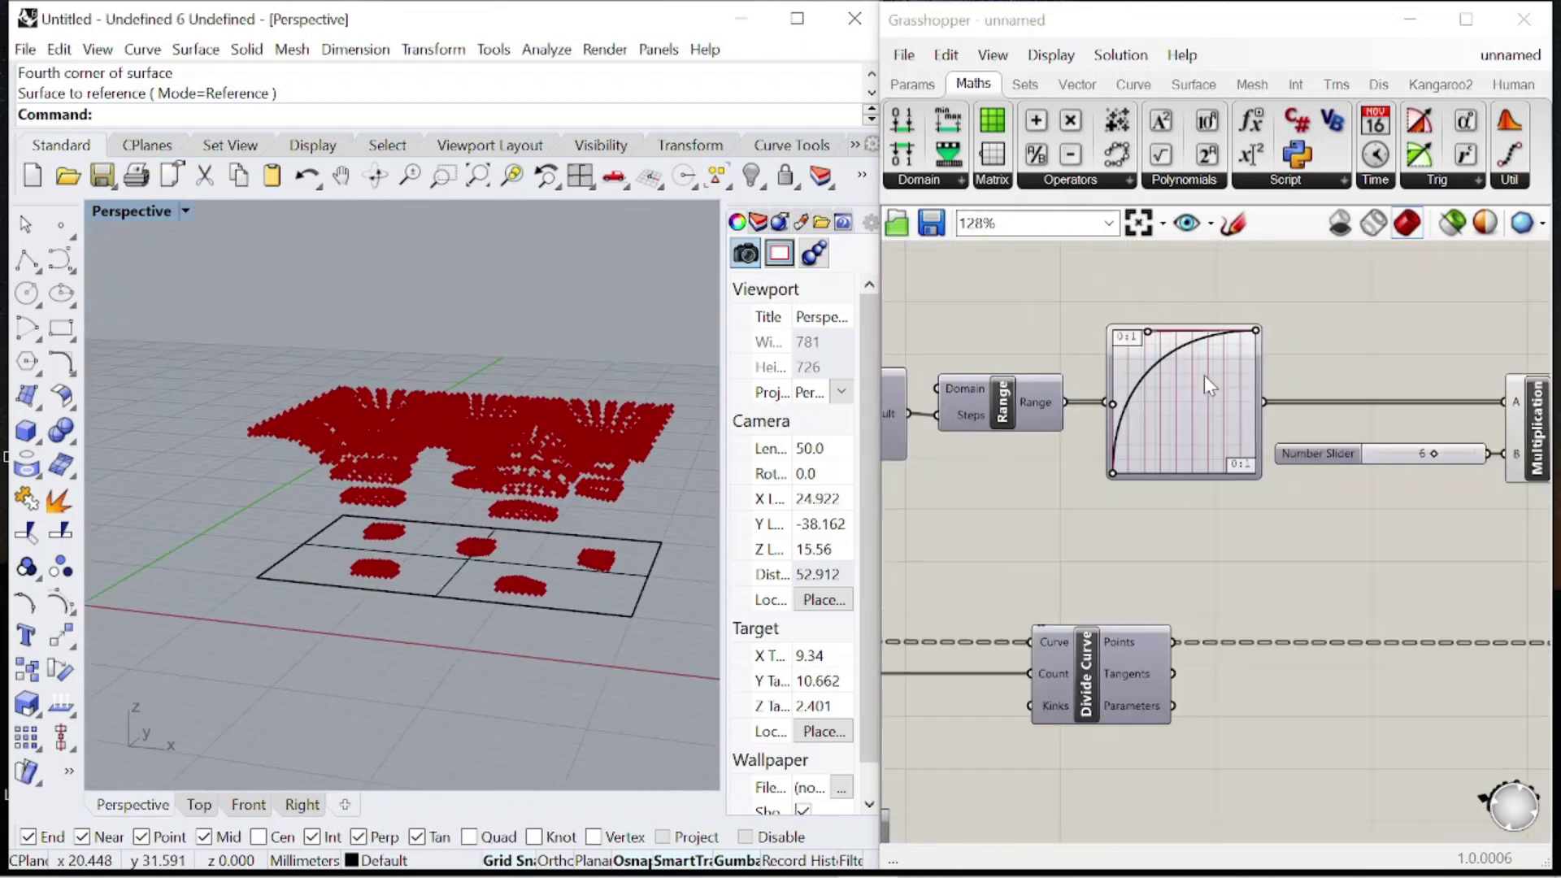
# - Add an Interpolate component after Move and connect Move's Geometry output to its Vertices input
pyautogui.scroll(-4, 1301, 423)
pyautogui.write('i')
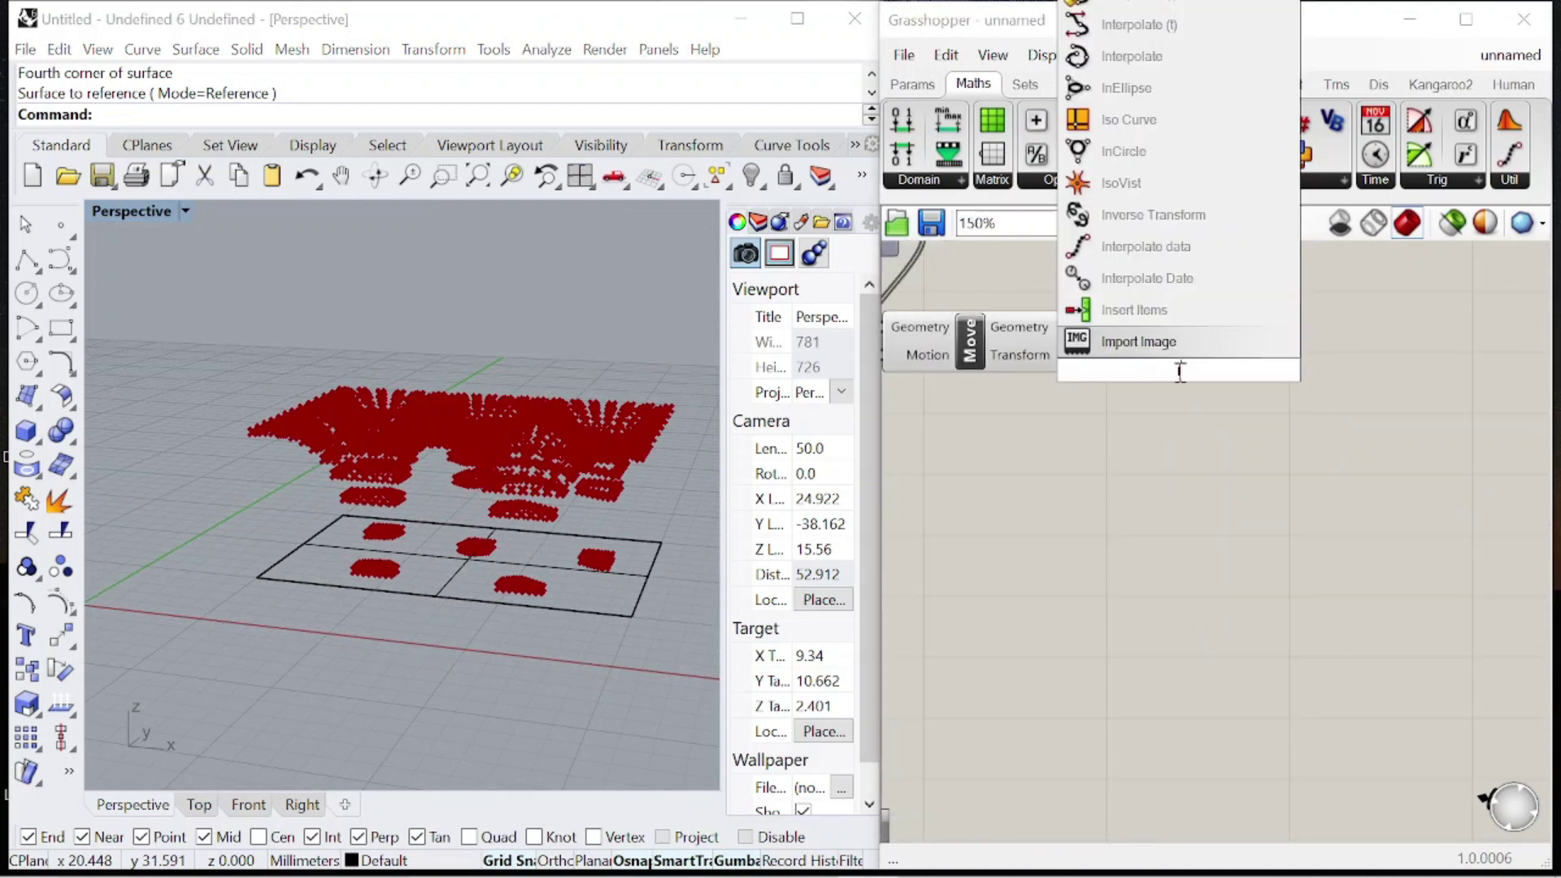
pyautogui.write('nterpolate')
pyautogui.click(1131, 340)
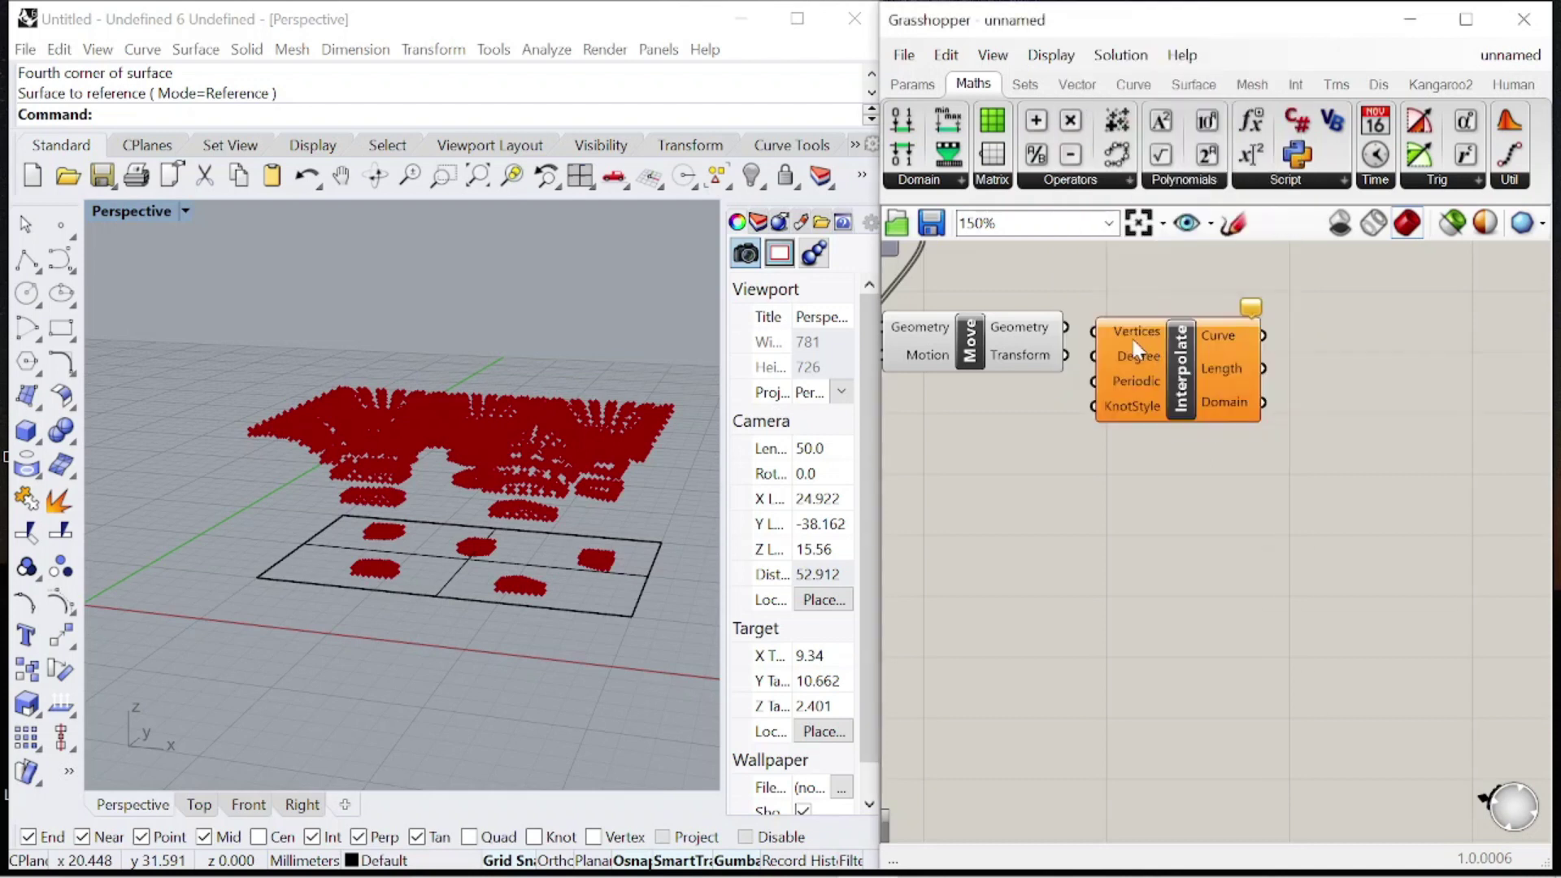
pyautogui.moveTo(1065, 327); pyautogui.dragTo(1098, 320)
pyautogui.moveTo(1183, 357); pyautogui.dragTo(1264, 358)
pyautogui.scroll(-4, 1464, 557)
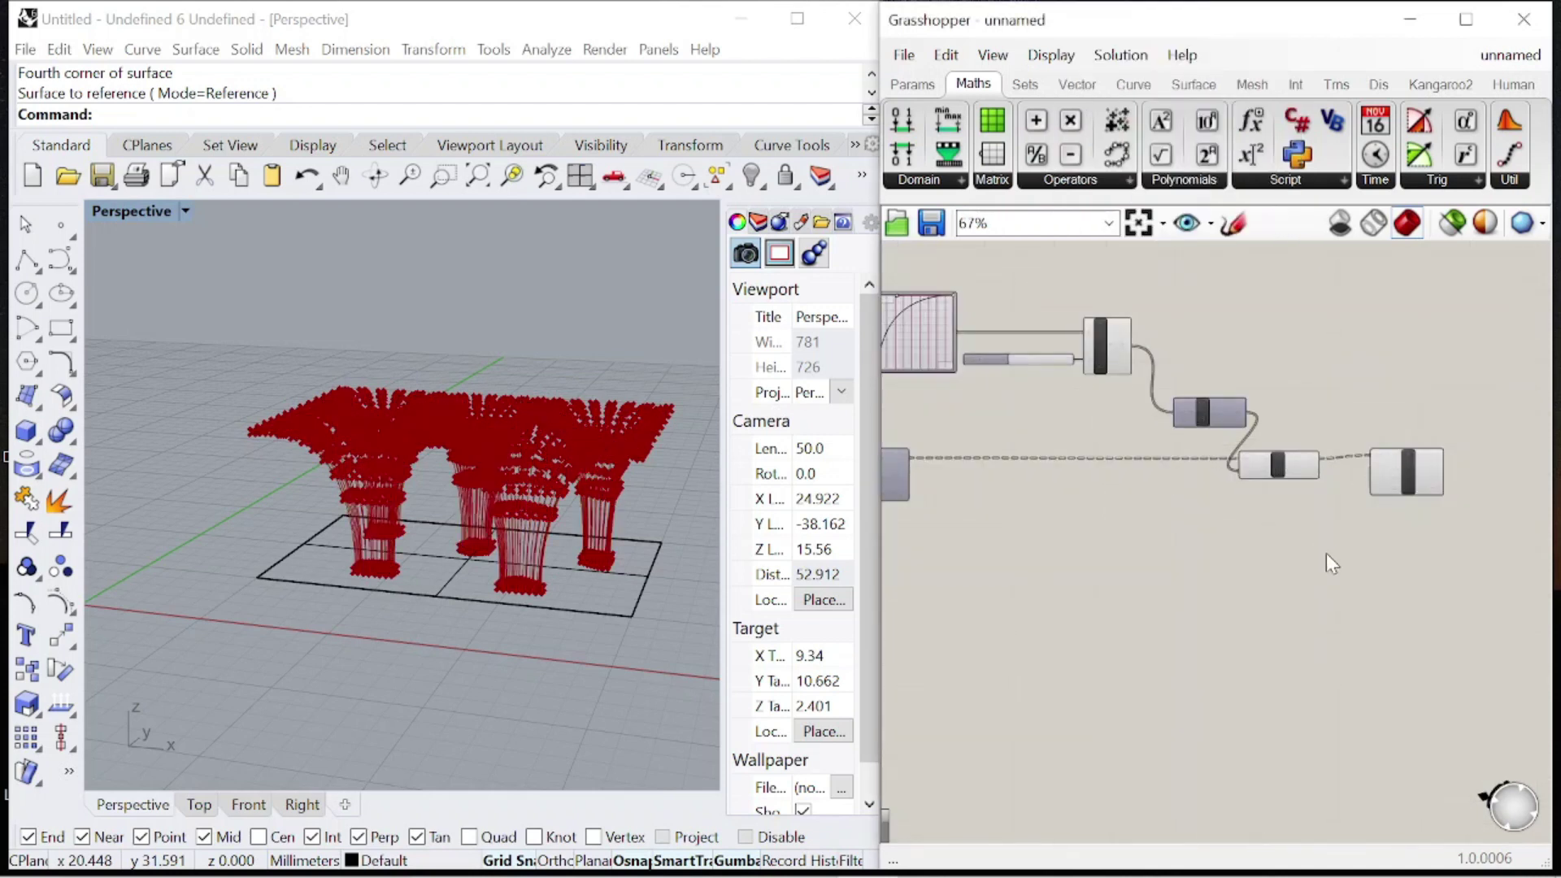
# - Turn off the preview of the components before Interpolate, including Move, leaving only the interpolated curves displayed
pyautogui.moveTo(1323, 549); pyautogui.dragTo(1069, 339)
pyautogui.rightClick(1125, 282)
pyautogui.click(1198, 321)
pyautogui.moveTo(392, 454); pyautogui.dragTo(488, 384, button='right')
# - Set the Number Slider feeding the Multiplication's B input to 5
pyautogui.scroll(5, 1194, 403)
pyautogui.scroll(-6, 1118, 441)
pyautogui.scroll(7, 1364, 443)
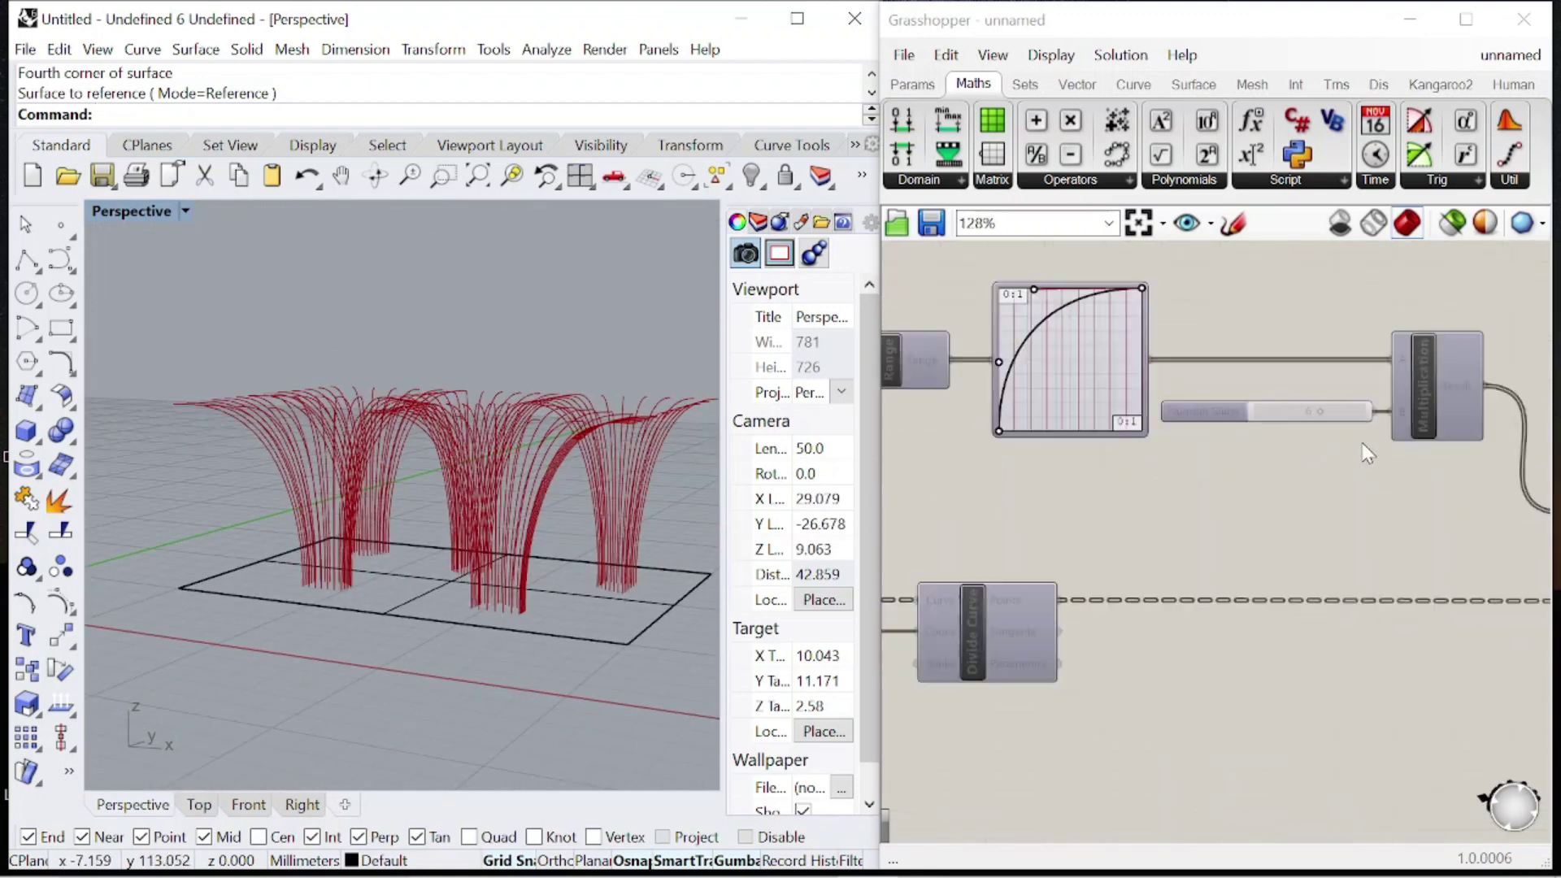
pyautogui.moveTo(1275, 408)
pyautogui.mouseDown()
pyautogui.moveTo(1238, 414)
pyautogui.moveTo(1259, 414)
pyautogui.mouseUp()
pyautogui.scroll(2, 543, 452)
pyautogui.moveTo(561, 455); pyautogui.dragTo(520, 512, button='right')
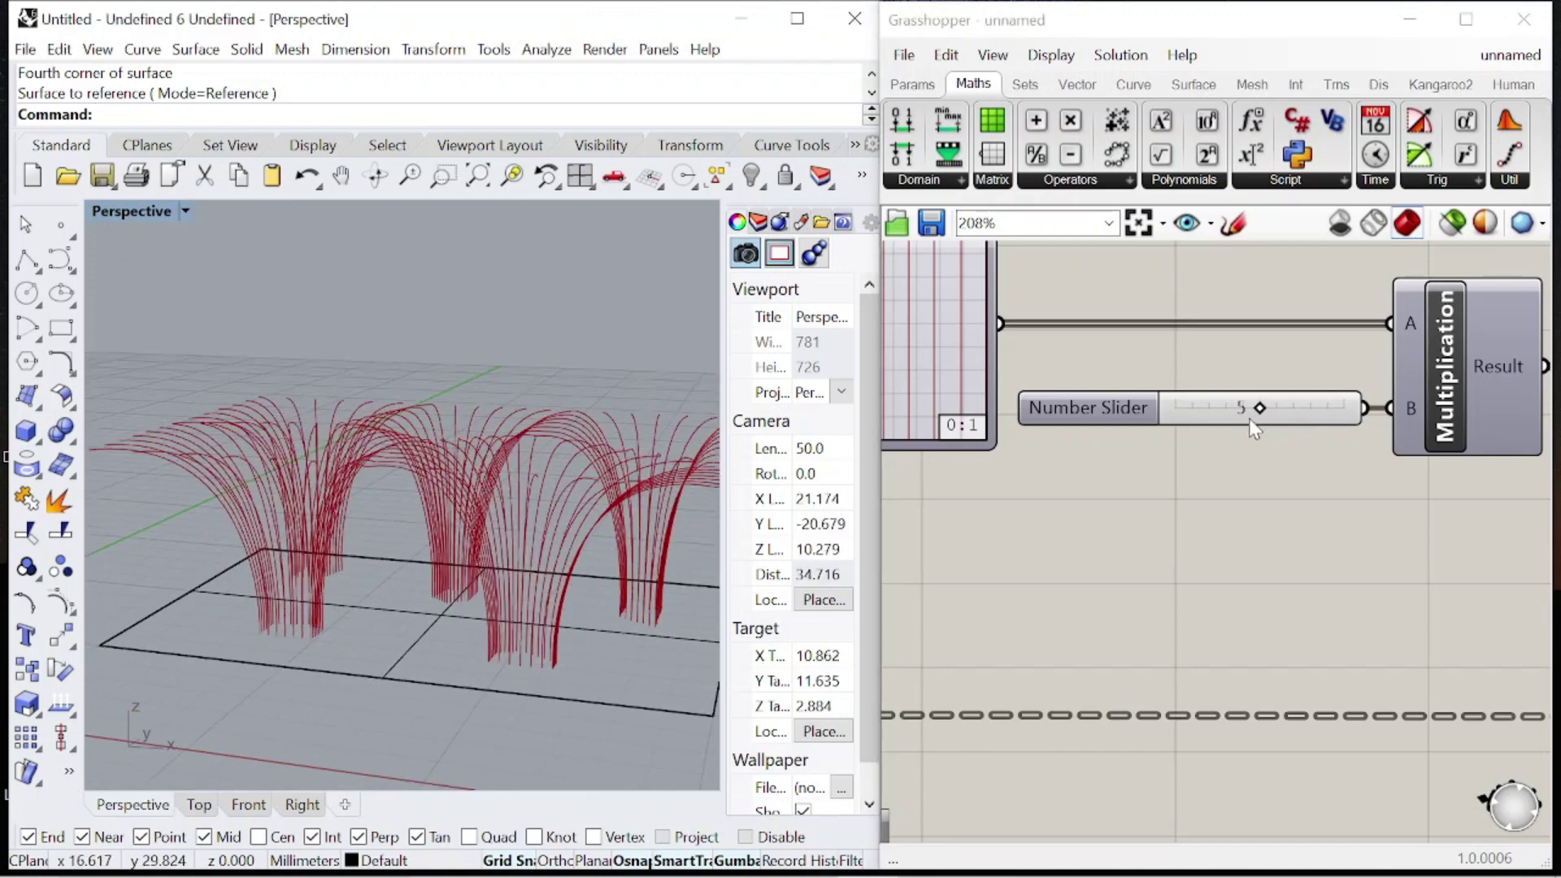
# - Try lower and higher column heights with the Multiplication's slider, then return it to 5
pyautogui.moveTo(1247, 411); pyautogui.dragTo(1242, 412)
pyautogui.moveTo(479, 512); pyautogui.dragTo(569, 488, button='right')
pyautogui.moveTo(1251, 411); pyautogui.dragTo(1275, 410)
pyautogui.moveTo(455, 455); pyautogui.dragTo(520, 517, button='right')
pyautogui.moveTo(1277, 410); pyautogui.dragTo(1260, 409)
pyautogui.moveTo(662, 477); pyautogui.dragTo(486, 543, button='right')
pyautogui.scroll(2, 488, 536)
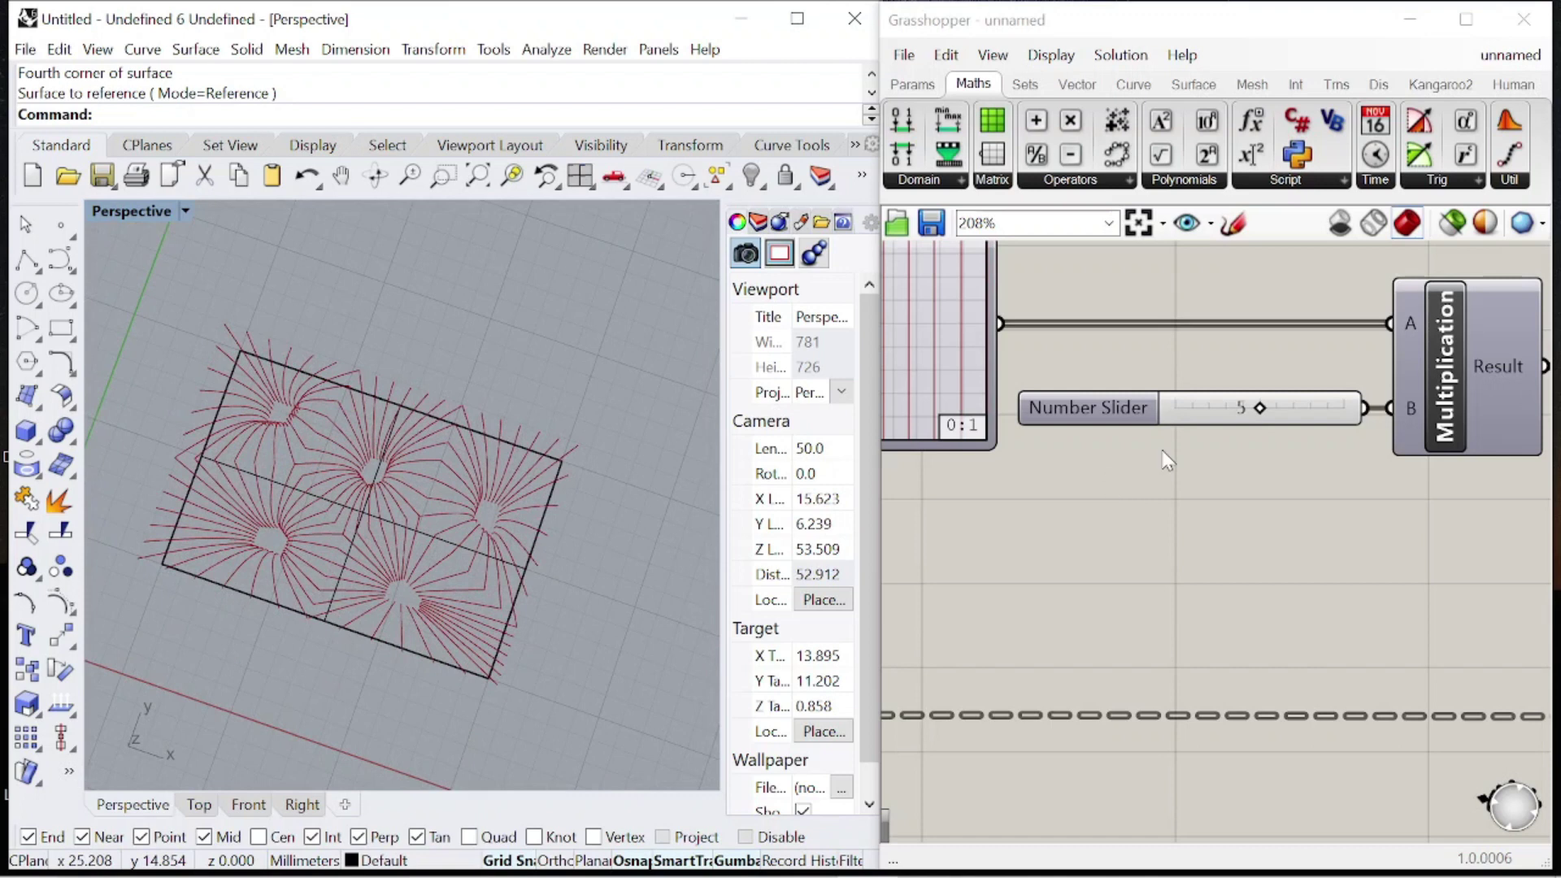
# - Add a Pipe component after Interpolate and connect Interpolate's Curve output to its Curve input
pyautogui.scroll(-10, 1230, 392)
pyautogui.scroll(8, 1371, 409)
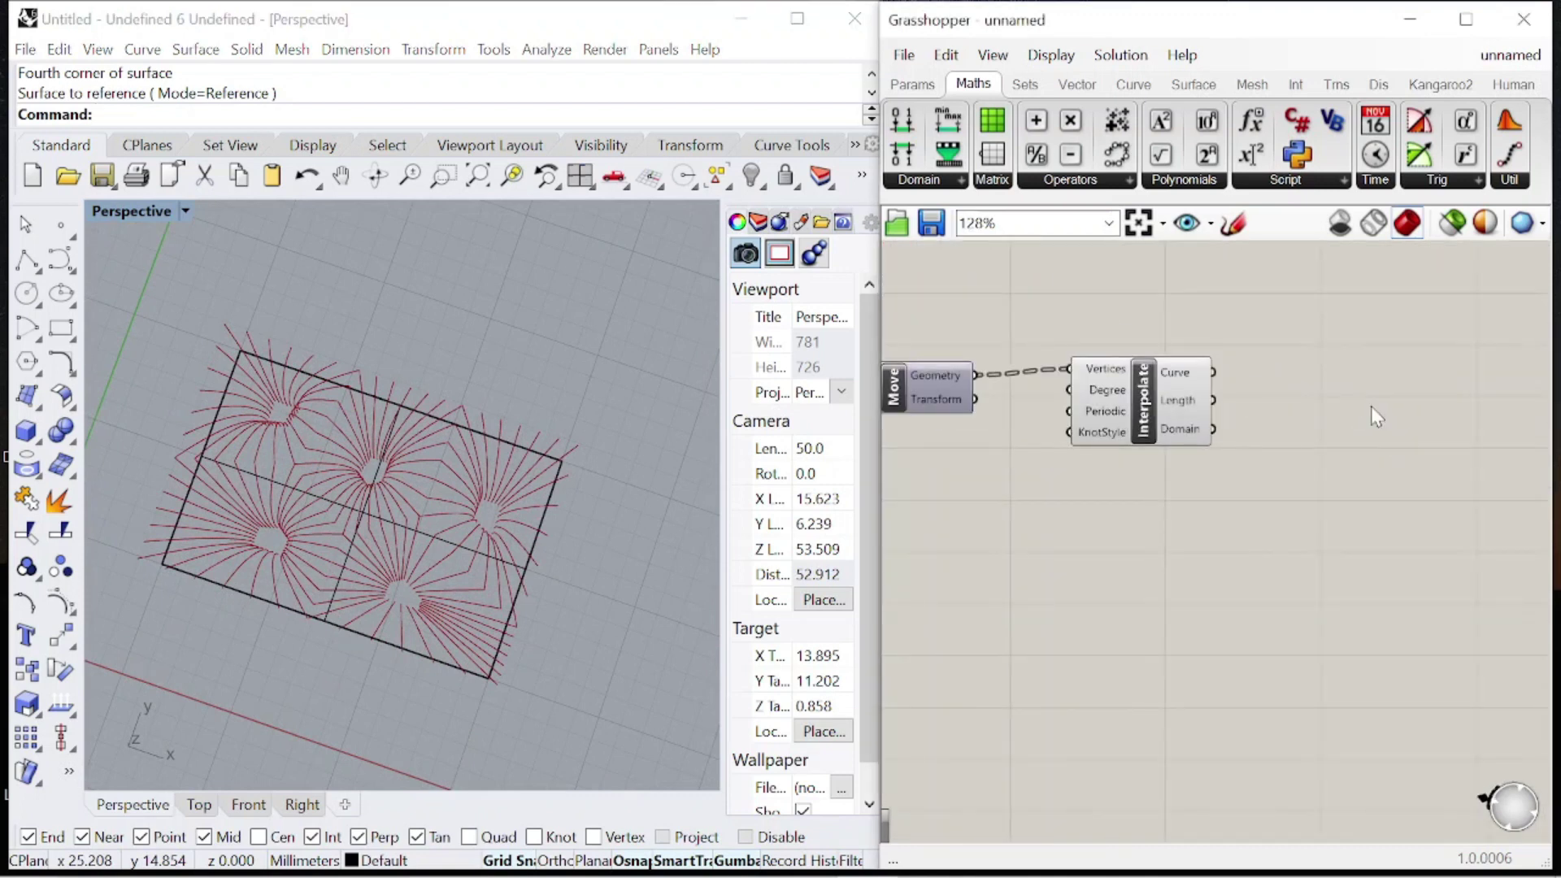
pyautogui.scroll(2, 1371, 406)
pyautogui.click(1154, 414)
pyautogui.doubleClick(1340, 395)
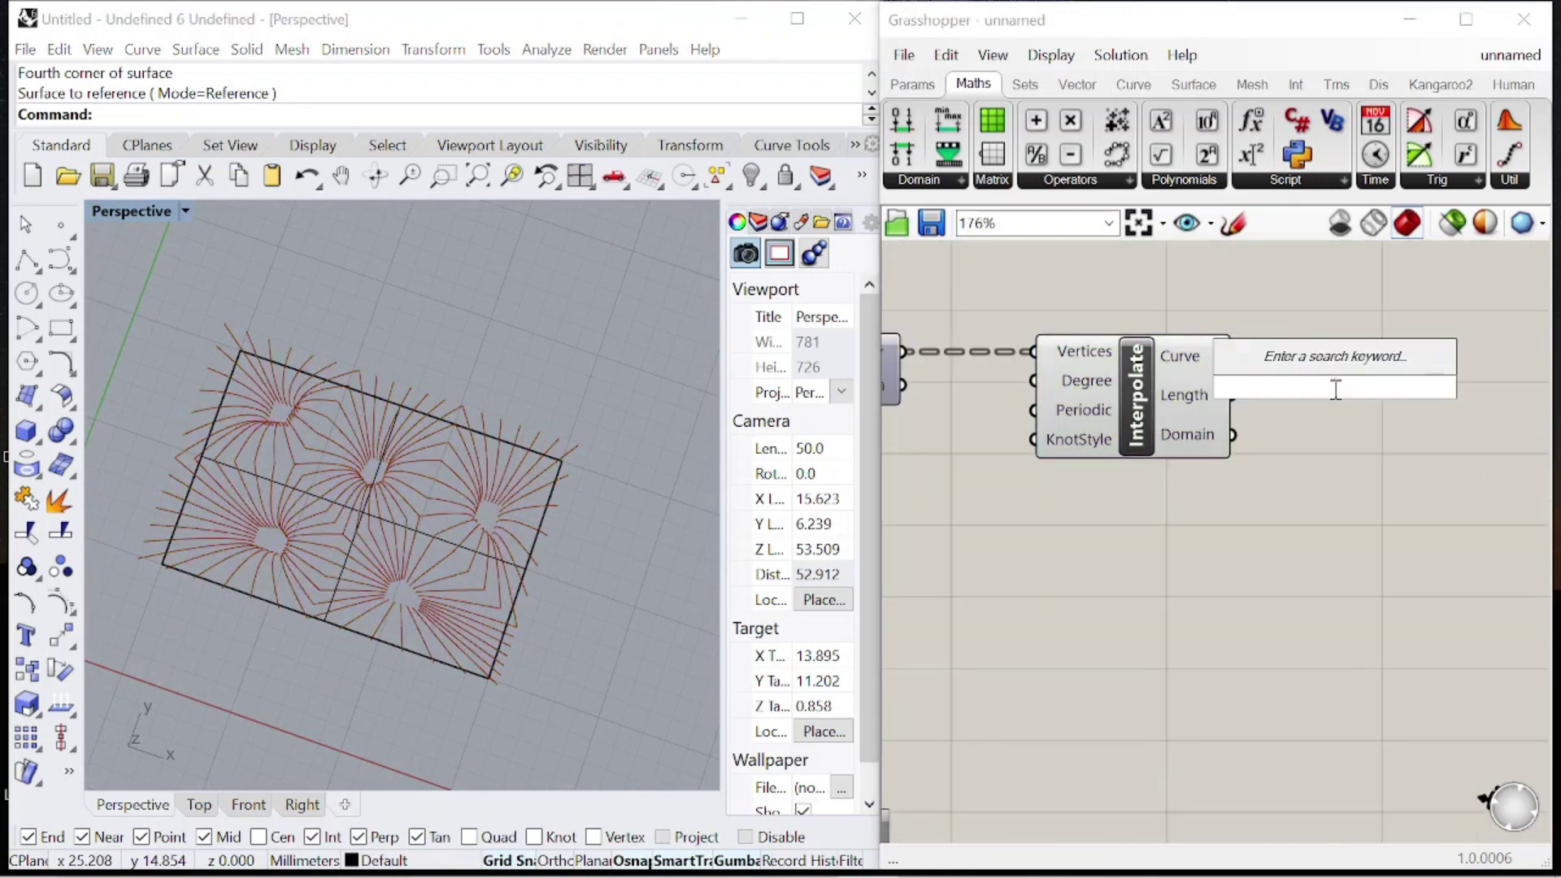
pyautogui.write('pipe')
pyautogui.press('Return')
pyautogui.moveTo(1267, 368); pyautogui.dragTo(1474, 398)
pyautogui.scroll(-1, 1268, 374)
pyautogui.moveTo(417, 472); pyautogui.dragTo(387, 286, button='right')
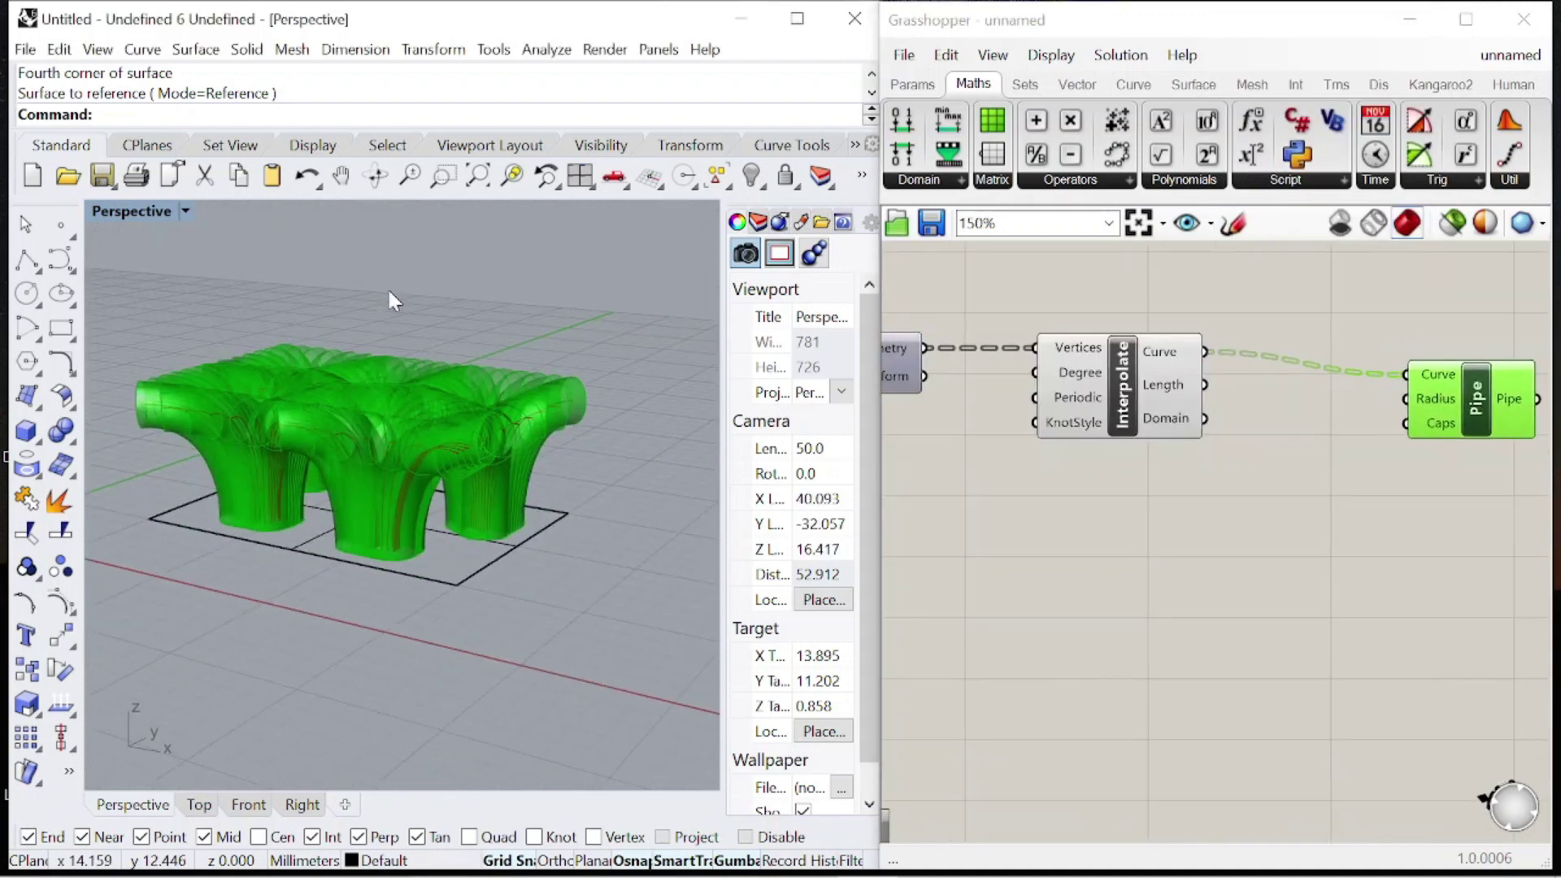
# - Add a panel containing 0.05 and connect it to the Pipe's Radius input
pyautogui.click(1073, 533)
pyautogui.scroll(4, 1227, 433)
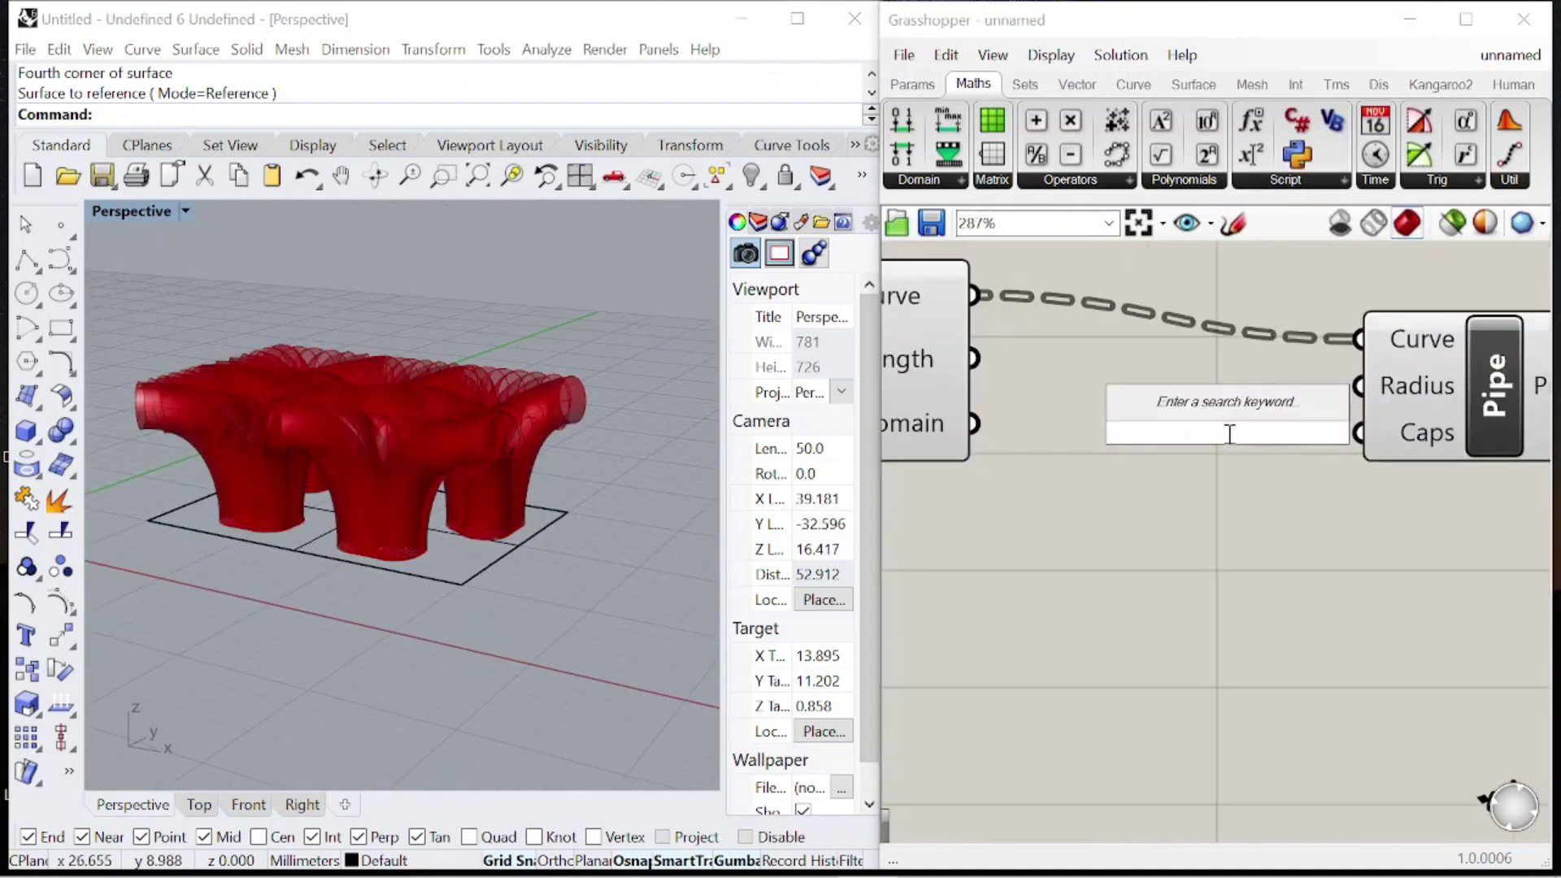
pyautogui.press('Return')
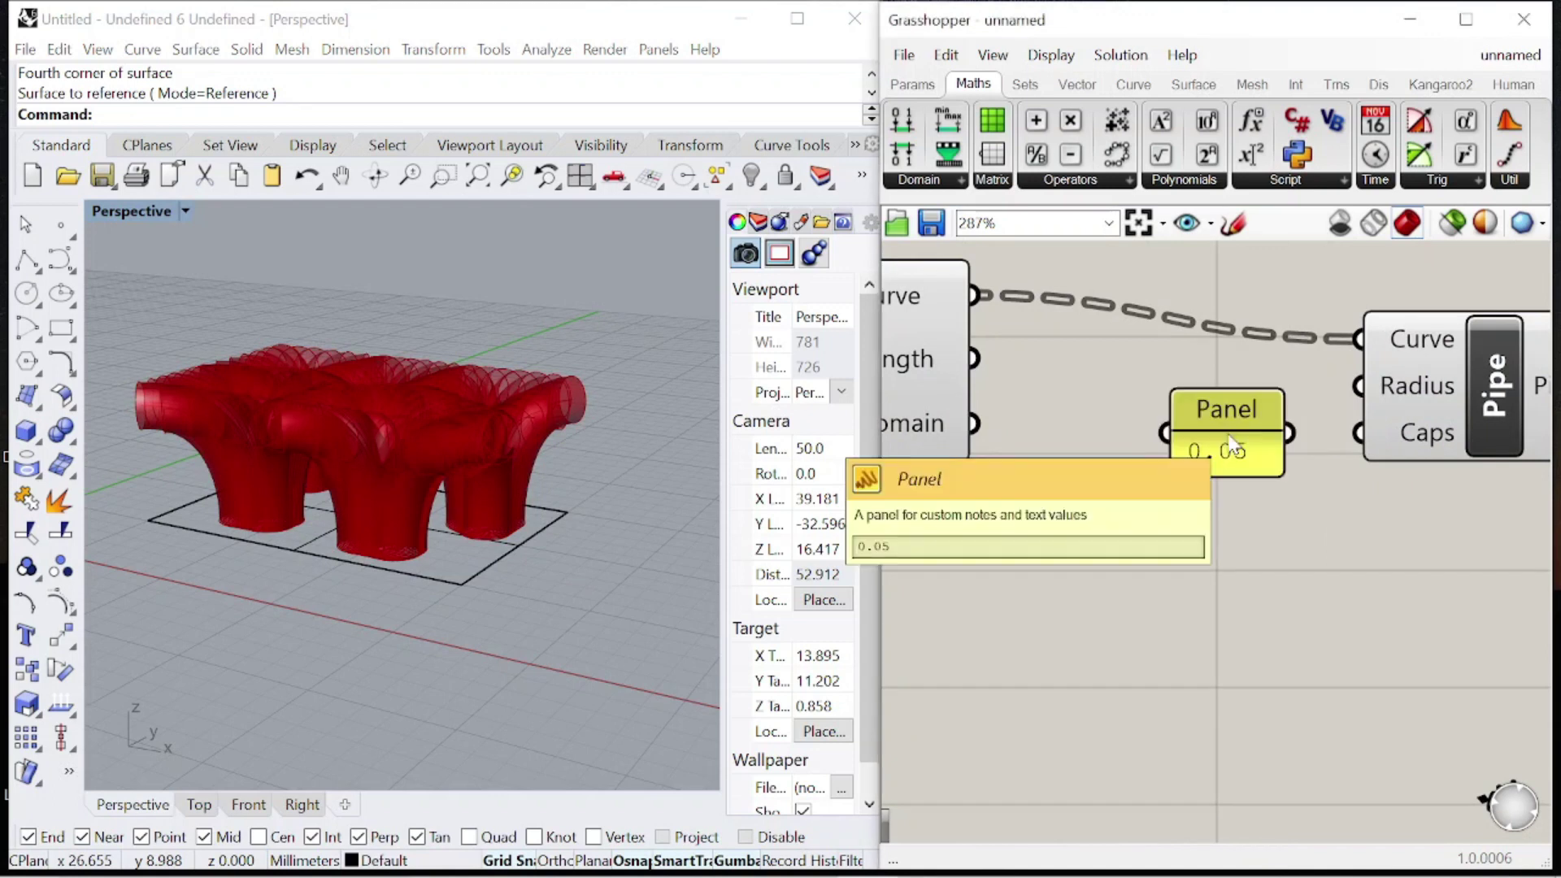
pyautogui.moveTo(1231, 409); pyautogui.dragTo(1251, 386)
pyautogui.moveTo(371, 423); pyautogui.dragTo(390, 496, button='right')
pyautogui.scroll(10, 251, 538)
pyautogui.scroll(2, 1271, 440)
# - Set the Pipe's radius panel to 0.1
pyautogui.doubleClick(1260, 437)
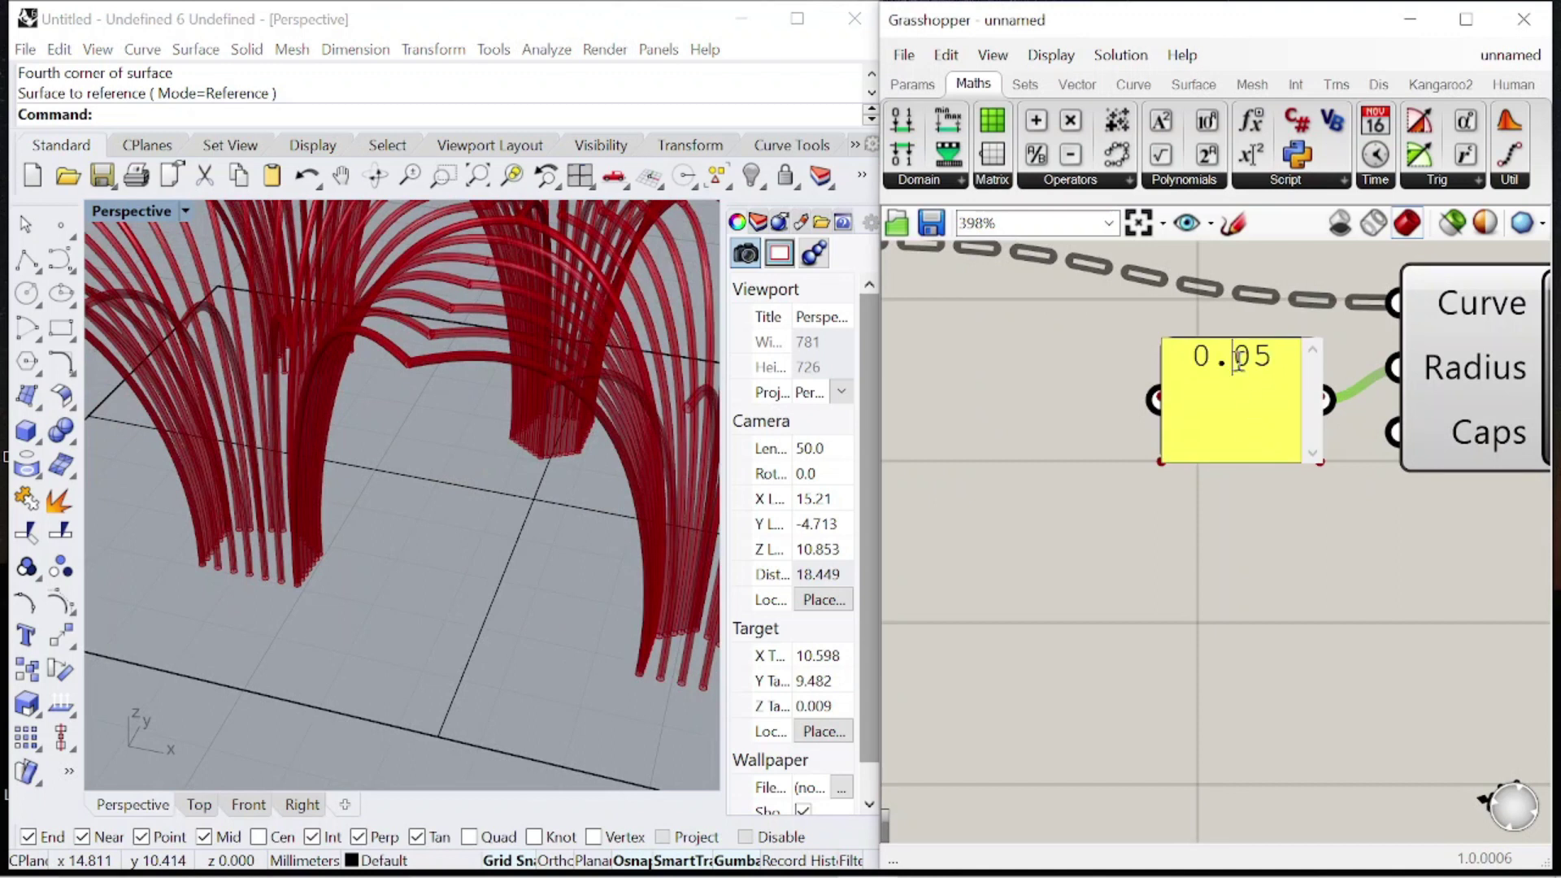
pyautogui.write('0.1')
pyautogui.click(1264, 594)
pyautogui.scroll(-6, 374, 432)
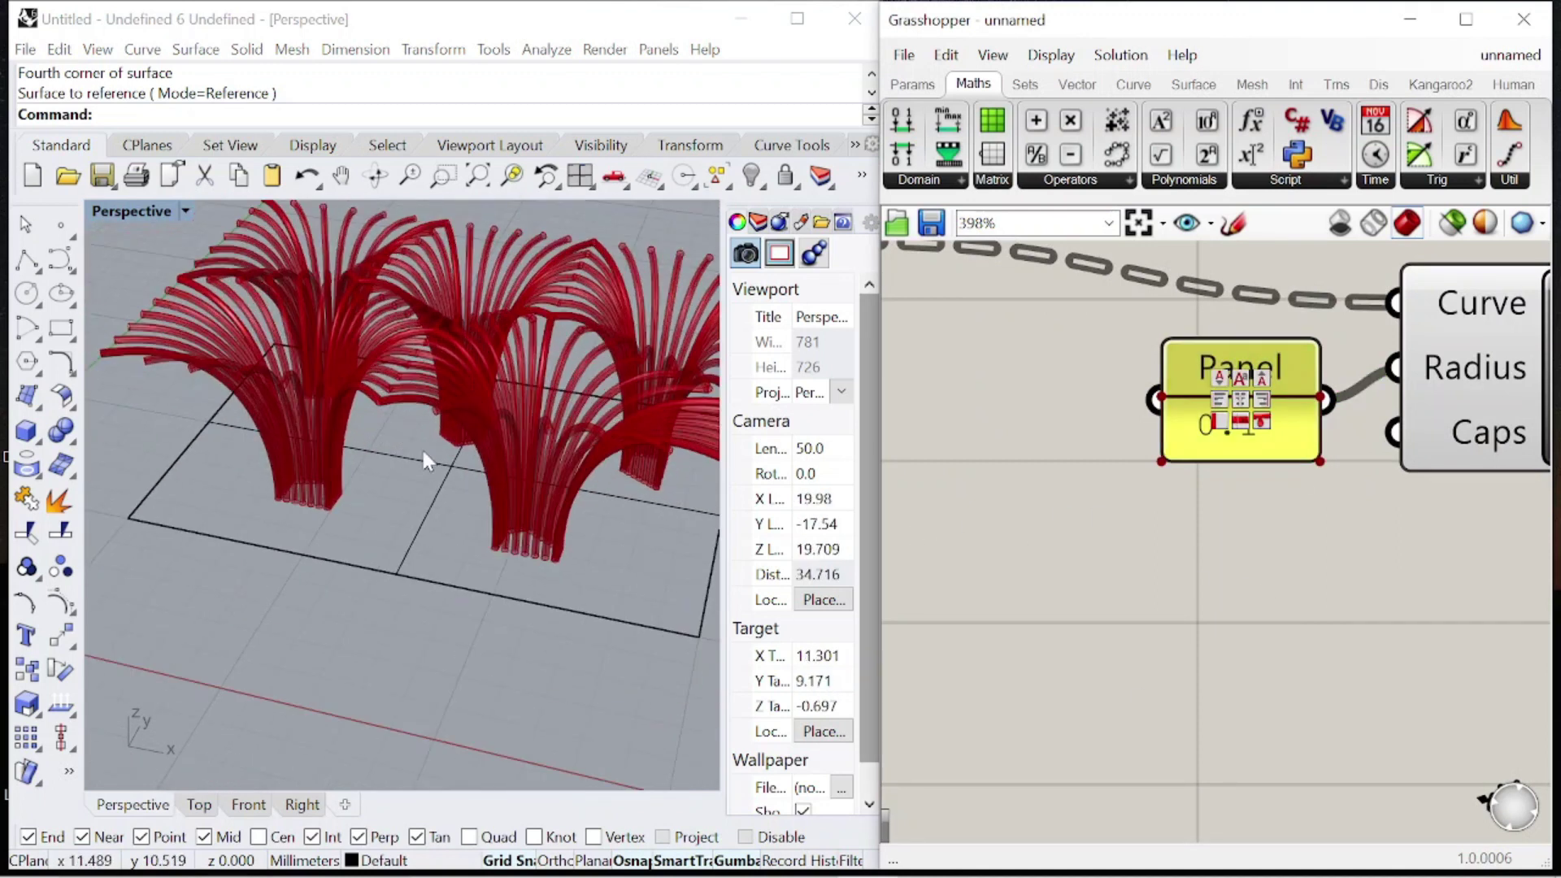
pyautogui.moveTo(423, 452); pyautogui.dragTo(457, 491, button='right')
# - Raise the slider feeding the Steps input of the Tween Curve's Range to 10
pyautogui.scroll(-14, 1222, 404)
pyautogui.scroll(4, 980, 381)
pyautogui.scroll(5, 982, 389)
pyautogui.scroll(-4, 1250, 416)
pyautogui.scroll(3, 1122, 442)
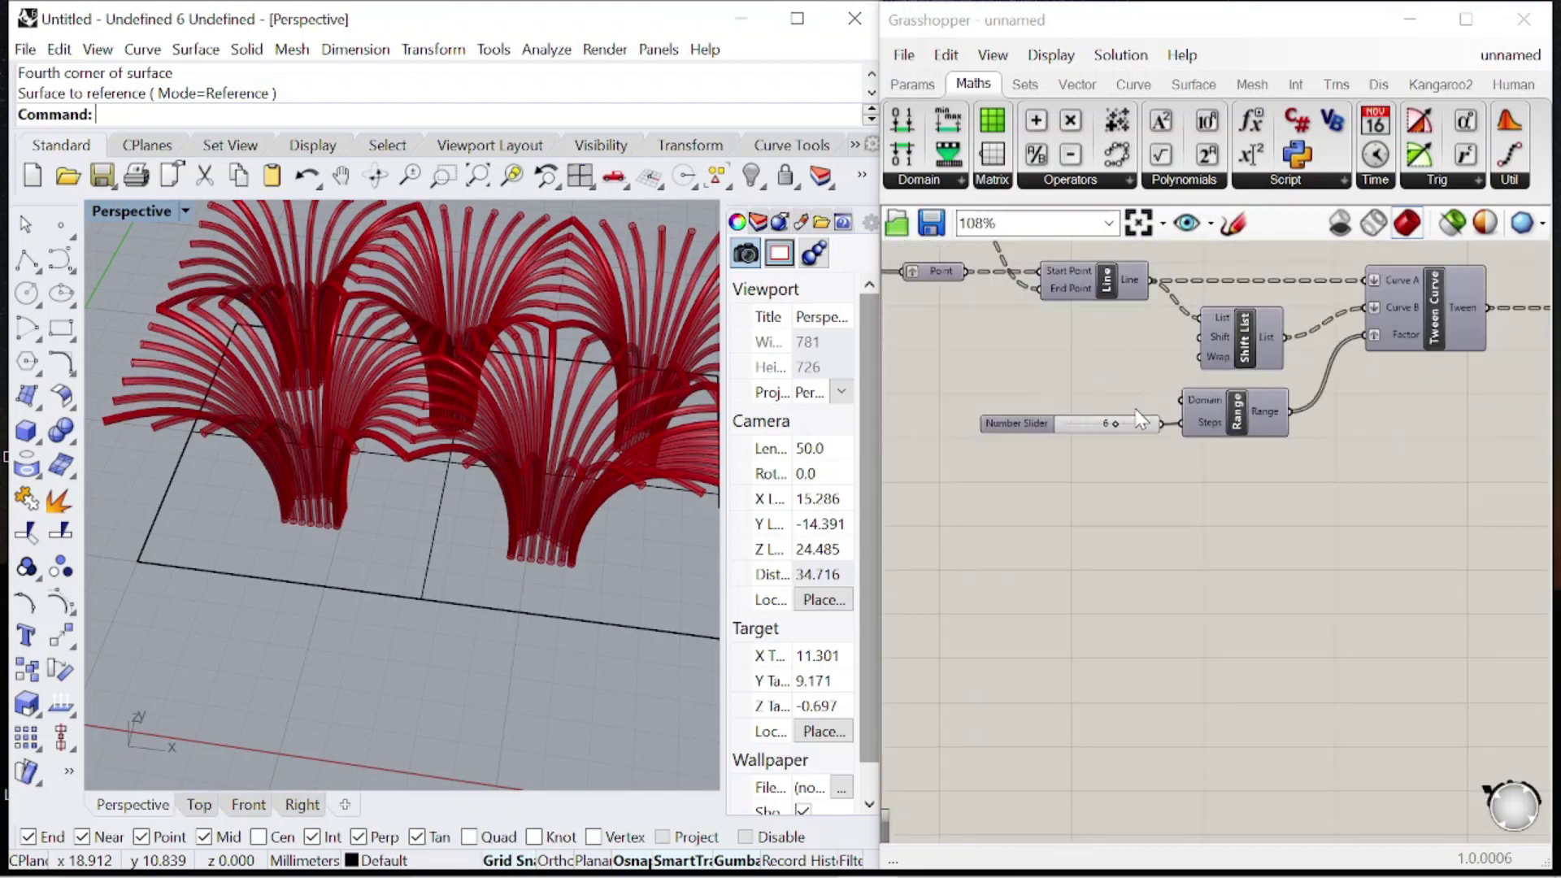
pyautogui.scroll(5, 1120, 422)
pyautogui.moveTo(1136, 428); pyautogui.dragTo(1197, 429)
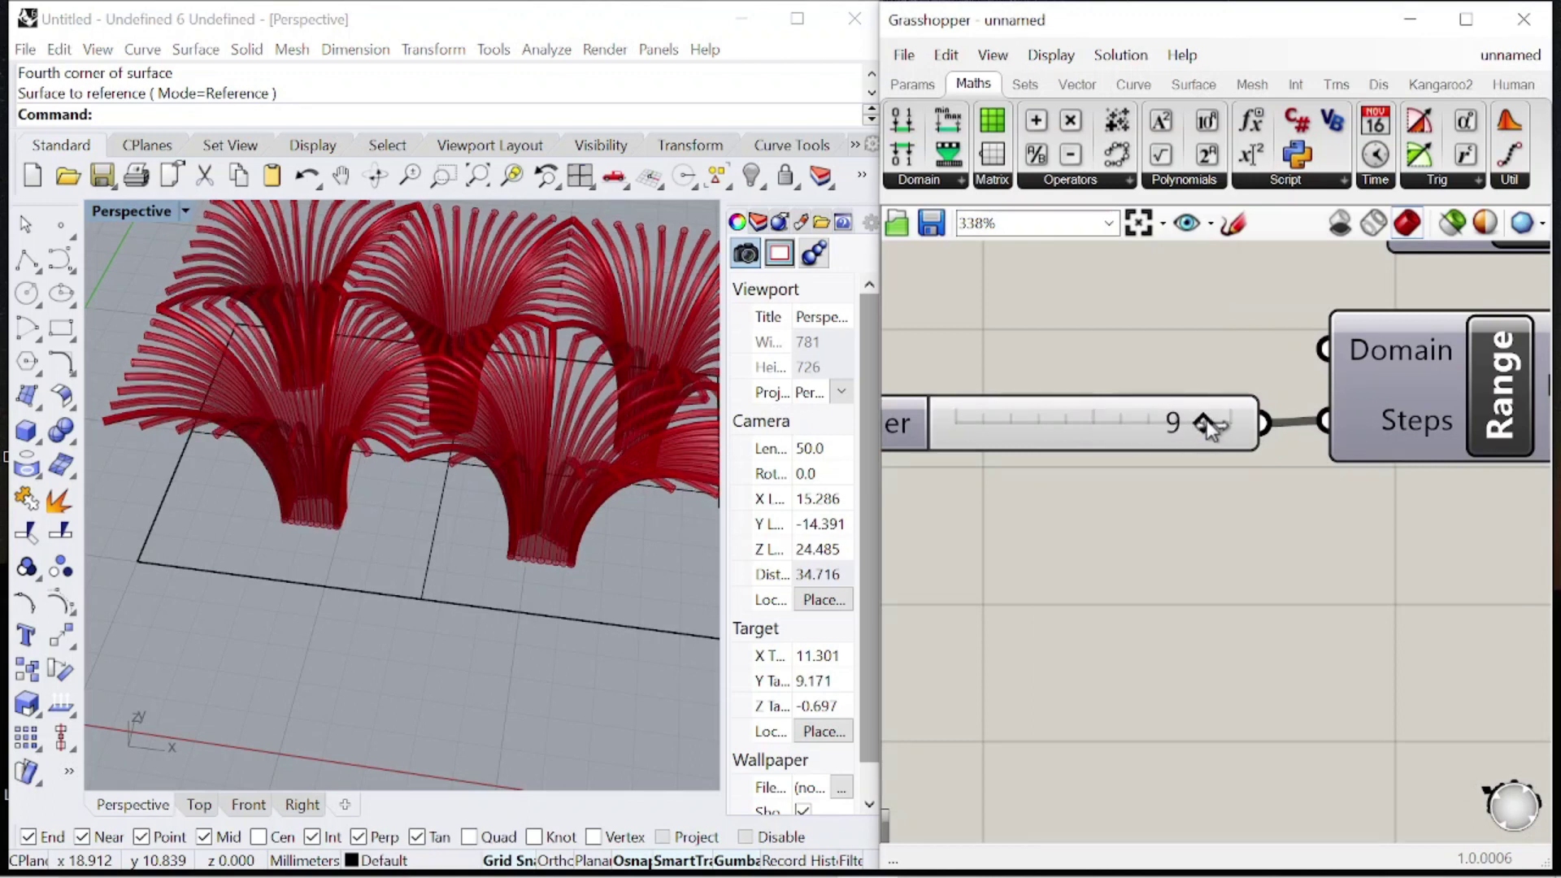
pyautogui.scroll(-3, 319, 364)
pyautogui.scroll(10, 384, 470)
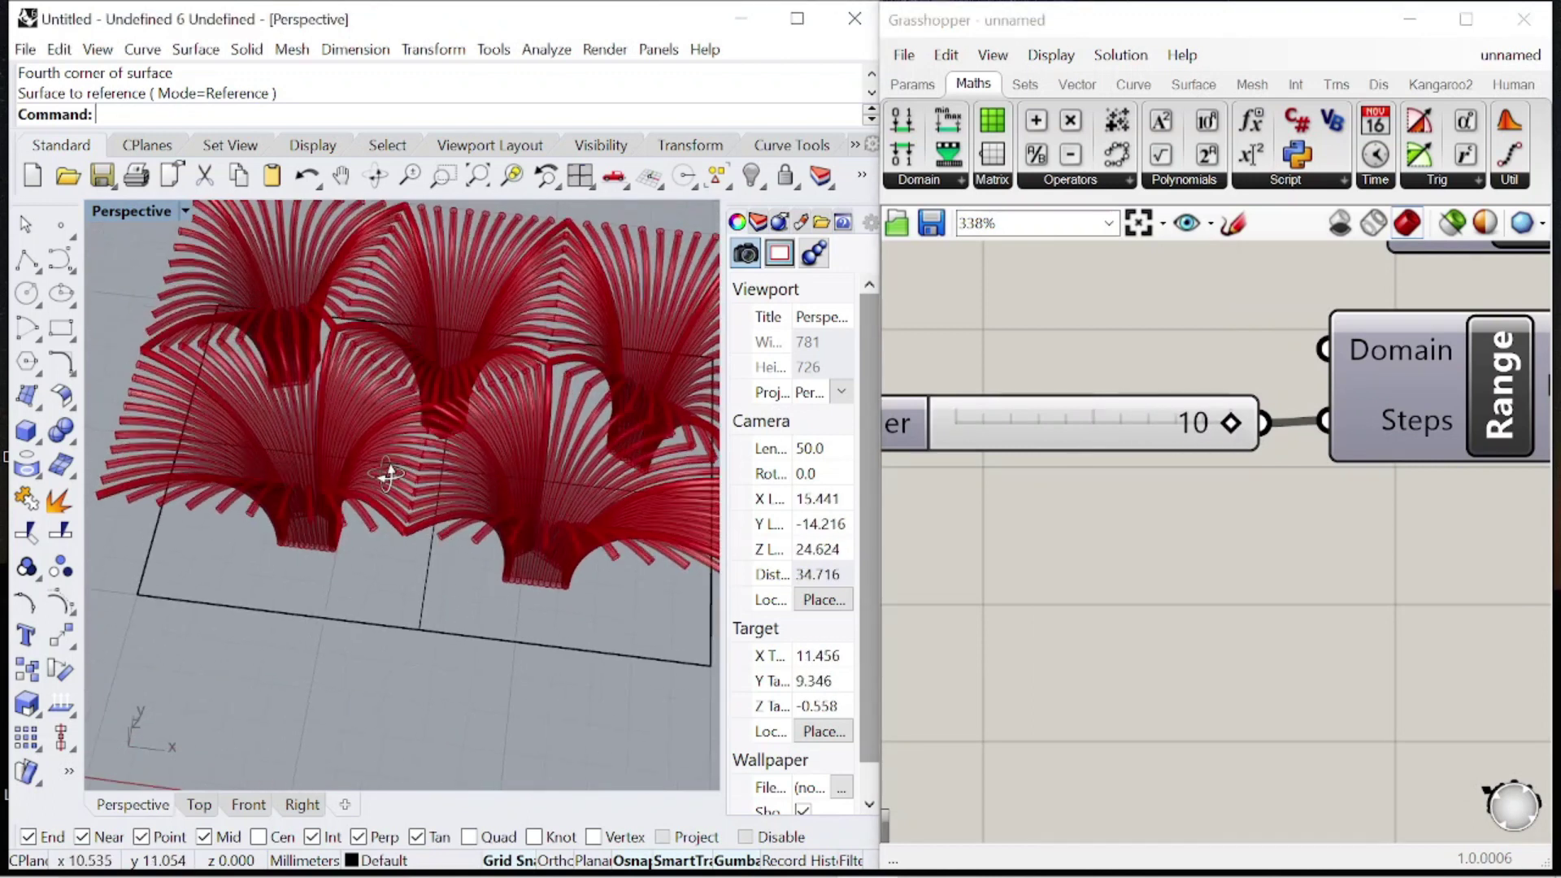
pyautogui.scroll(-8, 355, 454)
# - Set the Pipe's radius panel to 0.05
pyautogui.scroll(-10, 1153, 383)
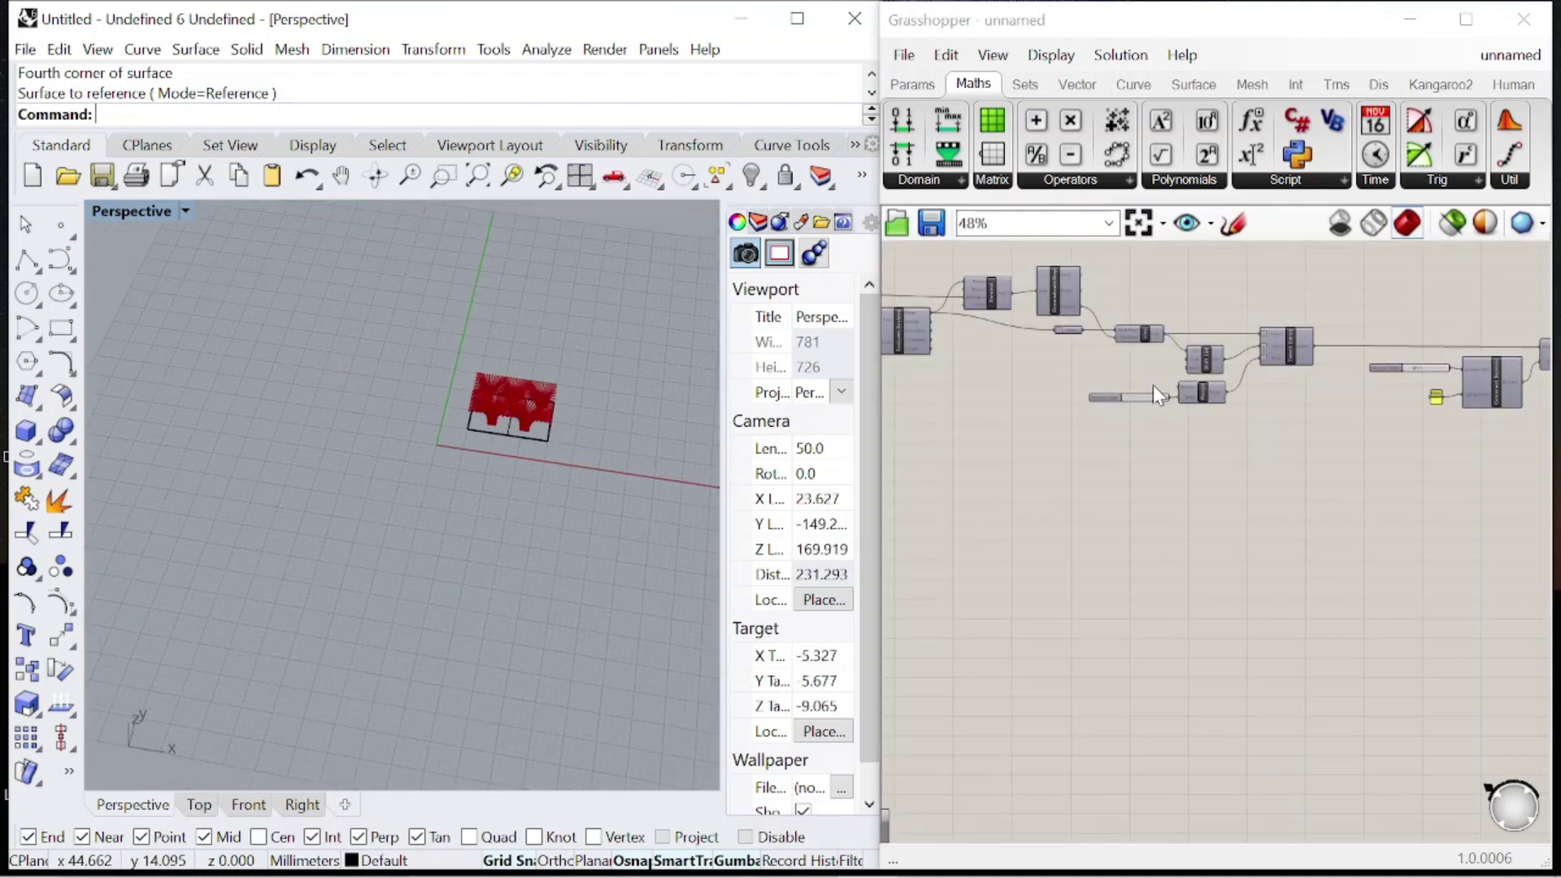
pyautogui.scroll(5, 403, 443)
pyautogui.scroll(-2, 1404, 418)
pyautogui.scroll(10, 1418, 390)
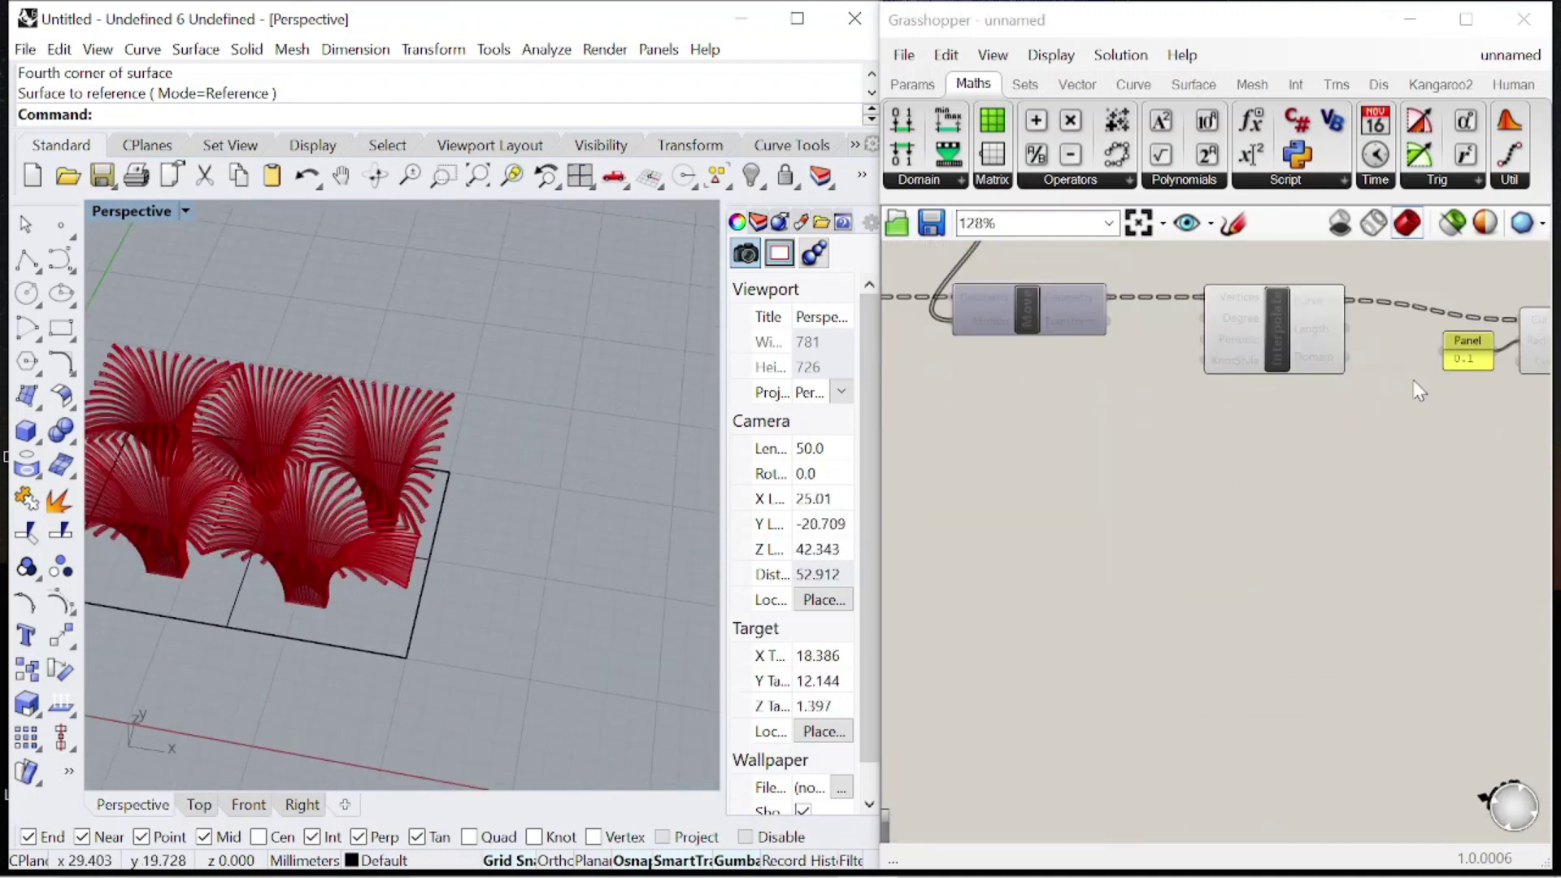
pyautogui.doubleClick(1286, 348)
pyautogui.click(1257, 288)
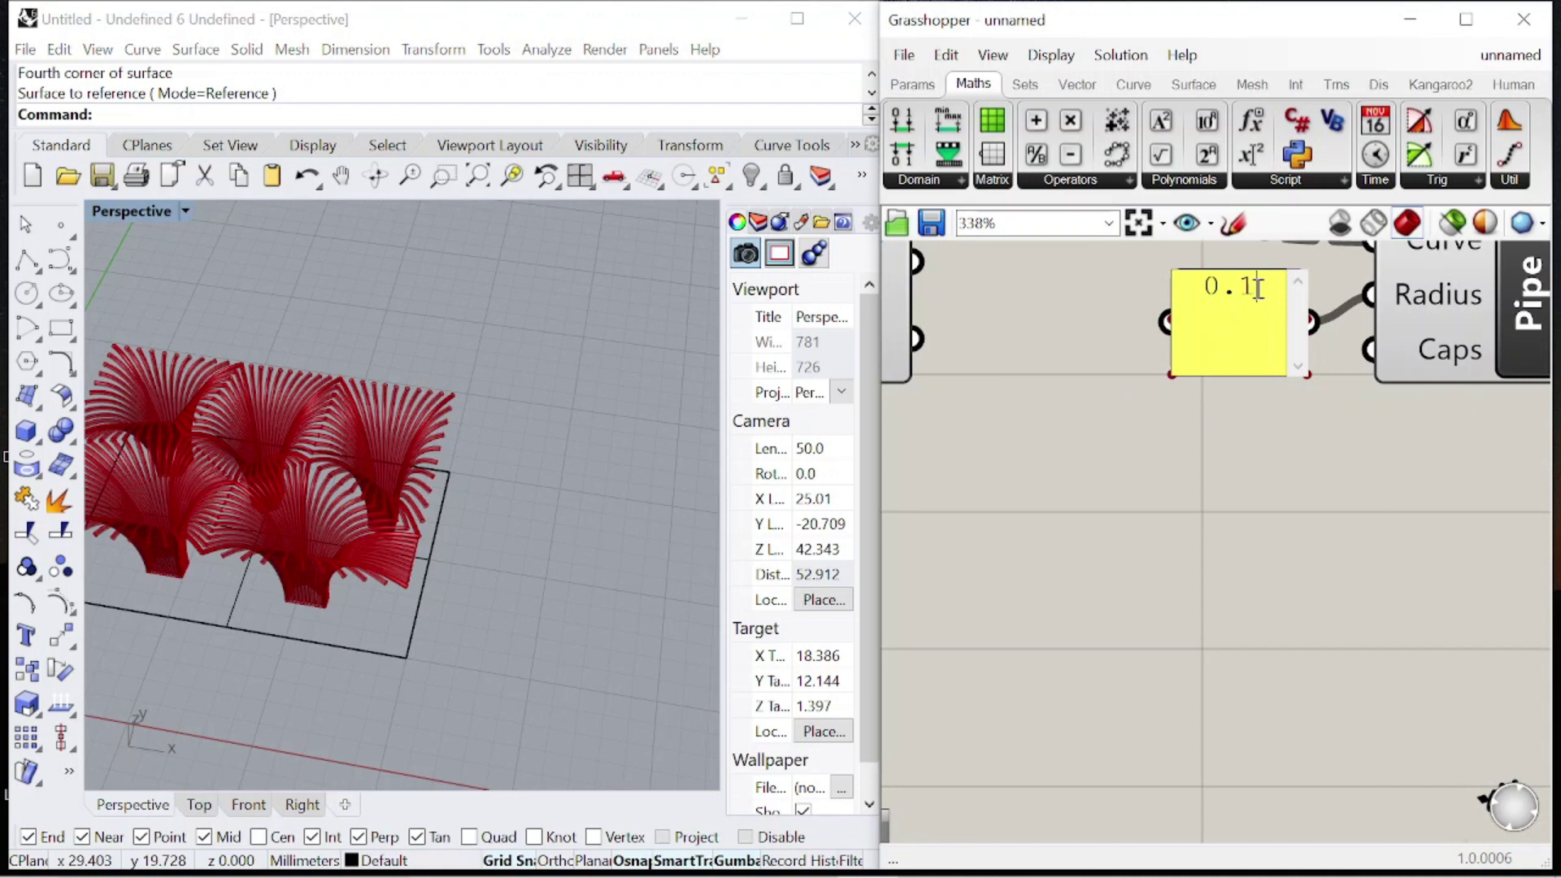
pyautogui.click(1380, 634)
pyautogui.scroll(2, 327, 512)
pyautogui.moveTo(330, 521); pyautogui.dragTo(601, 465, button='right')
pyautogui.moveTo(601, 465); pyautogui.dragTo(528, 463, button='right')
# - Add a Custom Preview component after Pipe and connect the Pipe output to its Geometry input
pyautogui.scroll(-8, 987, 418)
pyautogui.scroll(4, 1107, 409)
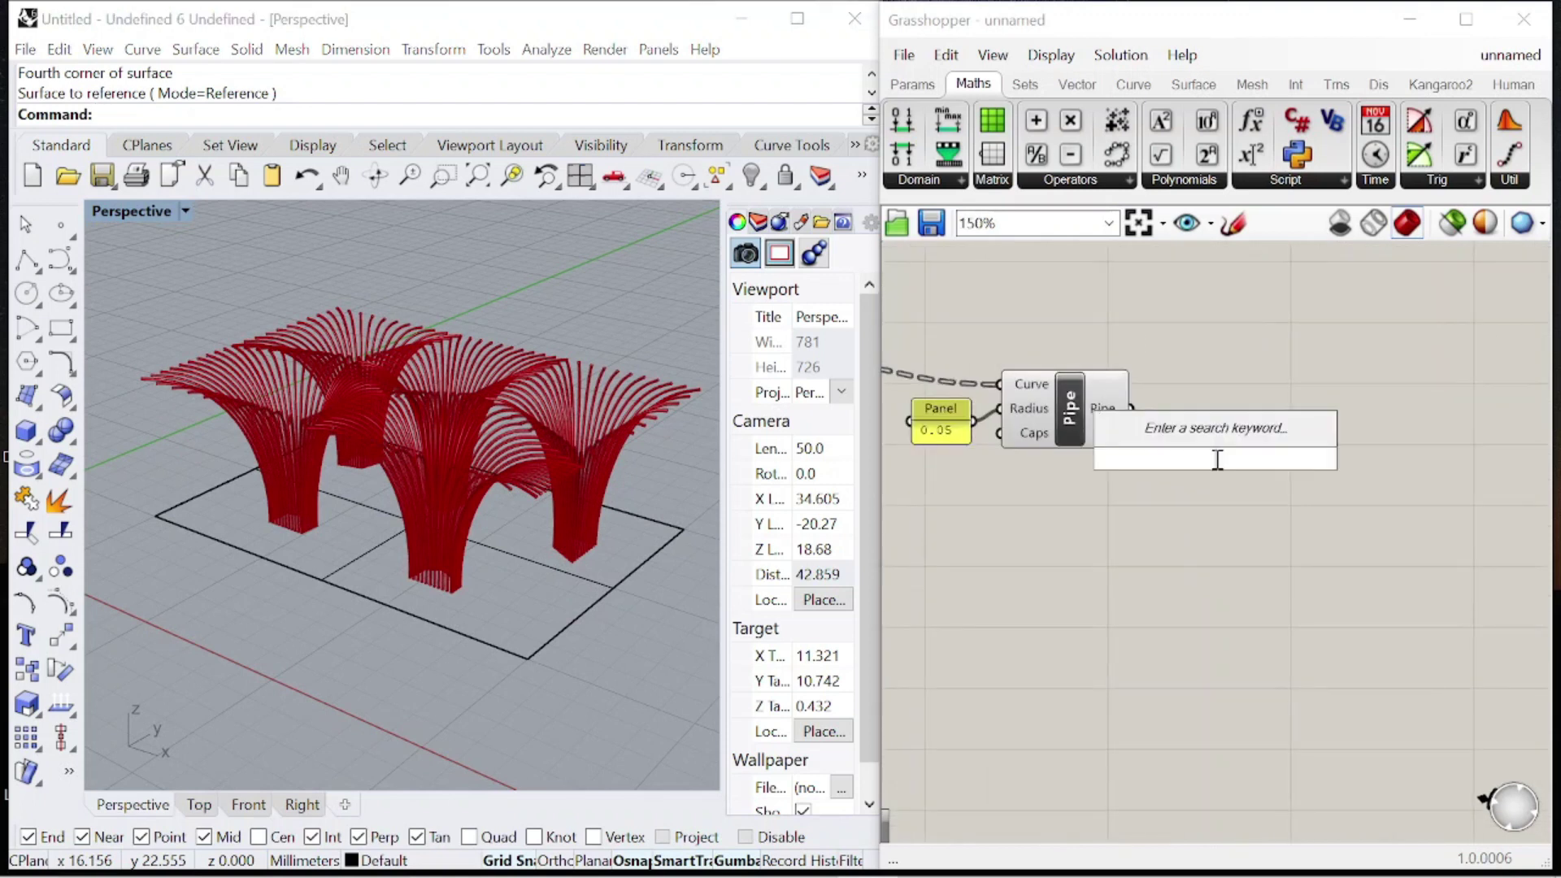
pyautogui.write('preview')
pyautogui.click(1211, 426)
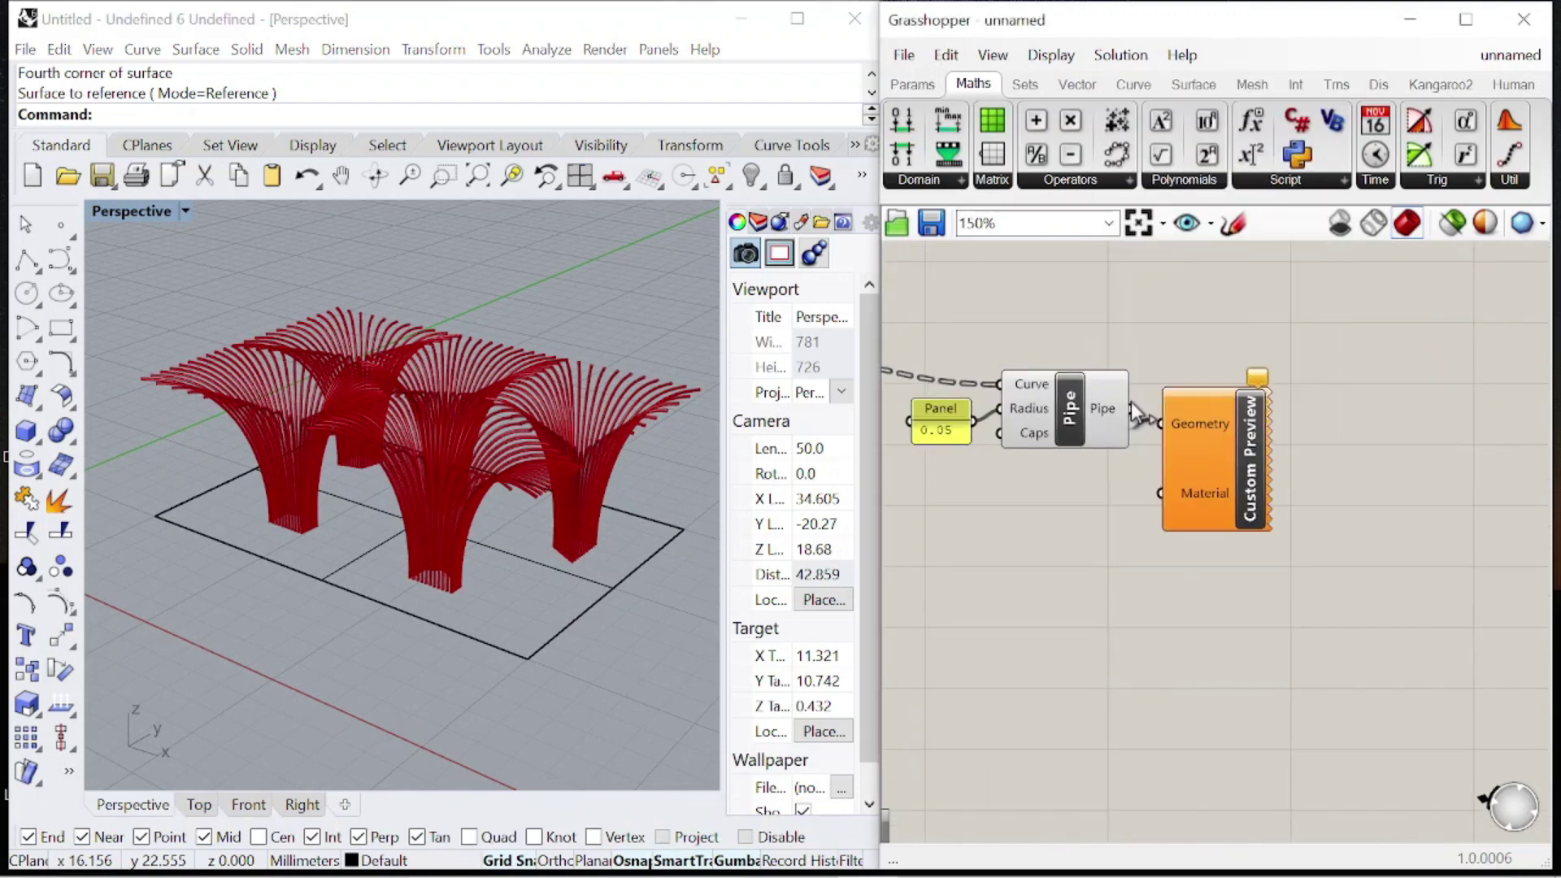
pyautogui.moveTo(1207, 465); pyautogui.dragTo(1341, 452)
pyautogui.click(1087, 582)
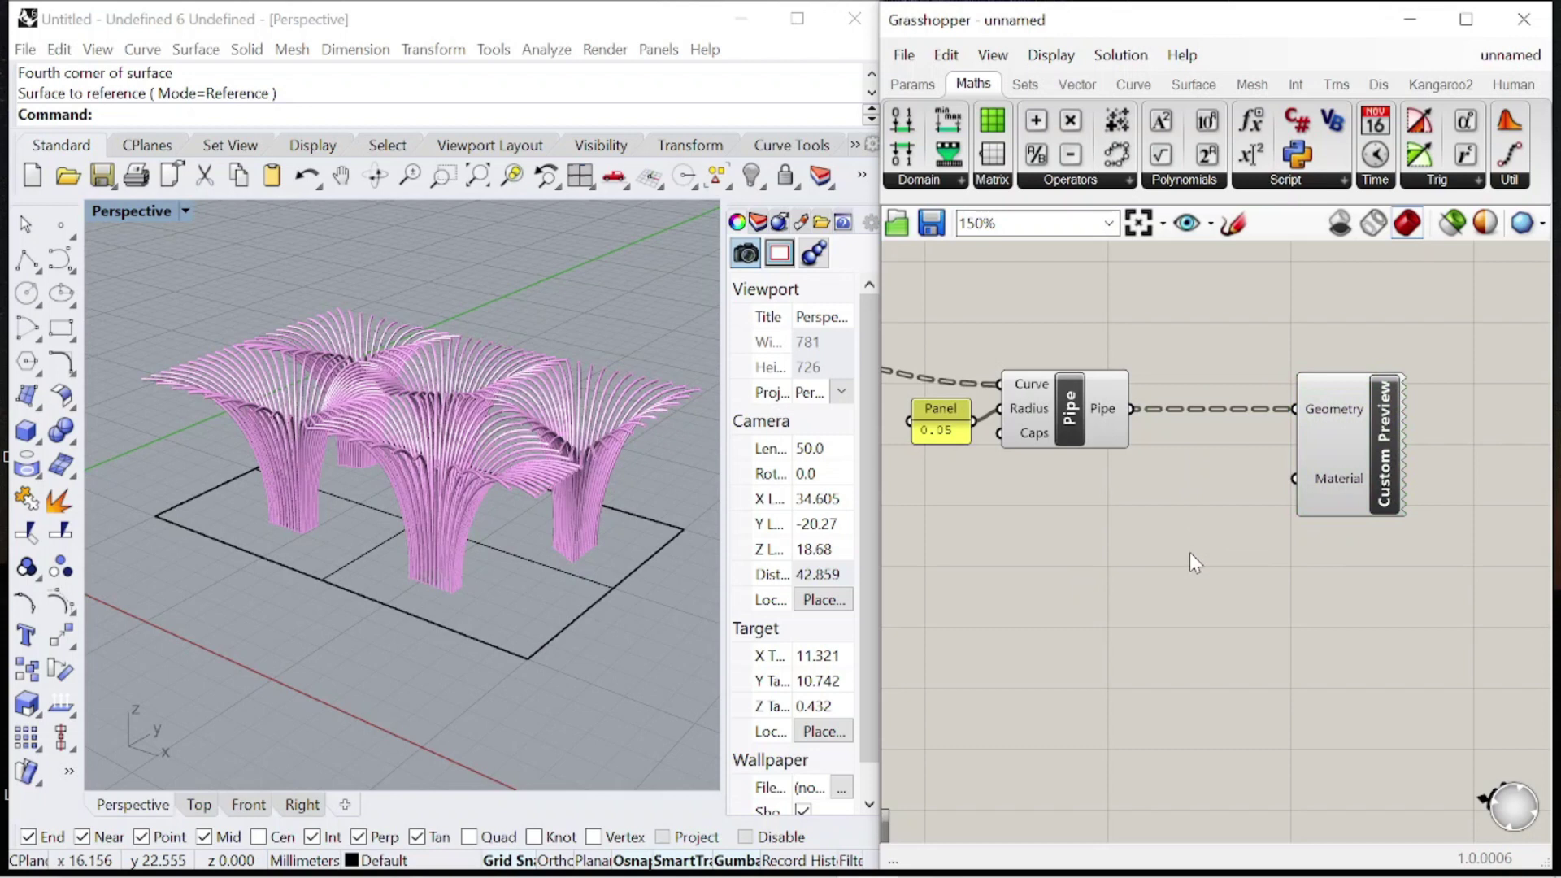
# - Add a Colour Swatch and connect it to the Custom Preview's Material input
pyautogui.doubleClick(1189, 553)
pyautogui.write('swa')
pyautogui.press('Up')
pyautogui.press('Up')
pyautogui.press('Return')
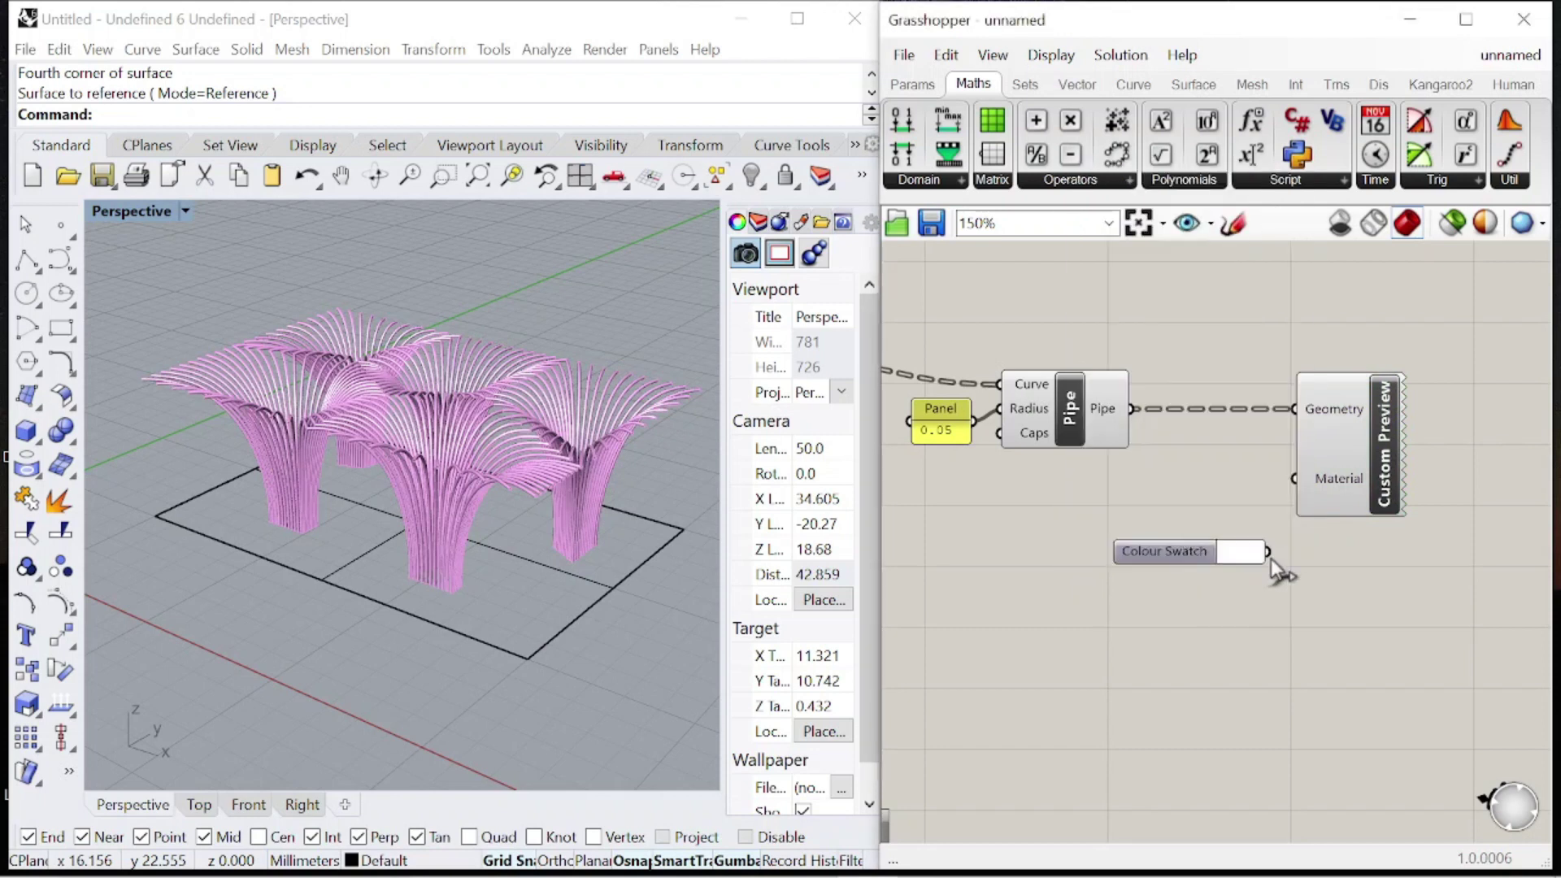
pyautogui.moveTo(1155, 576); pyautogui.dragTo(1115, 535)
# - Change the Colour Swatch from white to a pale green
pyautogui.click(1208, 512)
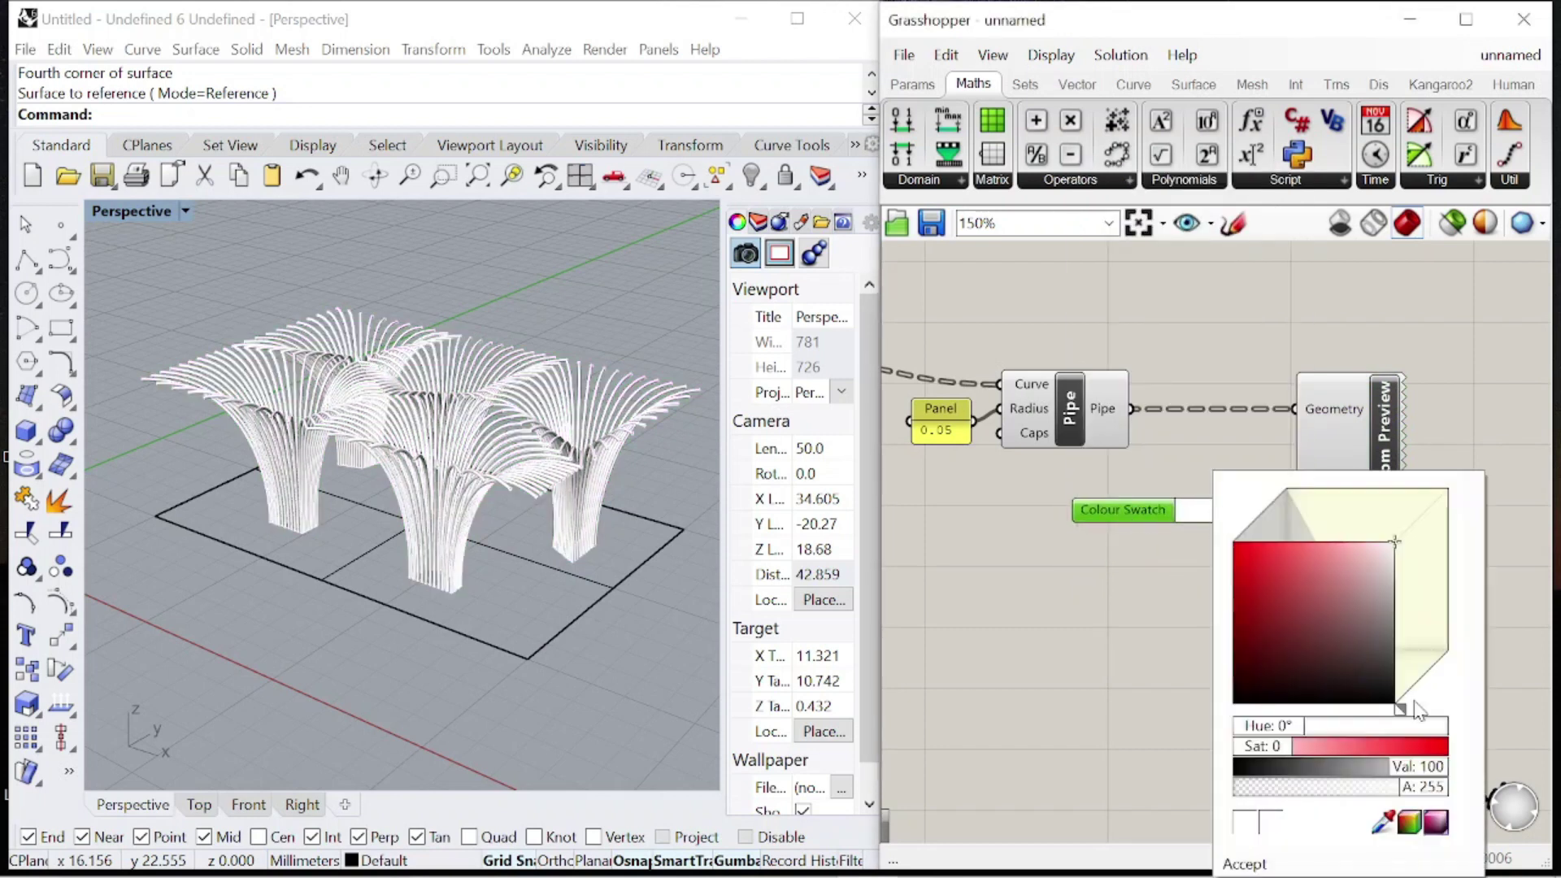
pyautogui.moveTo(1416, 710); pyautogui.dragTo(1425, 704)
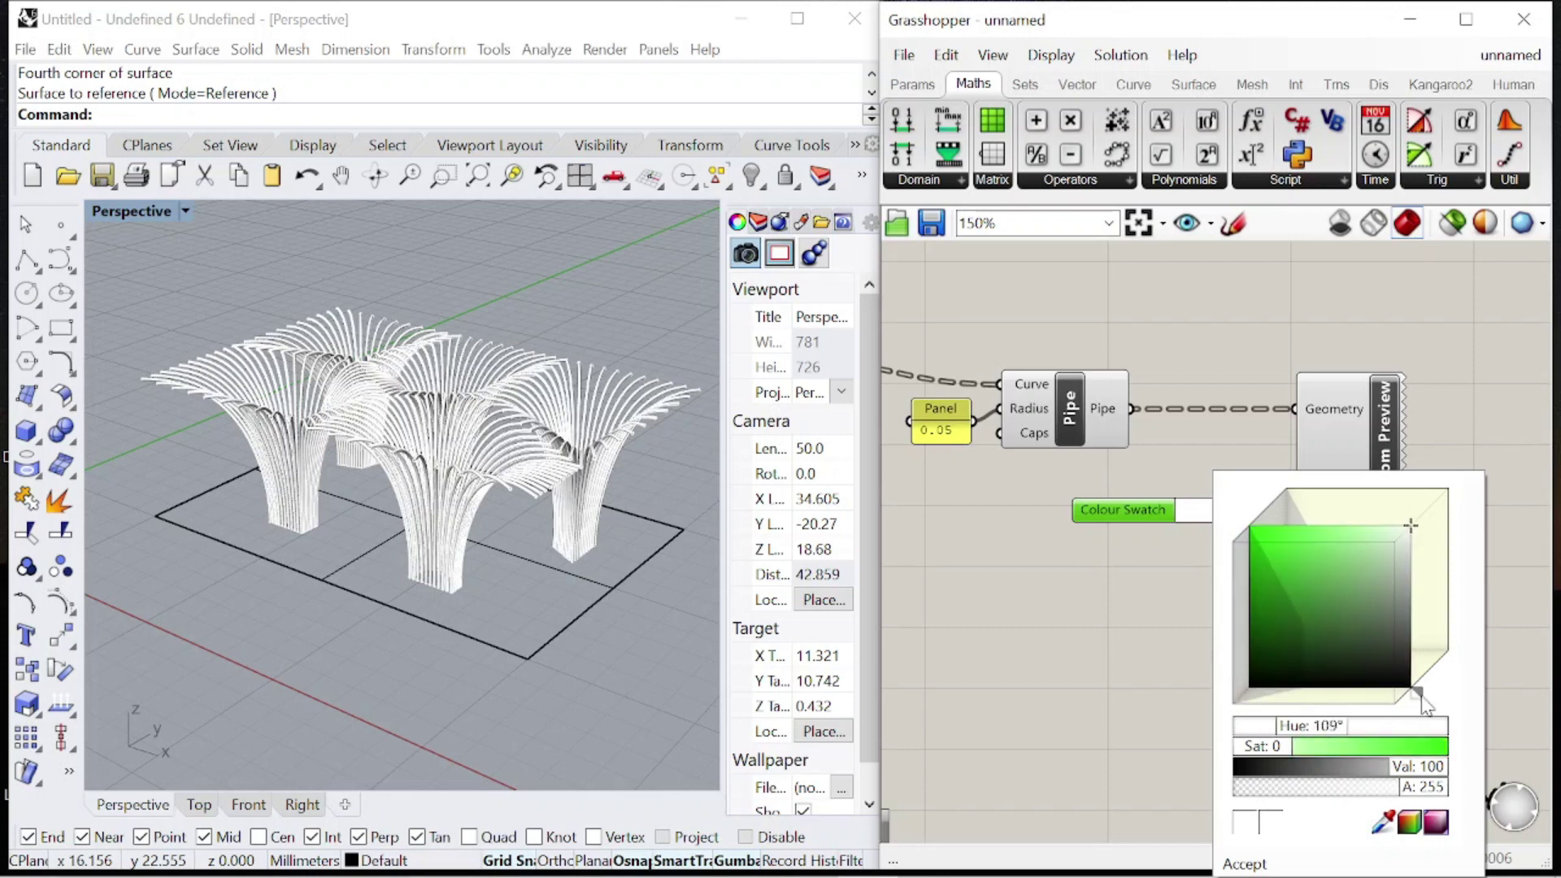
pyautogui.moveTo(1413, 532); pyautogui.dragTo(1367, 561)
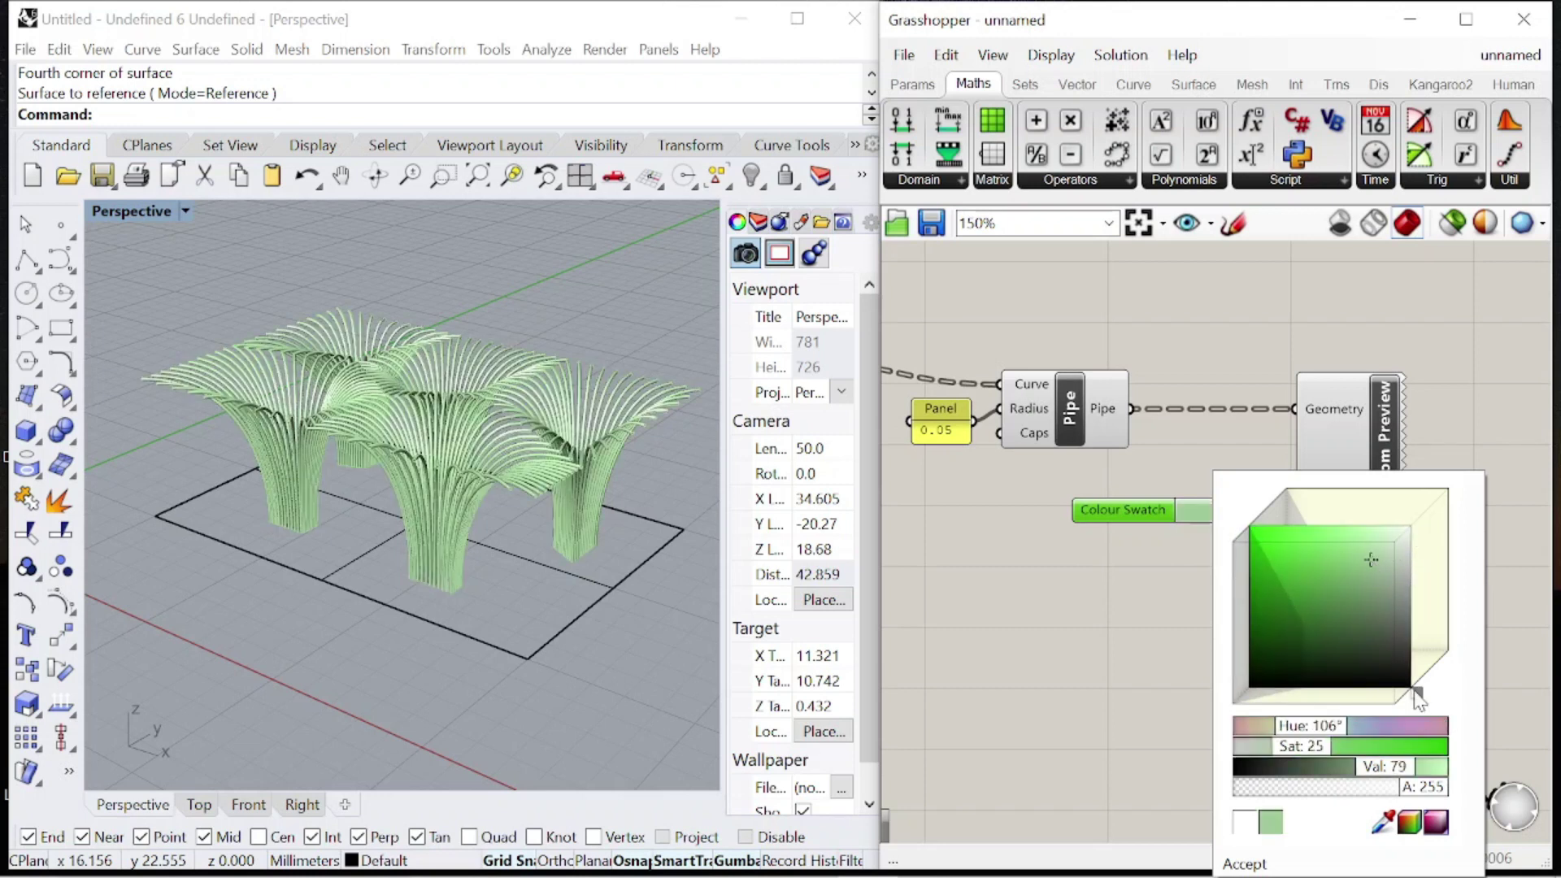
pyautogui.moveTo(1419, 701); pyautogui.dragTo(1415, 700)
# - Select all components in the definition and turn off their preview
pyautogui.moveTo(1361, 560)
pyautogui.mouseDown()
pyautogui.moveTo(1345, 568)
pyautogui.moveTo(927, 375)
pyautogui.mouseUp()
pyautogui.scroll(-4, 1353, 475)
pyautogui.scroll(-9, 1356, 480)
pyautogui.rightClick(1000, 337)
pyautogui.click(1066, 375)
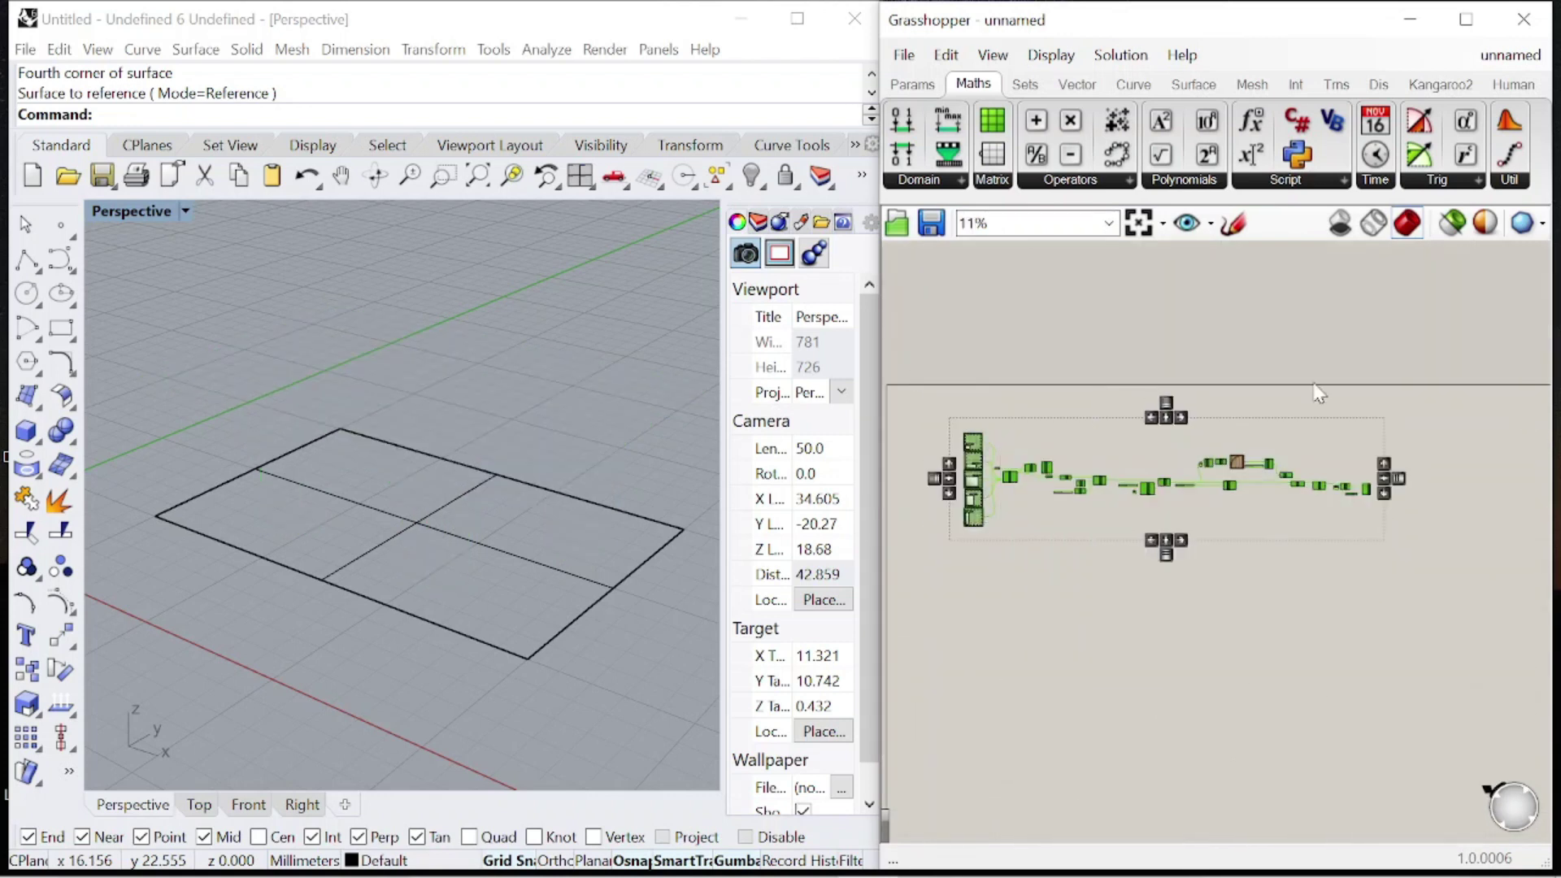
# - Turn the preview of only the Custom Preview component back on to display the coloured structure
pyautogui.click(1319, 392)
pyautogui.scroll(9, 1360, 492)
pyautogui.rightClick(1302, 365)
pyautogui.click(1335, 379)
pyautogui.click(1331, 341)
# - Internalise the surface data in the Surface parameter that feeds Evaluate Surface
pyautogui.scroll(-9, 1374, 382)
pyautogui.scroll(3, 1154, 382)
pyautogui.moveTo(1171, 431); pyautogui.dragTo(1258, 407, button='right')
pyautogui.scroll(5, 1179, 417)
pyautogui.scroll(6, 1097, 439)
pyautogui.rightClick(1118, 480)
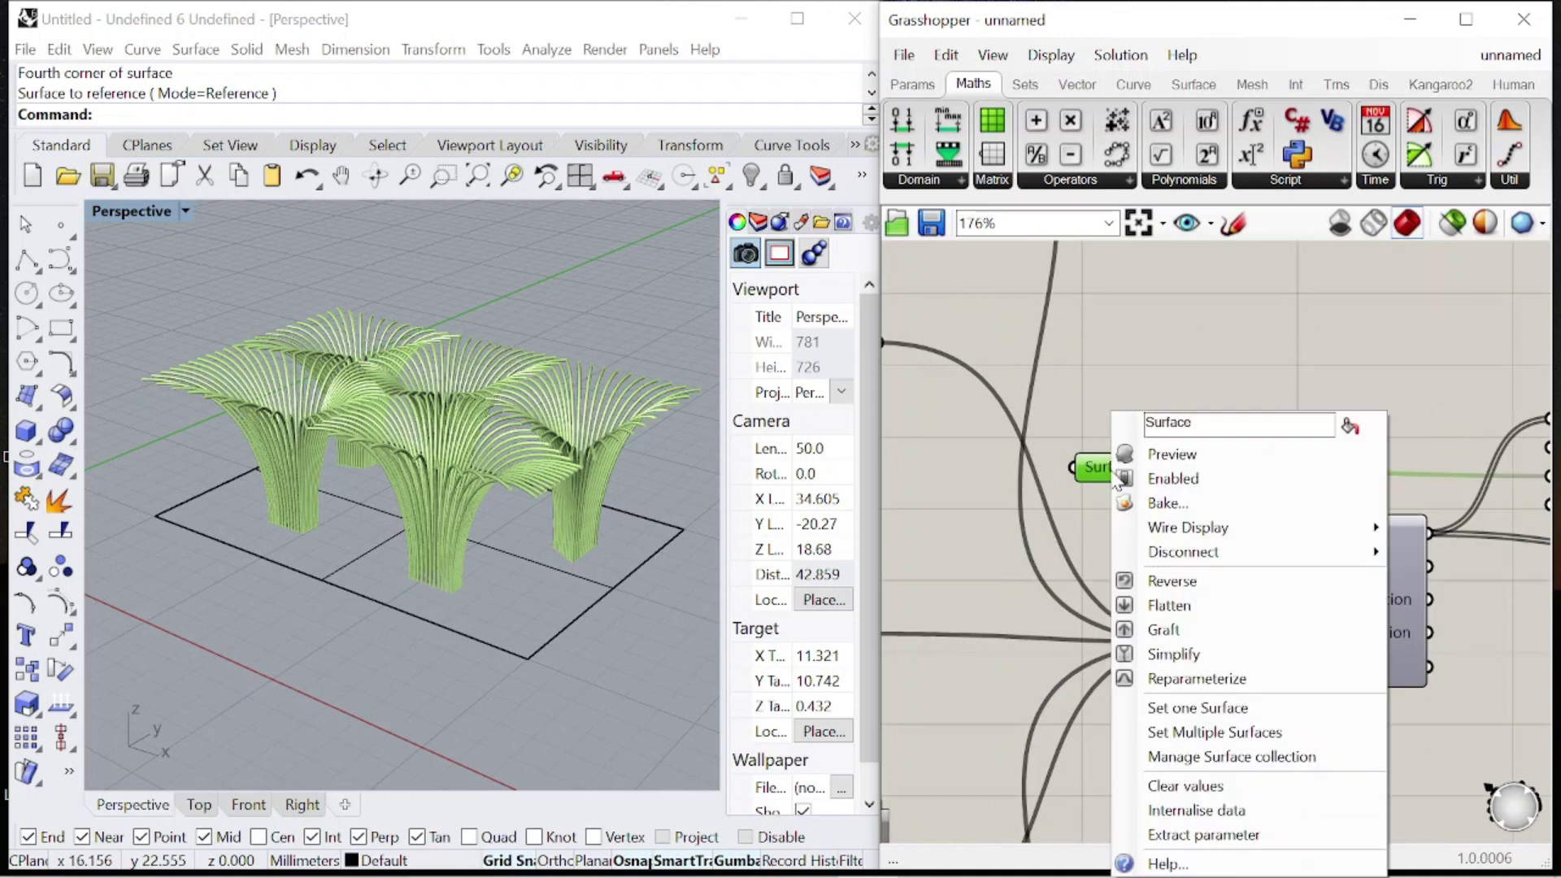
pyautogui.click(1219, 815)
# - Delete the original reference surface beneath the columns from the Rhino Perspective viewport
pyautogui.click(568, 633)
pyautogui.press('Delete')
pyautogui.scroll(-3, 567, 626)
pyautogui.moveTo(568, 626); pyautogui.dragTo(439, 472, button='right')
pyautogui.scroll(5, 439, 472)
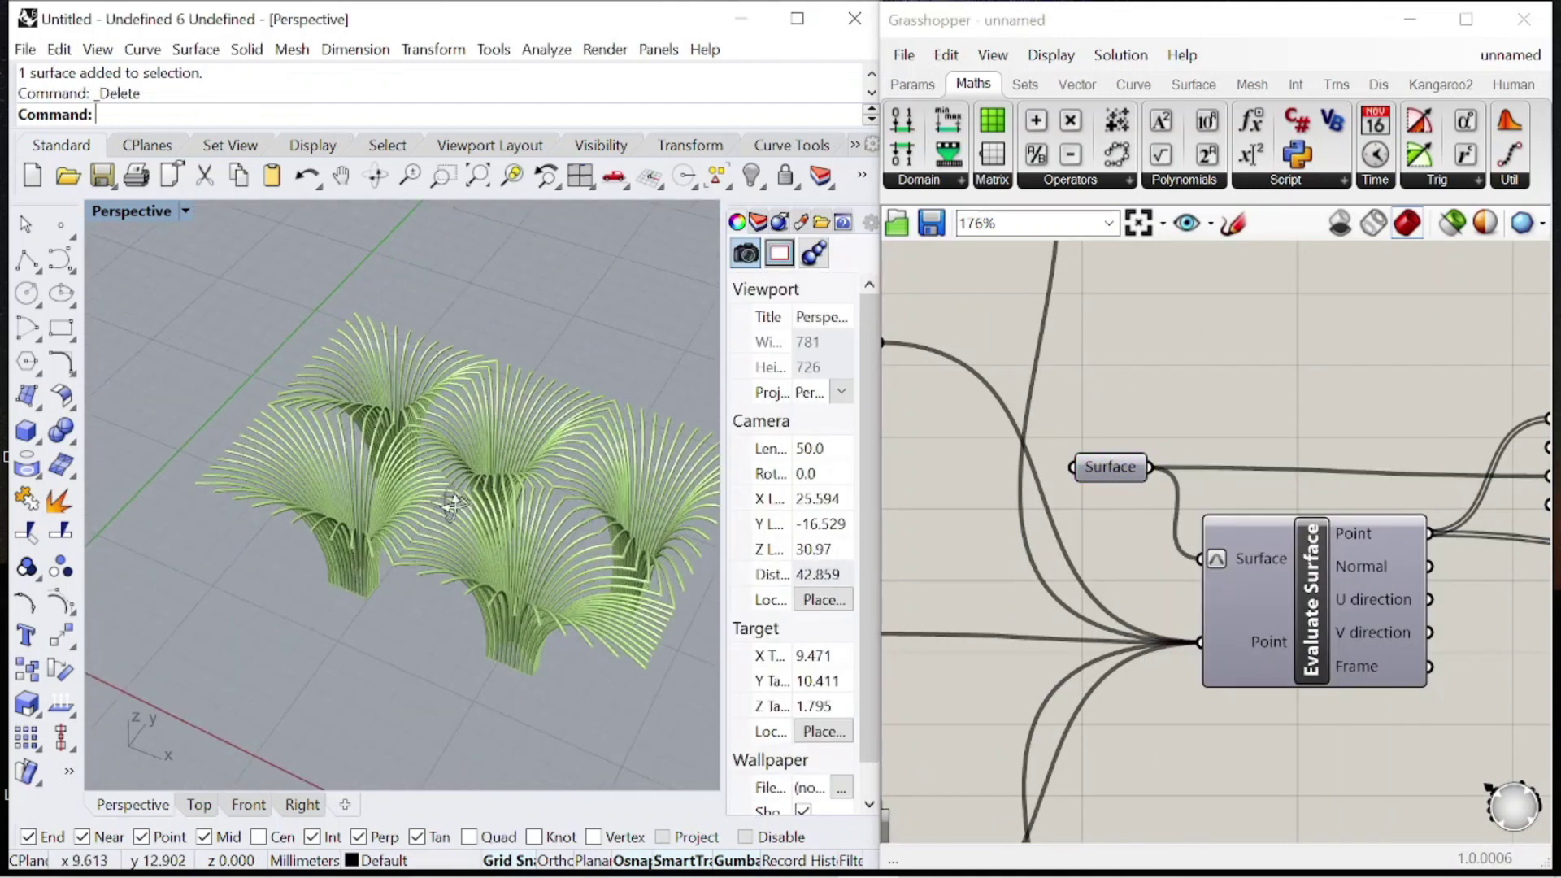
# - Adjust the second MD Slider to about 0.75 ; 0.26 to move its column across the surface
pyautogui.scroll(-5, 1149, 390)
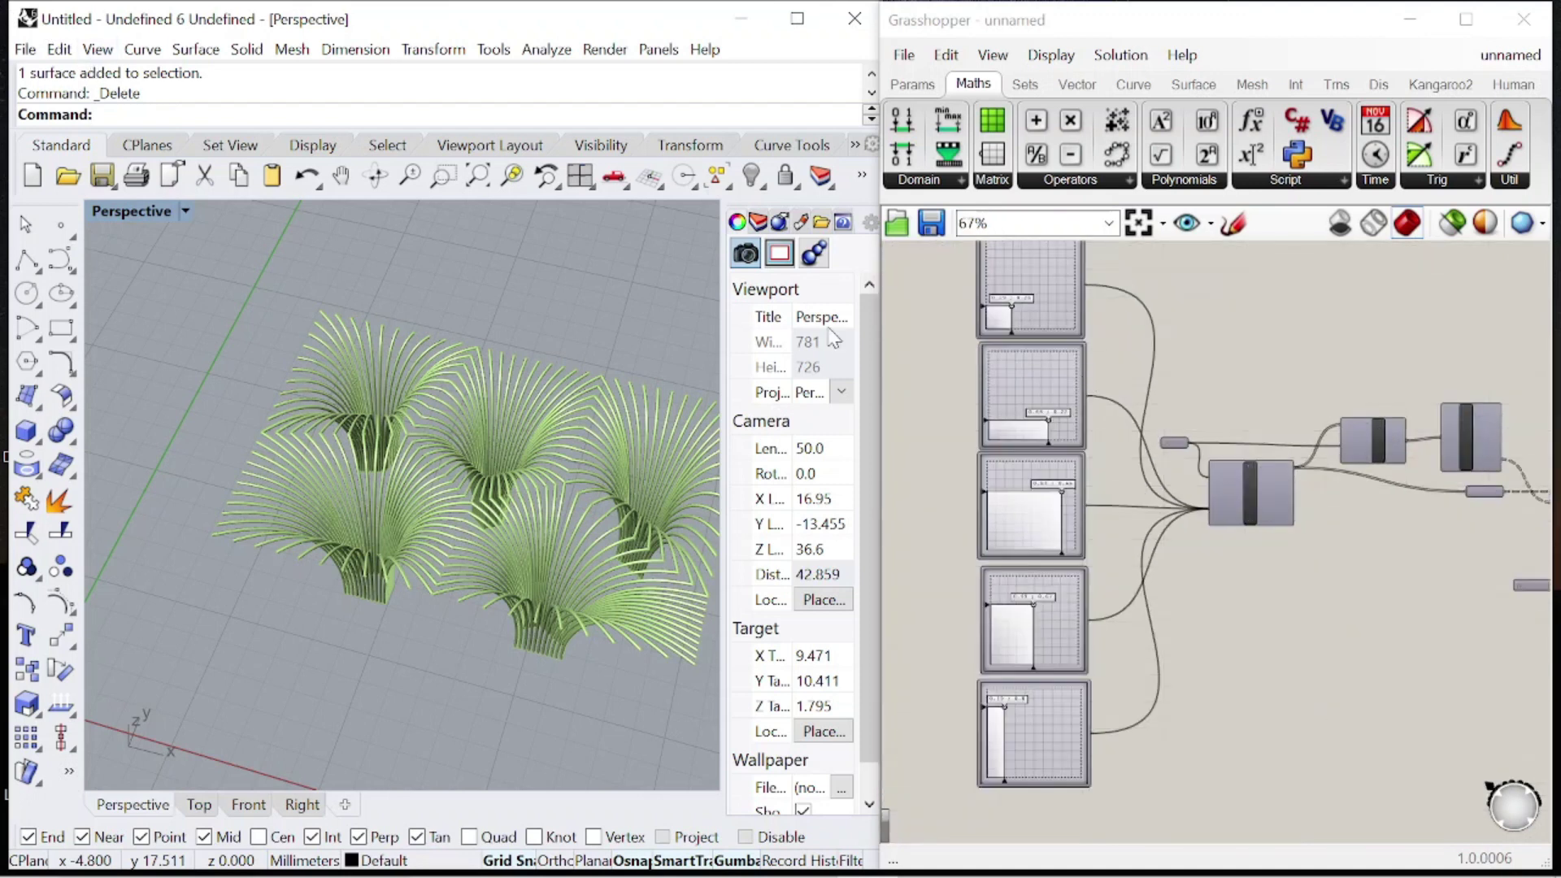
pyautogui.scroll(7, 1049, 423)
pyautogui.scroll(-3, 423, 419)
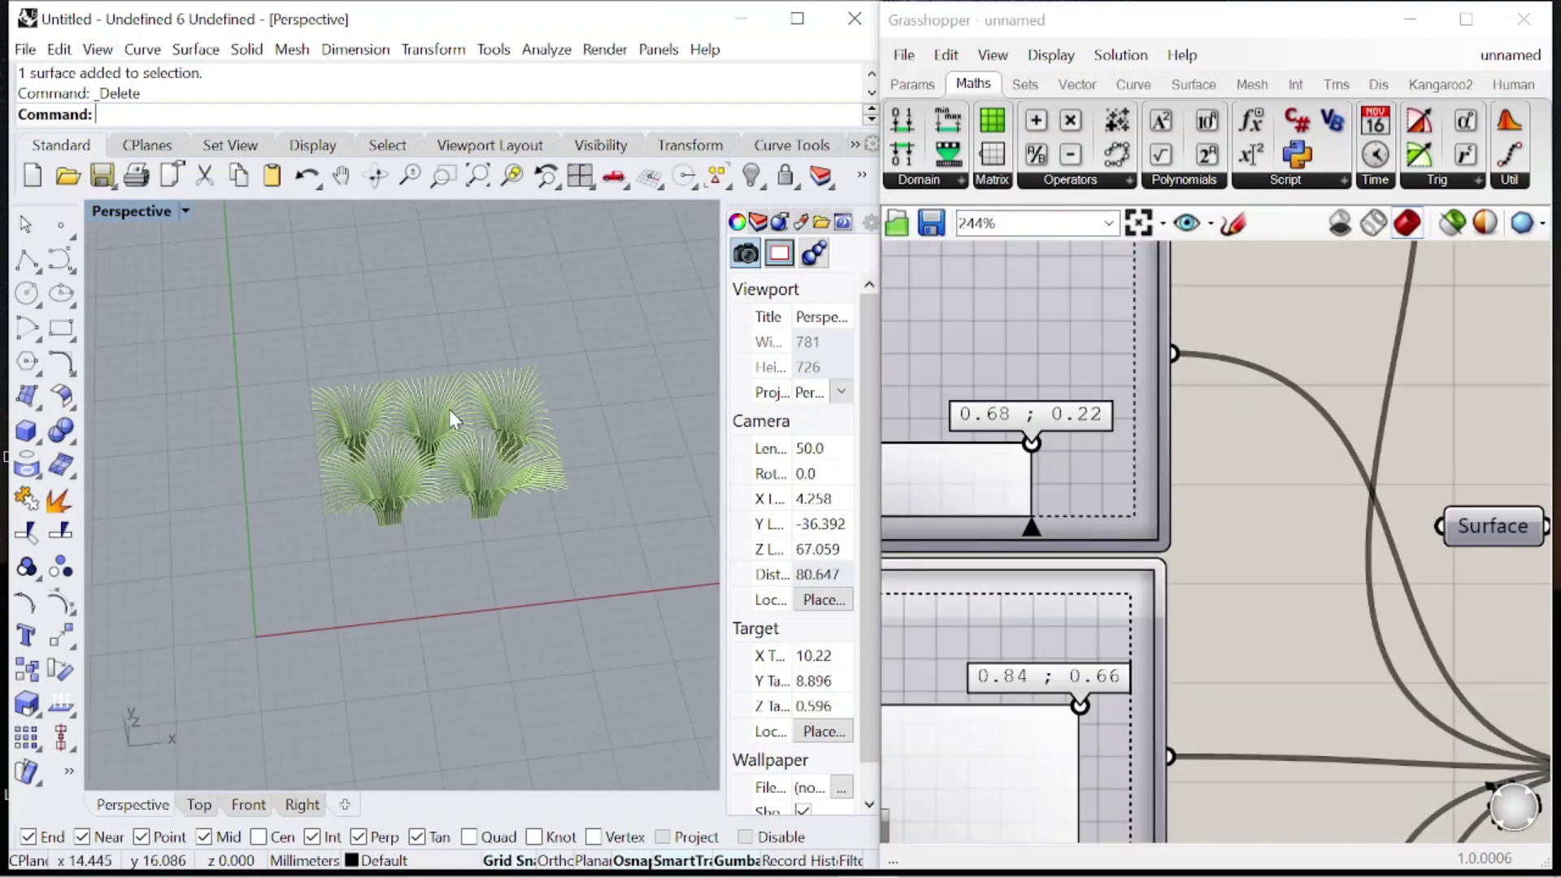
pyautogui.scroll(5, 446, 402)
pyautogui.moveTo(446, 402); pyautogui.dragTo(624, 431, button='right')
pyautogui.moveTo(526, 446); pyautogui.dragTo(510, 450, button='right')
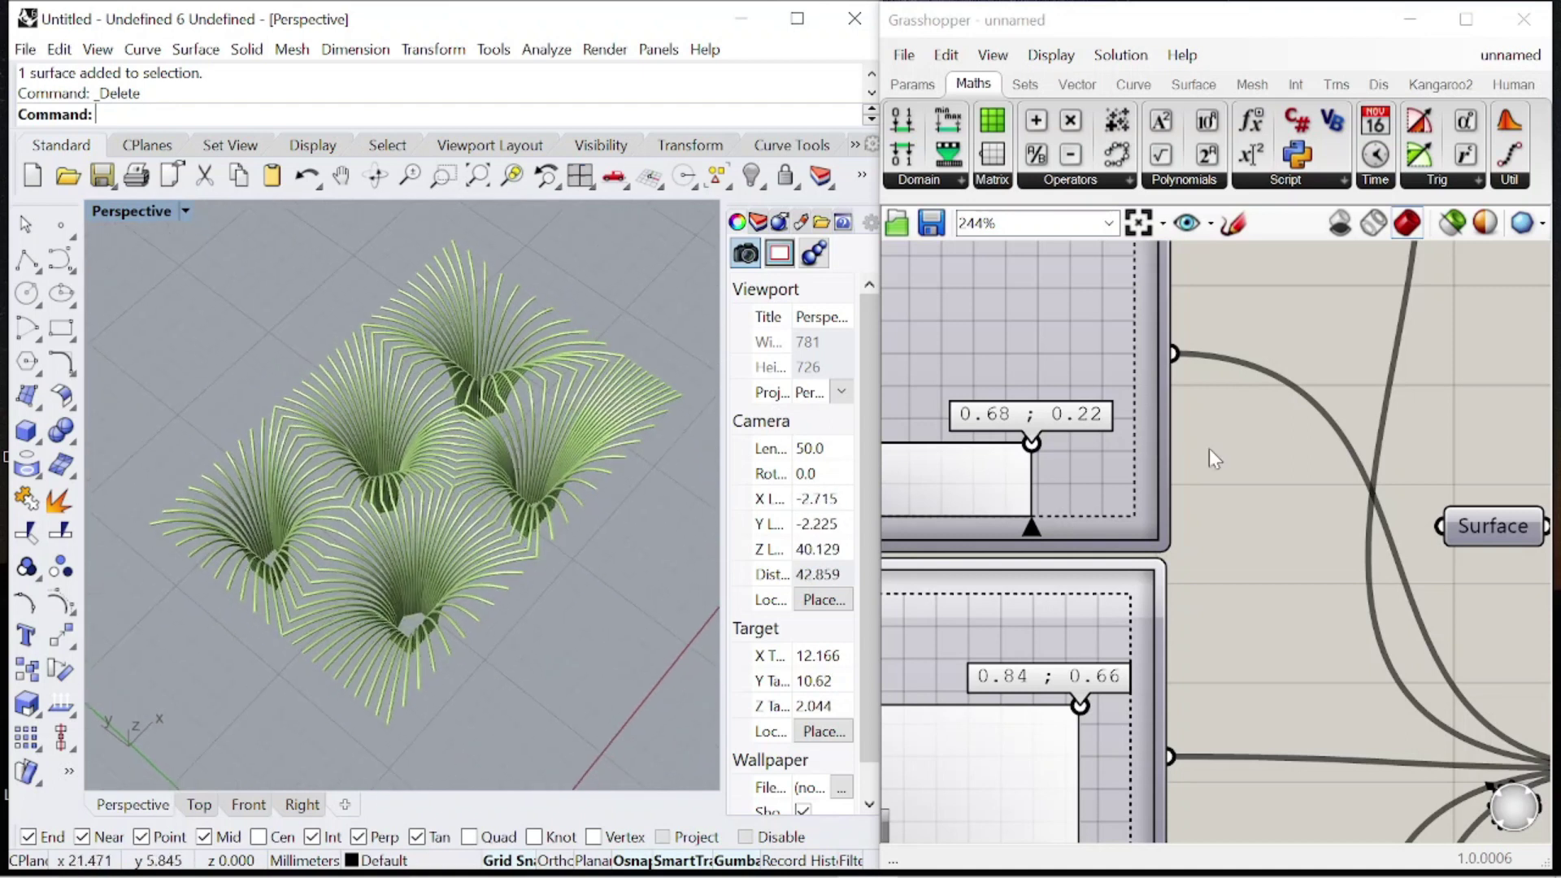
pyautogui.scroll(-3, 1215, 459)
pyautogui.moveTo(1199, 455); pyautogui.dragTo(1184, 426)
pyautogui.moveTo(569, 520); pyautogui.dragTo(512, 498, button='right')
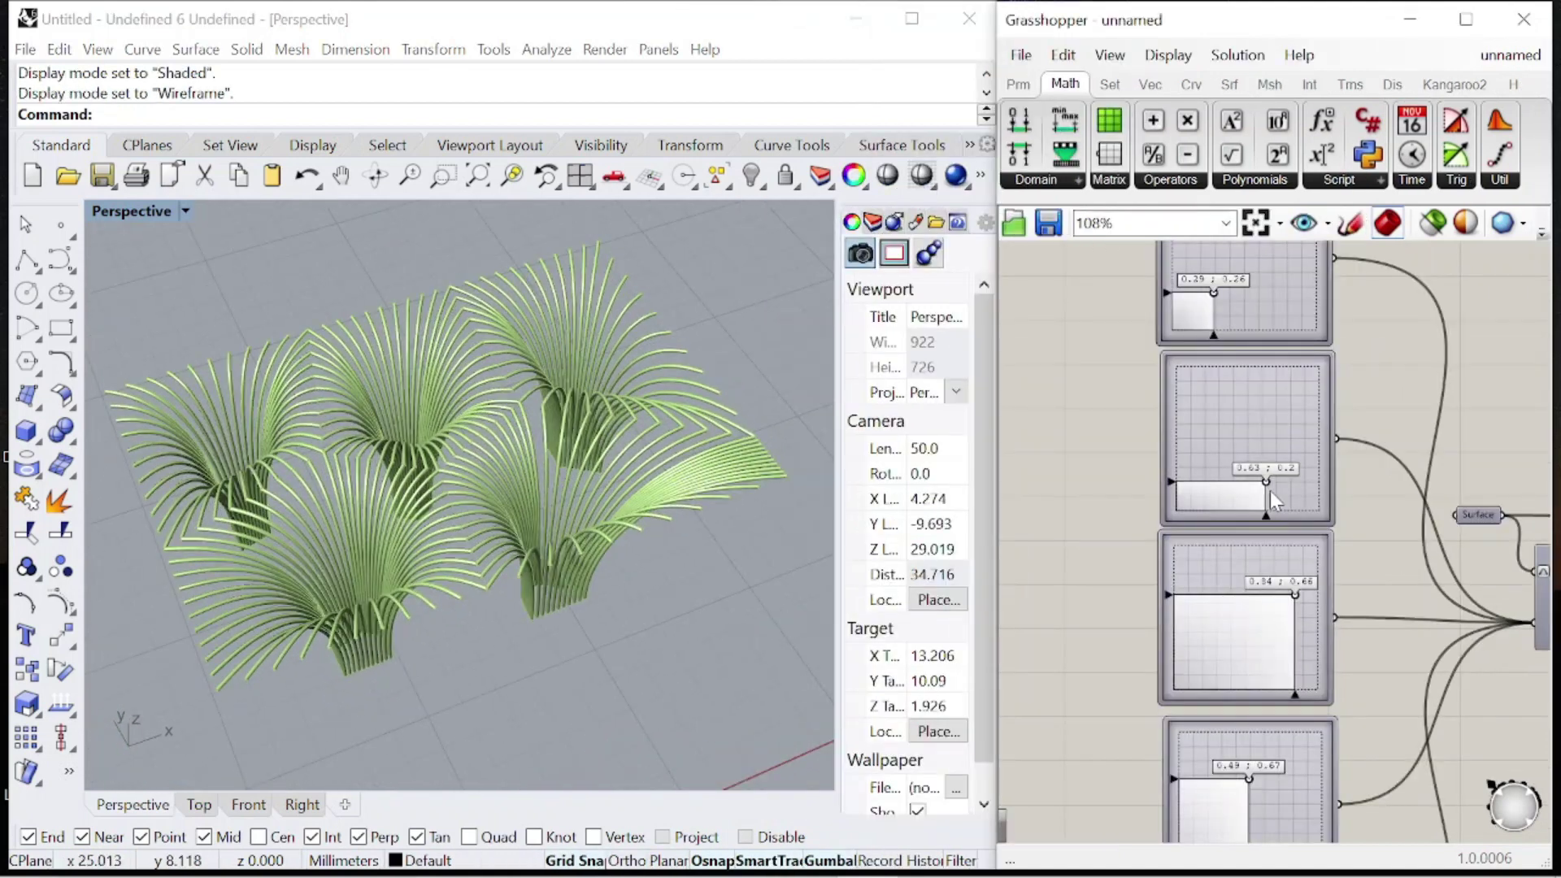
pyautogui.moveTo(1270, 491)
pyautogui.mouseDown()
pyautogui.moveTo(1306, 479)
pyautogui.moveTo(1283, 492)
pyautogui.mouseUp()
pyautogui.moveTo(455, 520); pyautogui.dragTo(487, 529, button='right')
# - Adjust the other MD Sliders: first to about 0.31 ; 0.38, third to 0.82 ; 0.82, last to 0.29 ; 0.71, plus the fourth
pyautogui.moveTo(1211, 309)
pyautogui.mouseDown()
pyautogui.moveTo(1271, 296)
pyautogui.moveTo(1217, 282)
pyautogui.mouseUp()
pyautogui.scroll(3, 1219, 374)
pyautogui.moveTo(1250, 514); pyautogui.dragTo(1245, 480)
pyautogui.scroll(1, 1249, 486)
pyautogui.moveTo(1198, 534)
pyautogui.mouseDown()
pyautogui.moveTo(1178, 523)
pyautogui.moveTo(1161, 551)
pyautogui.moveTo(1204, 564)
pyautogui.moveTo(1188, 506)
pyautogui.mouseUp()
pyautogui.scroll(-3, 1189, 506)
pyautogui.scroll(3, 1154, 642)
pyautogui.moveTo(1161, 641); pyautogui.dragTo(1153, 645)
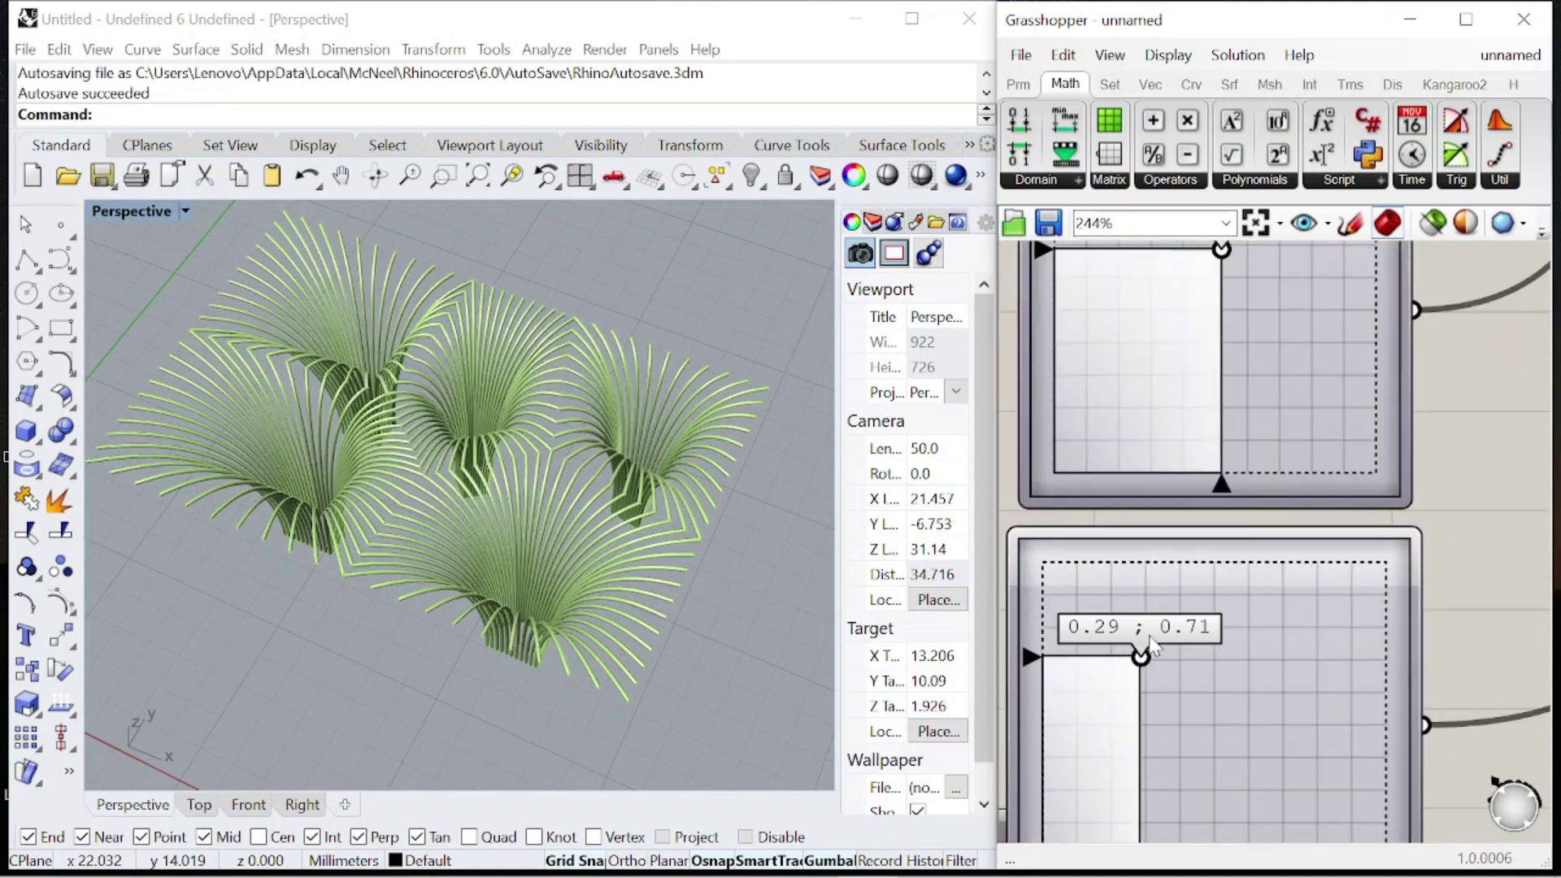
# - Review the rendered structure with the Turntable command and from the Top view
pyautogui.scroll(-2, 550, 372)
pyautogui.moveTo(687, 465); pyautogui.dragTo(520, 480, button='right')
pyautogui.scroll(3, 520, 480)
pyautogui.click(98, 50)
pyautogui.click(180, 552)
pyautogui.scroll(-2, 591, 337)
pyautogui.moveTo(480, 285); pyautogui.dragTo(597, 252, button='right')
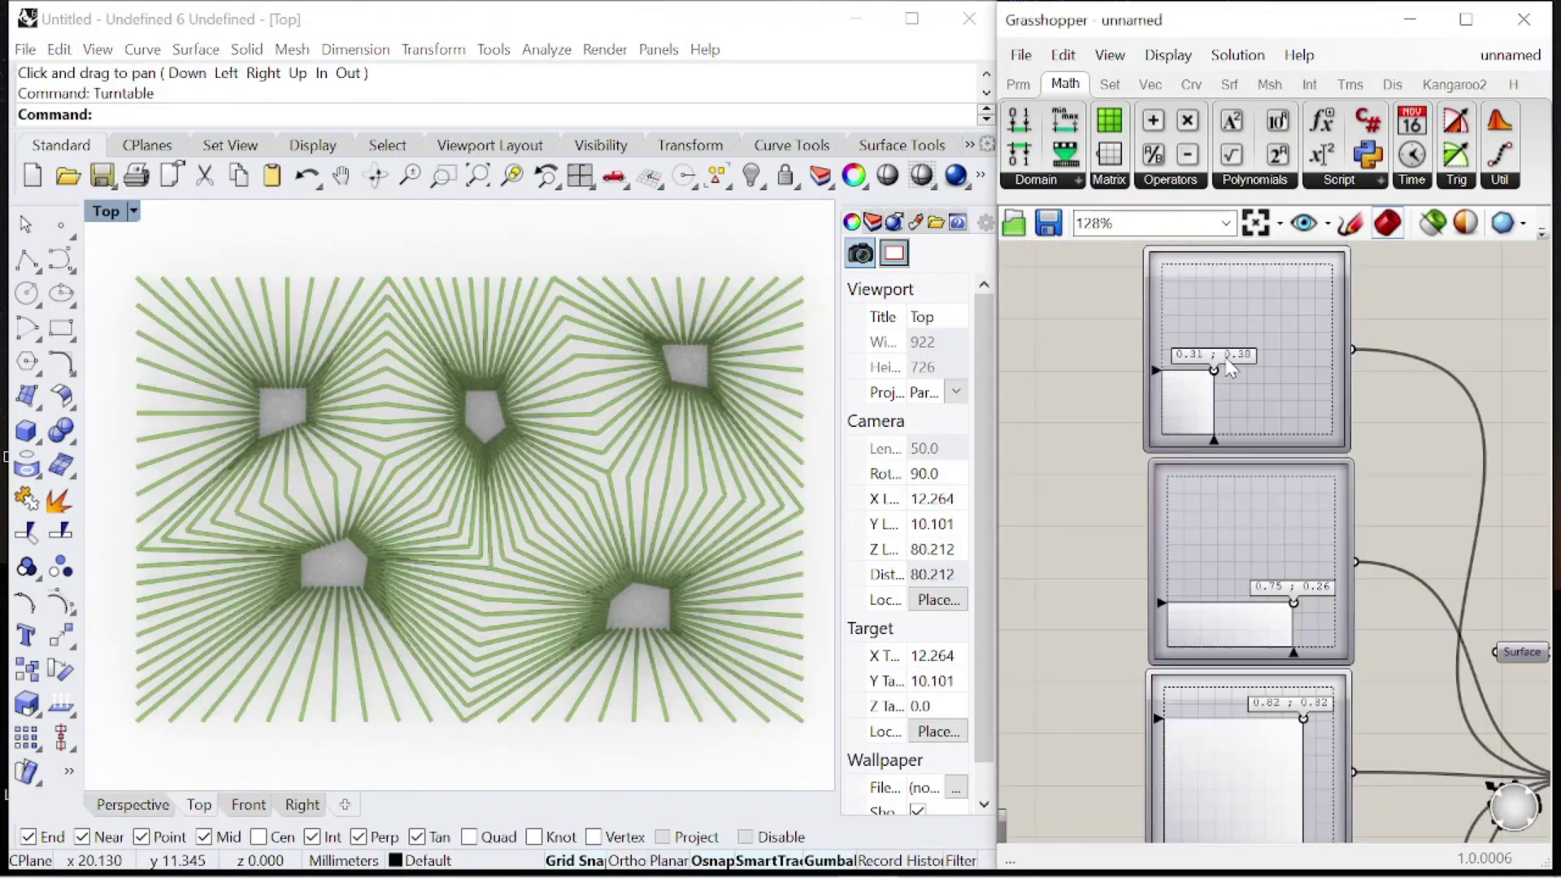
# - Fine-tune the MD Slider points in plan, lowering both values of the first slider, to redistribute the columns
pyautogui.moveTo(1240, 351); pyautogui.dragTo(1193, 392)
pyautogui.scroll(-2, 1186, 339)
pyautogui.scroll(3, 1282, 717)
pyautogui.moveTo(1262, 545)
pyautogui.mouseDown()
pyautogui.moveTo(1250, 580)
pyautogui.moveTo(1270, 591)
pyautogui.moveTo(1239, 563)
pyautogui.mouseUp()
pyautogui.moveTo(1196, 823); pyautogui.dragTo(1164, 590, button='right')
pyautogui.scroll(1, 1164, 589)
pyautogui.moveTo(1171, 595)
pyautogui.mouseDown()
pyautogui.moveTo(1149, 582)
pyautogui.moveTo(1172, 602)
pyautogui.moveTo(1157, 609)
pyautogui.mouseUp()
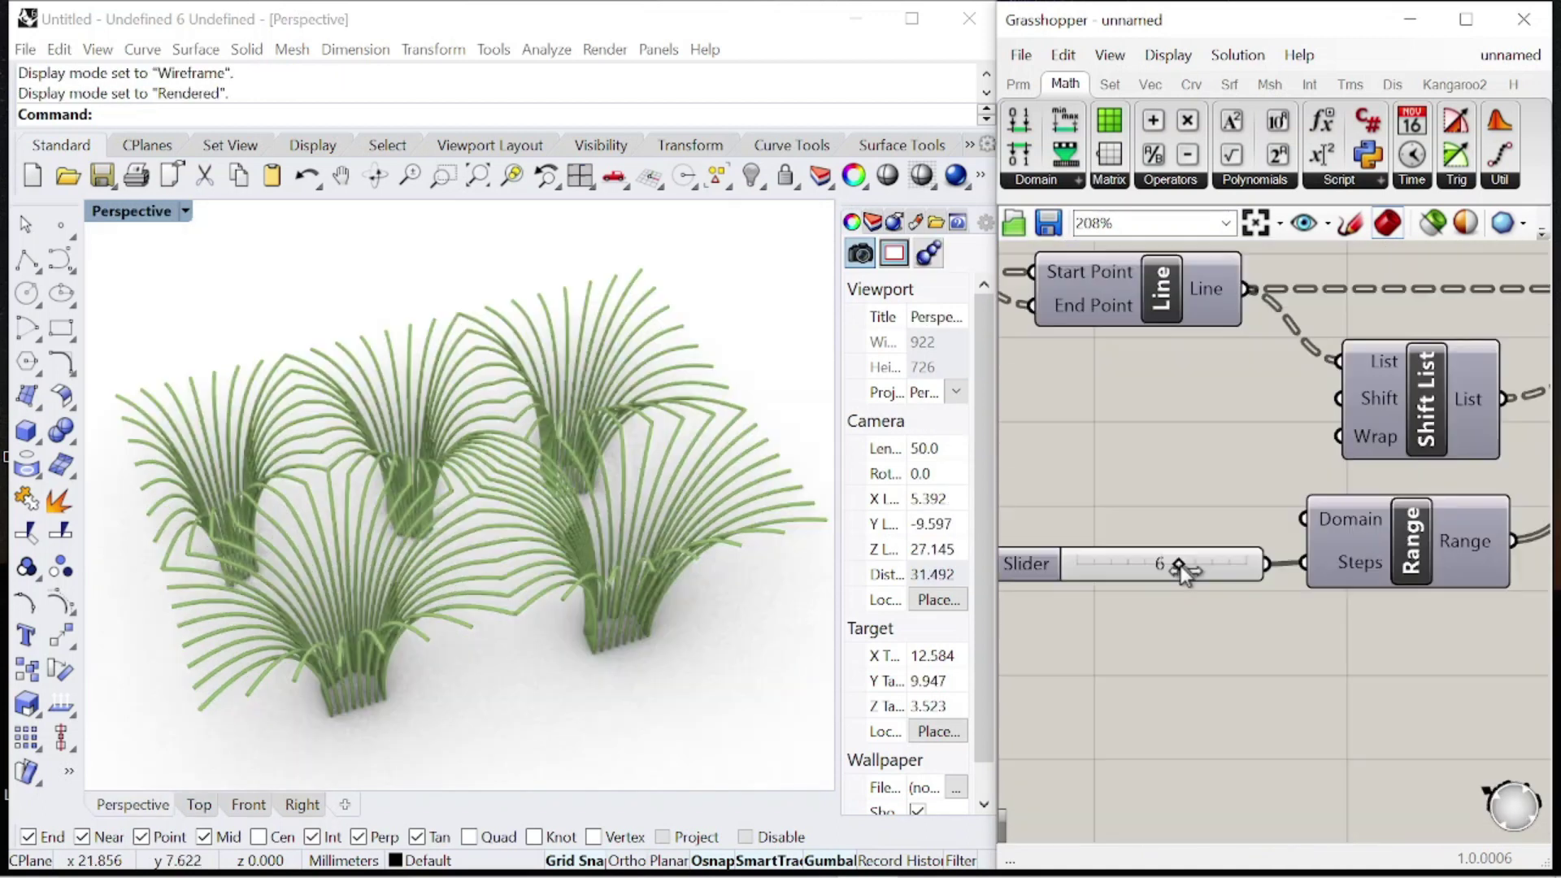
# - Raise the Number Slider feeding the Range component's Steps input to its maximum
pyautogui.moveTo(1179, 564); pyautogui.dragTo(1261, 569)
pyautogui.moveTo(697, 561); pyautogui.dragTo(613, 558, button='right')
pyautogui.moveTo(587, 622); pyautogui.dragTo(540, 578, button='right')
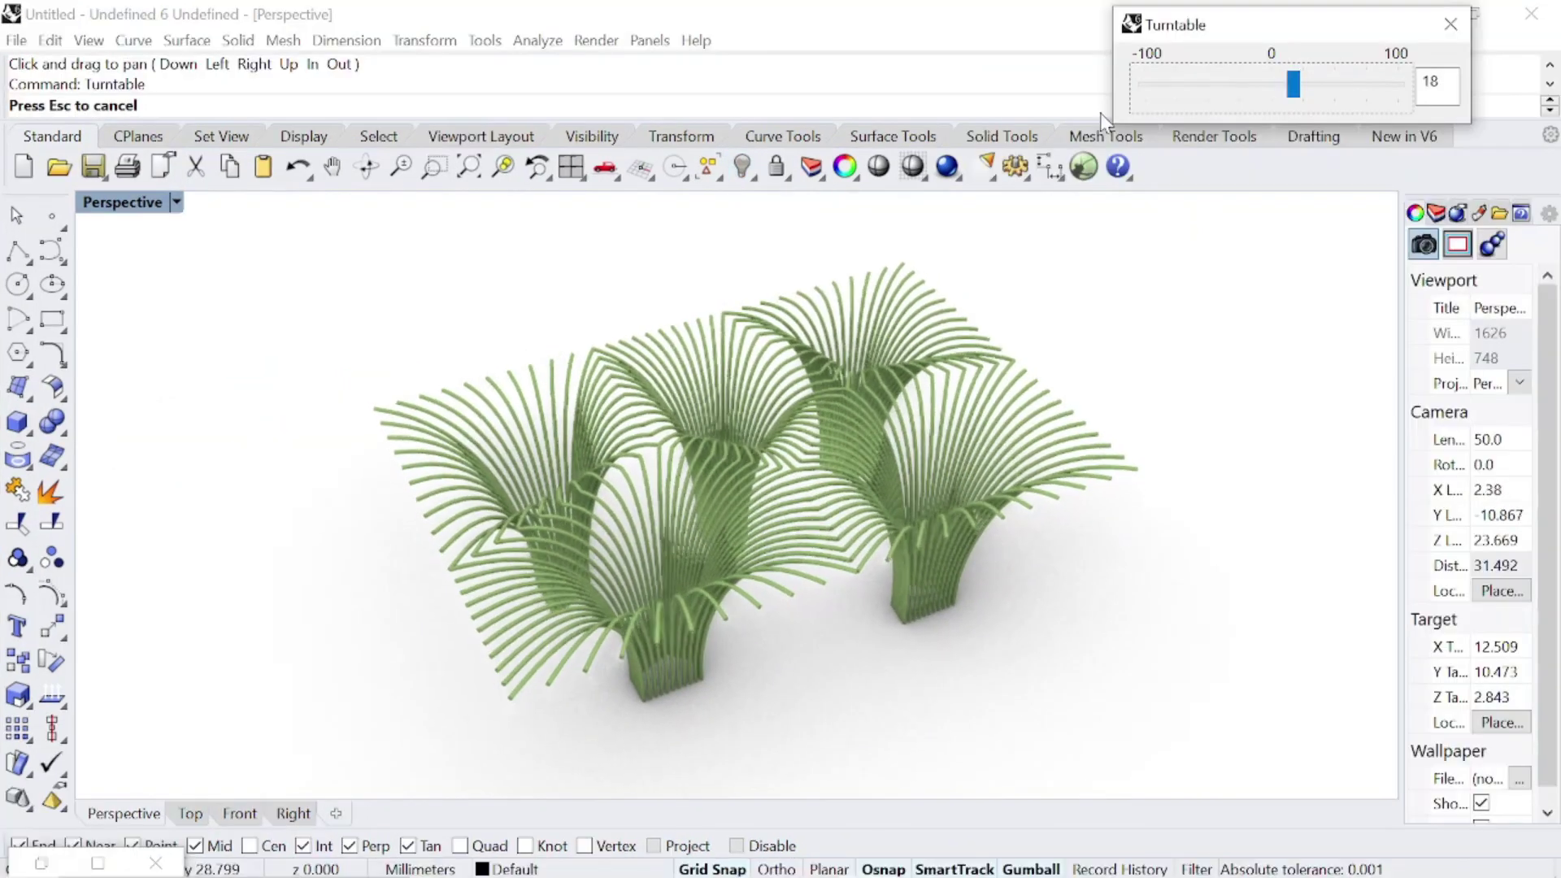
# - Rotate the rendered Perspective view with Turntable, varying the speed and reversing its direction to -20
pyautogui.moveTo(1291, 84); pyautogui.dragTo(1305, 91)
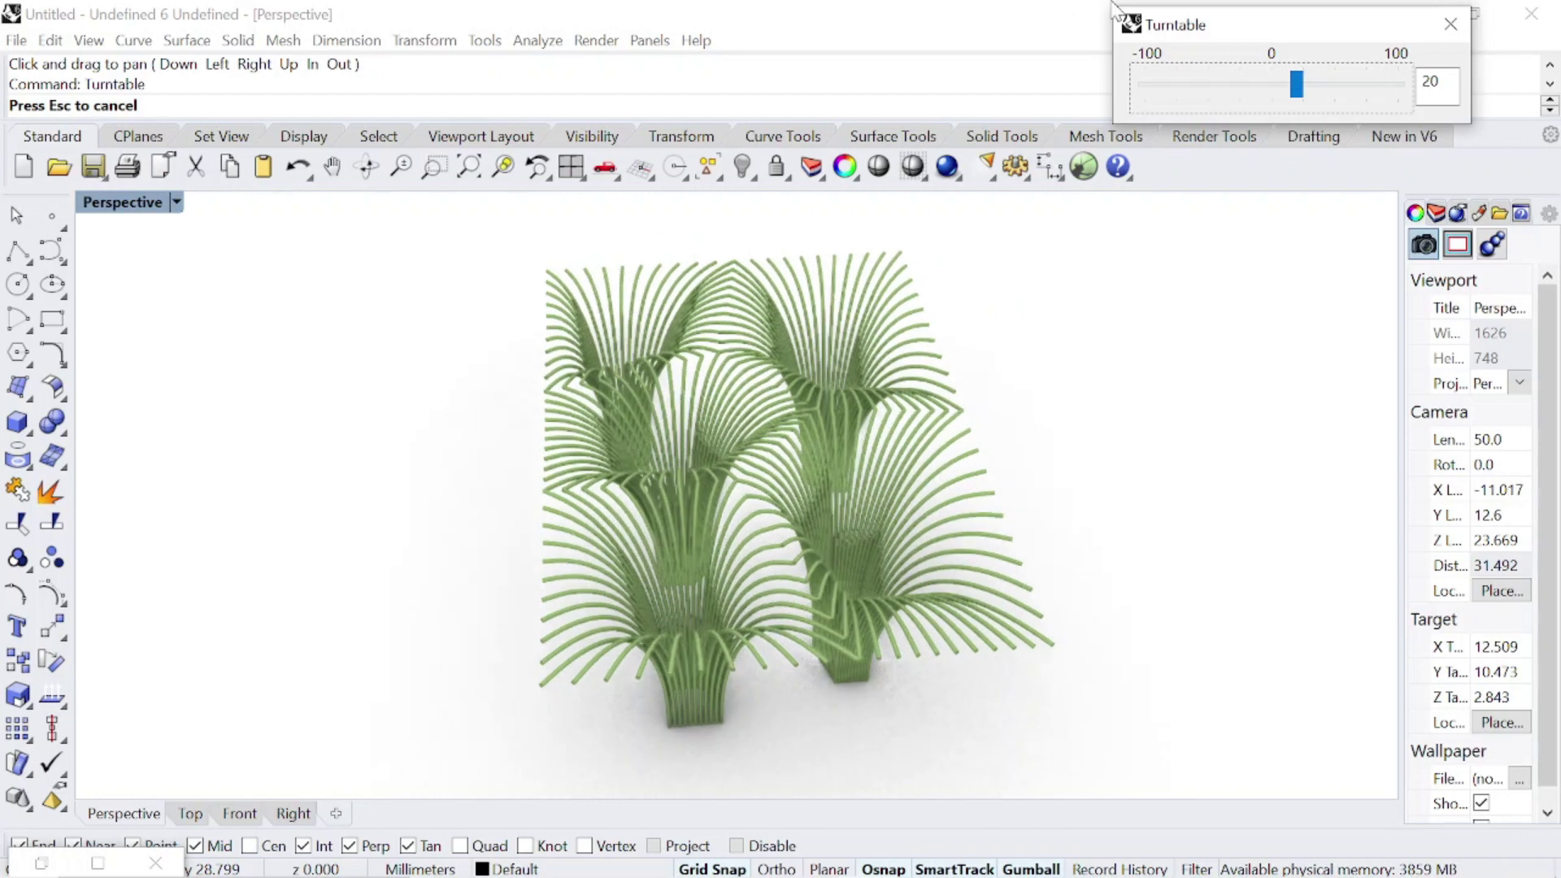
pyautogui.click(1303, 95)
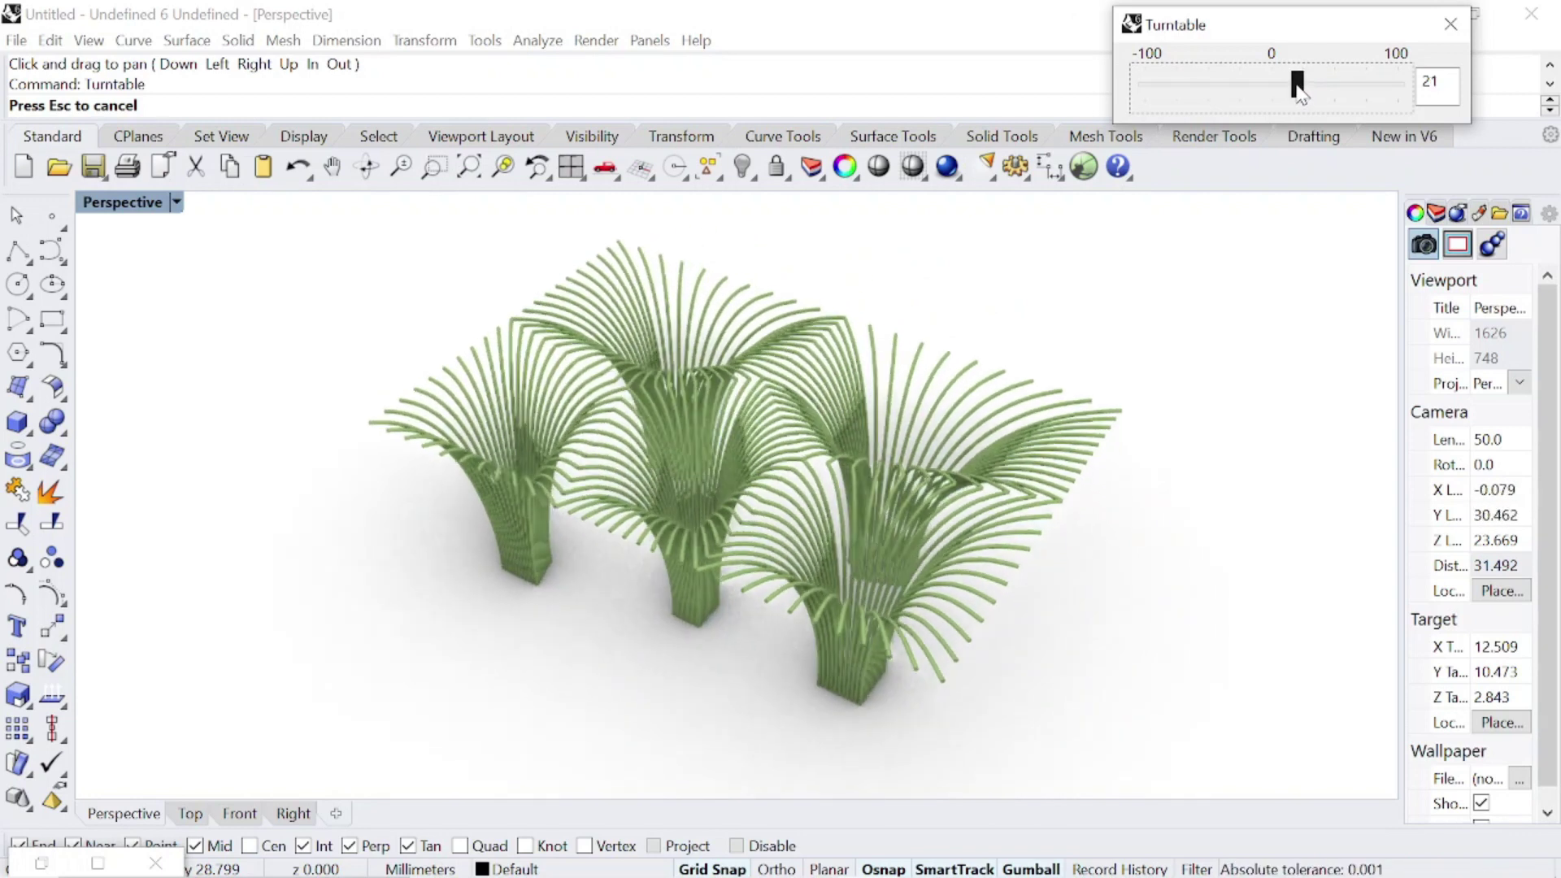
pyautogui.moveTo(1292, 86); pyautogui.dragTo(1251, 96)
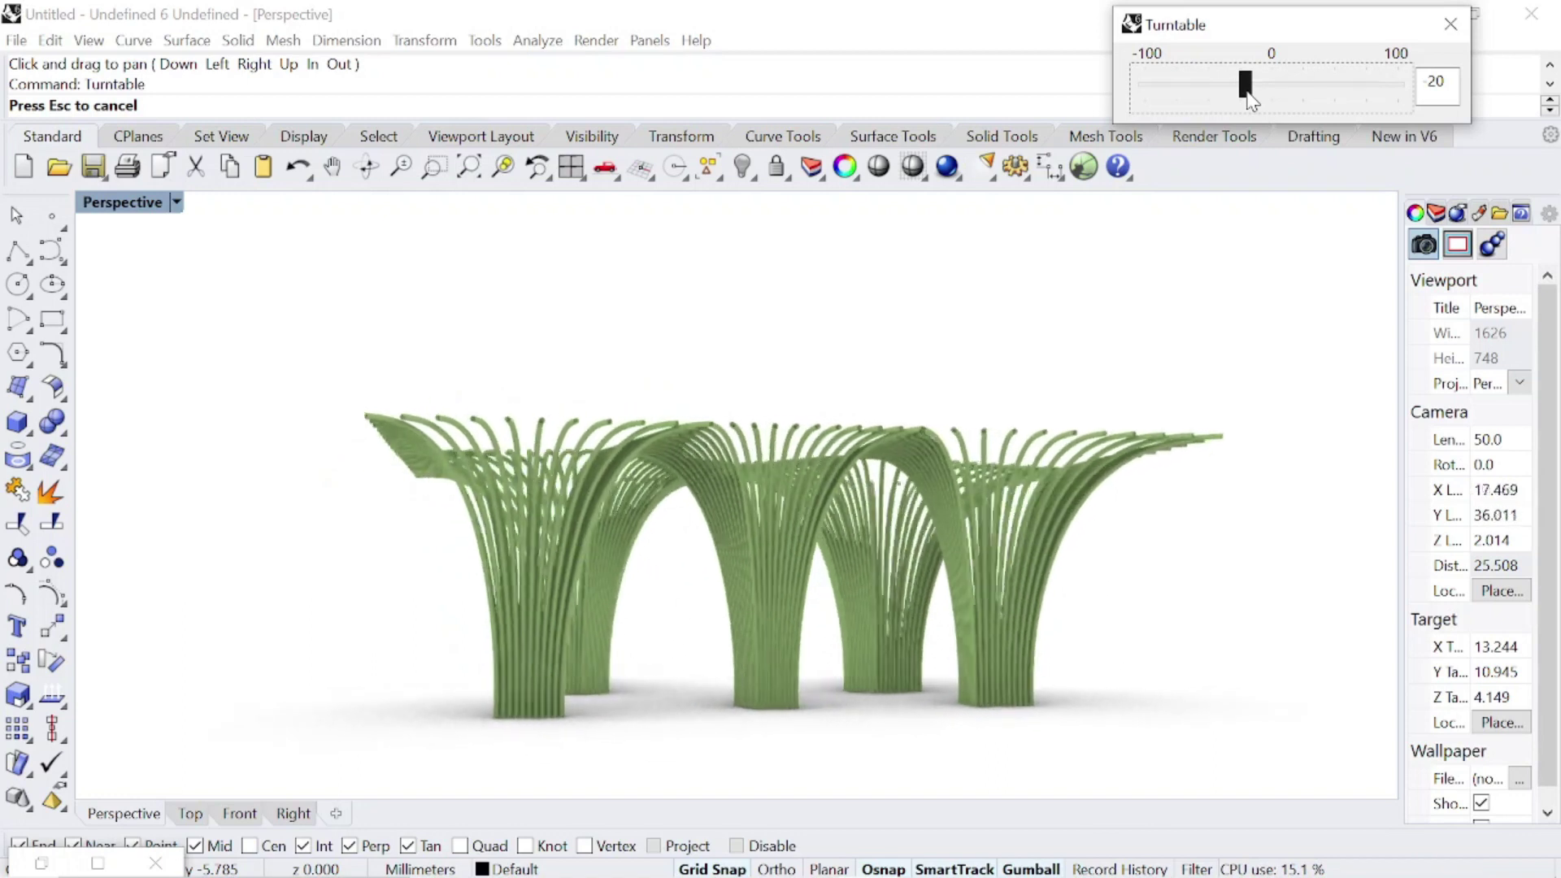